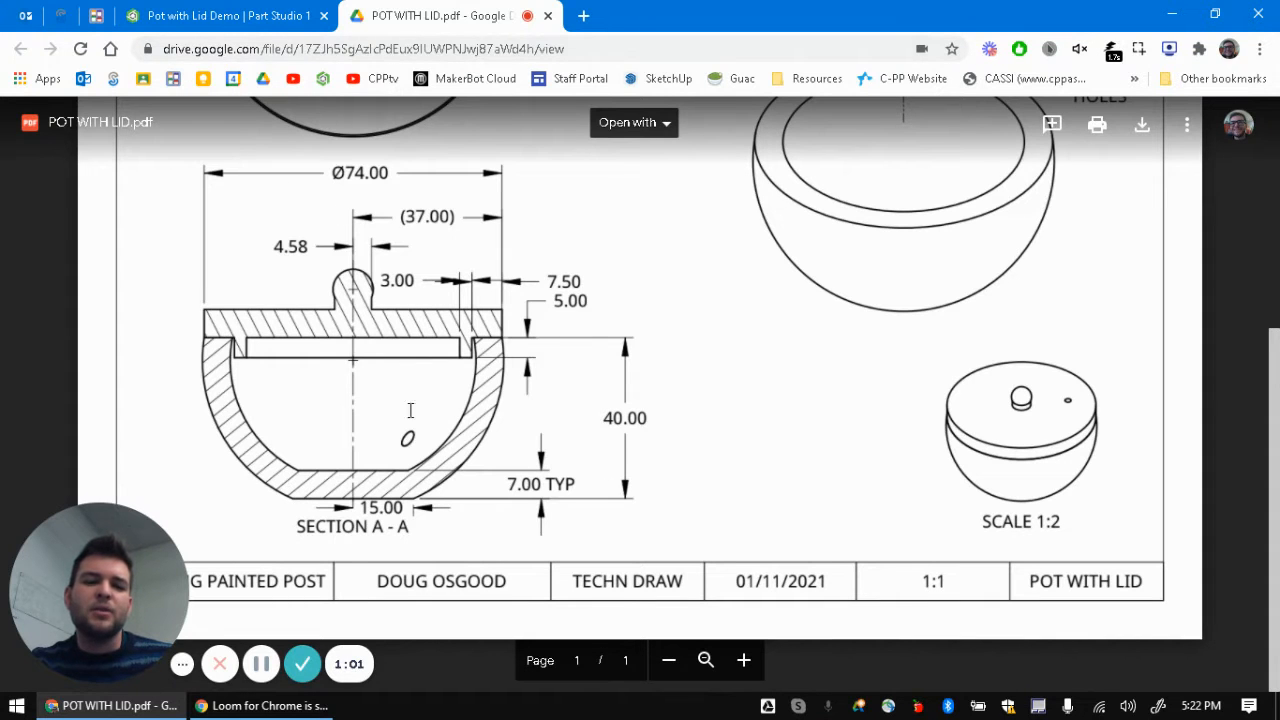
Step: Look over the top view and Section A-A of the POT WITH LID drawing, and return to the Onshape part studio
{"action": "scroll", "coordinate": [522, 378], "scroll_direction": "up", "scroll_amount": 4}
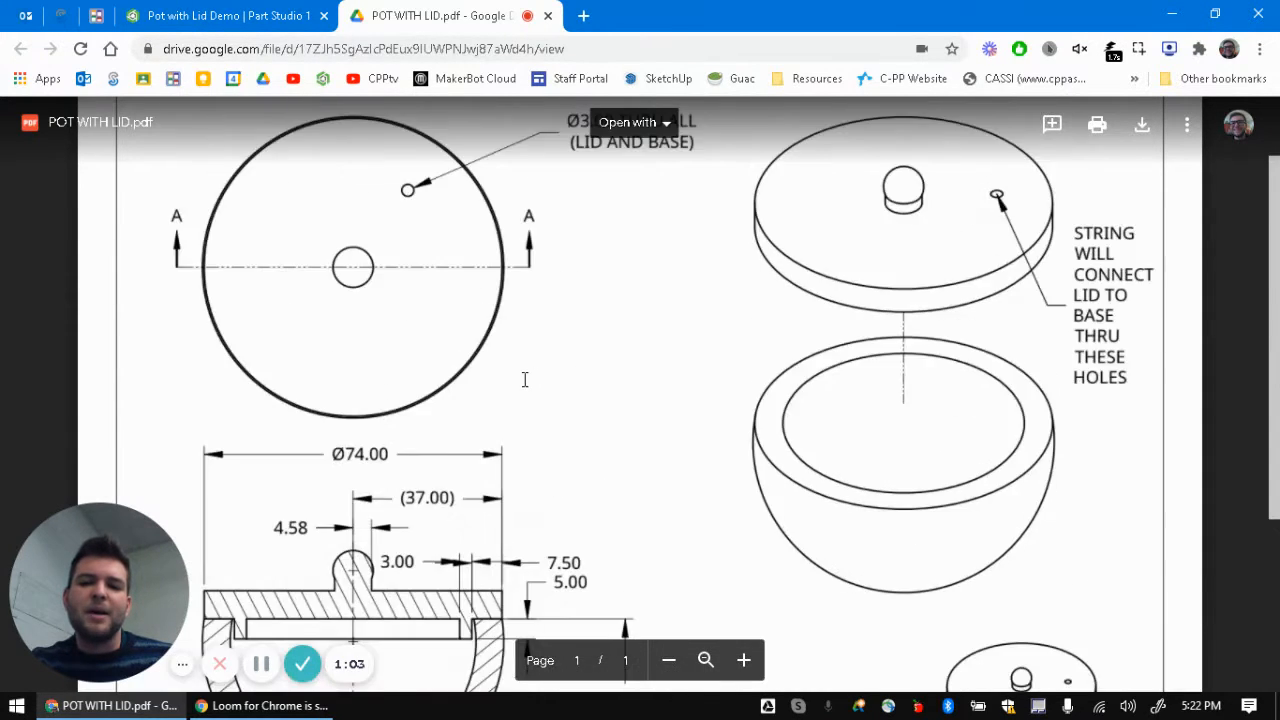
{"action": "scroll", "coordinate": [518, 380], "scroll_direction": "down", "scroll_amount": 4}
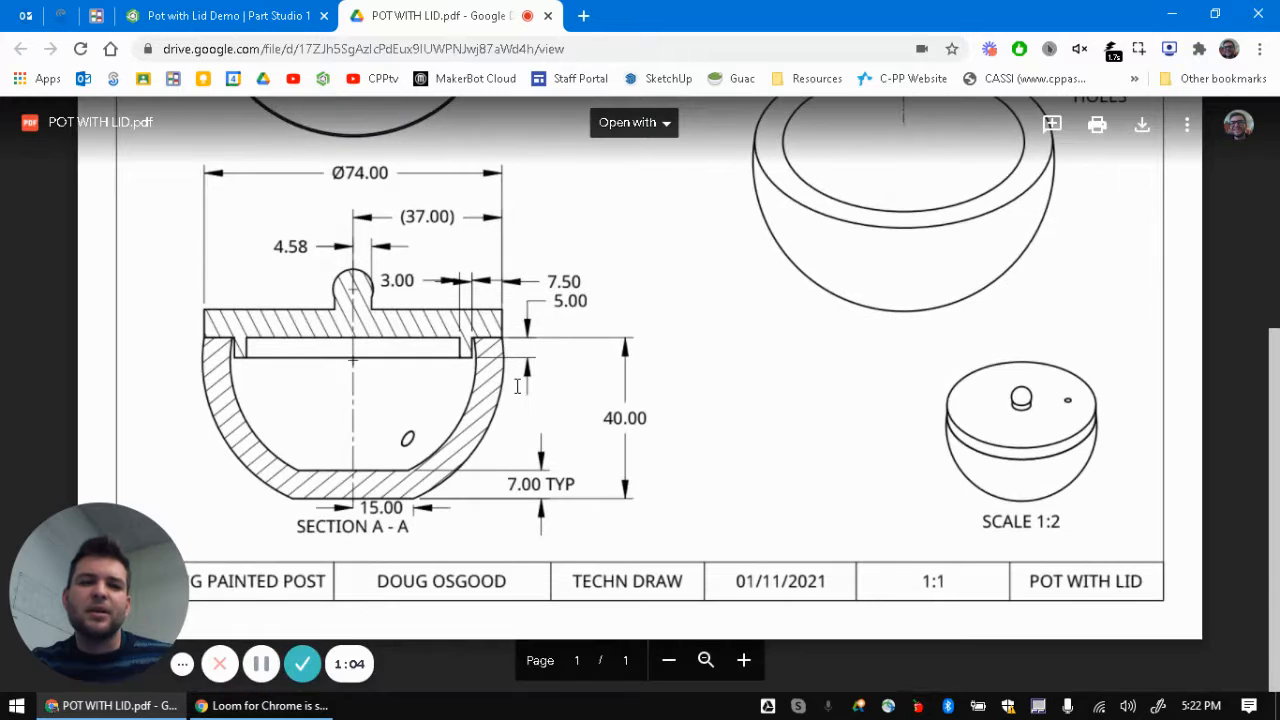
{"action": "left_click", "coordinate": [186, 14]}
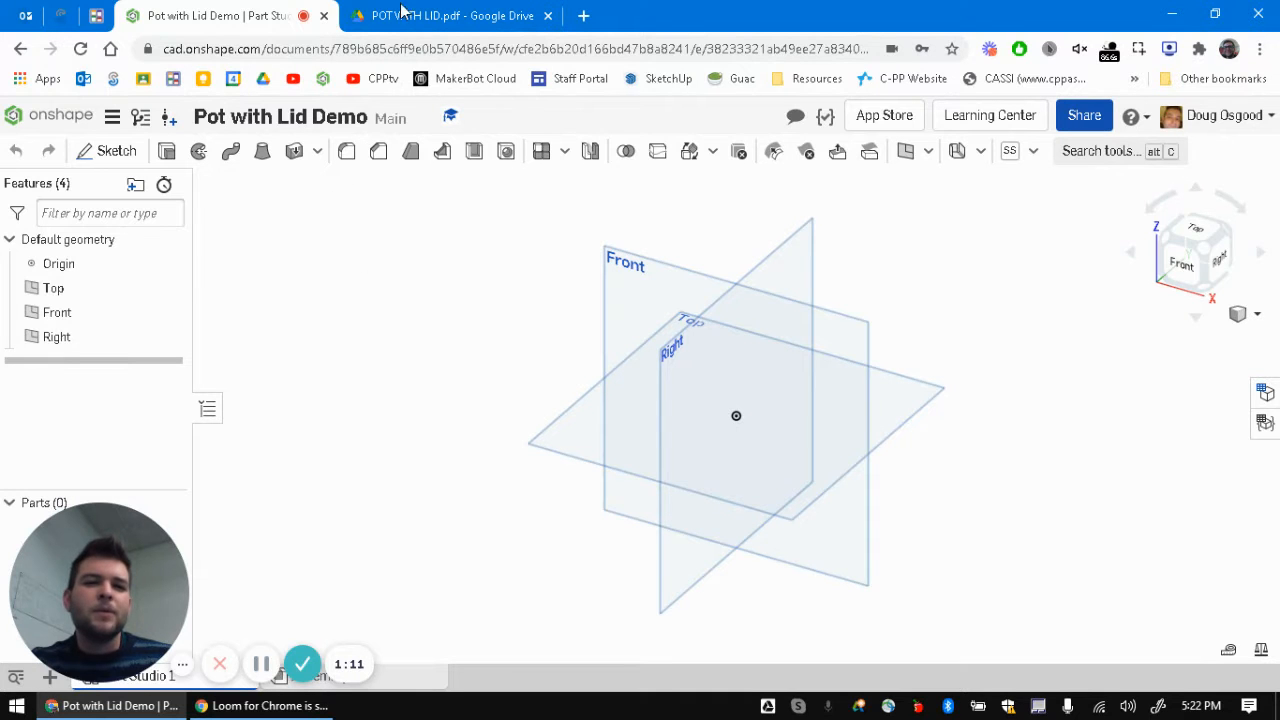
{"action": "left_click_drag", "start_coordinate": [400, 17], "coordinate": [443, 156]}
{"action": "key", "text": "alt+Tab"}
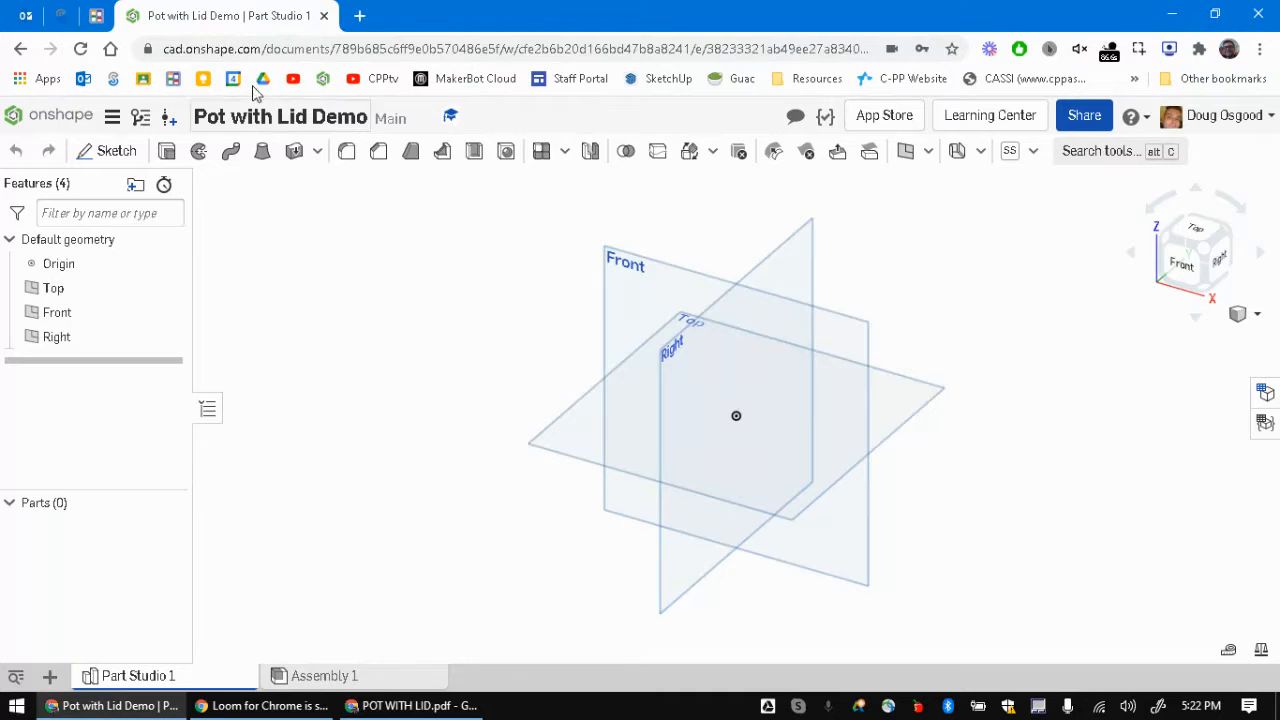
{"action": "key", "text": "alt+Tab"}
{"action": "key", "text": "alt+Tab"}
{"action": "key", "text": "alt+Tab"}
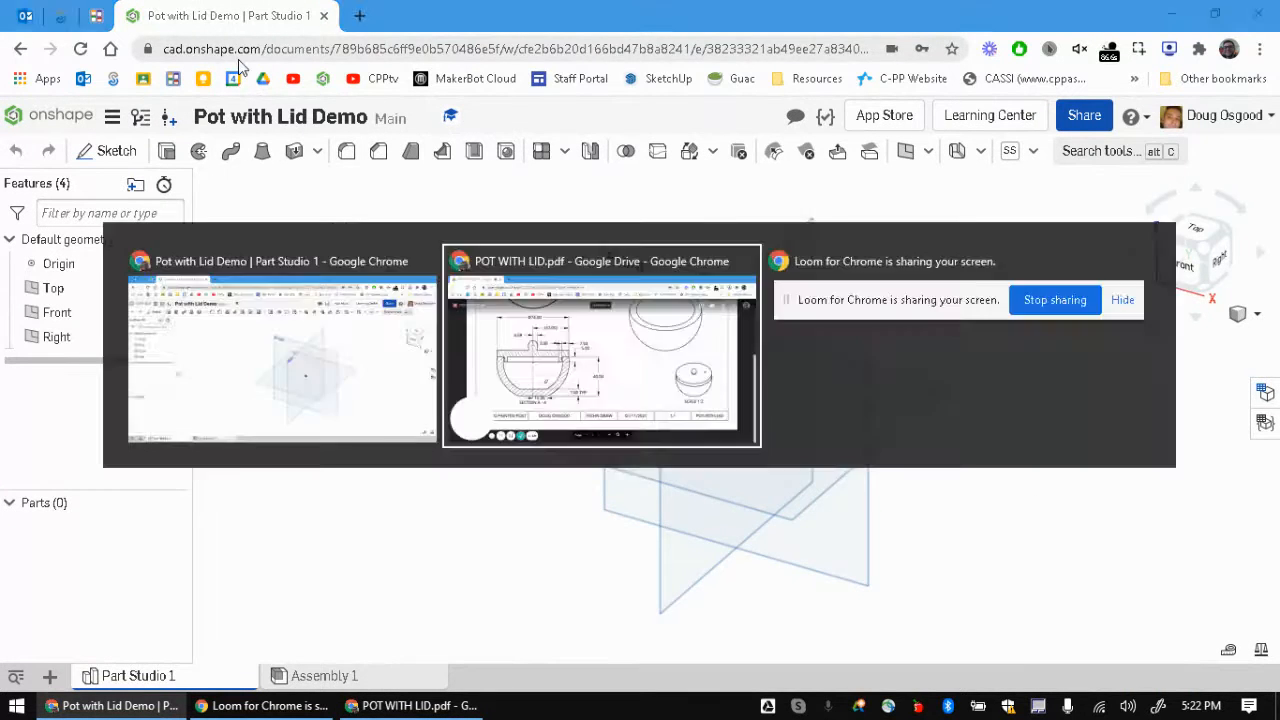
{"action": "left_click_drag", "start_coordinate": [181, 22], "coordinate": [427, 20]}
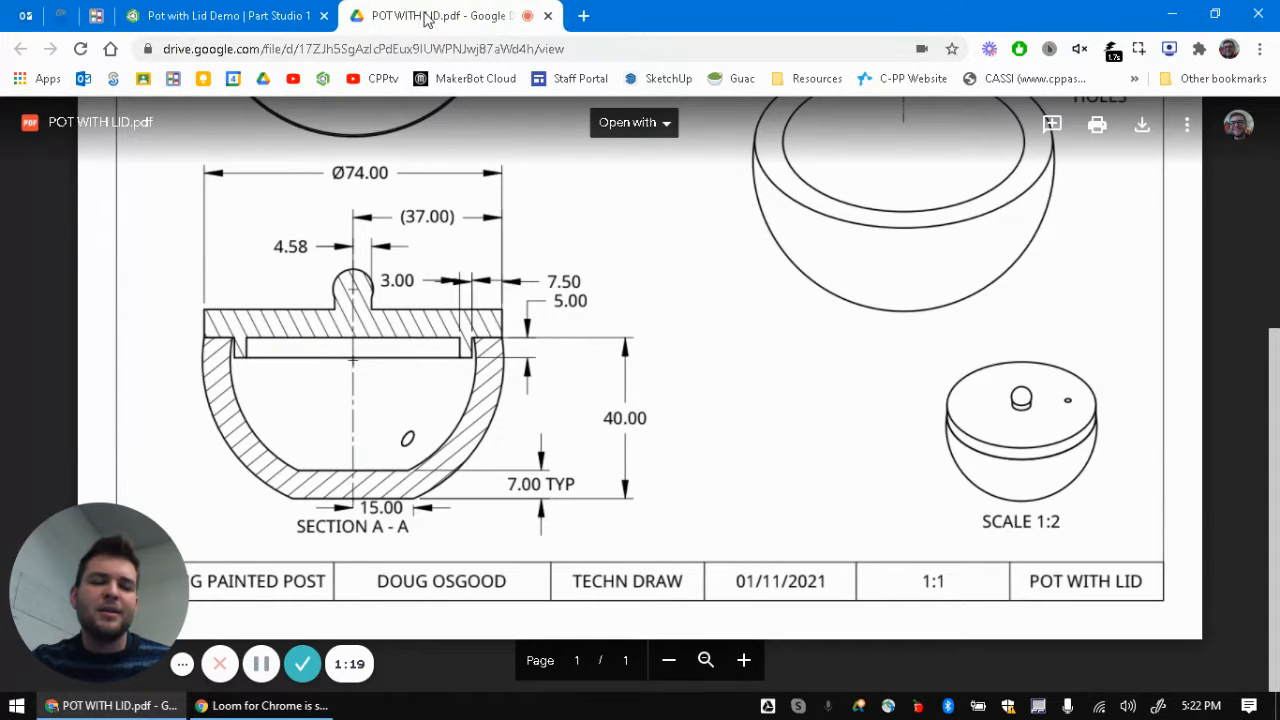
Step: Start a sketch on the Front plane in the Onshape part studio and face the plane from the front
{"action": "left_click", "coordinate": [250, 24]}
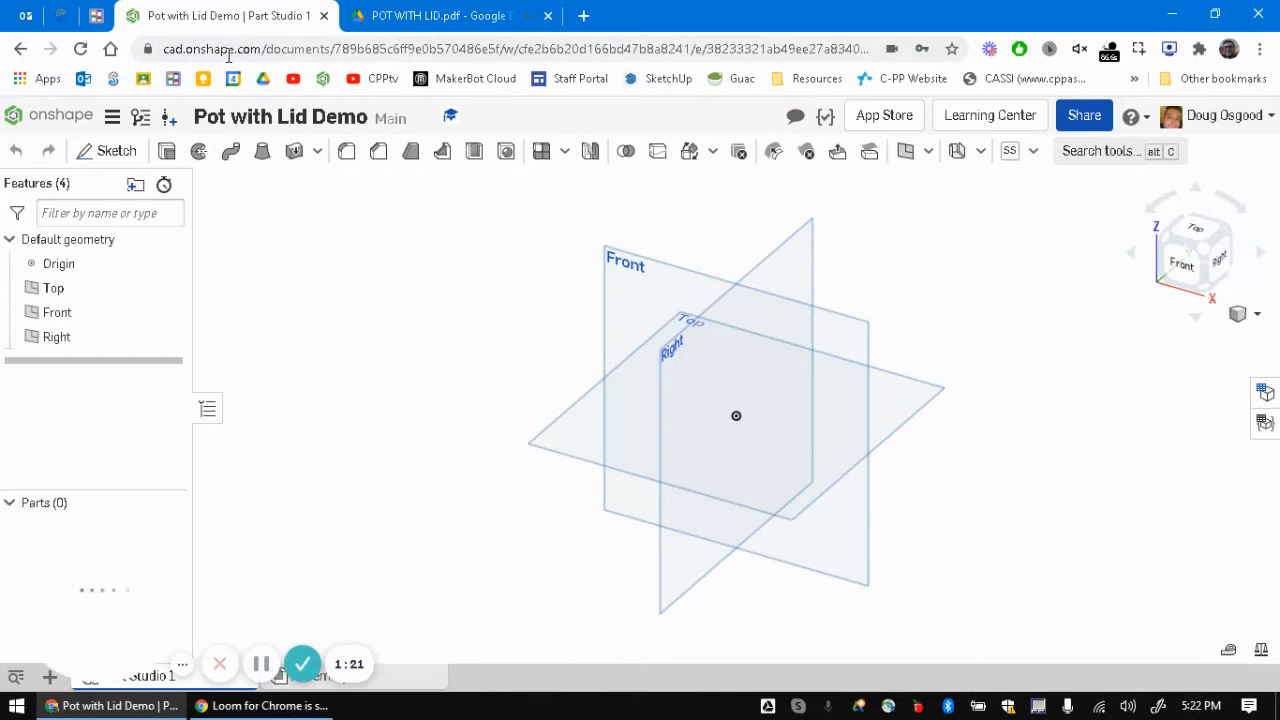
{"action": "left_click", "coordinate": [100, 151]}
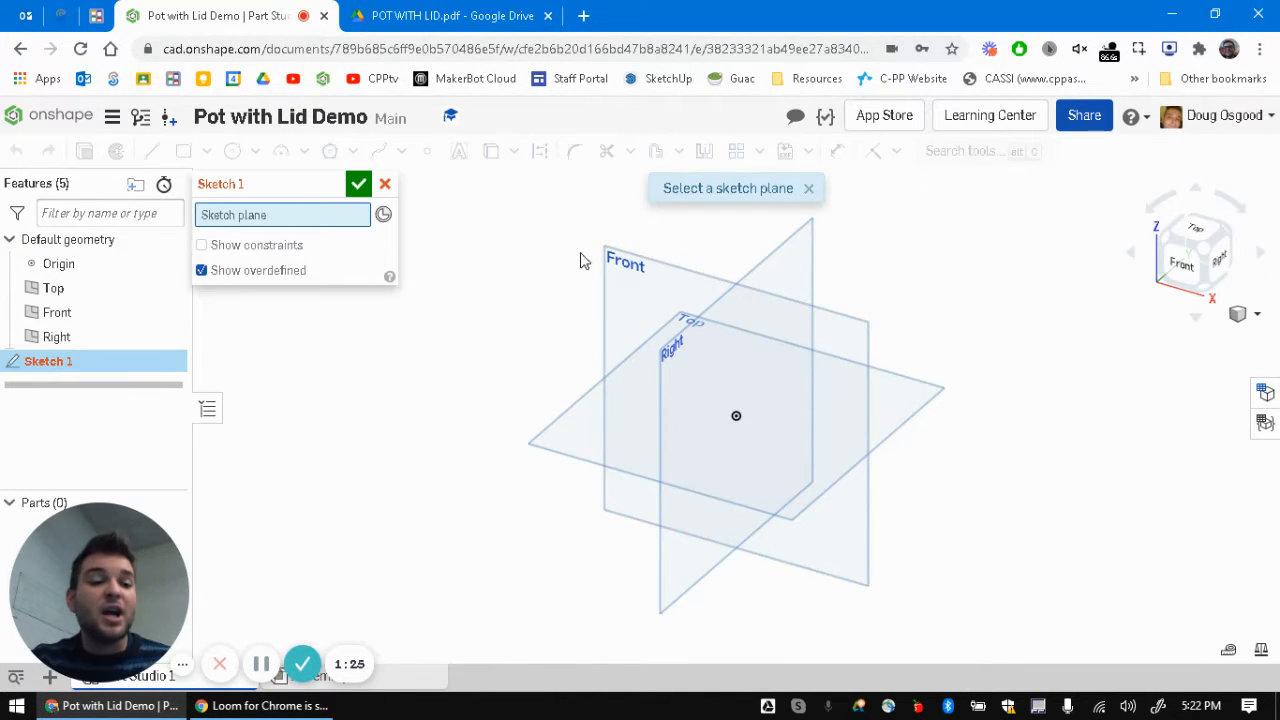
{"action": "left_click", "coordinate": [627, 268]}
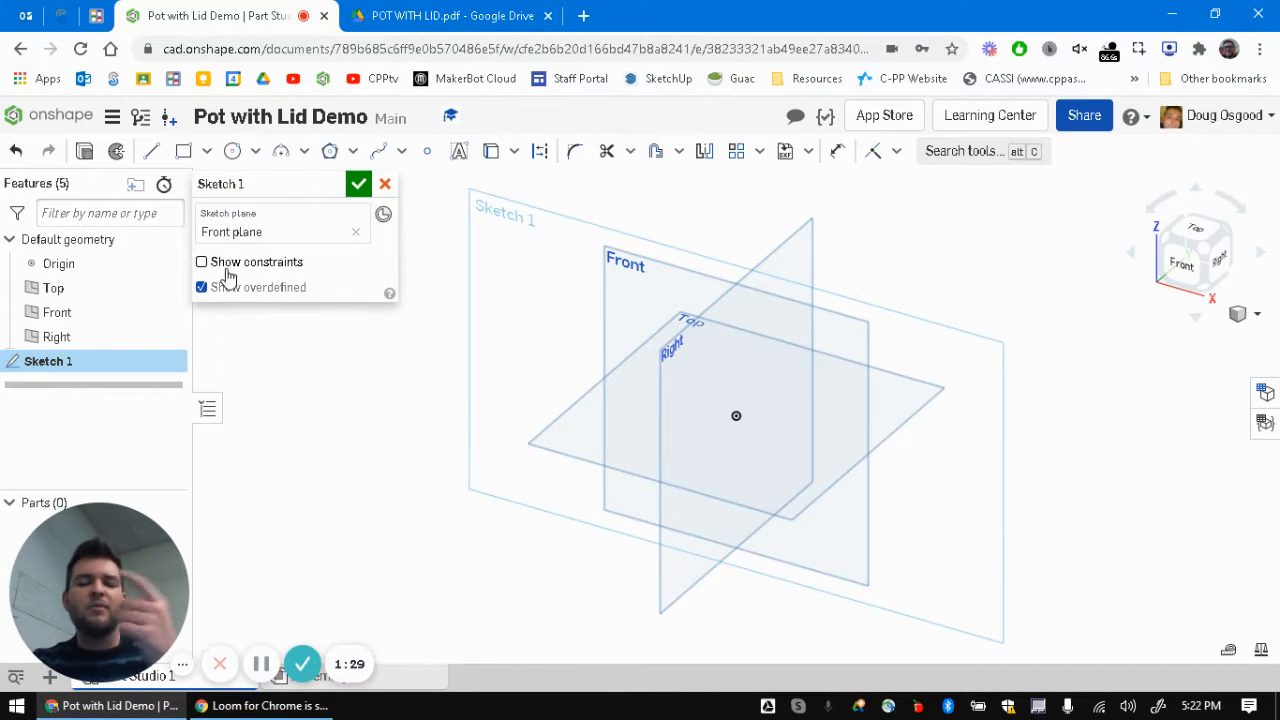
{"action": "left_click", "coordinate": [400, 14]}
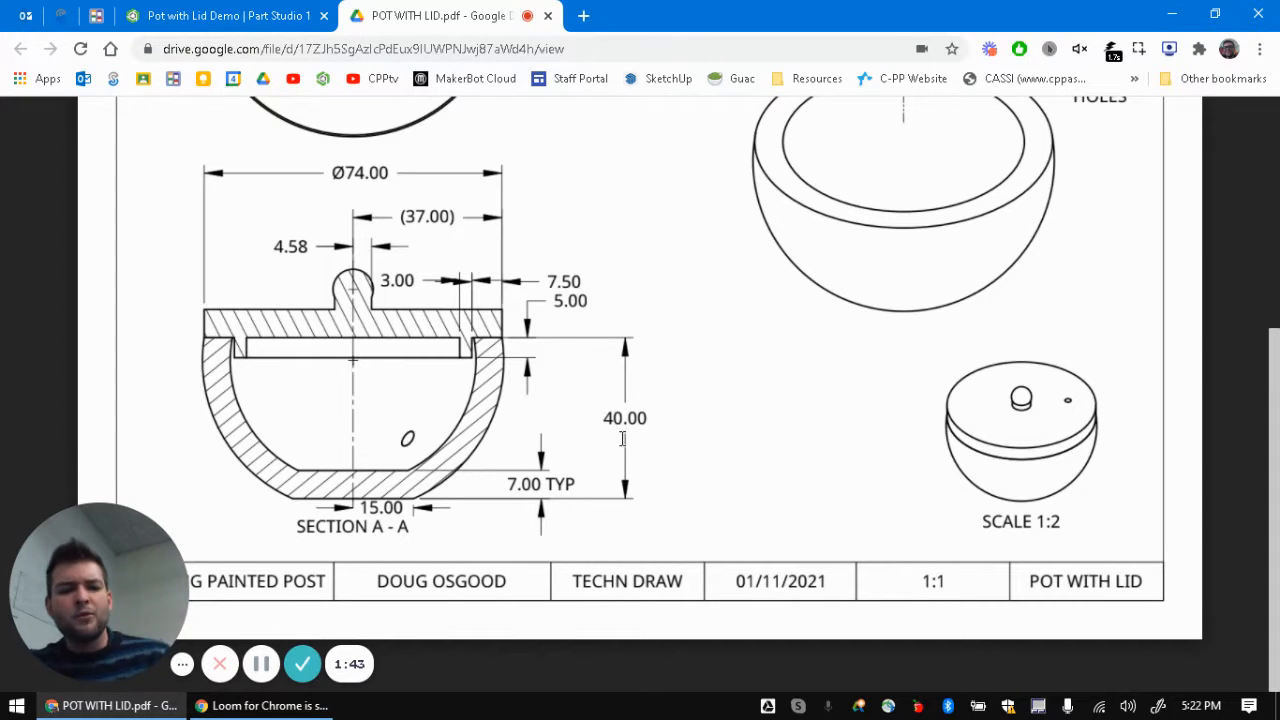
{"action": "left_click", "coordinate": [250, 12]}
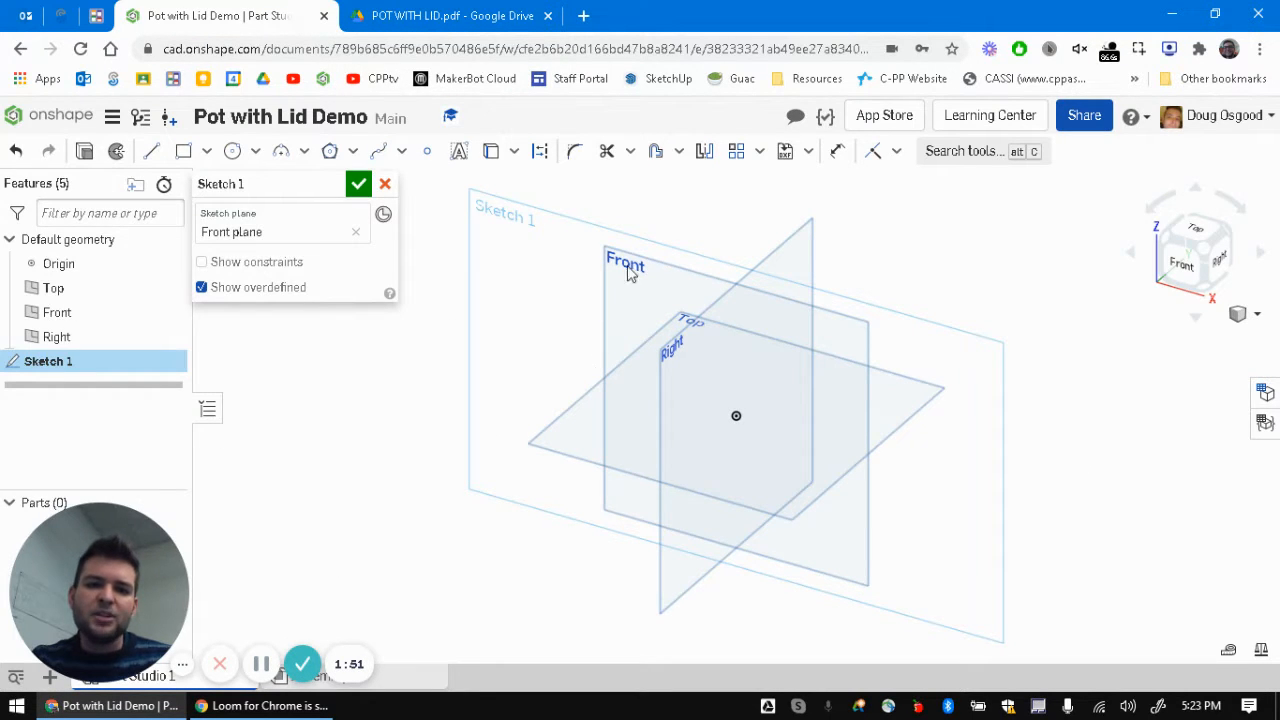
{"action": "left_click", "coordinate": [1186, 262]}
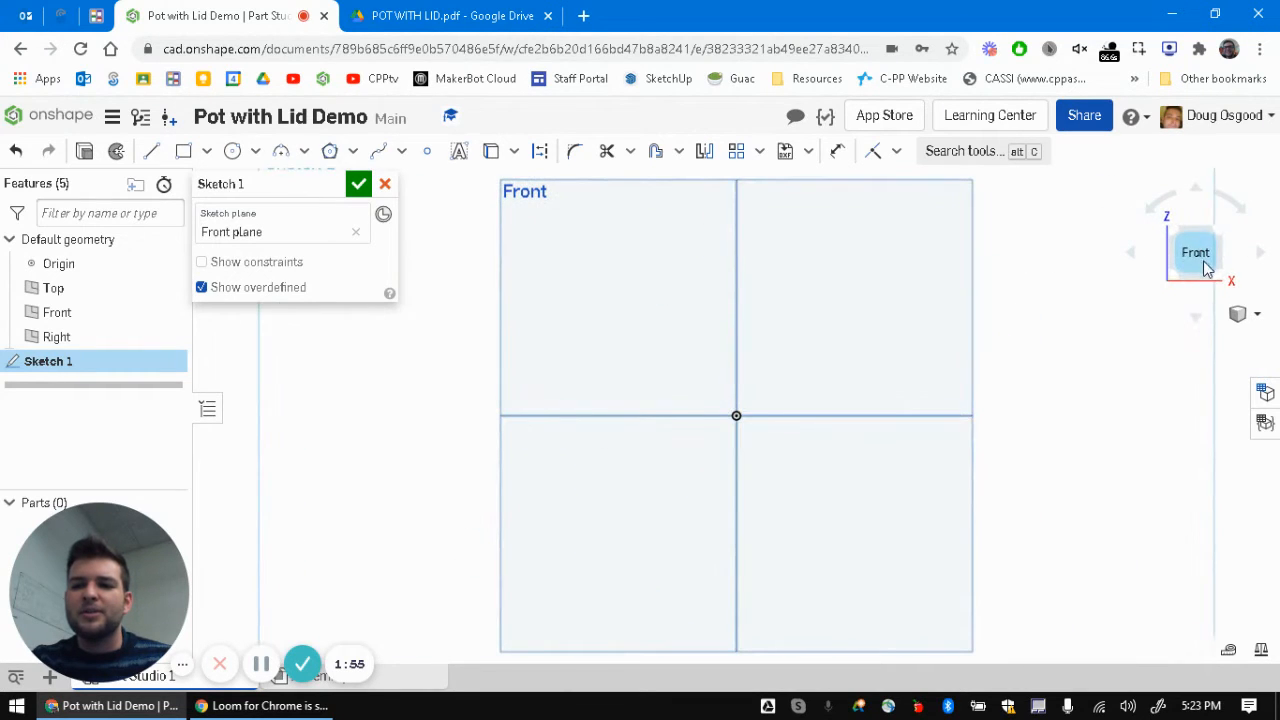
{"action": "middle_click_drag", "start_coordinate": [887, 343], "coordinate": [797, 414]}
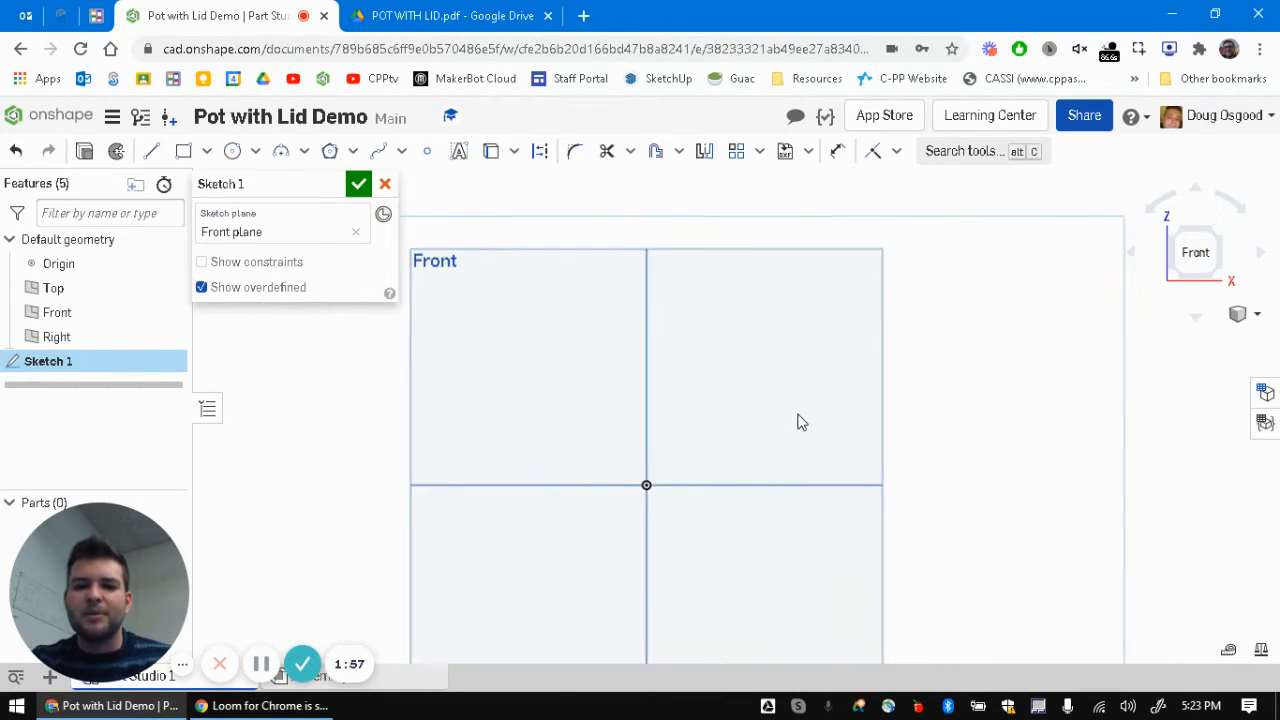
{"action": "scroll", "coordinate": [726, 452], "scroll_direction": "down", "scroll_amount": 1}
{"action": "scroll", "coordinate": [714, 452], "scroll_direction": "up", "scroll_amount": 3}
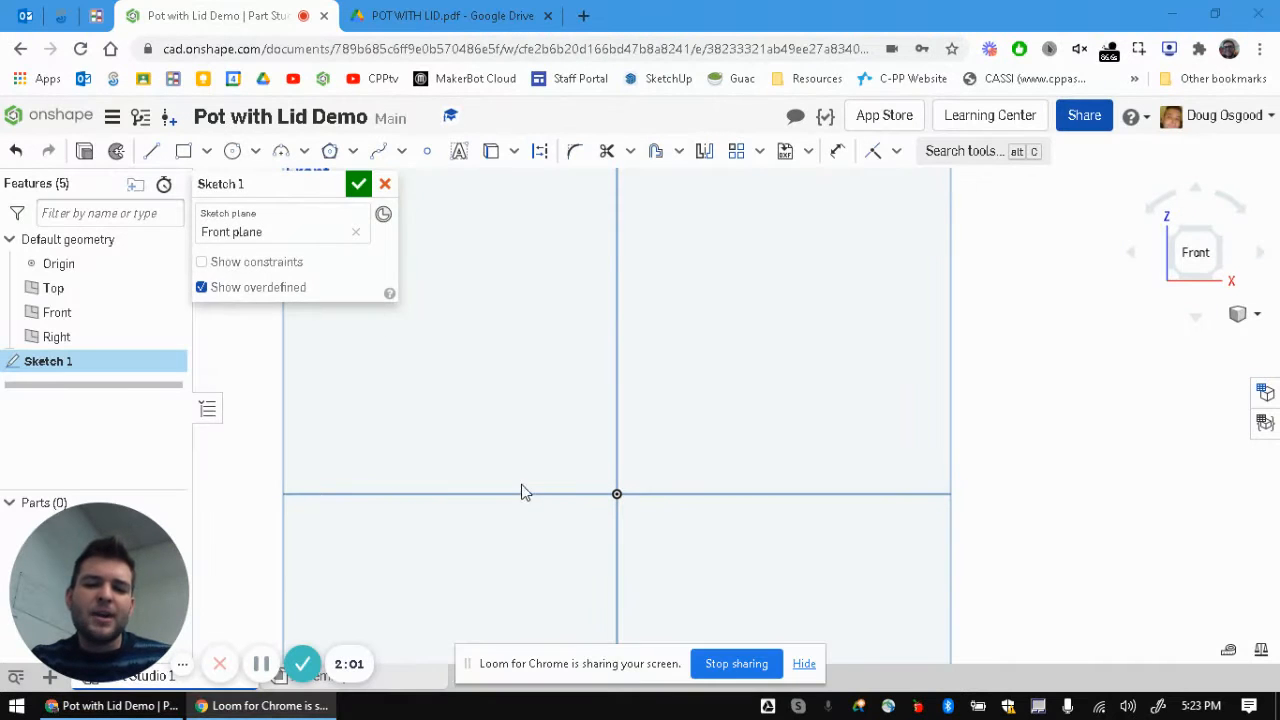
Step: Check the pot's section in the drawing, and sketch a vertical line about 13 mm up from the origin continuing into an 18.5 mm horizontal line
{"action": "left_click", "coordinate": [420, 15]}
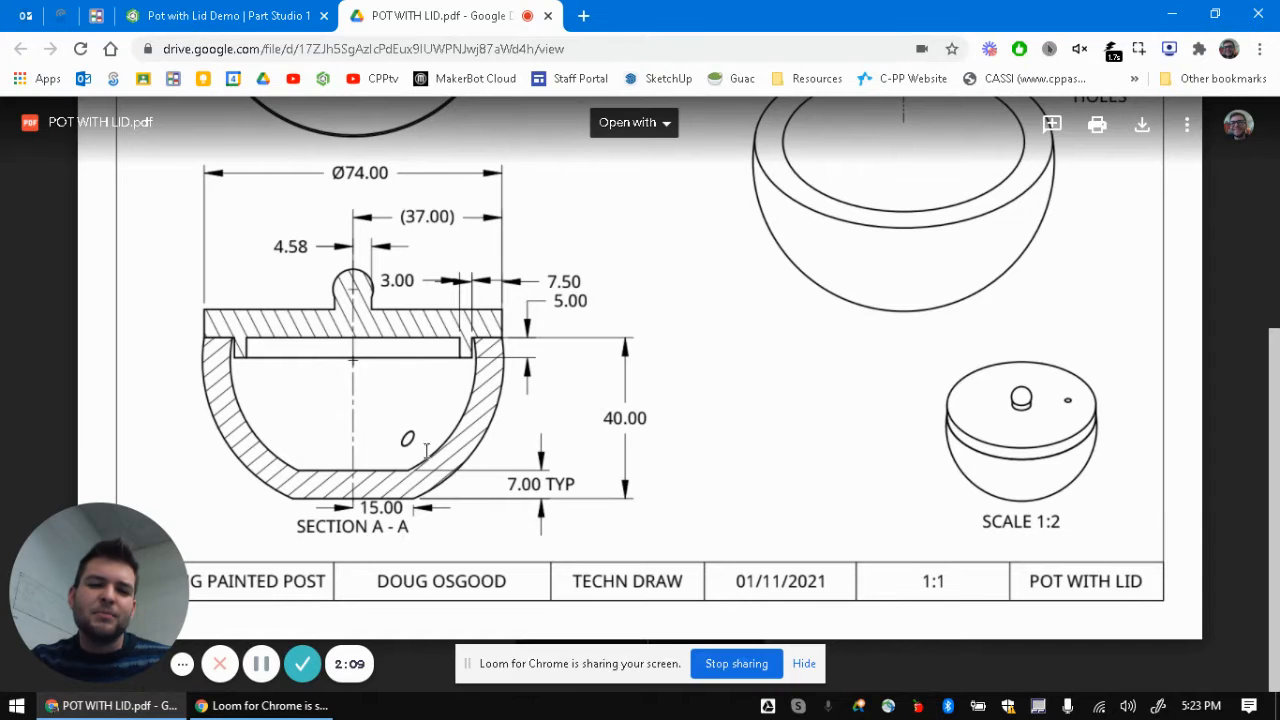
{"action": "left_click", "coordinate": [209, 14]}
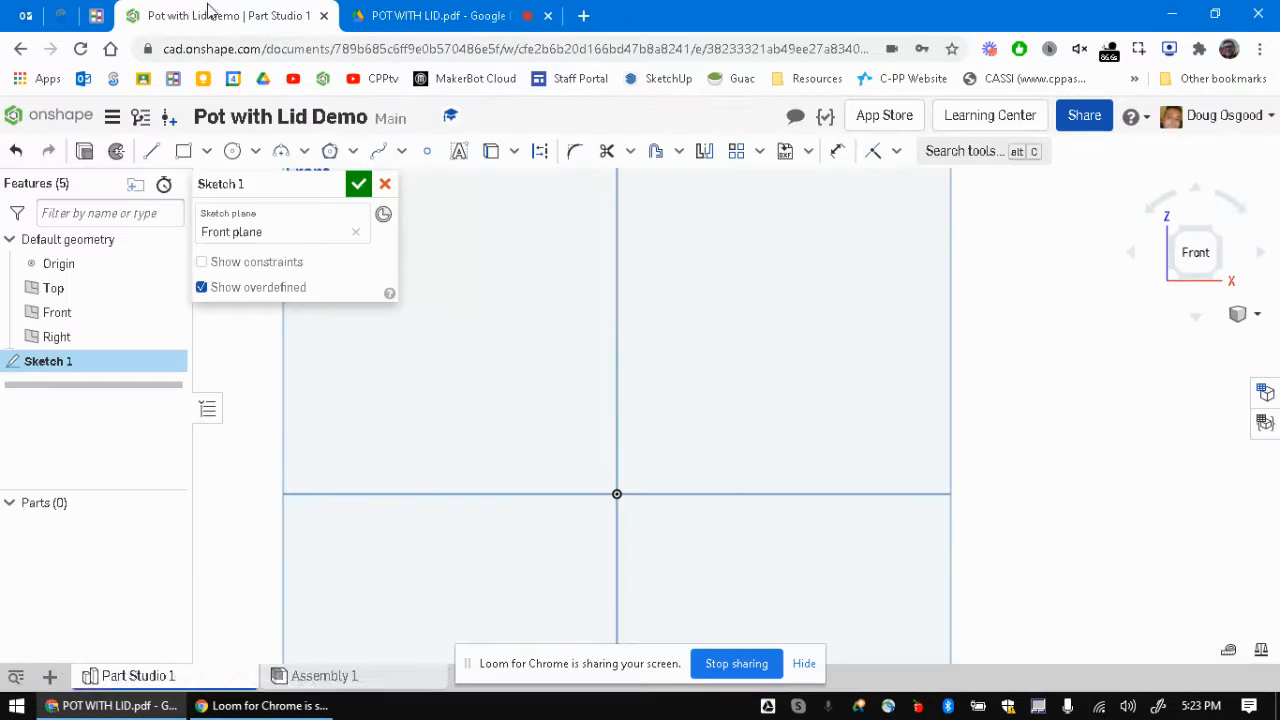
{"action": "left_click", "coordinate": [151, 150]}
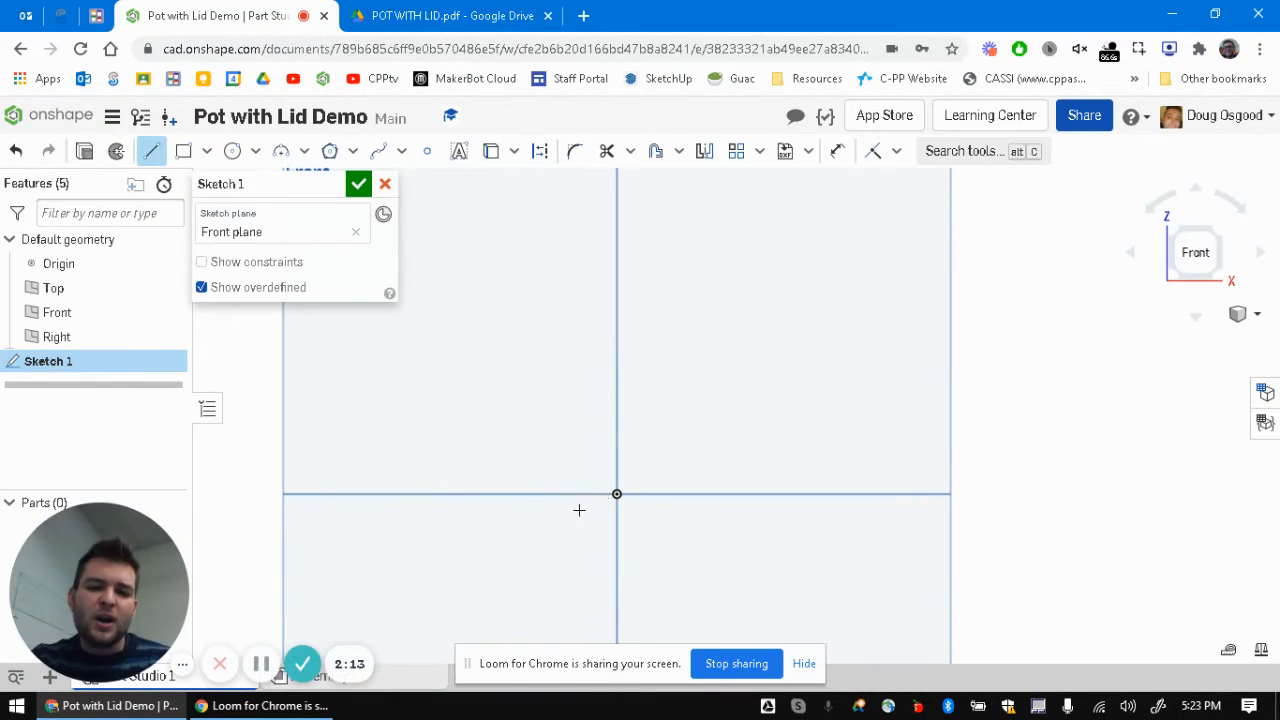
{"action": "left_click", "coordinate": [616, 494]}
{"action": "left_click", "coordinate": [616, 437]}
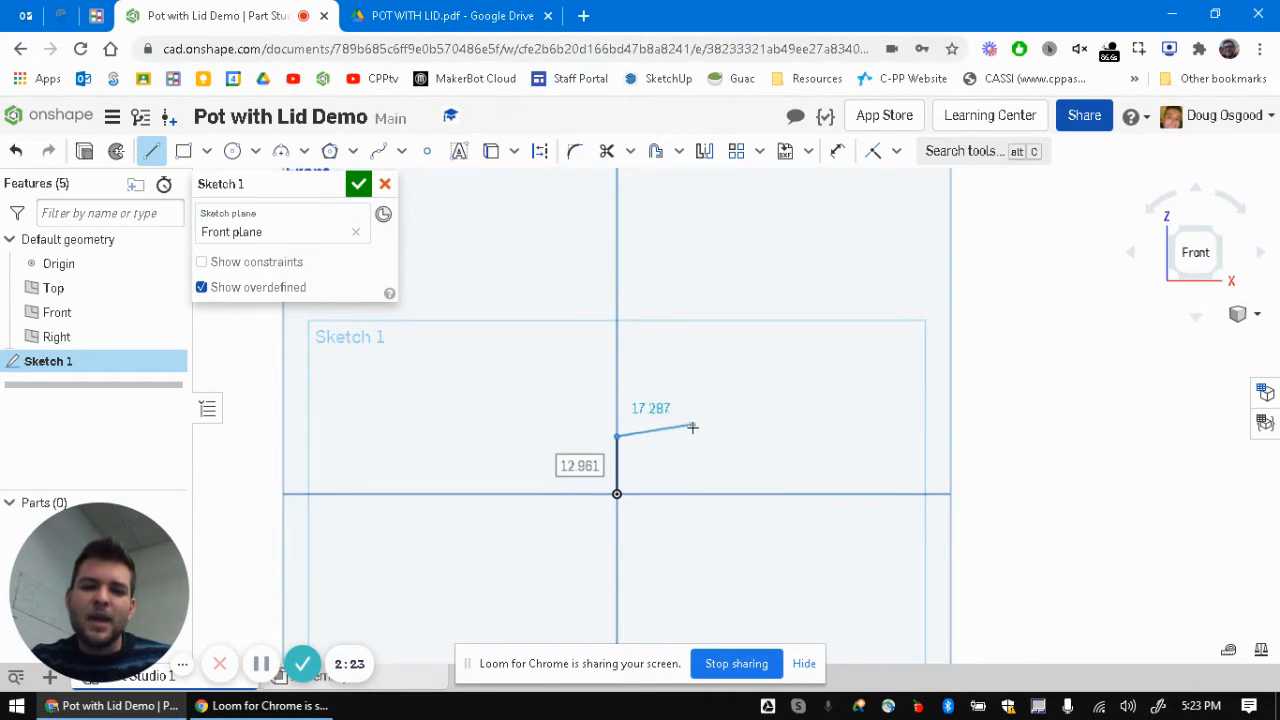
{"action": "left_click", "coordinate": [699, 434]}
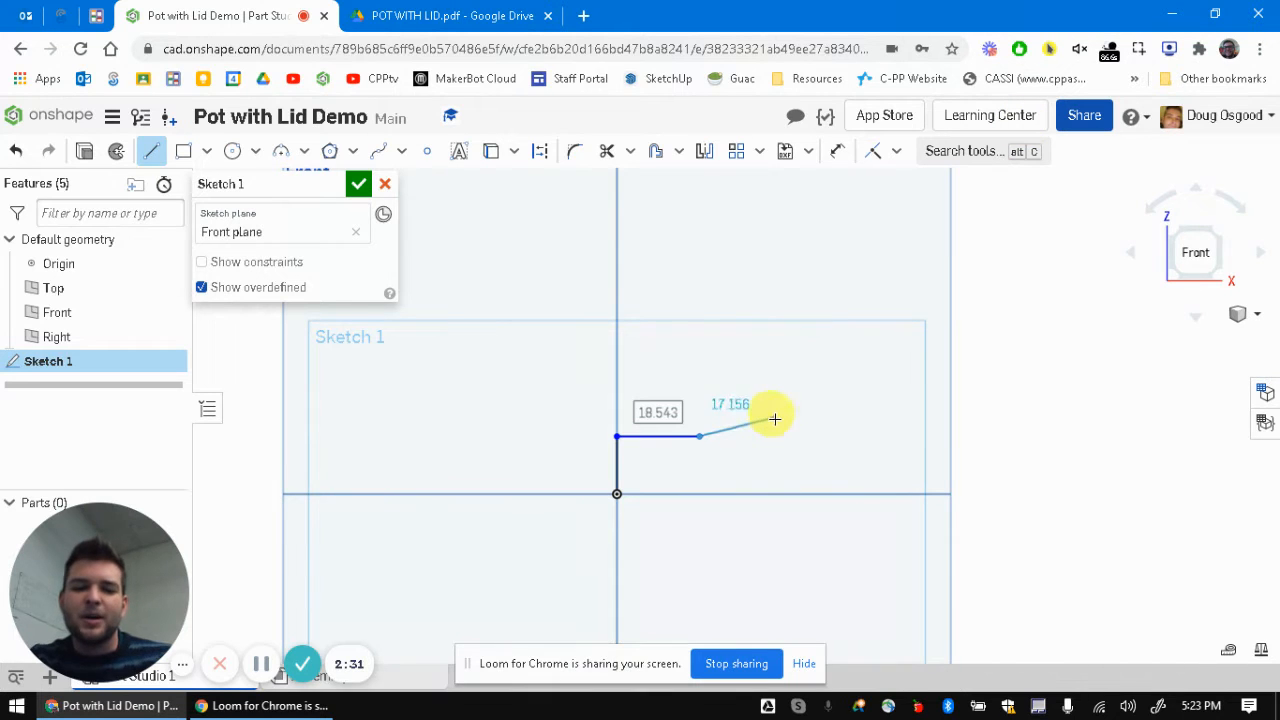
{"action": "key", "text": "Escape"}
Step: Sketch the pot's bottom edge as a horizontal line about 35 mm long from the origin toward positive X
{"action": "left_click", "coordinate": [155, 152]}
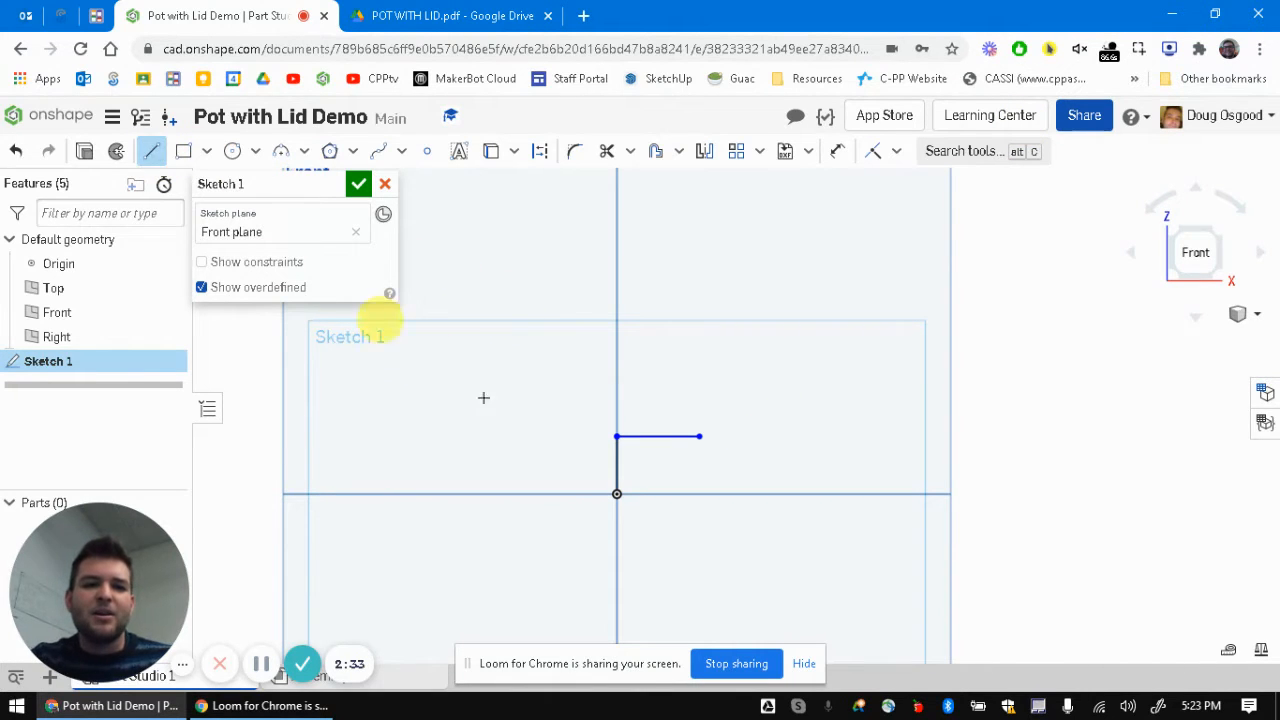
{"action": "left_click", "coordinate": [617, 494]}
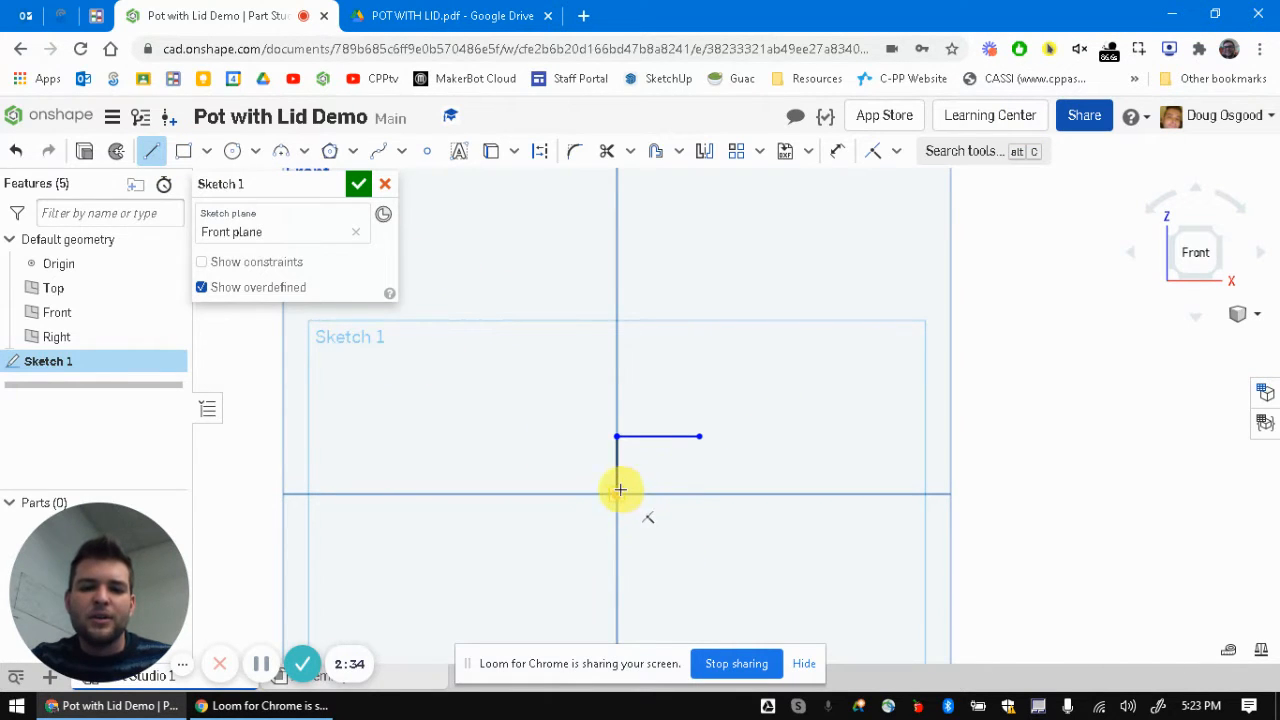
{"action": "left_click", "coordinate": [772, 494]}
{"action": "scroll", "coordinate": [800, 400], "scroll_direction": "down", "scroll_amount": 2}
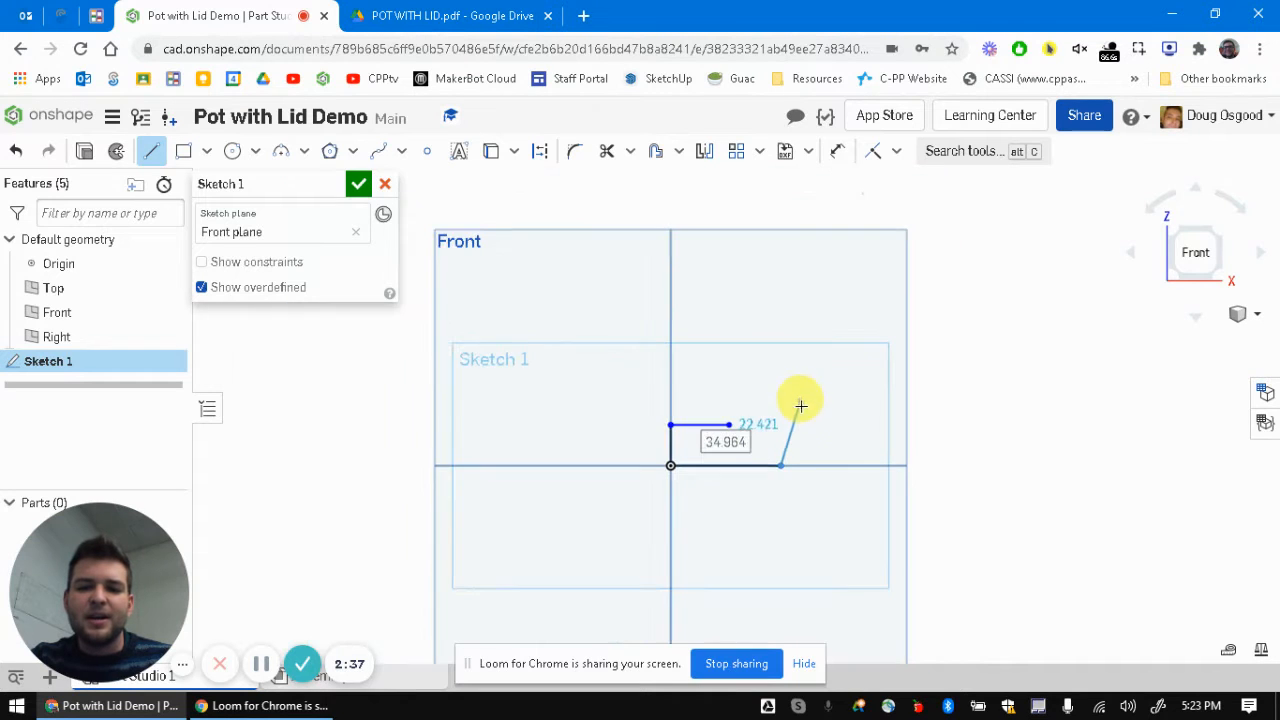
{"action": "key", "text": "Escape"}
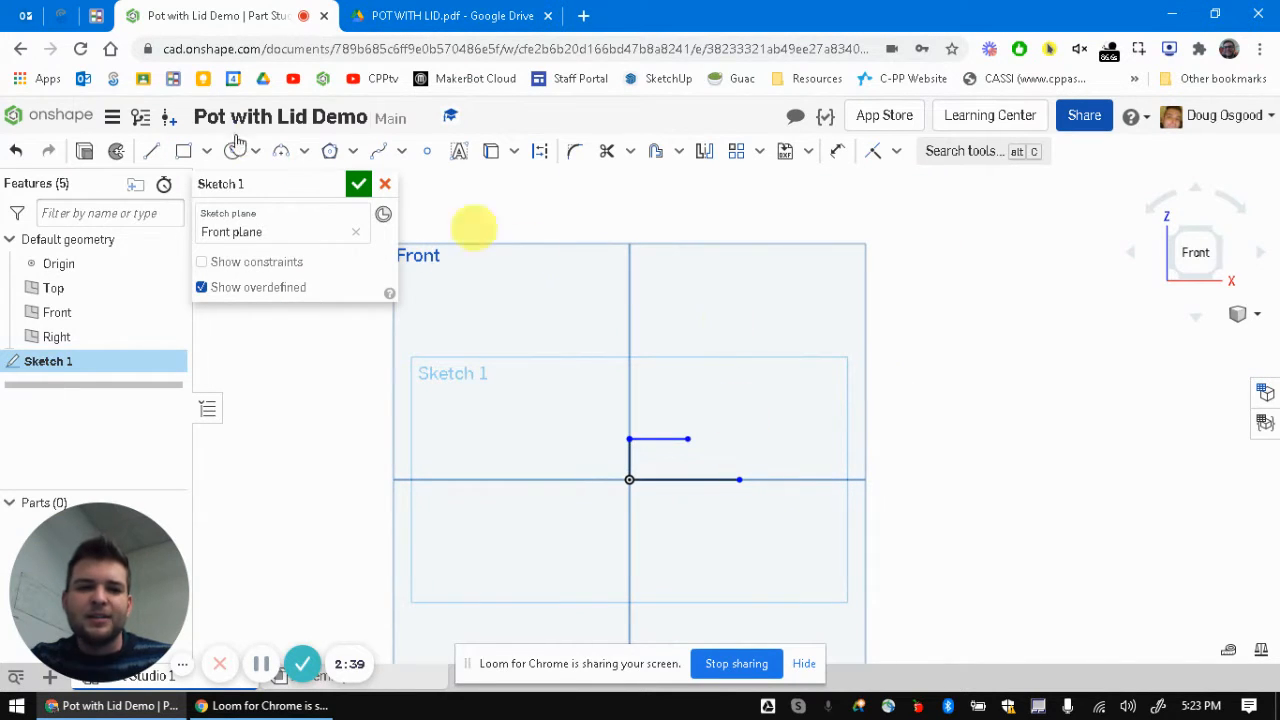
Step: Sketch a separate horizontal rim line about 16 mm long well above the two lower lines, right of the vertical axis
{"action": "left_click", "coordinate": [151, 150]}
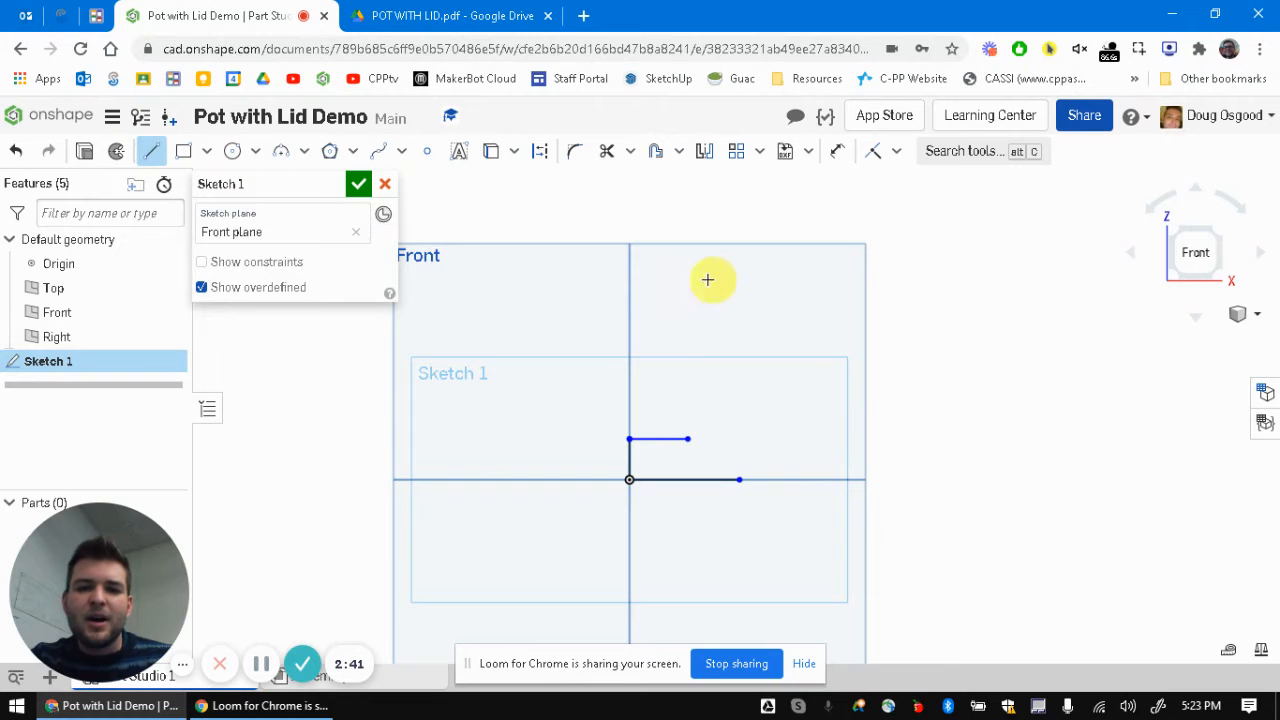
{"action": "left_click", "coordinate": [725, 282]}
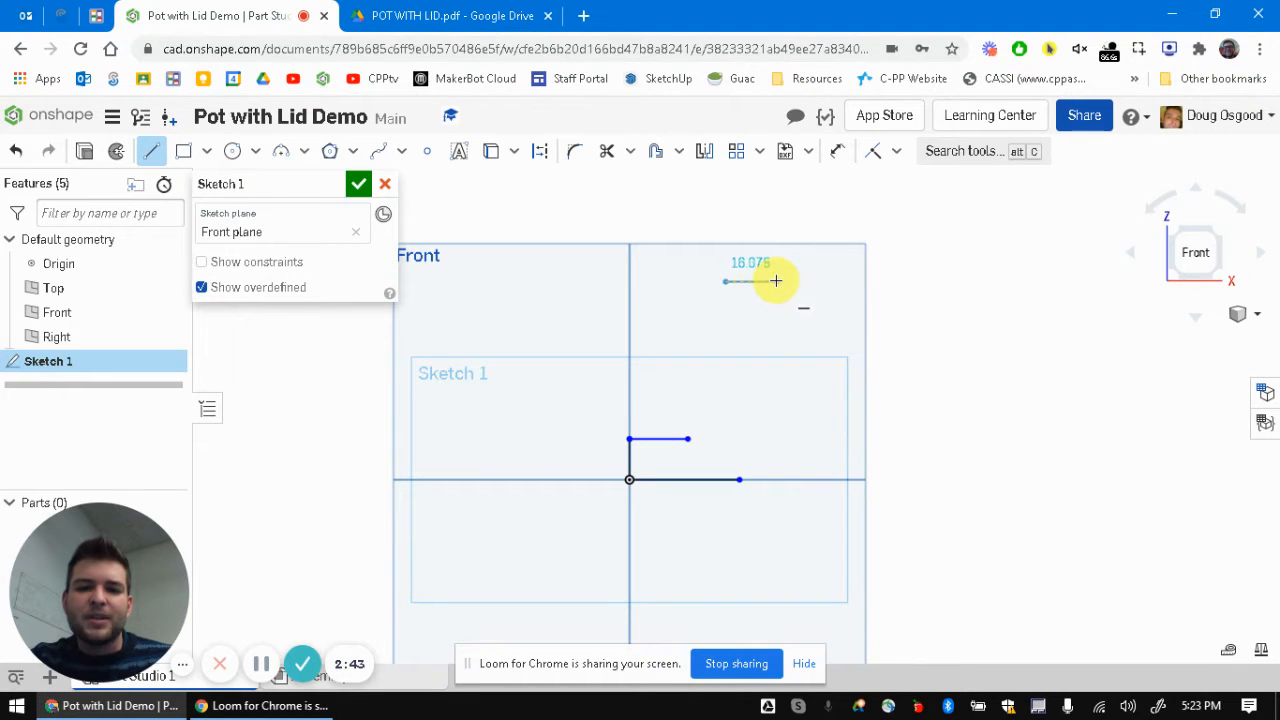
{"action": "left_click", "coordinate": [778, 281]}
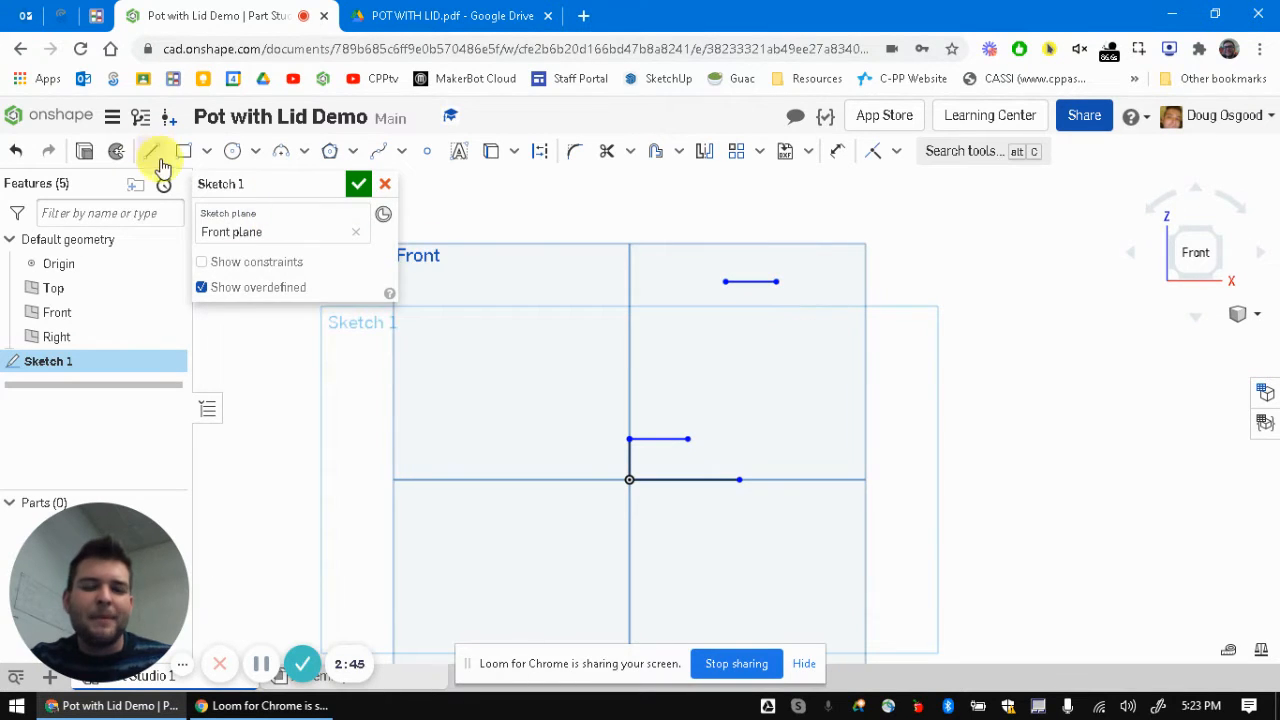
Step: Draw the inner wall as a three-point arc from the inner floor line's free end to the rim line's inner end, bulging outward
{"action": "left_click", "coordinate": [289, 151]}
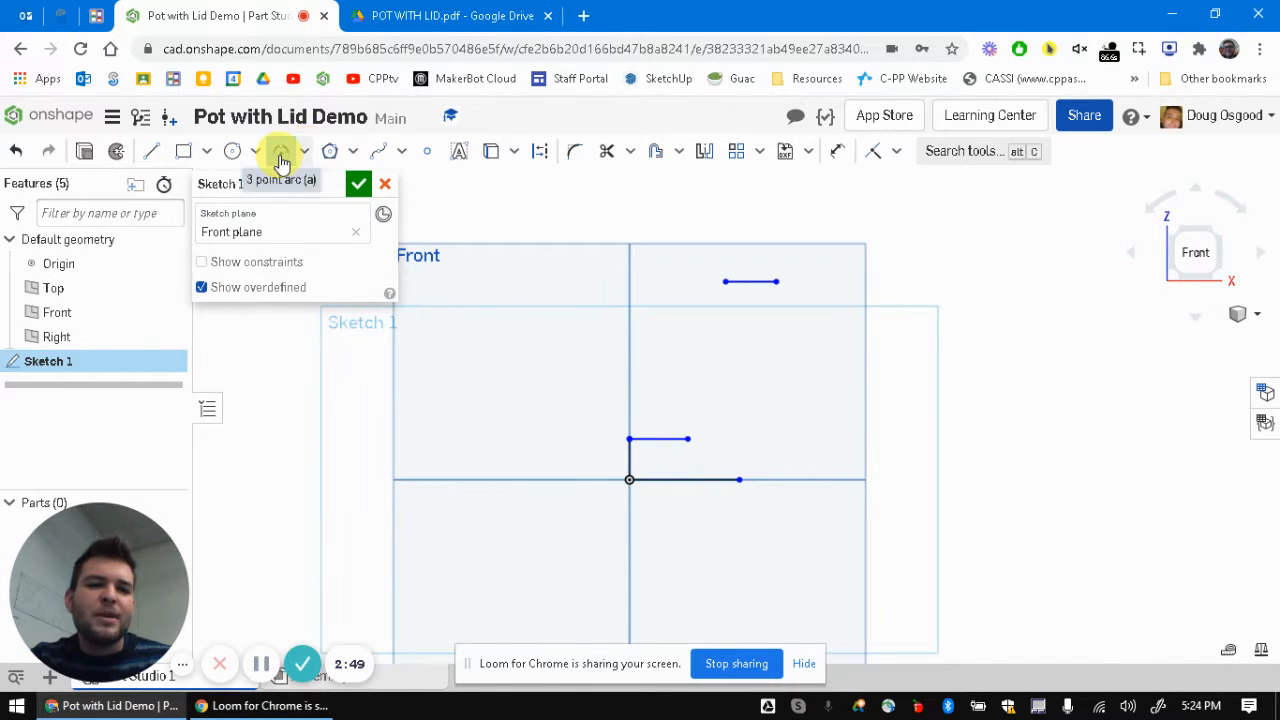
{"action": "left_click", "coordinate": [687, 438]}
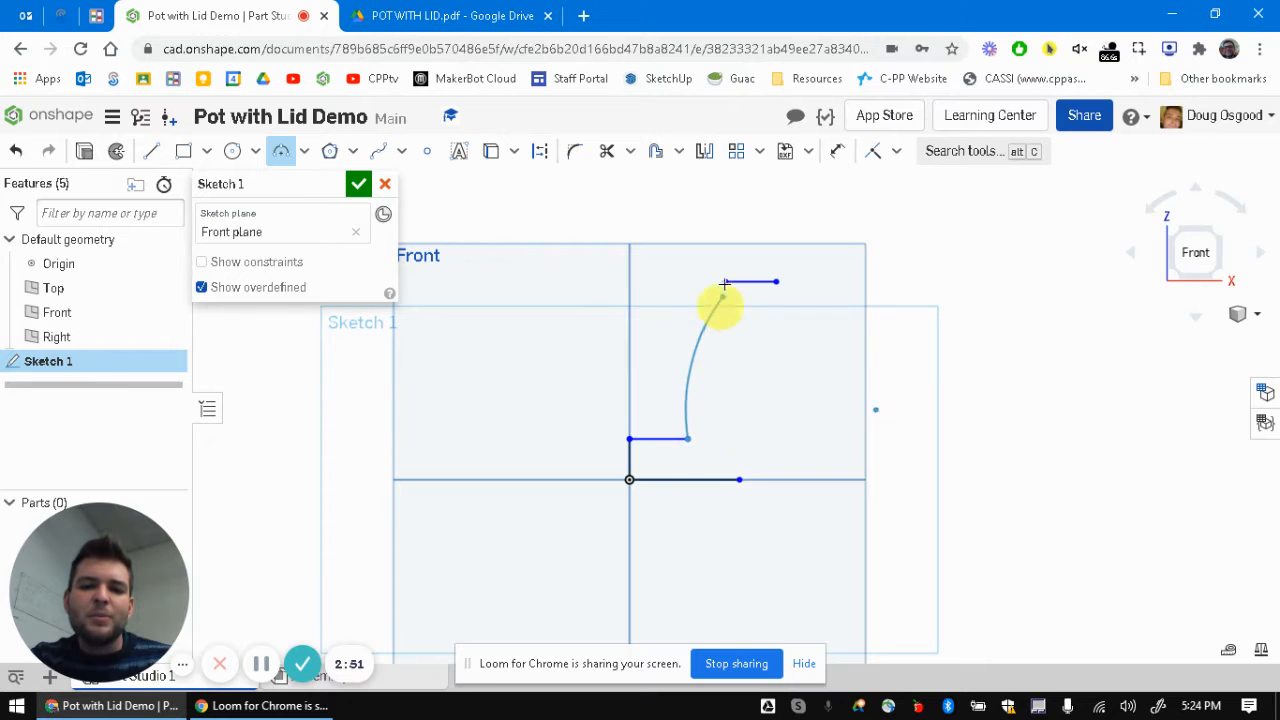
{"action": "left_click", "coordinate": [723, 283]}
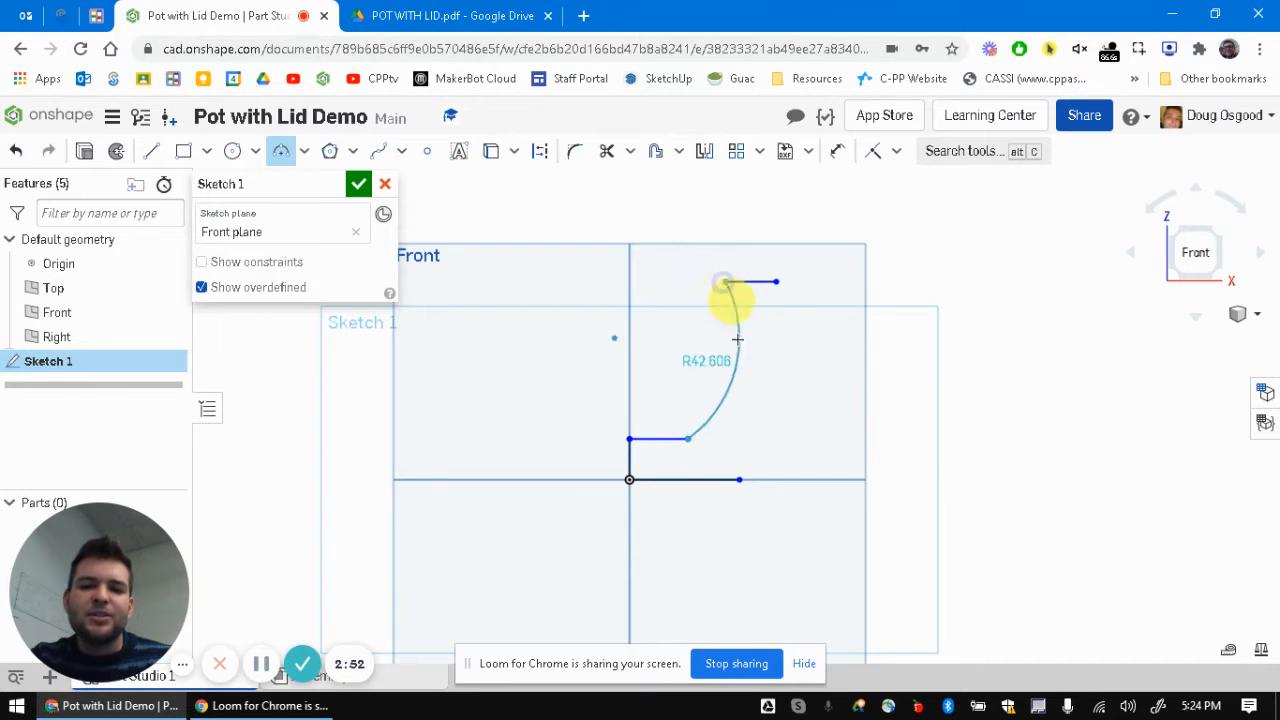
{"action": "left_click", "coordinate": [734, 348]}
{"action": "key", "text": "Escape"}
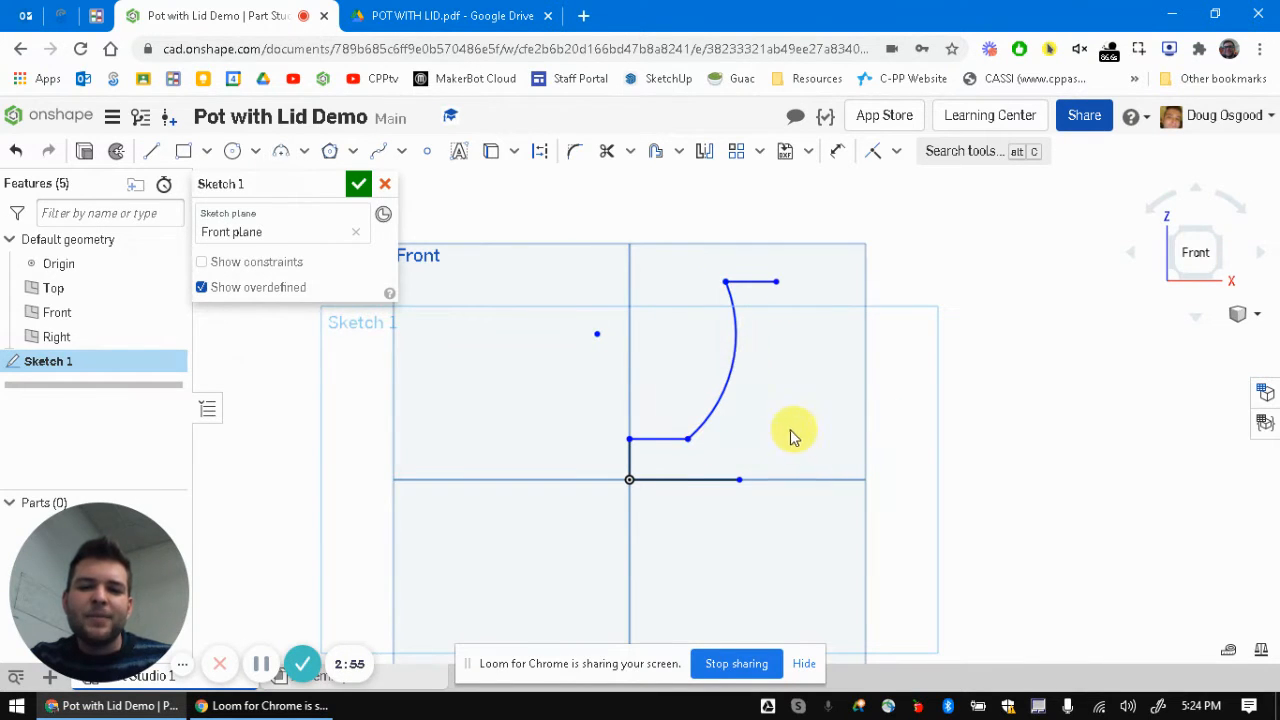
Step: Close the profile with a three-point arc from the bottom line's outer end to the rim line's outer end, bulging outward
{"action": "left_click", "coordinate": [450, 16]}
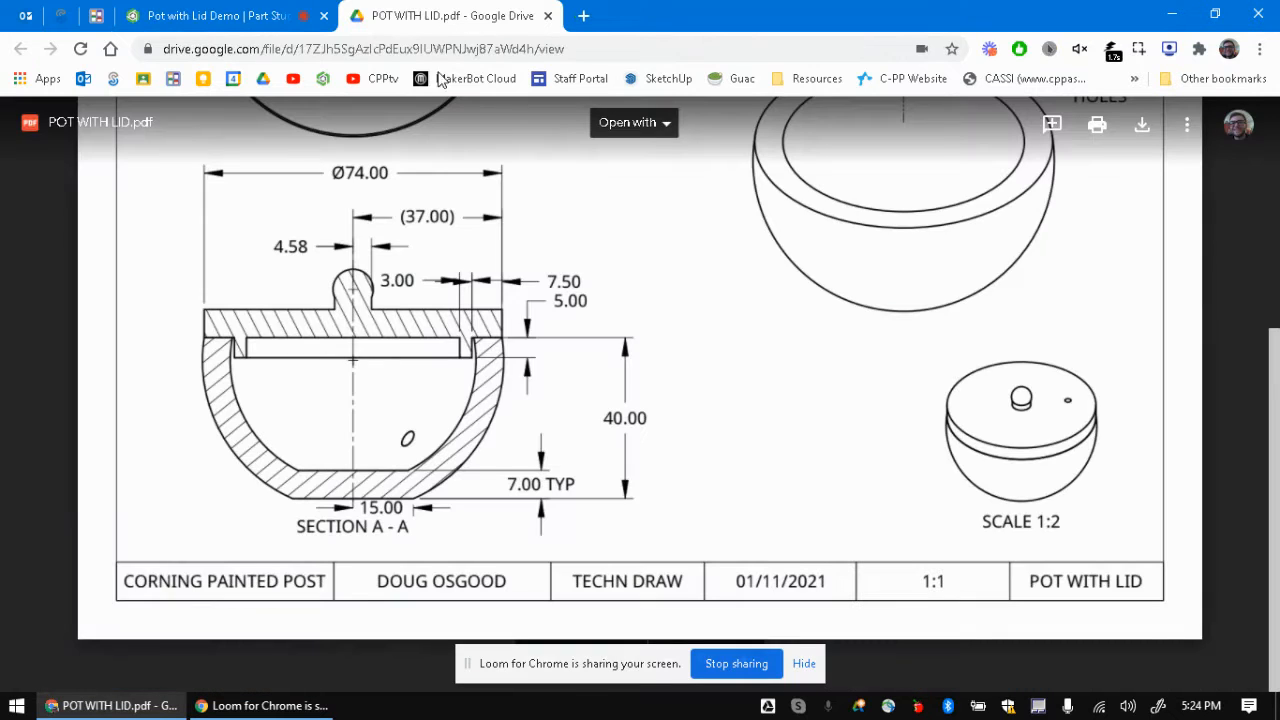
{"action": "left_click", "coordinate": [228, 16]}
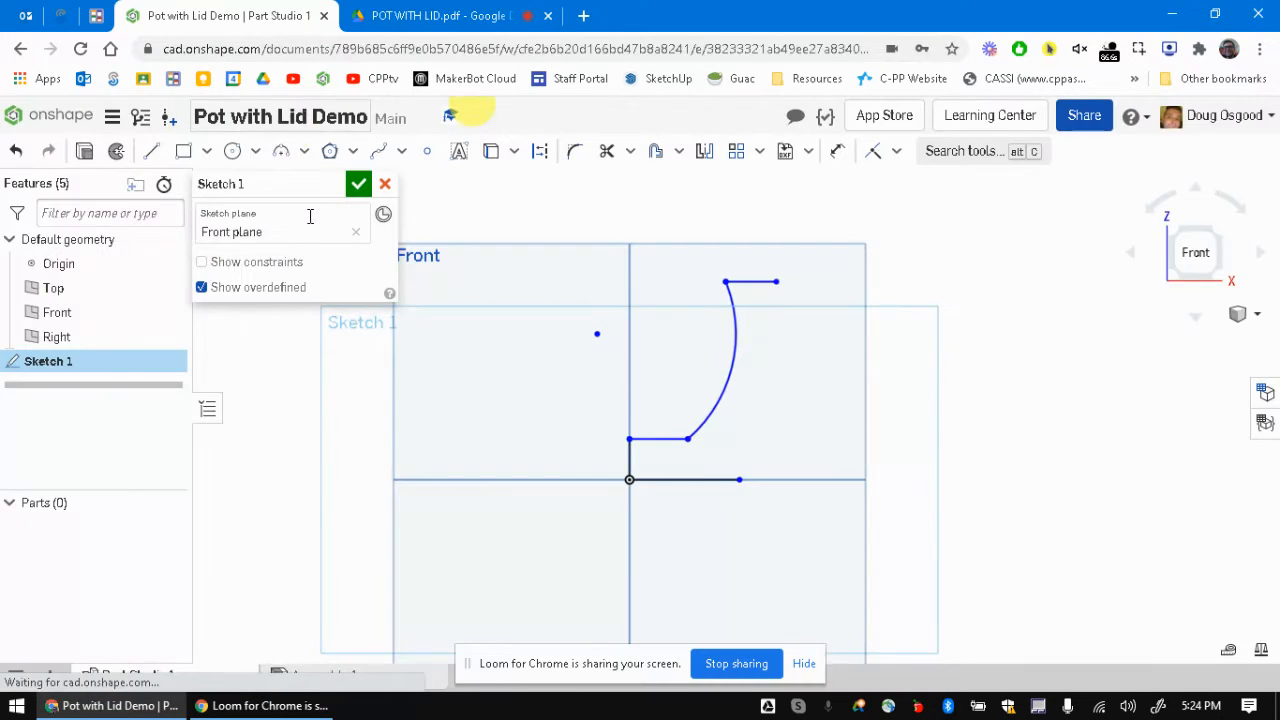
{"action": "left_click", "coordinate": [281, 151]}
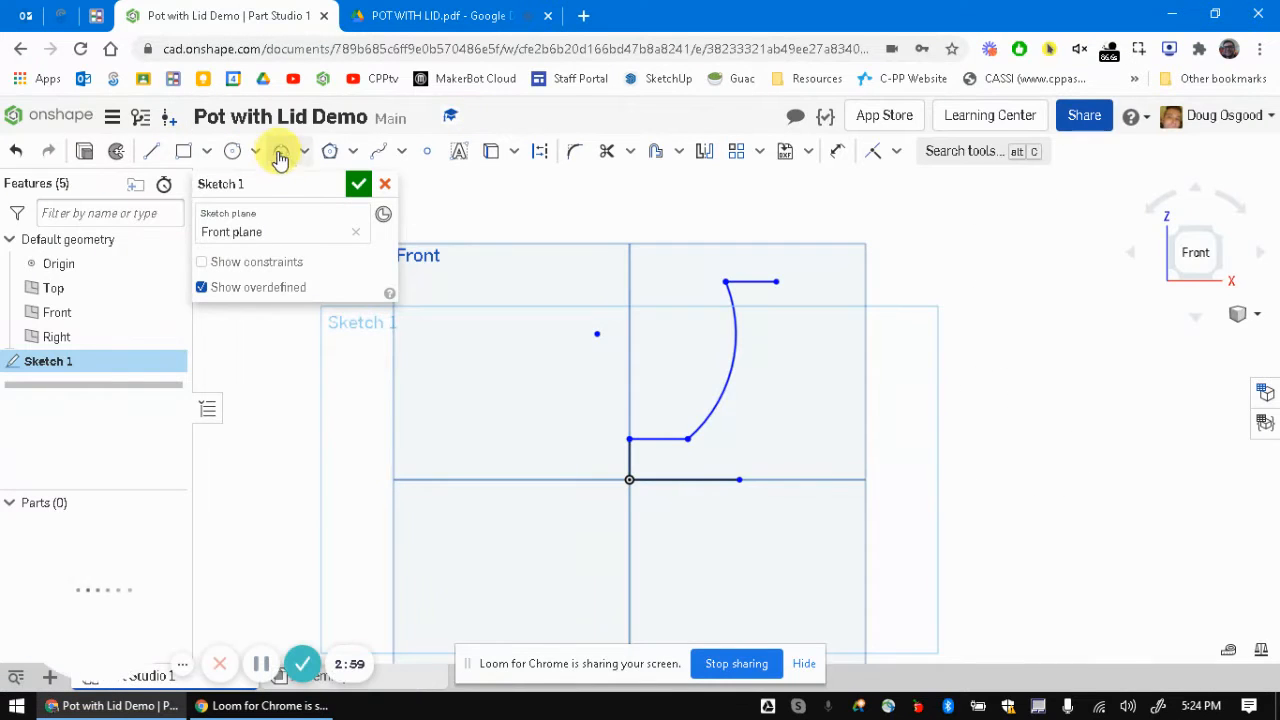
{"action": "left_click", "coordinate": [740, 479]}
{"action": "left_click", "coordinate": [777, 281]}
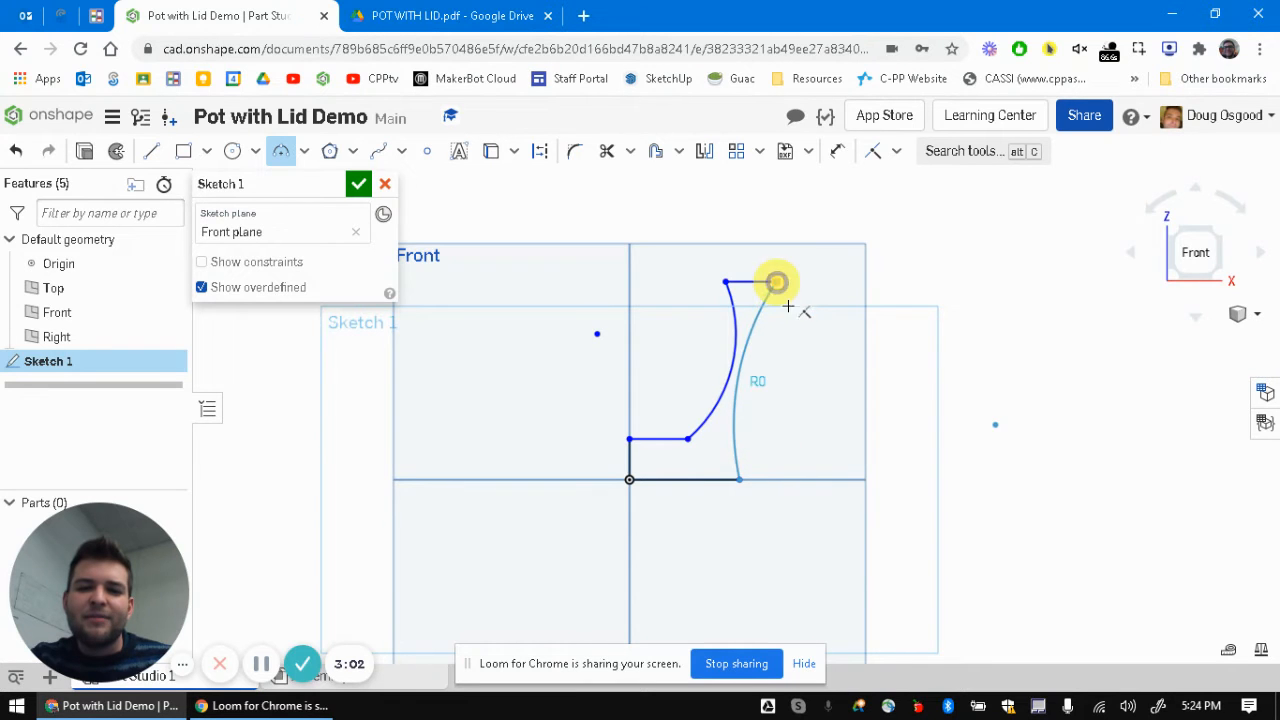
{"action": "left_click", "coordinate": [797, 376]}
{"action": "key", "text": "Escape"}
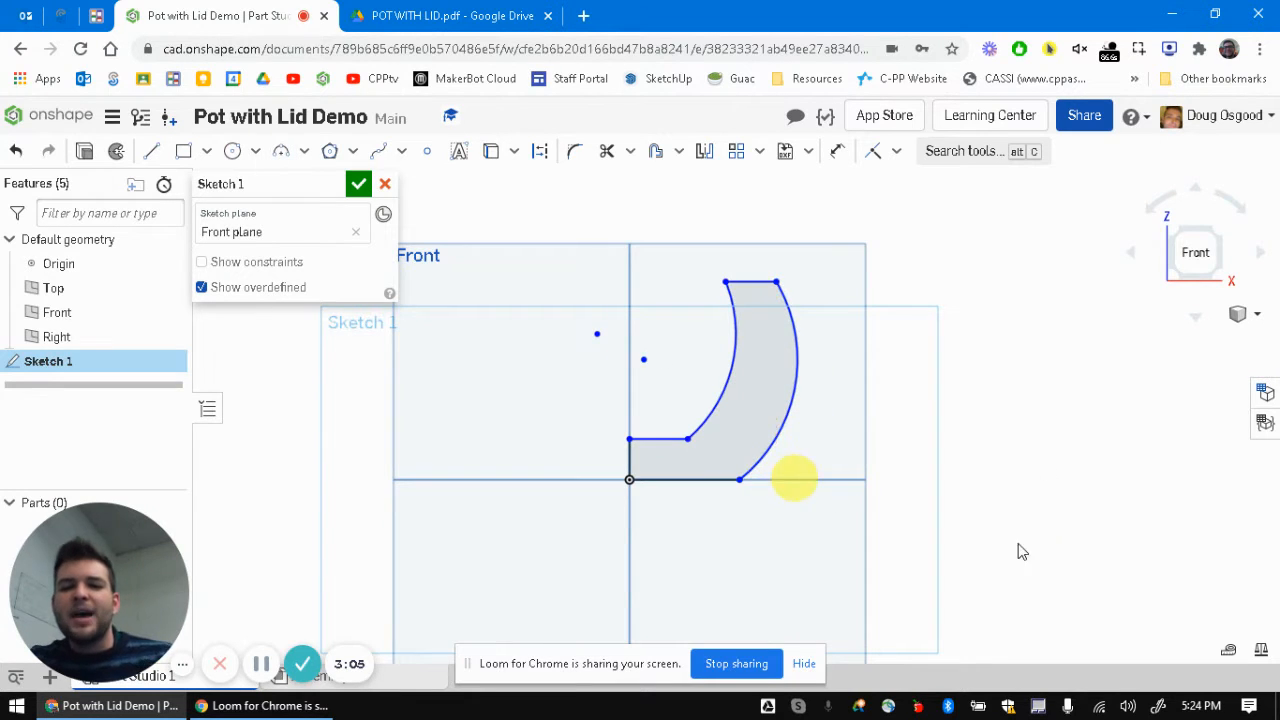
Step: Check the pot section in the PDF drawing and dimension the height between the inner floor line and bottom line as 7 mm
{"action": "left_click", "coordinate": [838, 151]}
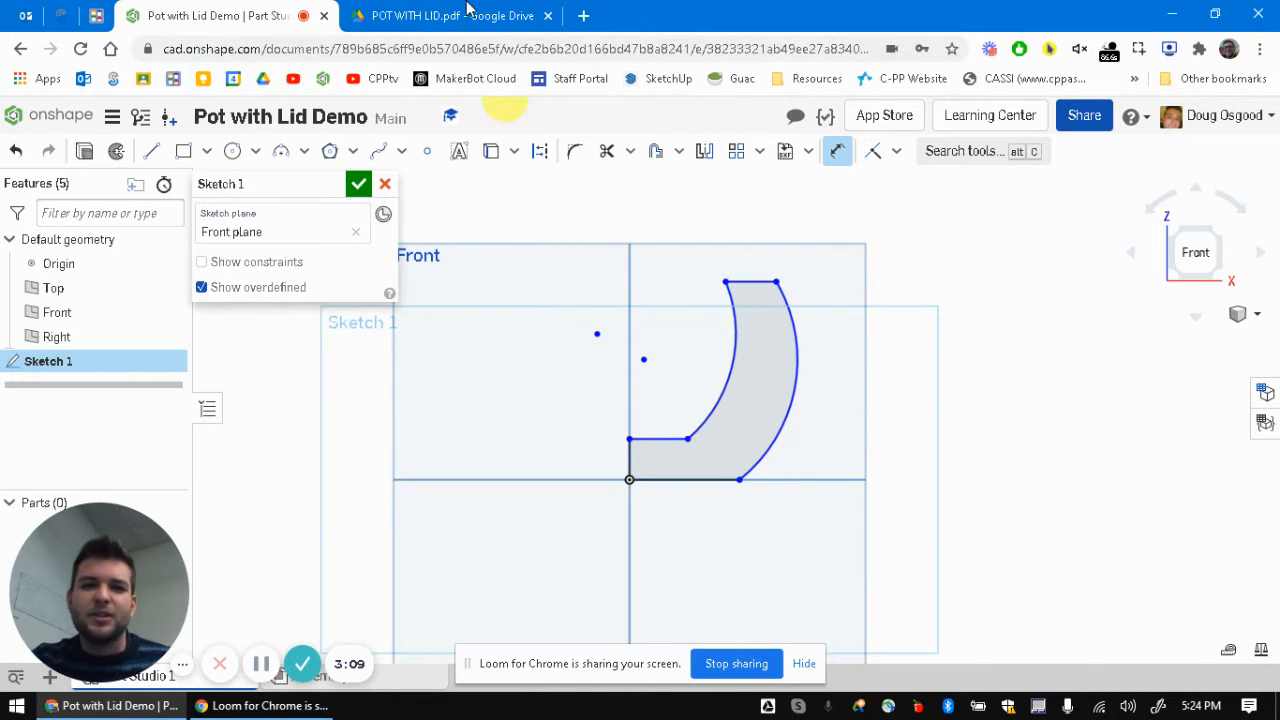
{"action": "left_click", "coordinate": [466, 15]}
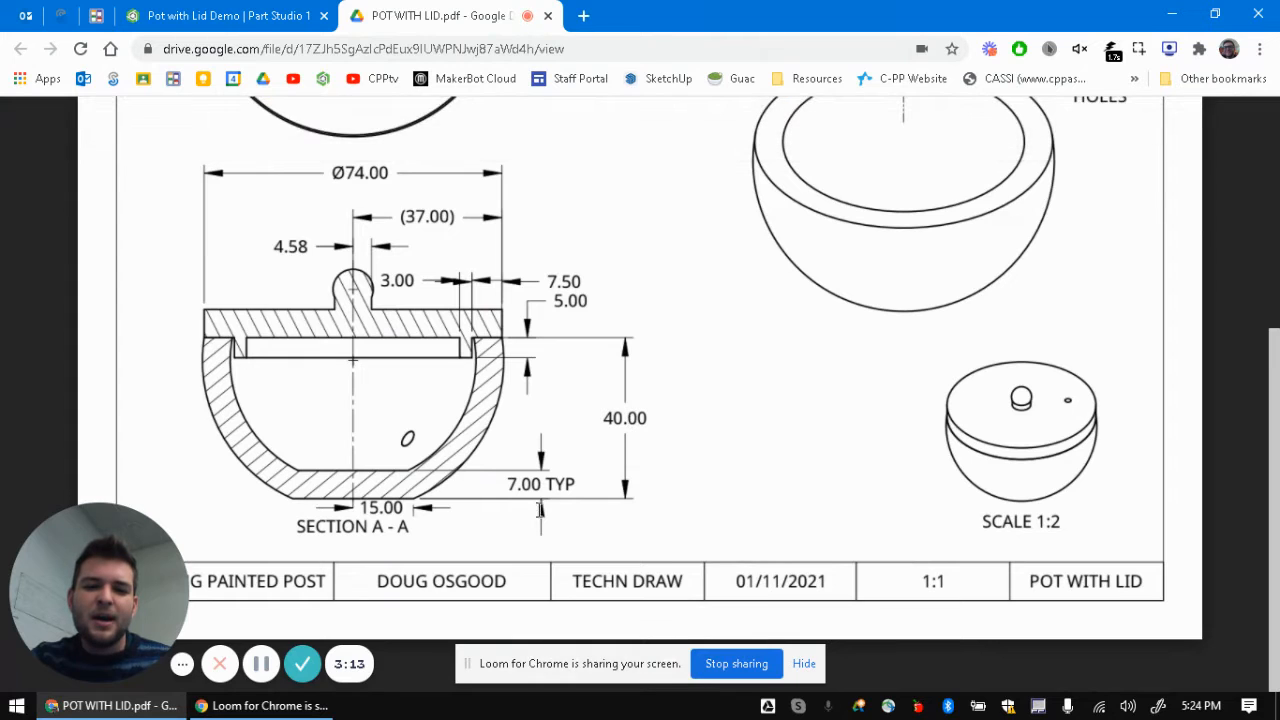
{"action": "left_click", "coordinate": [220, 15]}
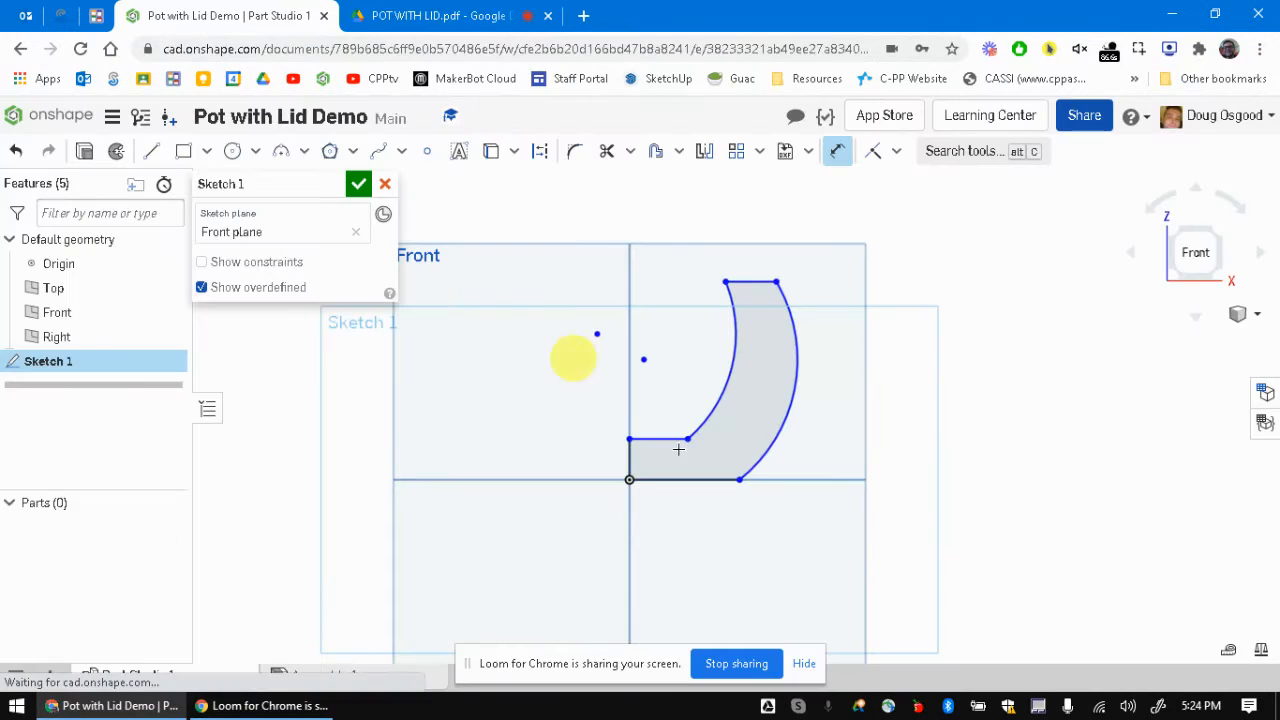
{"action": "left_click", "coordinate": [655, 437]}
{"action": "left_click", "coordinate": [663, 479]}
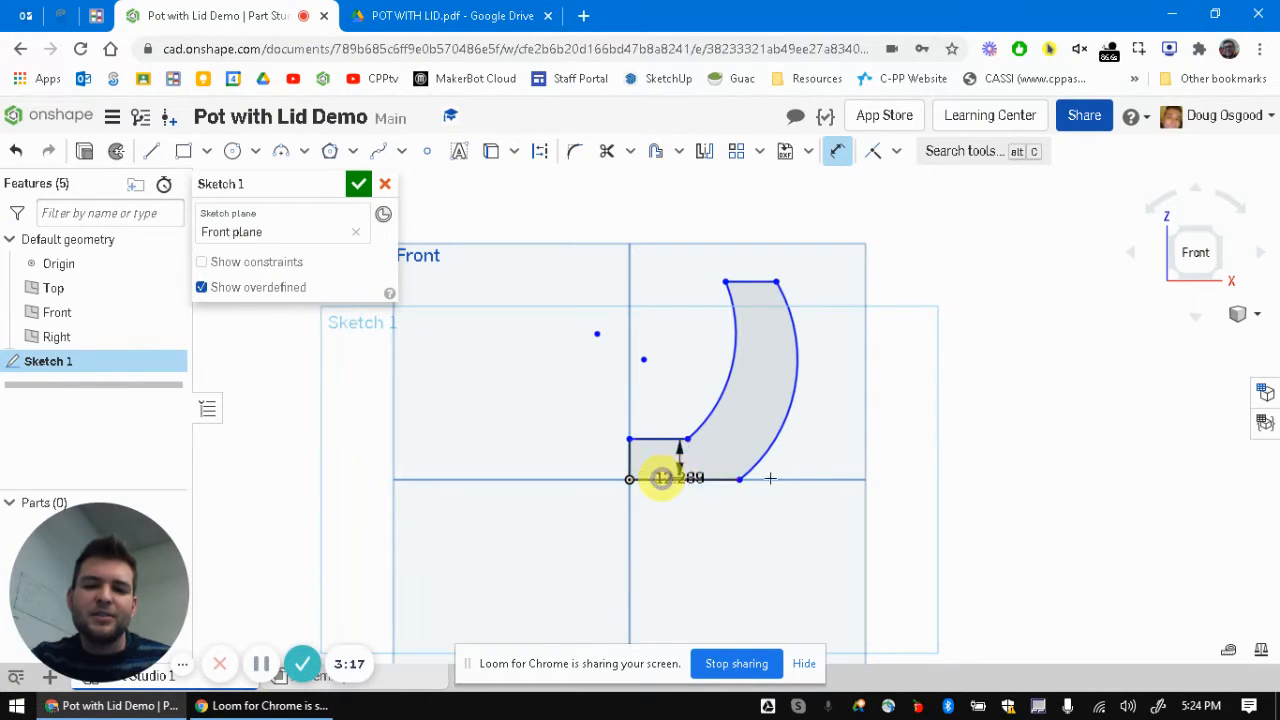
{"action": "left_click", "coordinate": [905, 461]}
{"action": "type", "text": "7"}
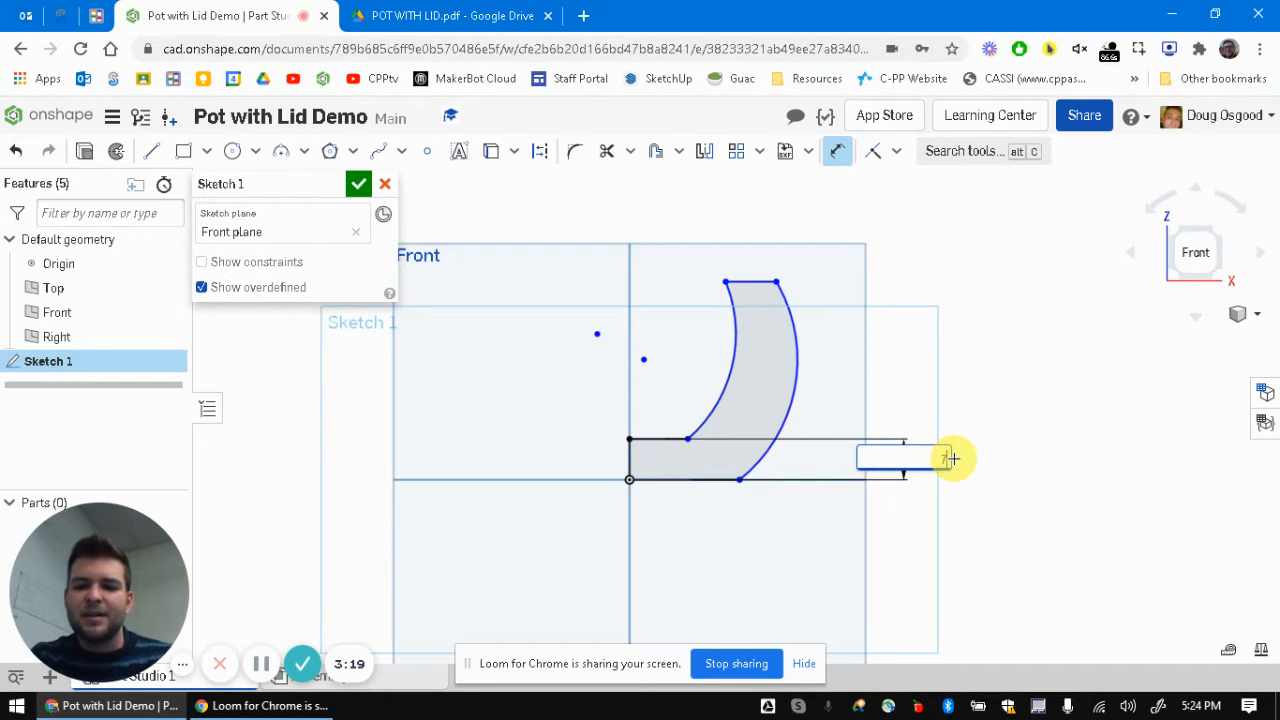
{"action": "key", "text": "Return"}
Step: Dimension the pot's overall height from the bottom line to the rim line as 40 mm
{"action": "scroll", "coordinate": [680, 450], "scroll_direction": "up", "scroll_amount": 3}
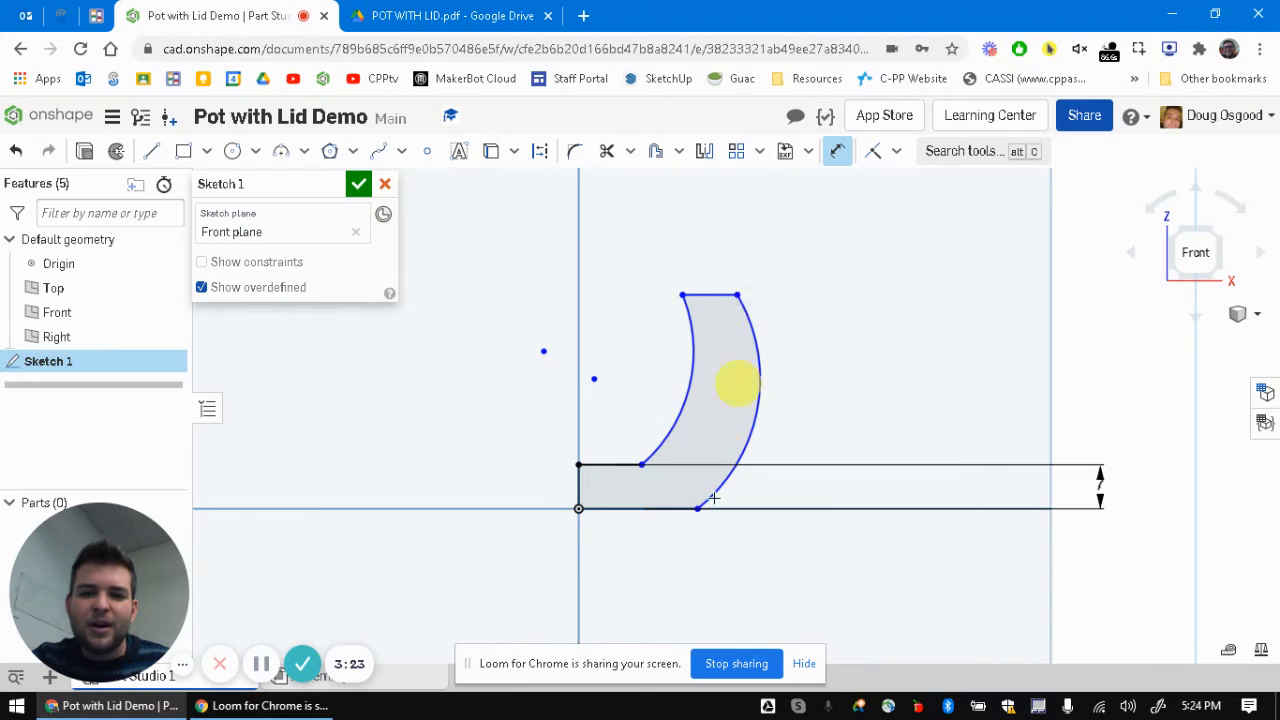
{"action": "left_click", "coordinate": [695, 510]}
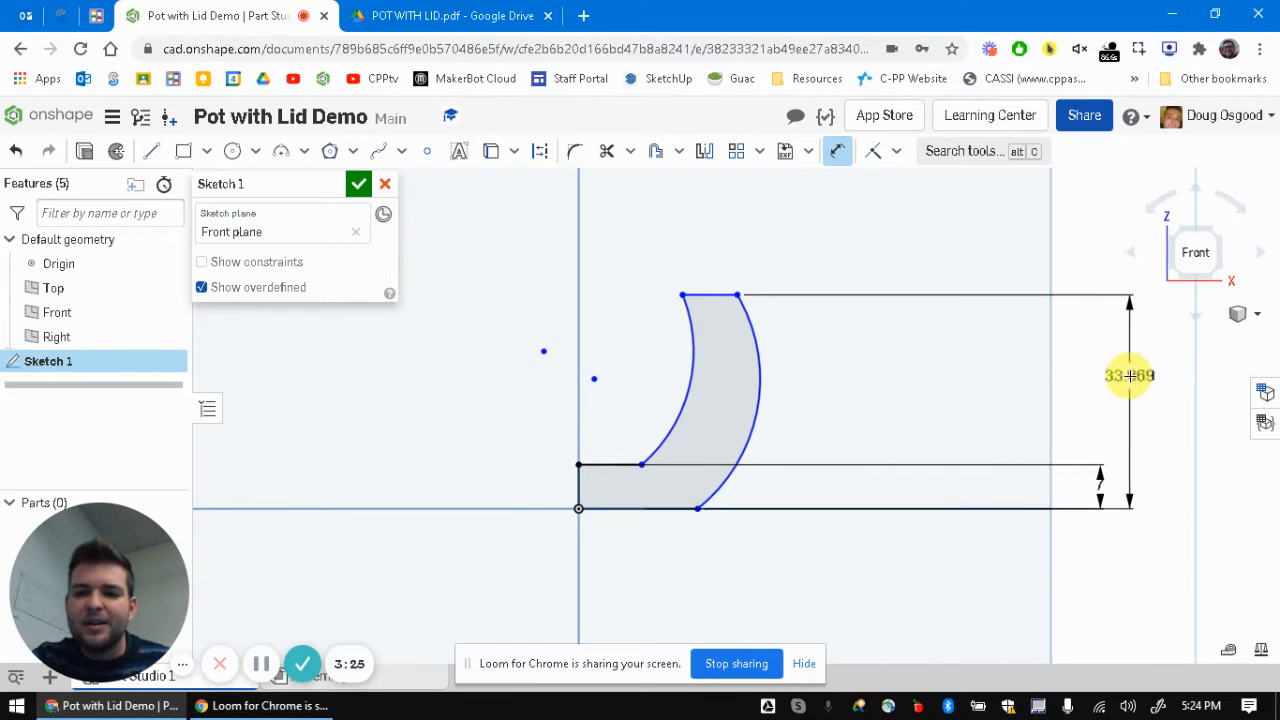
{"action": "left_click", "coordinate": [1130, 378]}
{"action": "type", "text": "40"}
{"action": "key", "text": "Return"}
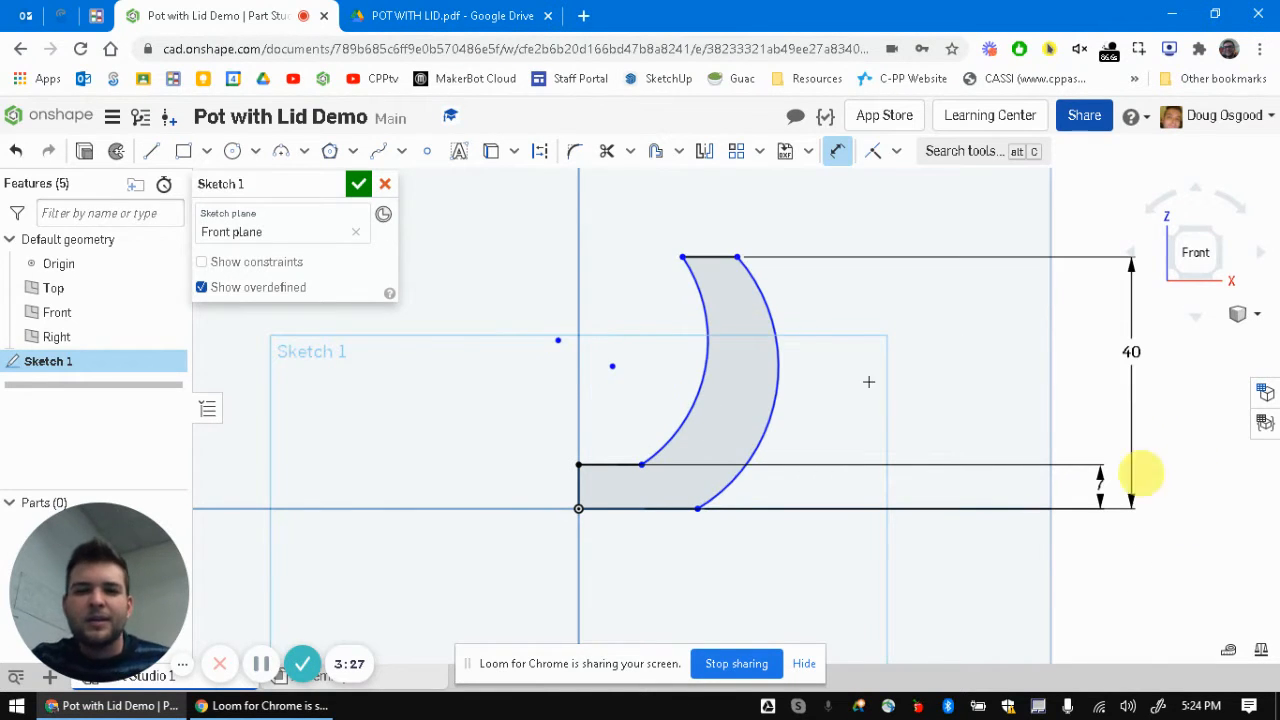
Step: Check the typical wall thickness in the PDF drawing and dimension the rim line's length as 7 mm
{"action": "left_click", "coordinate": [390, 12]}
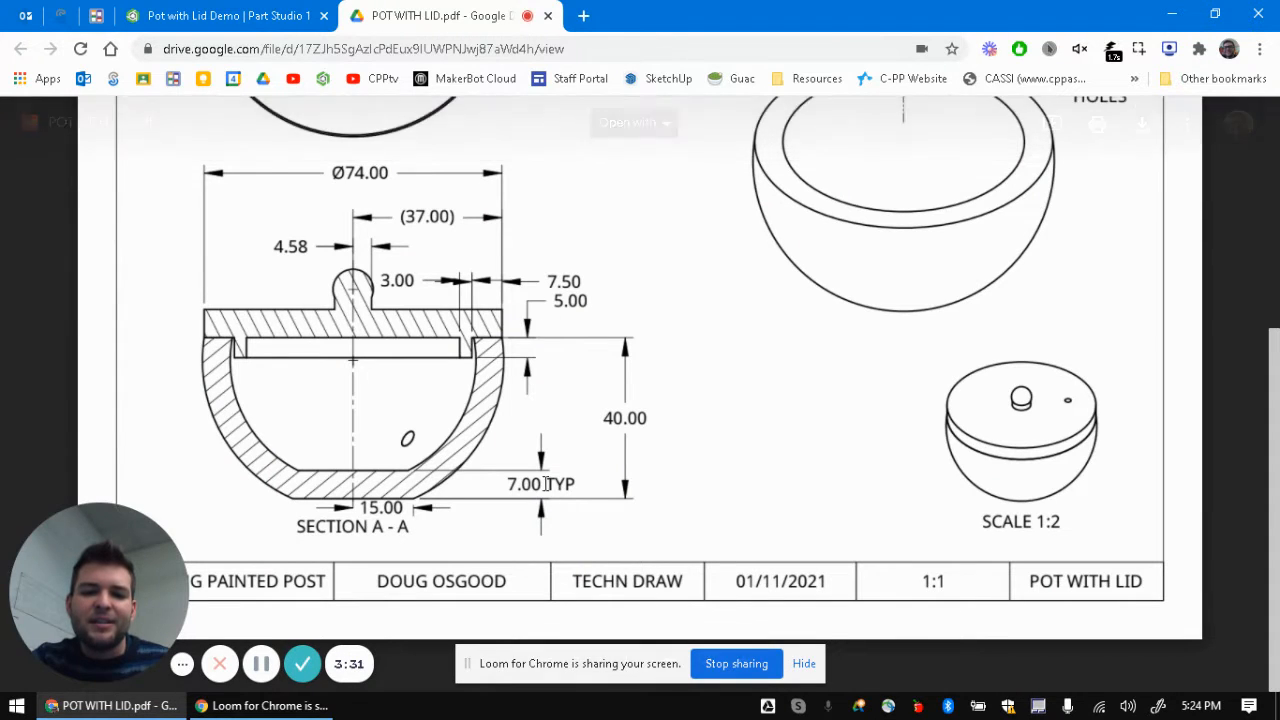
{"action": "left_click", "coordinate": [272, 16]}
{"action": "left_click", "coordinate": [700, 258]}
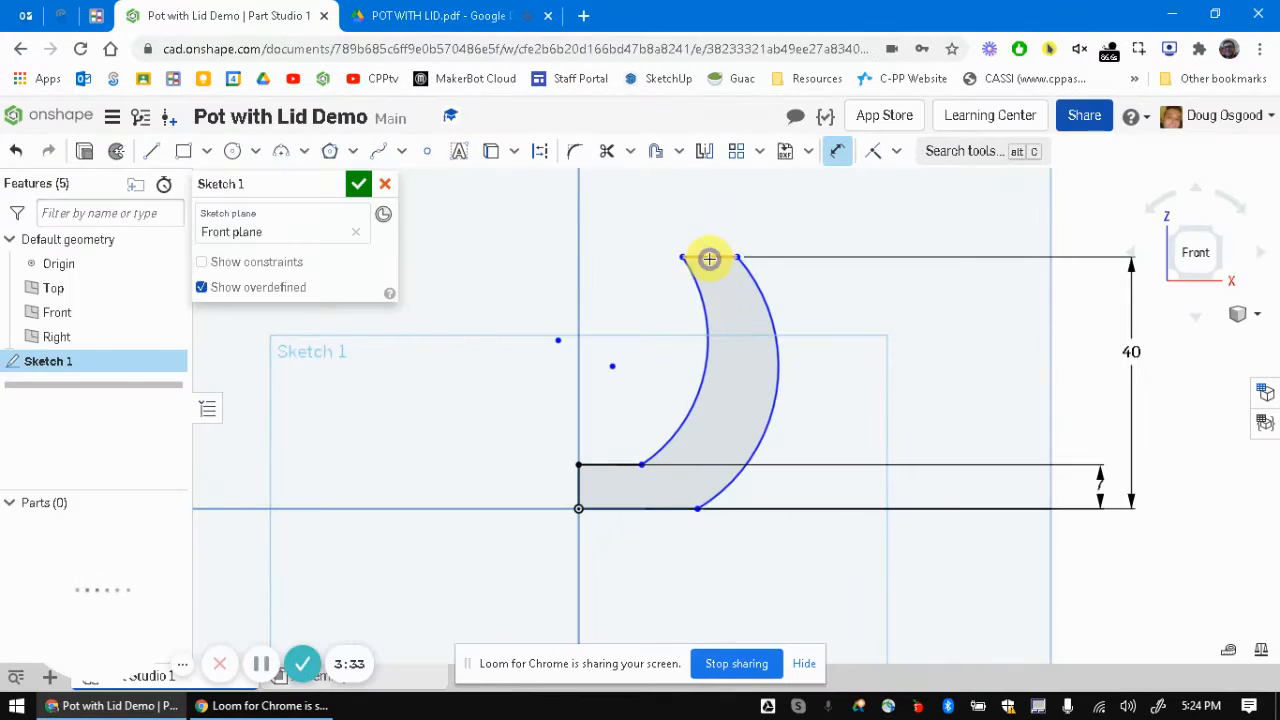
{"action": "left_click", "coordinate": [703, 185]}
{"action": "type", "text": "7"}
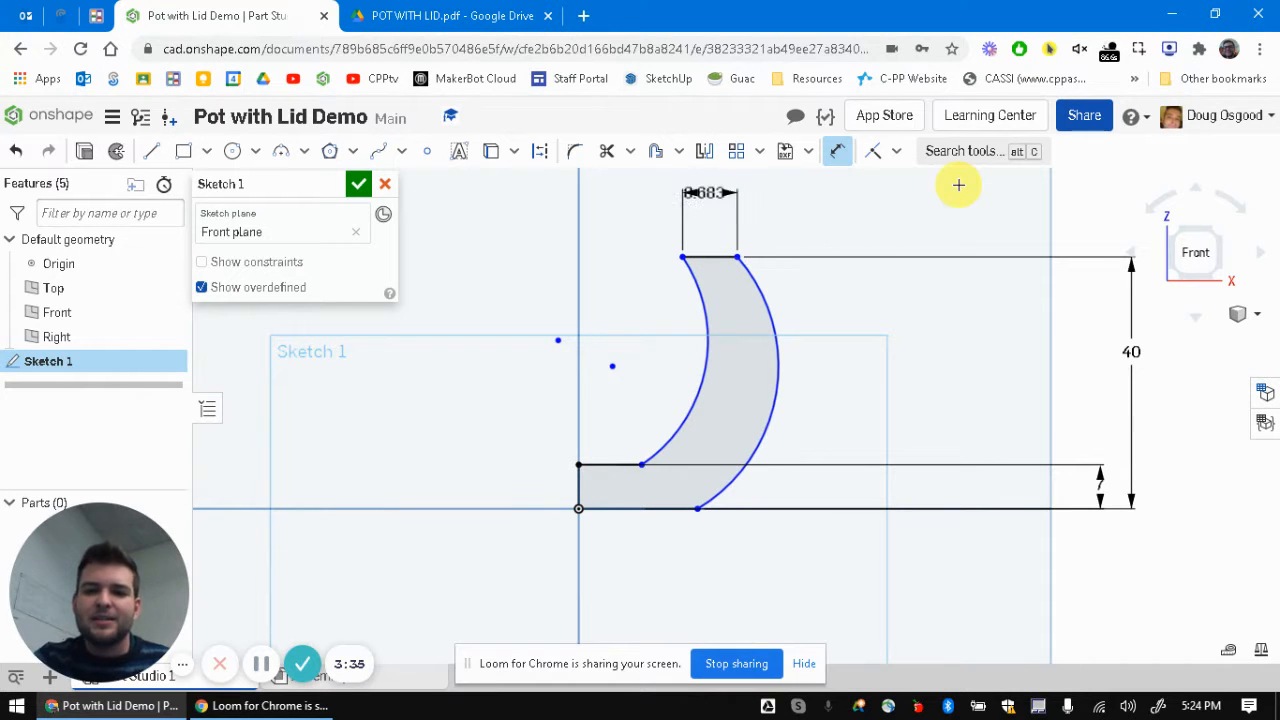
{"action": "key", "text": "Return"}
Step: Check the PDF drawing's radius and dimension the rim's outer end as 37 mm from the profile's vertical centre line
{"action": "left_click", "coordinate": [390, 14]}
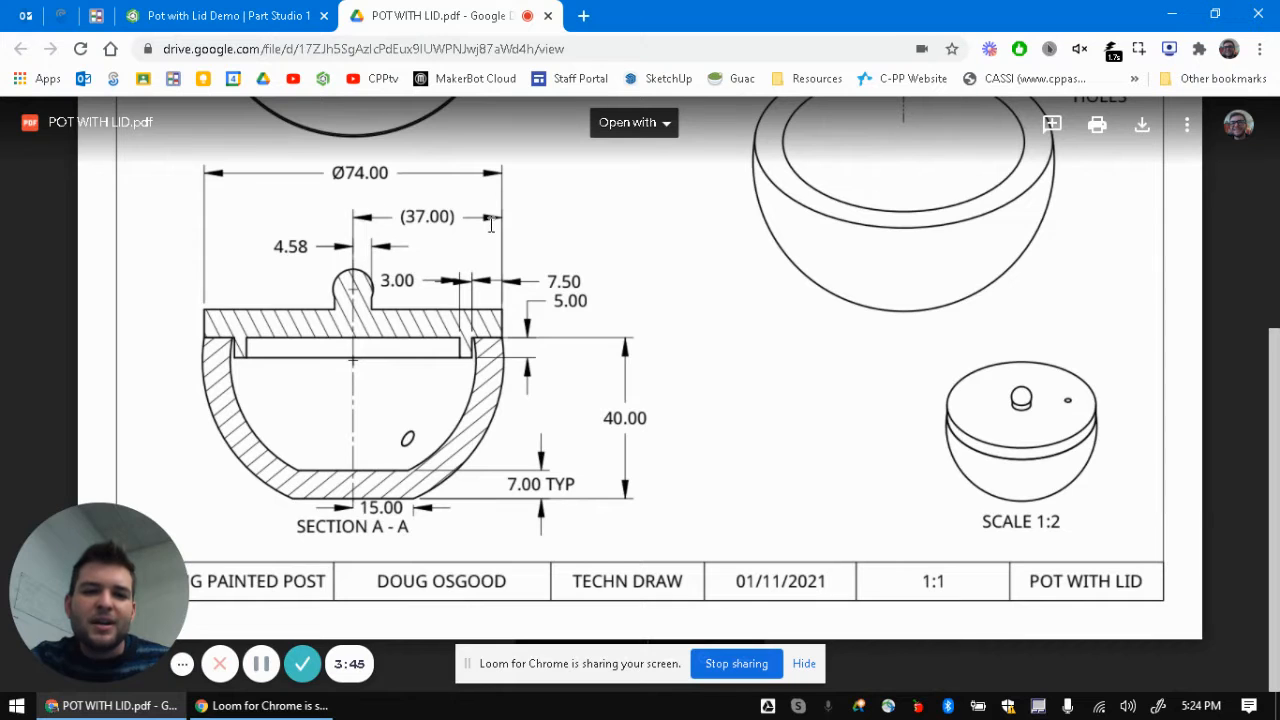
{"action": "left_click", "coordinate": [228, 15]}
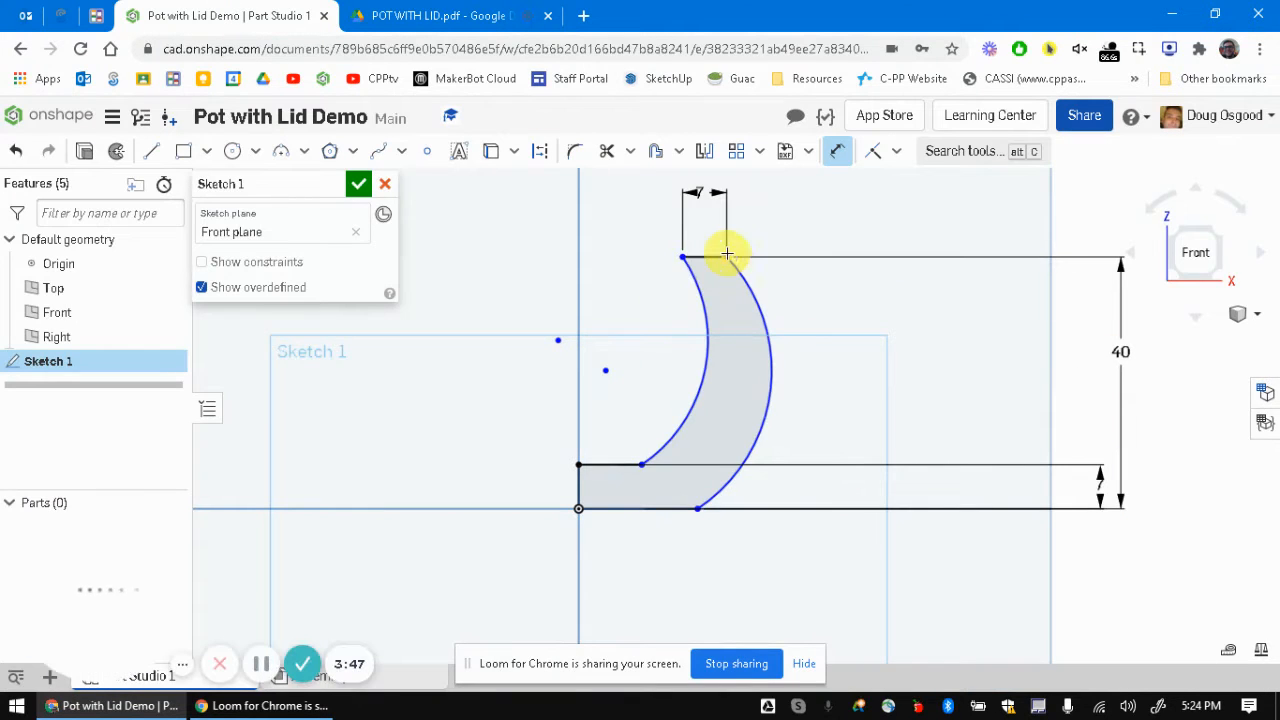
{"action": "left_click", "coordinate": [580, 464]}
{"action": "middle_click_drag", "start_coordinate": [672, 210], "coordinate": [662, 377]}
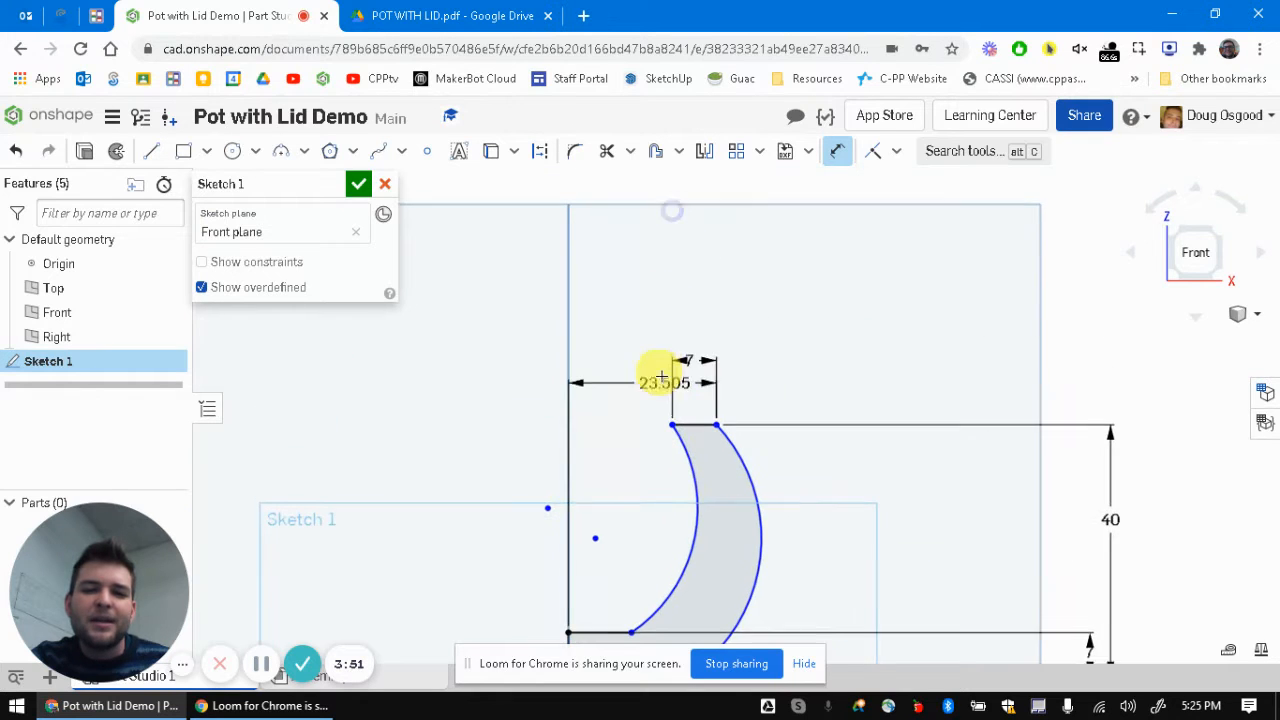
{"action": "left_click", "coordinate": [658, 285]}
{"action": "type", "text": "37"}
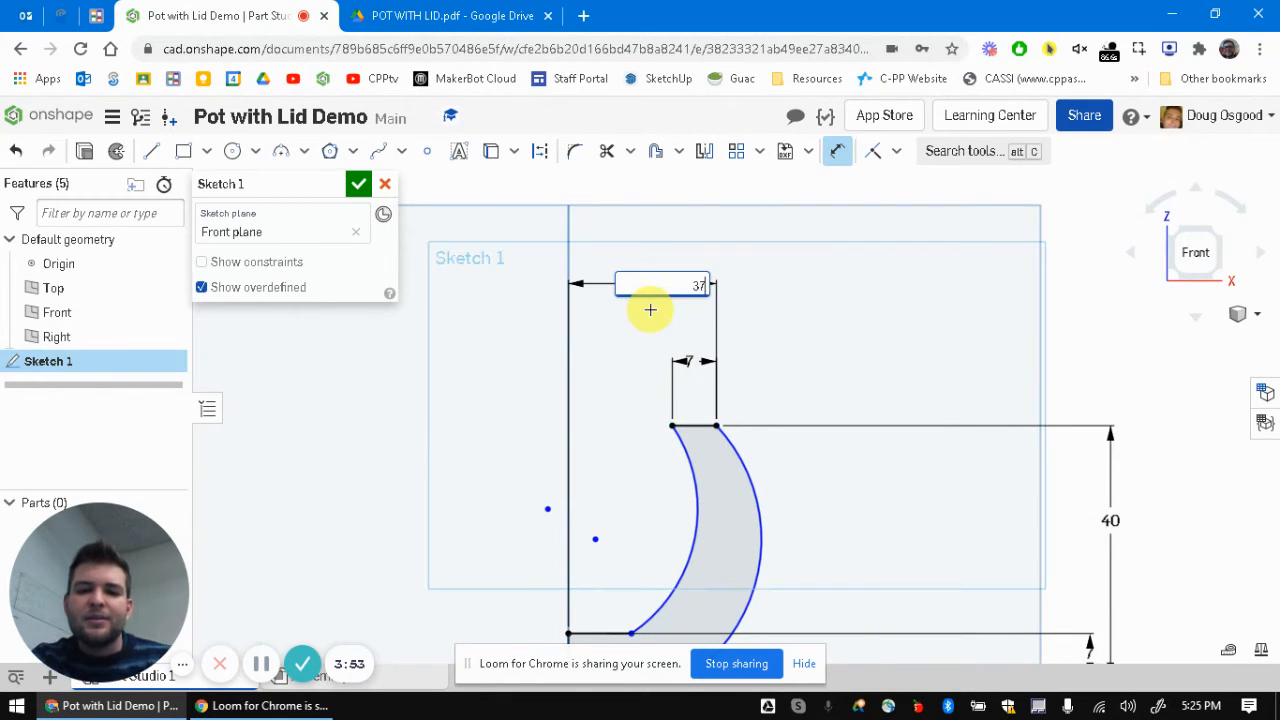
{"action": "key", "text": "Return"}
Step: Compare the wall arcs with the PDF section, move the inner arc's centre onto the vertical axis and the outer arc's centre closer to it
{"action": "middle_click_drag", "start_coordinate": [730, 458], "coordinate": [680, 352]}
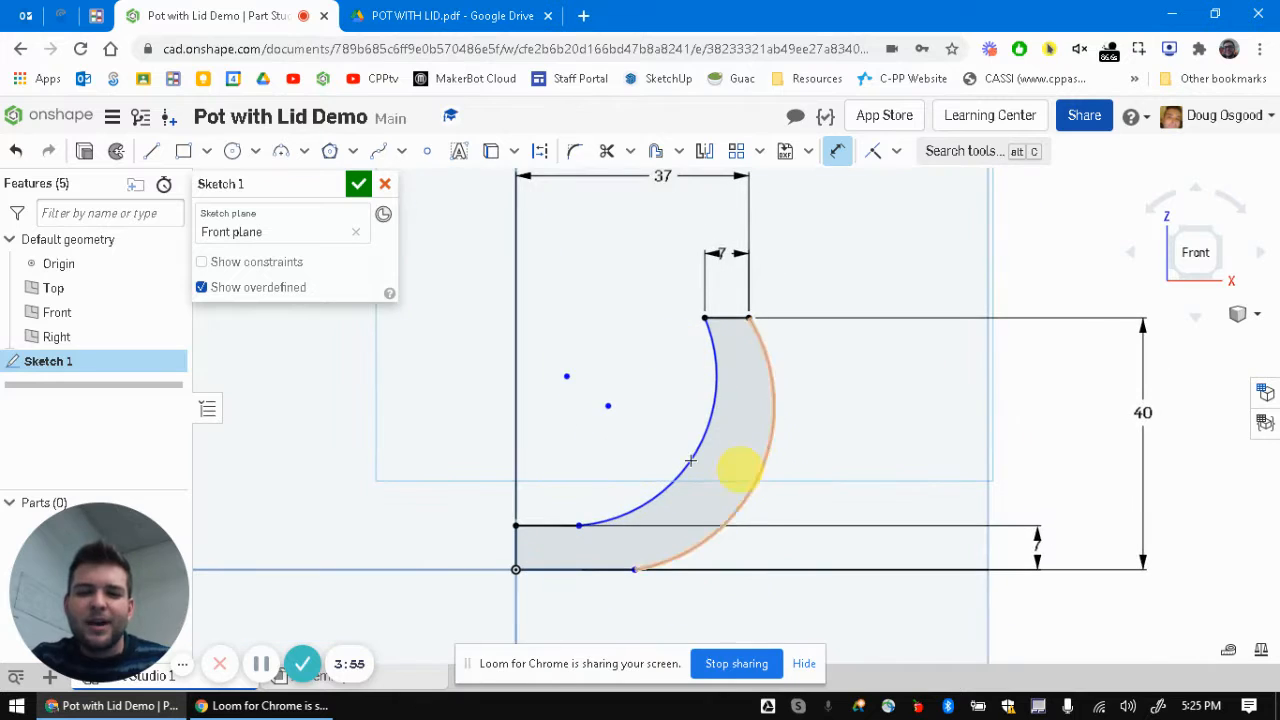
{"action": "left_click", "coordinate": [436, 17]}
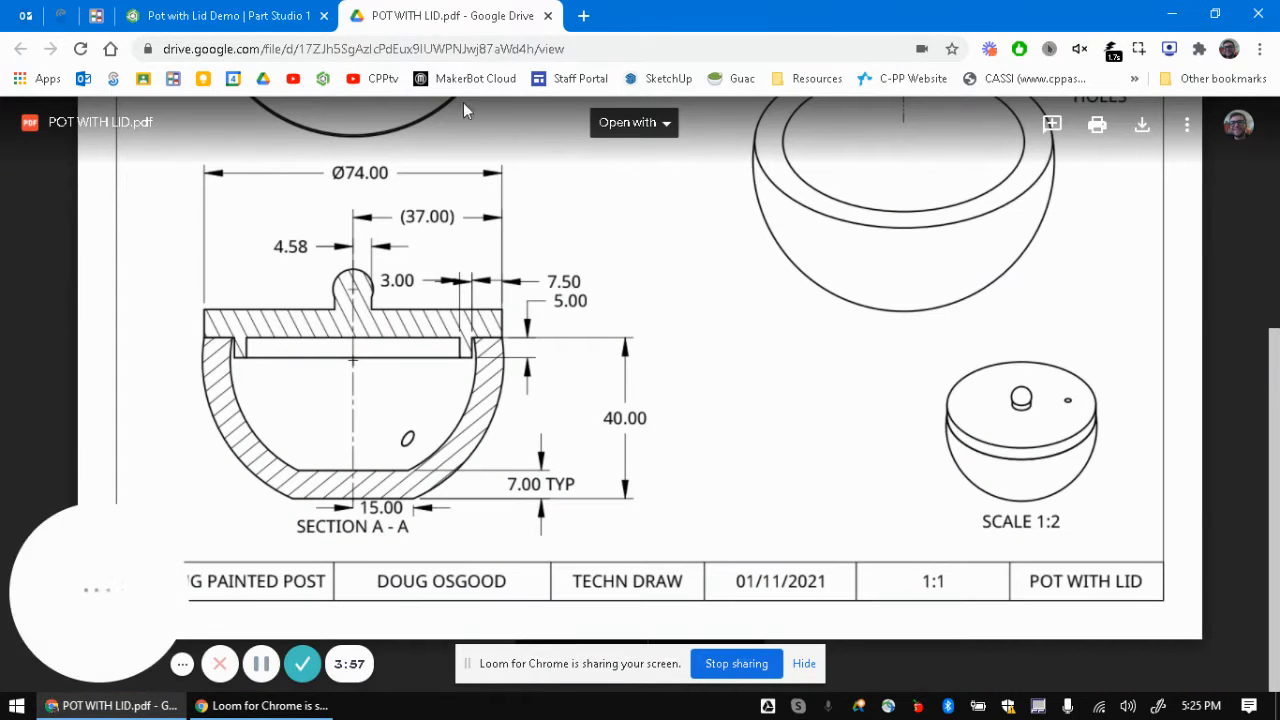
{"action": "left_click", "coordinate": [264, 14]}
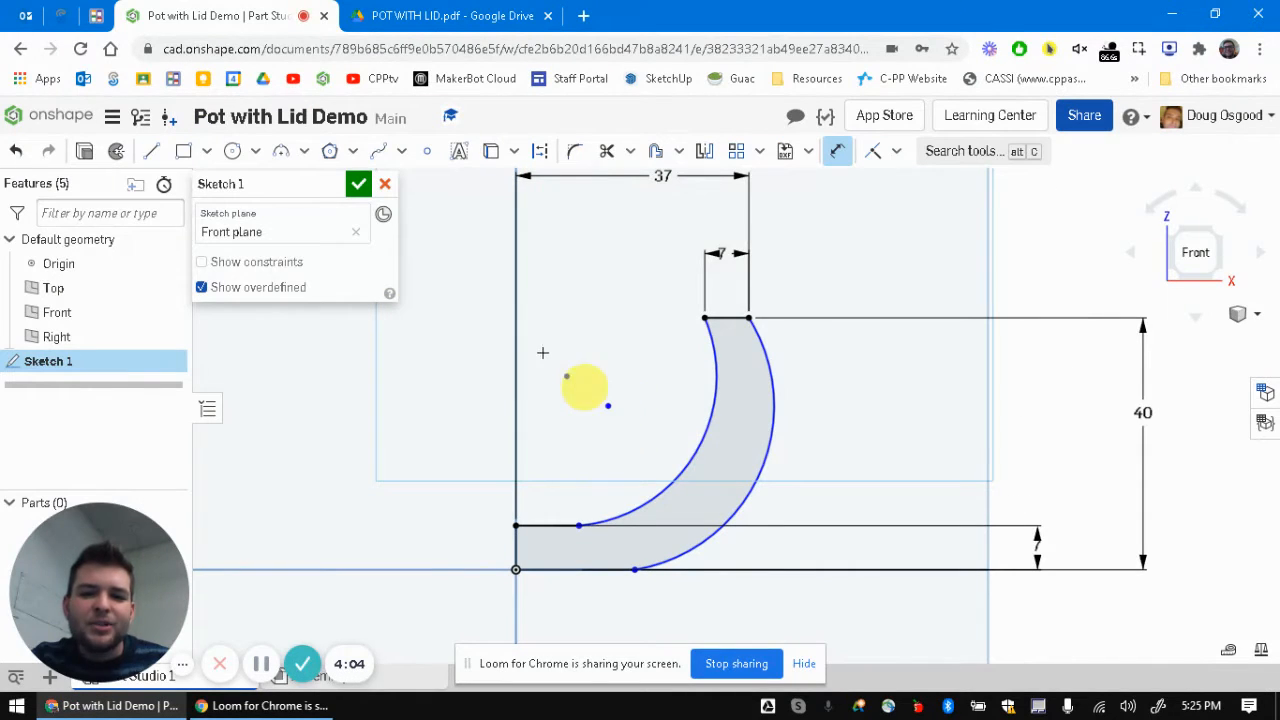
{"action": "left_click", "coordinate": [836, 154]}
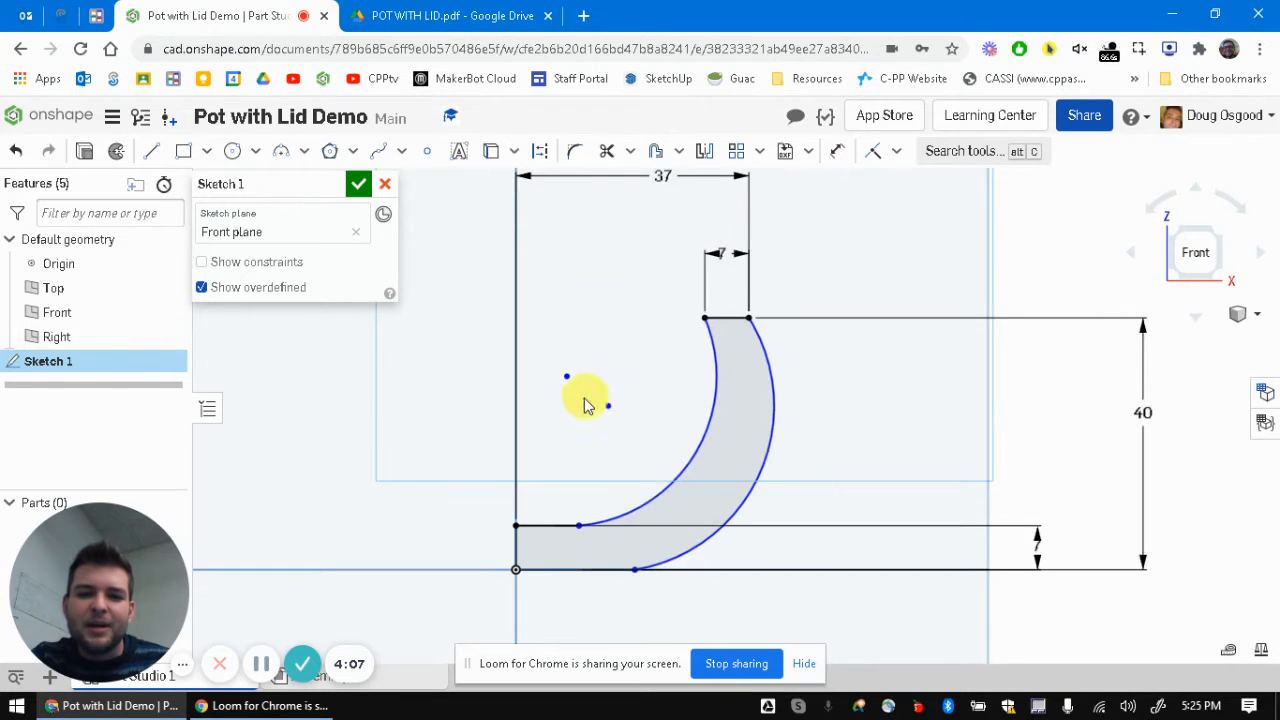
{"action": "mouse_move", "coordinate": [569, 379]}
{"action": "left_mouse_down"}
{"action": "mouse_move", "coordinate": [528, 380]}
{"action": "mouse_move", "coordinate": [569, 363]}
{"action": "mouse_move", "coordinate": [516, 337]}
{"action": "left_mouse_up"}
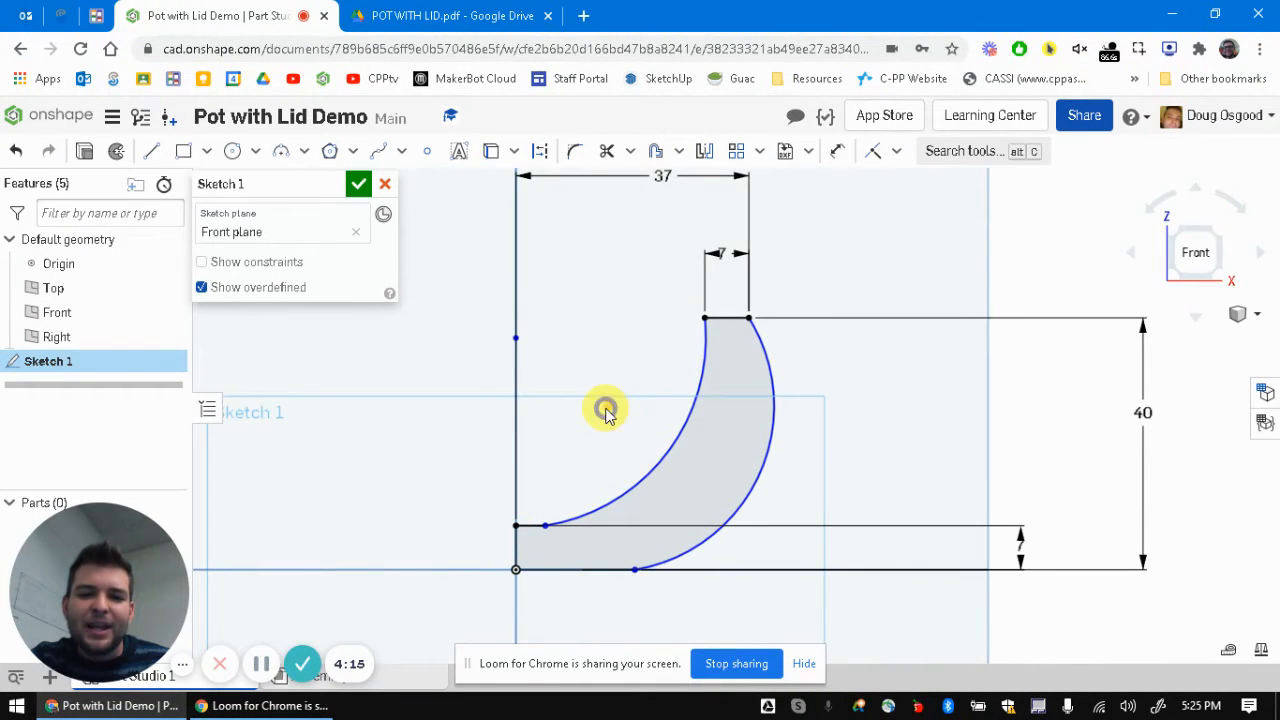
{"action": "mouse_move", "coordinate": [606, 410]}
{"action": "left_mouse_down"}
{"action": "mouse_move", "coordinate": [518, 343]}
{"action": "mouse_move", "coordinate": [512, 457]}
{"action": "mouse_move", "coordinate": [514, 338]}
{"action": "mouse_move", "coordinate": [518, 530]}
{"action": "mouse_move", "coordinate": [574, 375]}
{"action": "mouse_move", "coordinate": [576, 388]}
{"action": "left_mouse_up"}
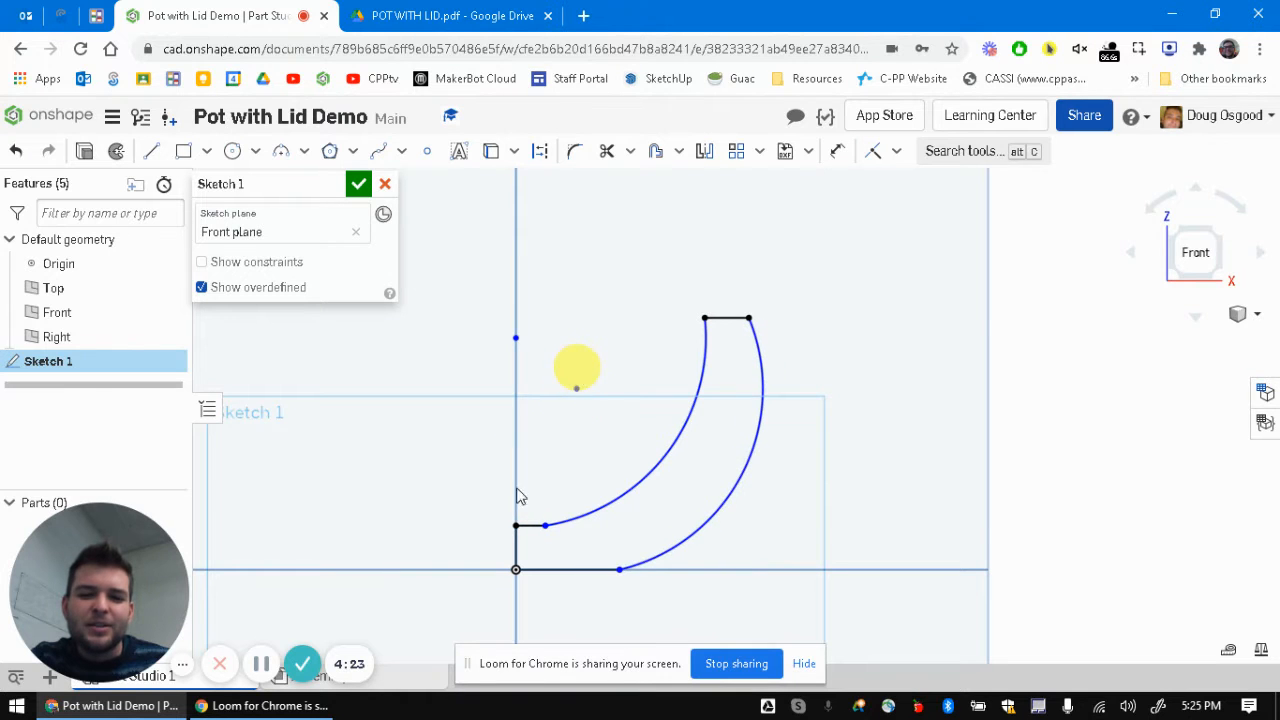
{"action": "left_click", "coordinate": [514, 523]}
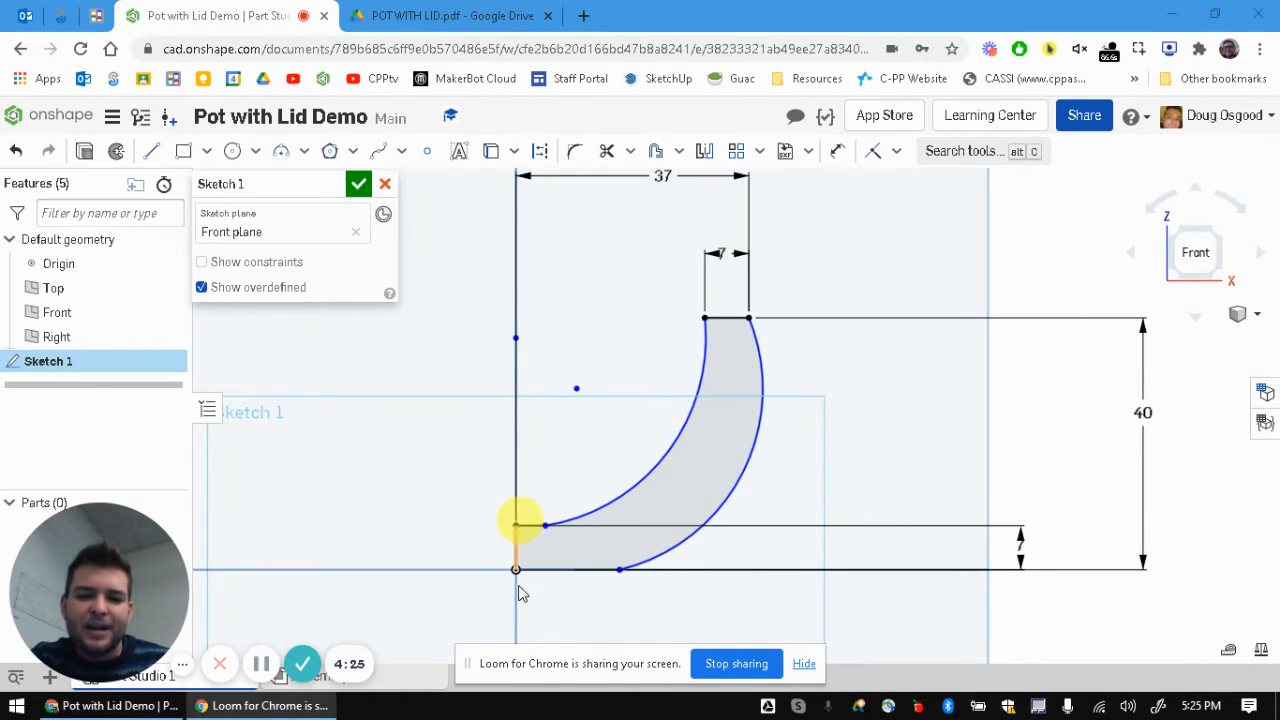
Step: Check the base size in the PDF drawing and dimension the pot's bottom line as 15 mm long
{"action": "left_click", "coordinate": [427, 12]}
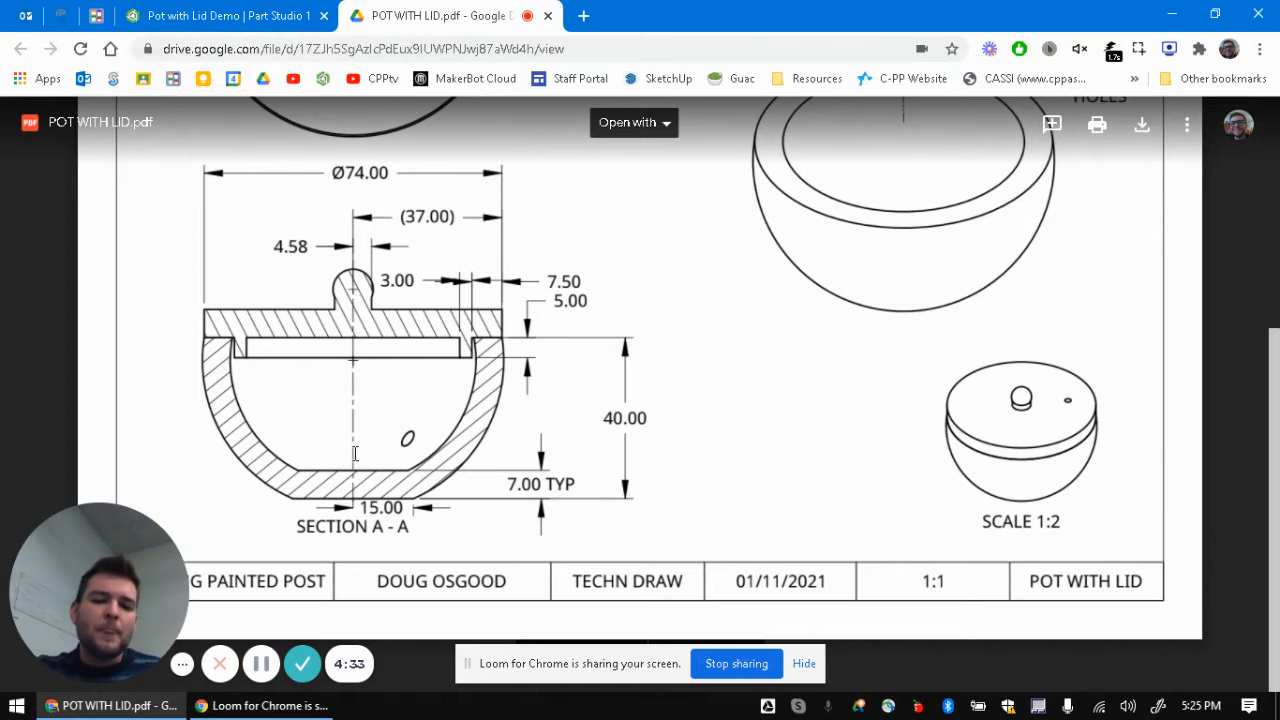
{"action": "left_click", "coordinate": [255, 12]}
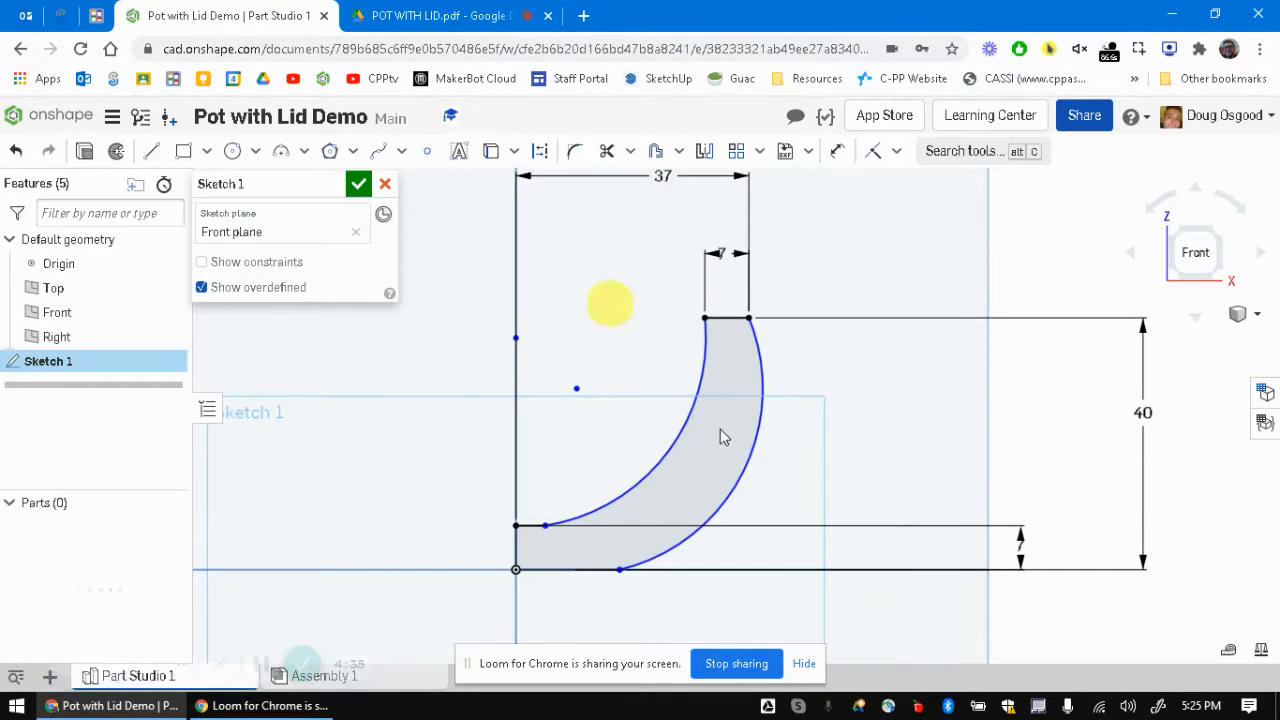
{"action": "left_click", "coordinate": [405, 12]}
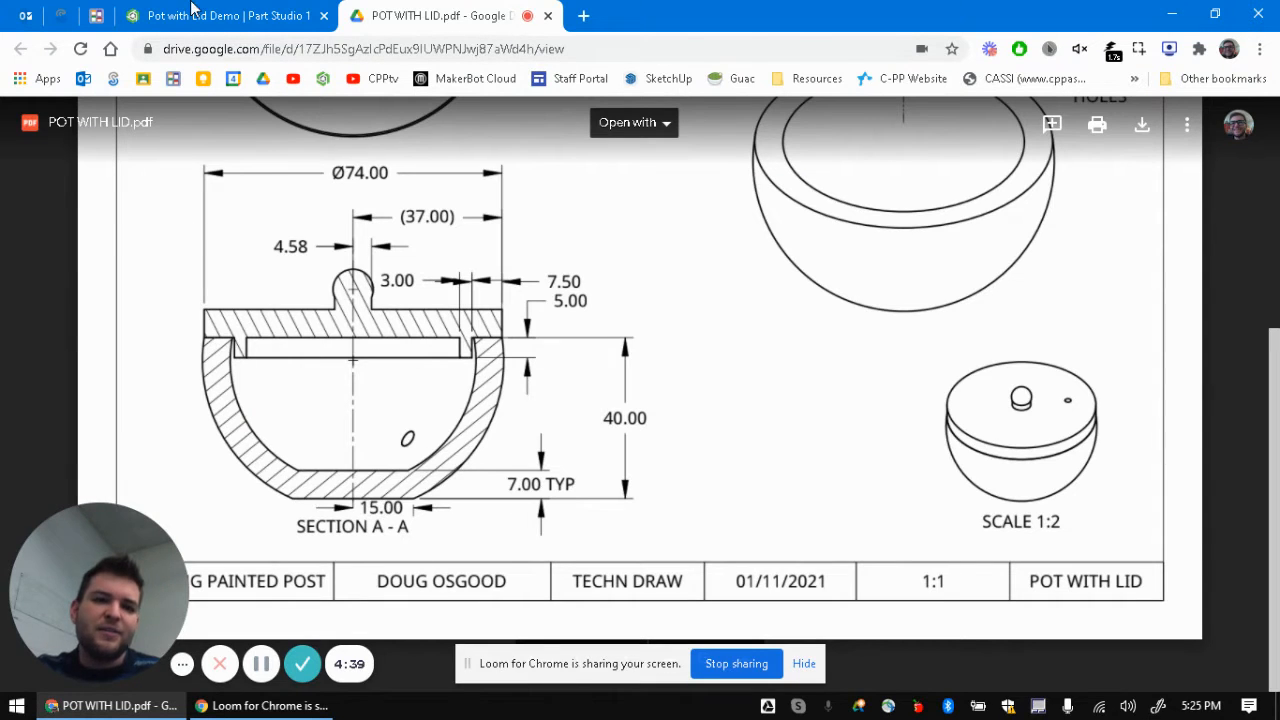
{"action": "left_click", "coordinate": [193, 10]}
{"action": "key", "text": "d"}
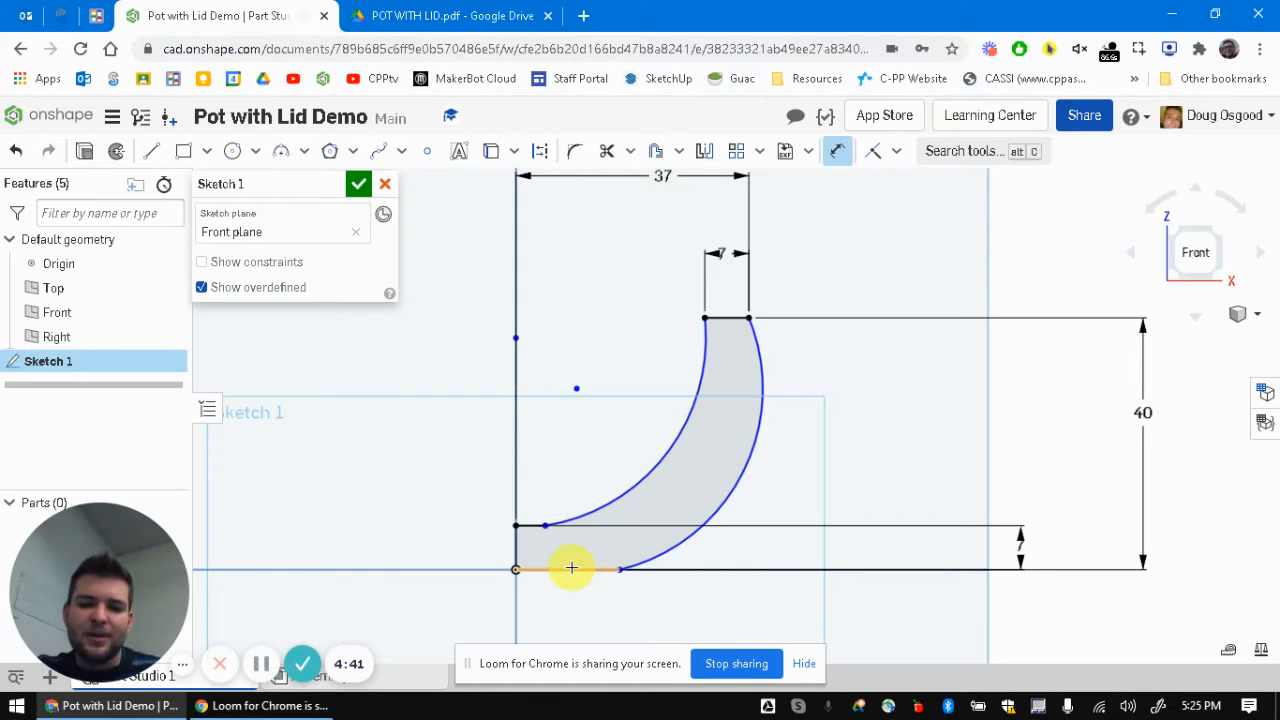
{"action": "left_click", "coordinate": [572, 569]}
{"action": "left_click", "coordinate": [574, 602]}
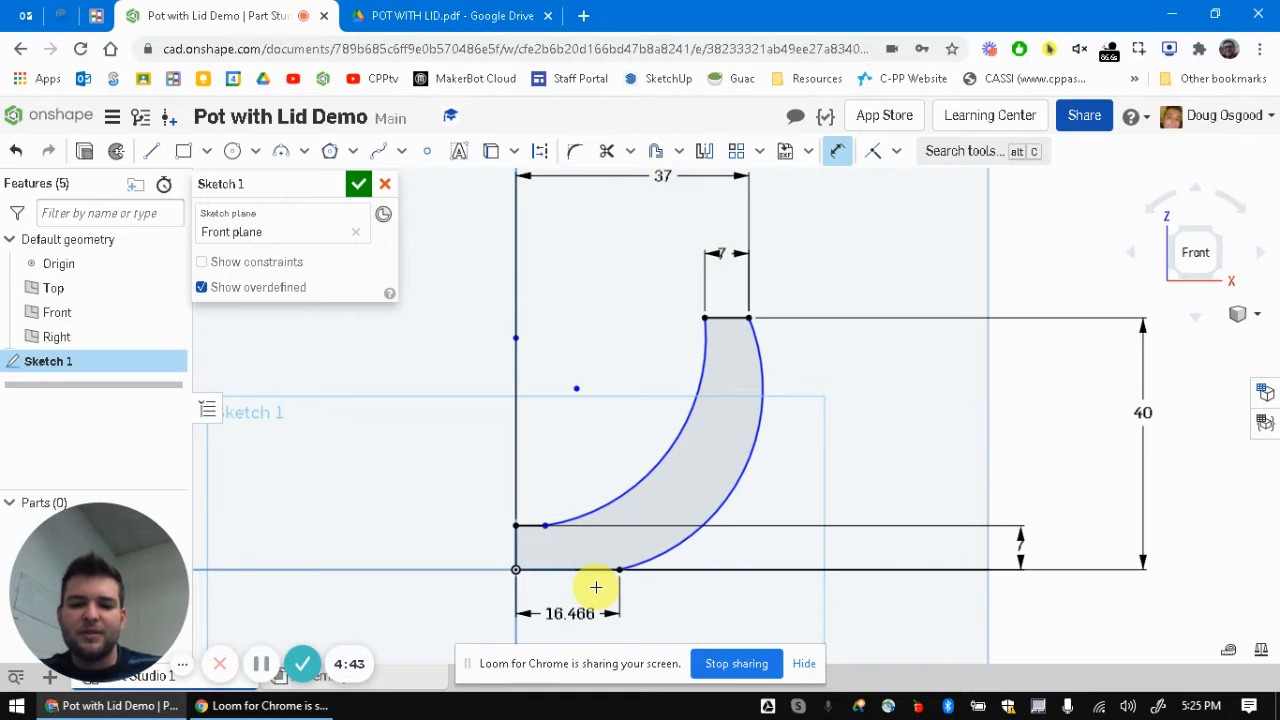
{"action": "type", "text": "15"}
{"action": "key", "text": "Return"}
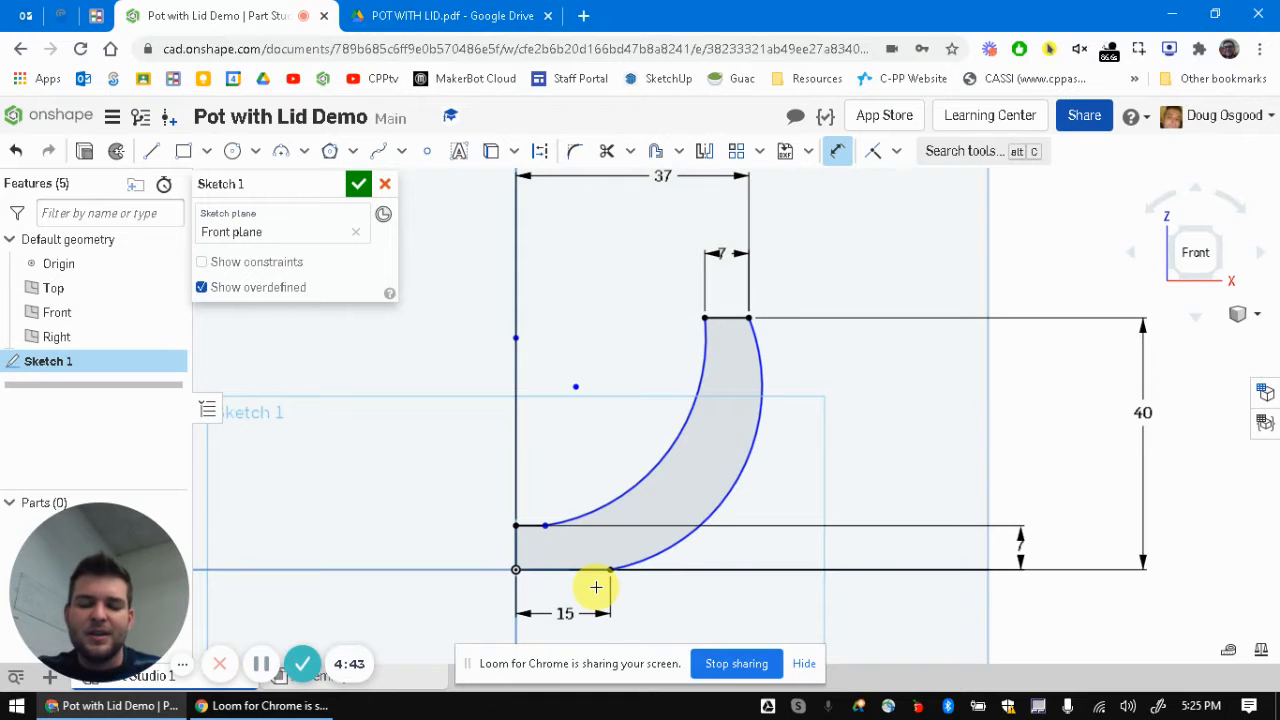
Step: Move the outer arc's centre point onto the vertical axis, just below the inner arc's centre
{"action": "left_click", "coordinate": [575, 395]}
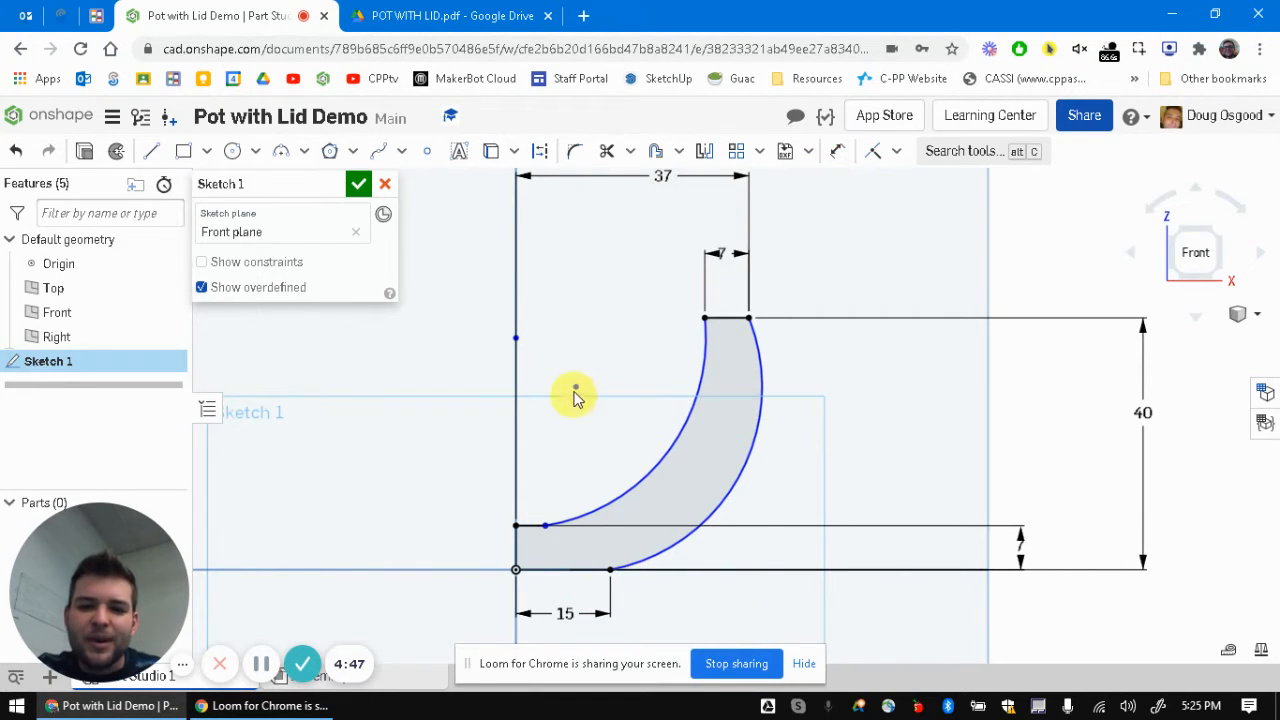
{"action": "left_click", "coordinate": [514, 342]}
{"action": "left_click_drag", "start_coordinate": [521, 335], "coordinate": [521, 337]}
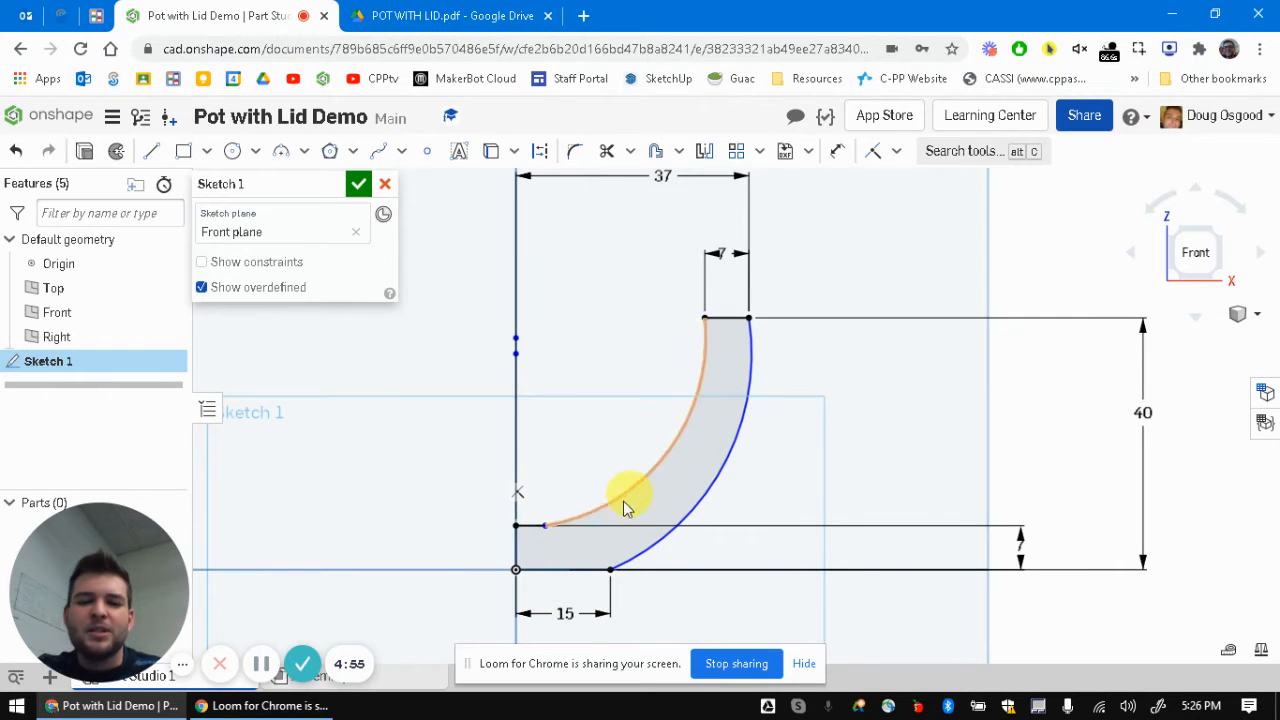
Step: Make the two arc centres coincident, constrain the shared centre to the vertical axis, and return to the PDF drawing's section view
{"action": "mouse_move", "coordinate": [518, 354]}
{"action": "left_mouse_down"}
{"action": "mouse_move", "coordinate": [514, 306]}
{"action": "mouse_move", "coordinate": [503, 344]}
{"action": "mouse_move", "coordinate": [565, 410]}
{"action": "left_mouse_up"}
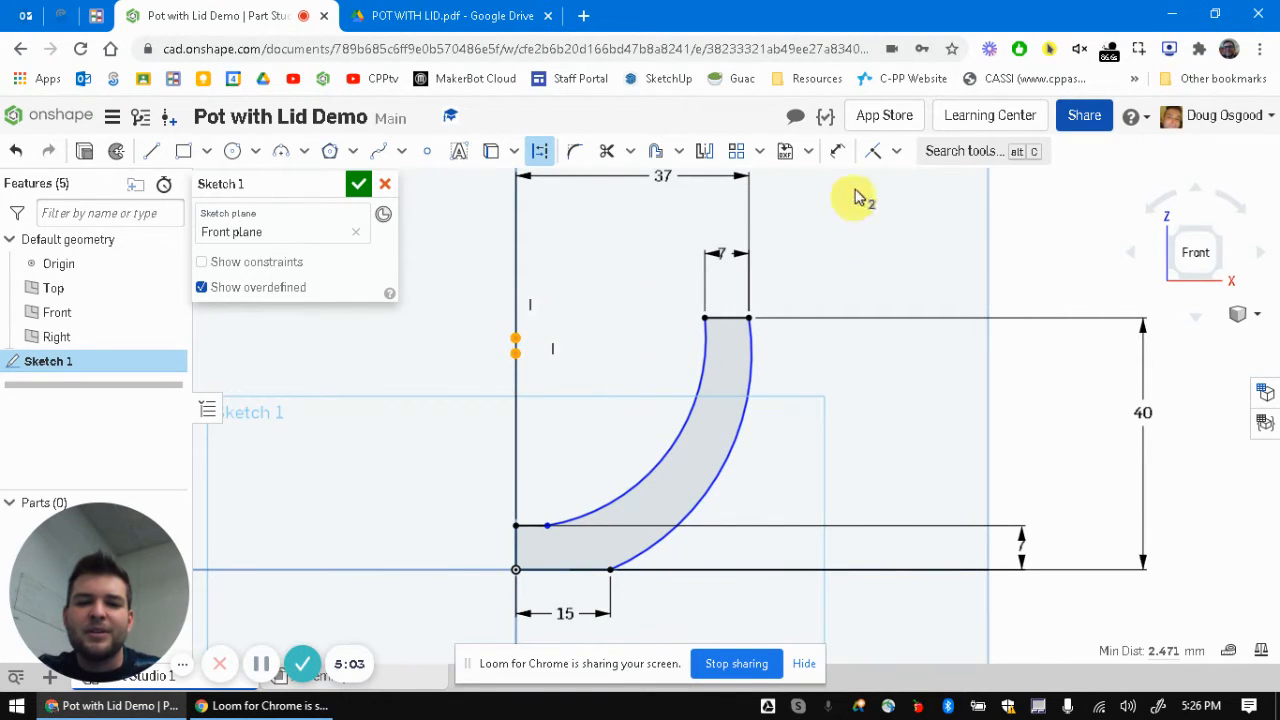
{"action": "left_click", "coordinate": [890, 152]}
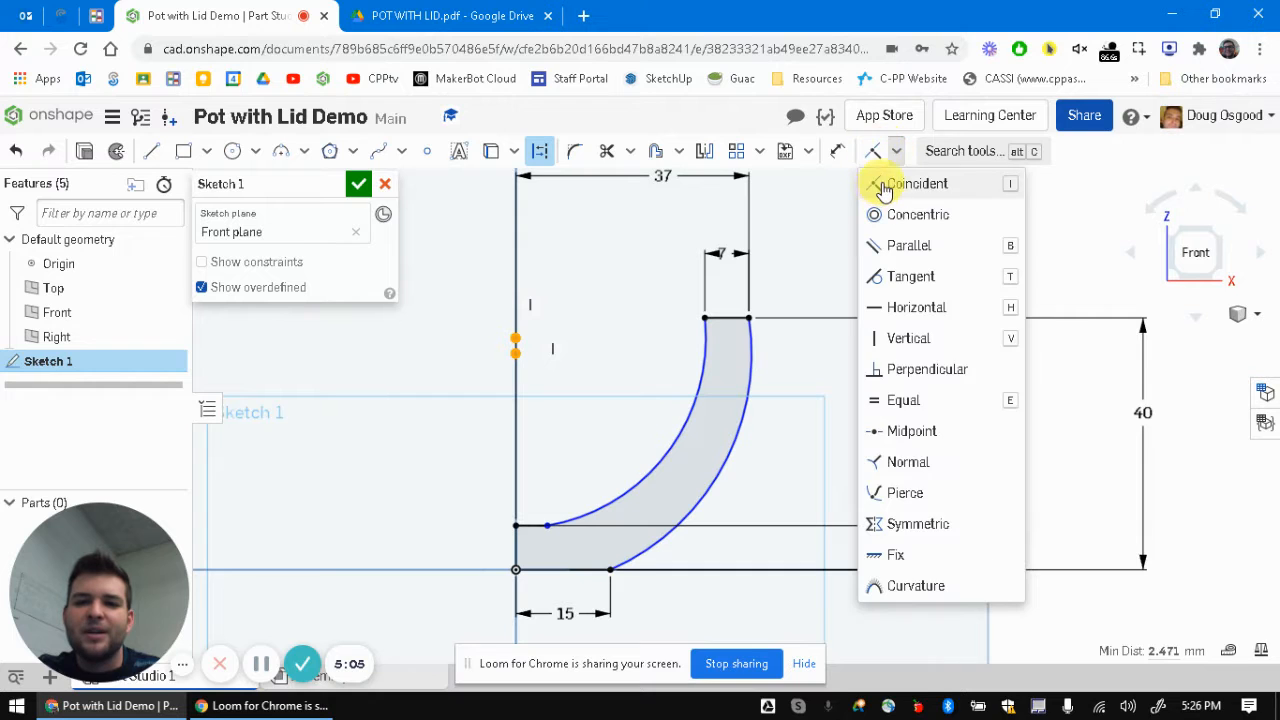
{"action": "left_click", "coordinate": [884, 187]}
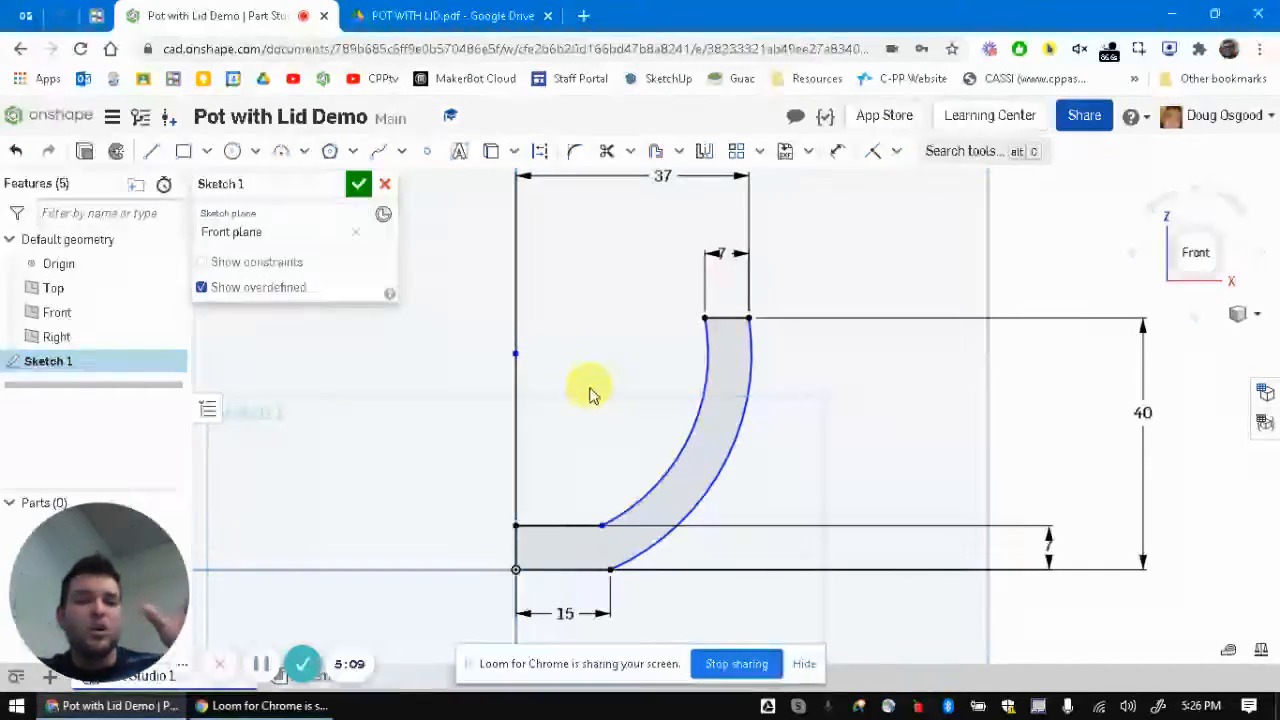
{"action": "mouse_move", "coordinate": [519, 360]}
{"action": "left_mouse_down"}
{"action": "mouse_move", "coordinate": [603, 334]}
{"action": "mouse_move", "coordinate": [546, 337]}
{"action": "mouse_move", "coordinate": [654, 398]}
{"action": "mouse_move", "coordinate": [519, 365]}
{"action": "mouse_move", "coordinate": [517, 395]}
{"action": "left_mouse_up"}
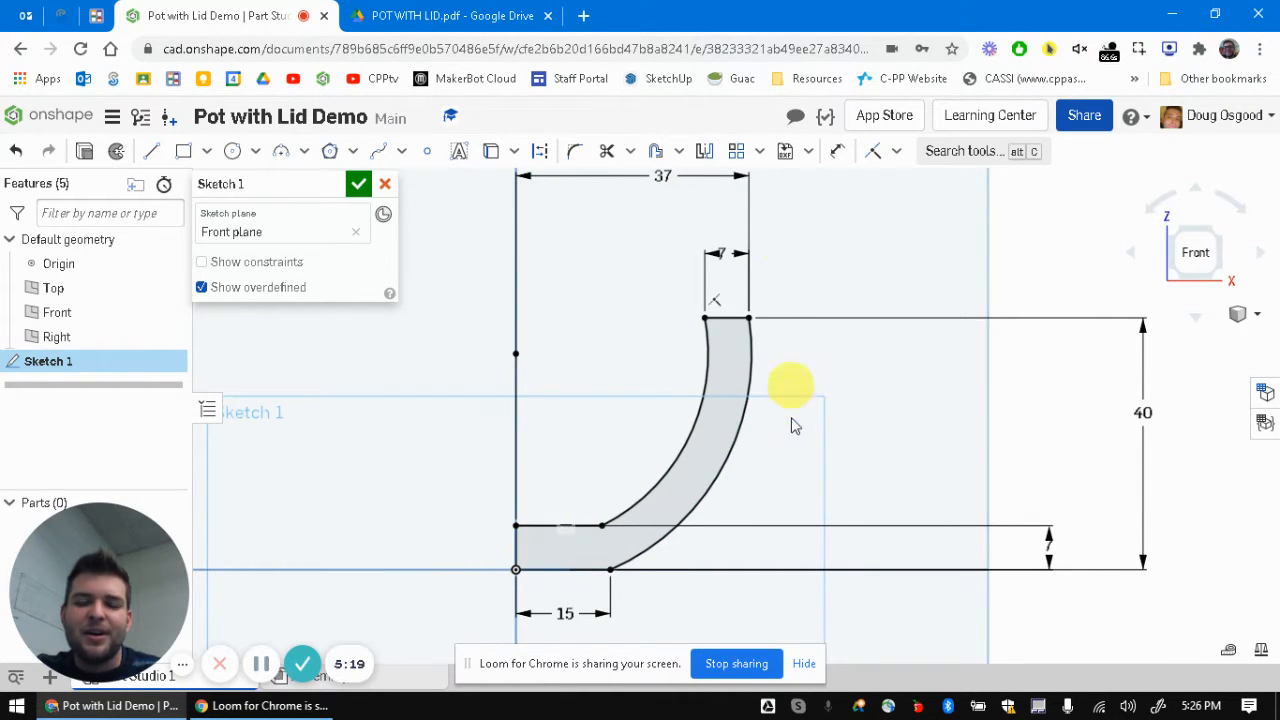
{"action": "left_click", "coordinate": [495, 12]}
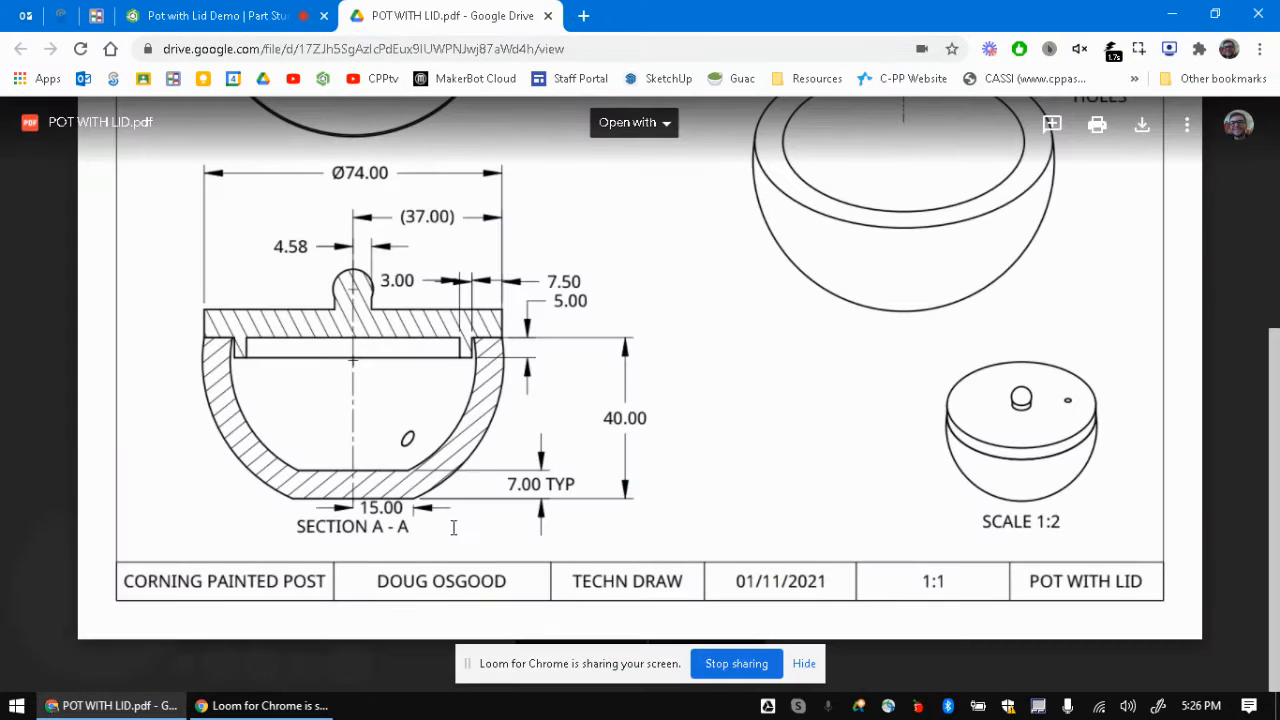
Step: Reposition the two 7 mm dimensions of the bowl profile clear of their extension lines and finish the sketch
{"action": "left_click", "coordinate": [297, 8]}
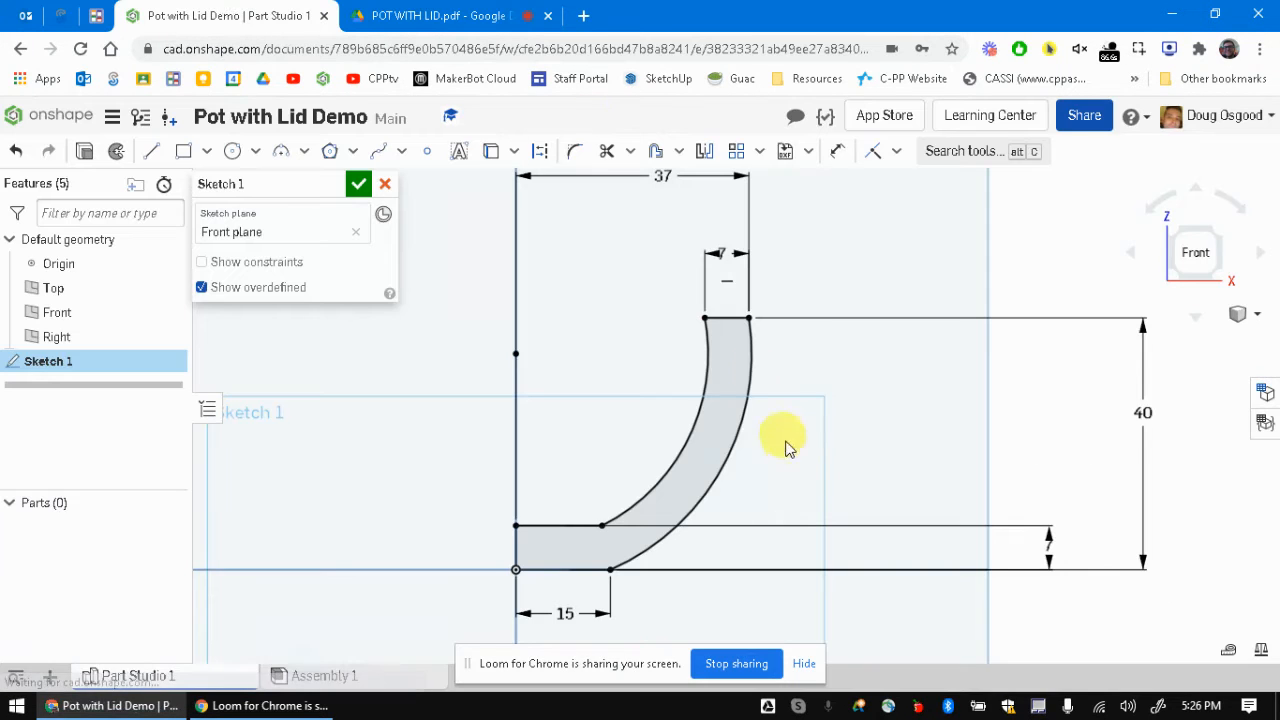
{"action": "scroll", "coordinate": [710, 415], "scroll_direction": "down", "scroll_amount": 1}
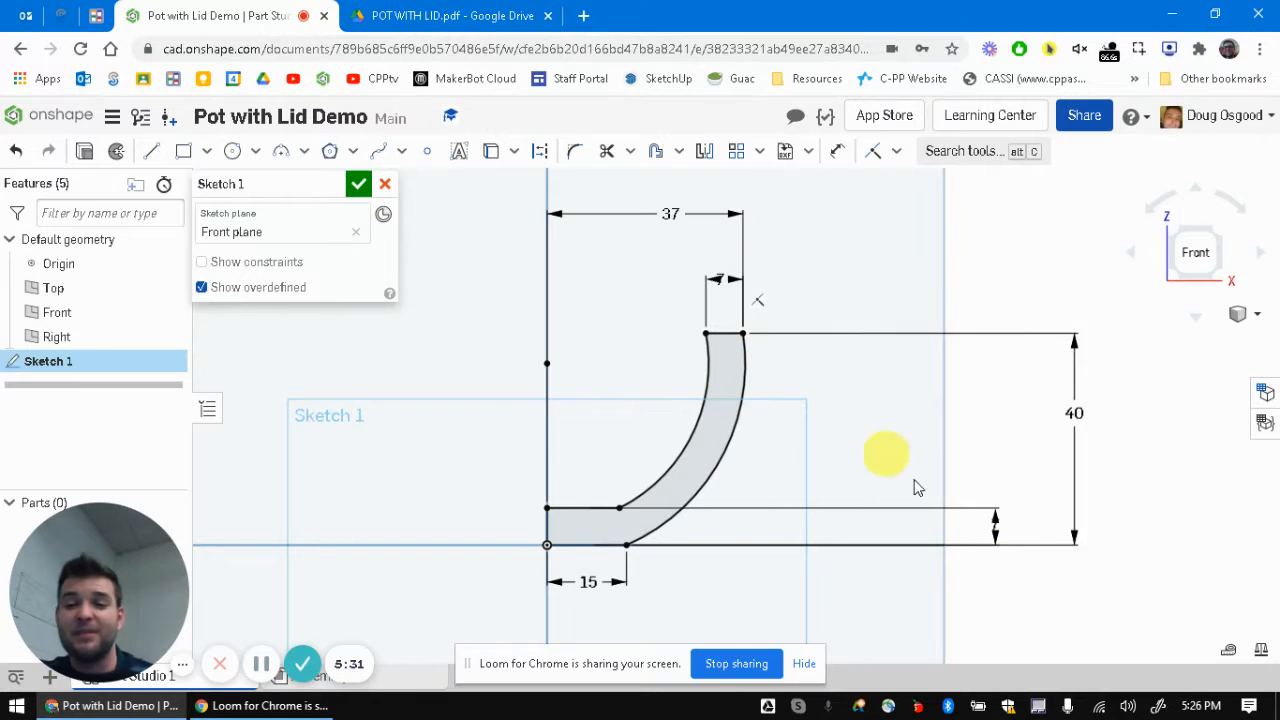
{"action": "left_click_drag", "start_coordinate": [985, 562], "coordinate": [986, 580]}
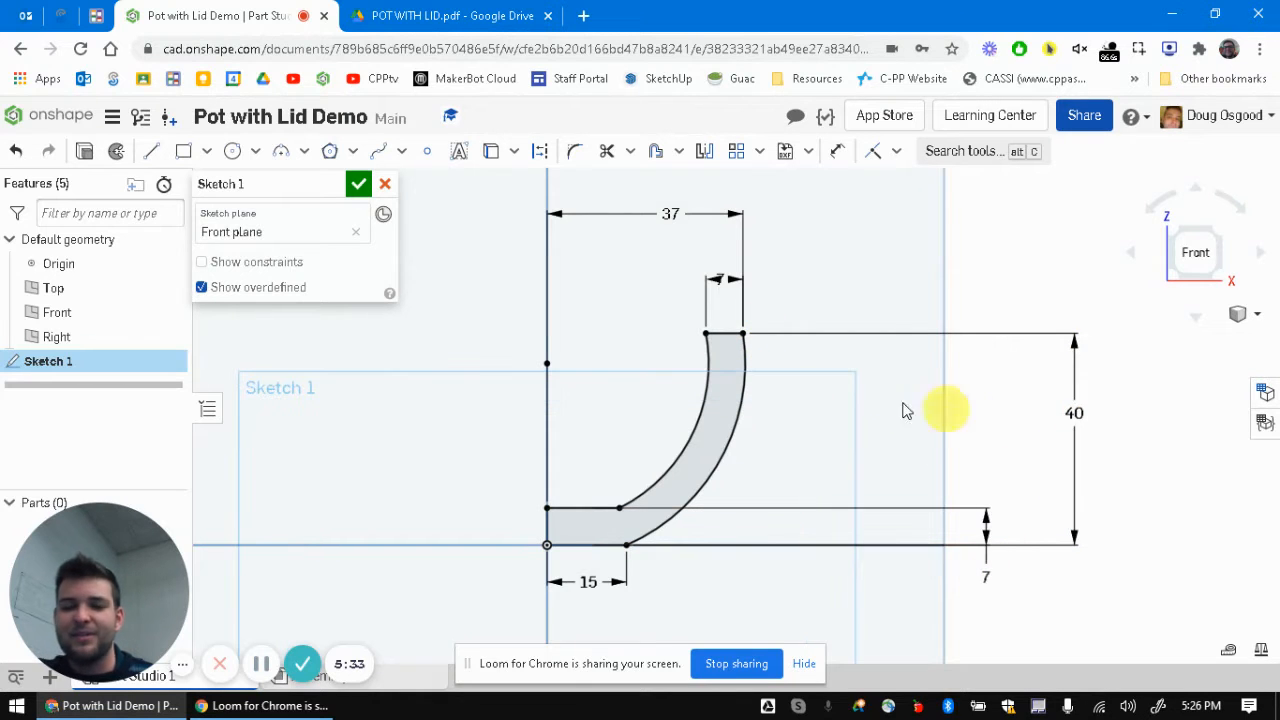
{"action": "left_click_drag", "start_coordinate": [736, 276], "coordinate": [671, 270]}
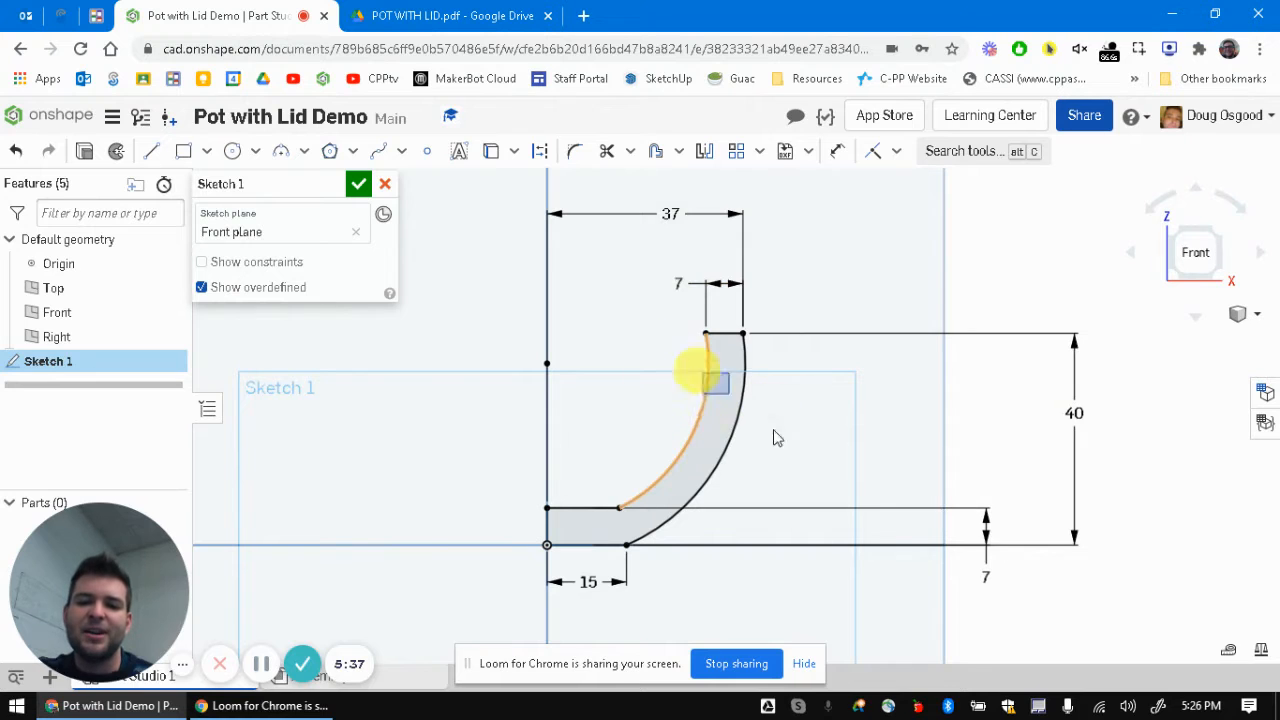
{"action": "left_click", "coordinate": [357, 184]}
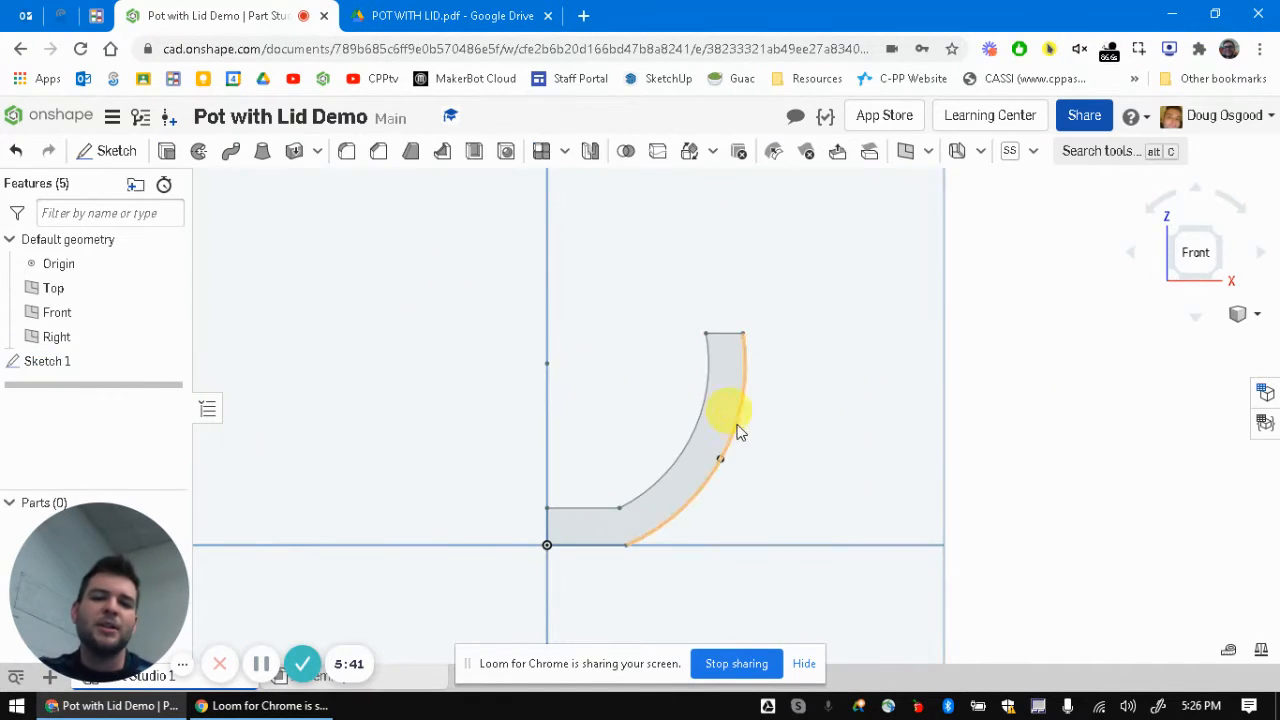
Step: Revolve the bowl's half-section profile a full turn about its short vertical edge at the origin as a new solid
{"action": "scroll", "coordinate": [740, 432], "scroll_direction": "down", "scroll_amount": 3}
{"action": "right_click_drag", "start_coordinate": [910, 410], "coordinate": [695, 478]}
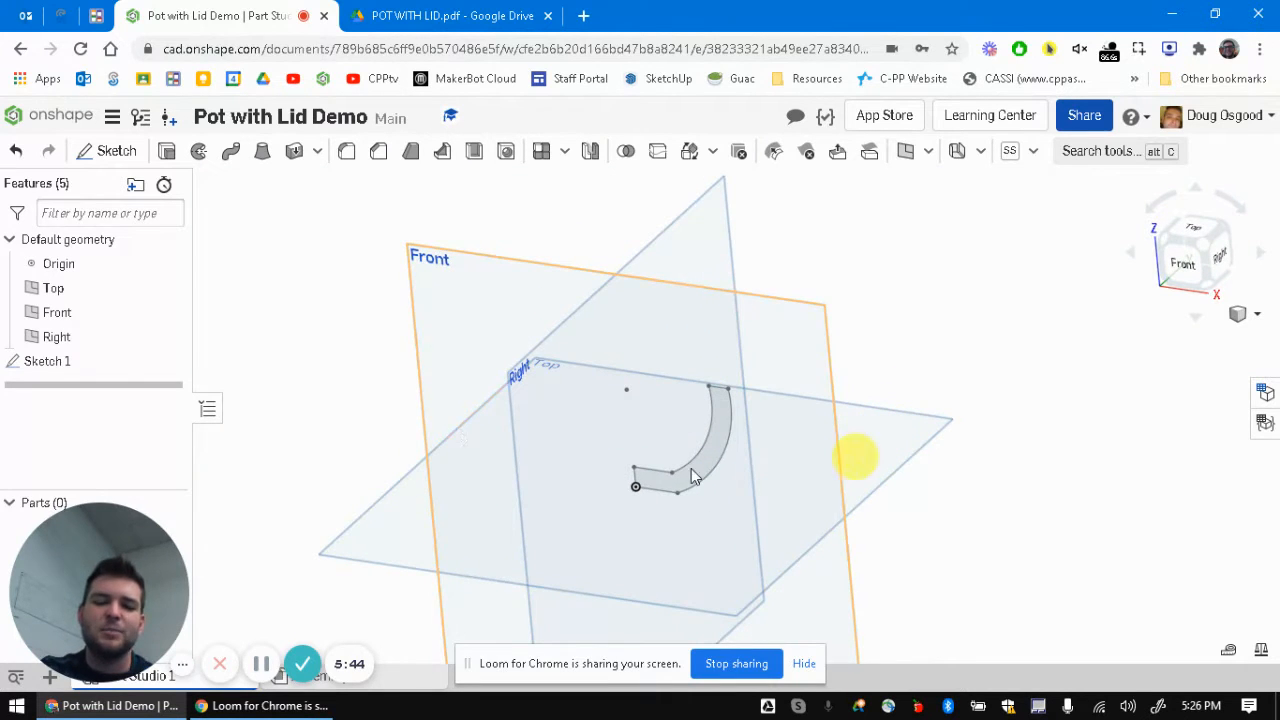
{"action": "left_click", "coordinate": [201, 151]}
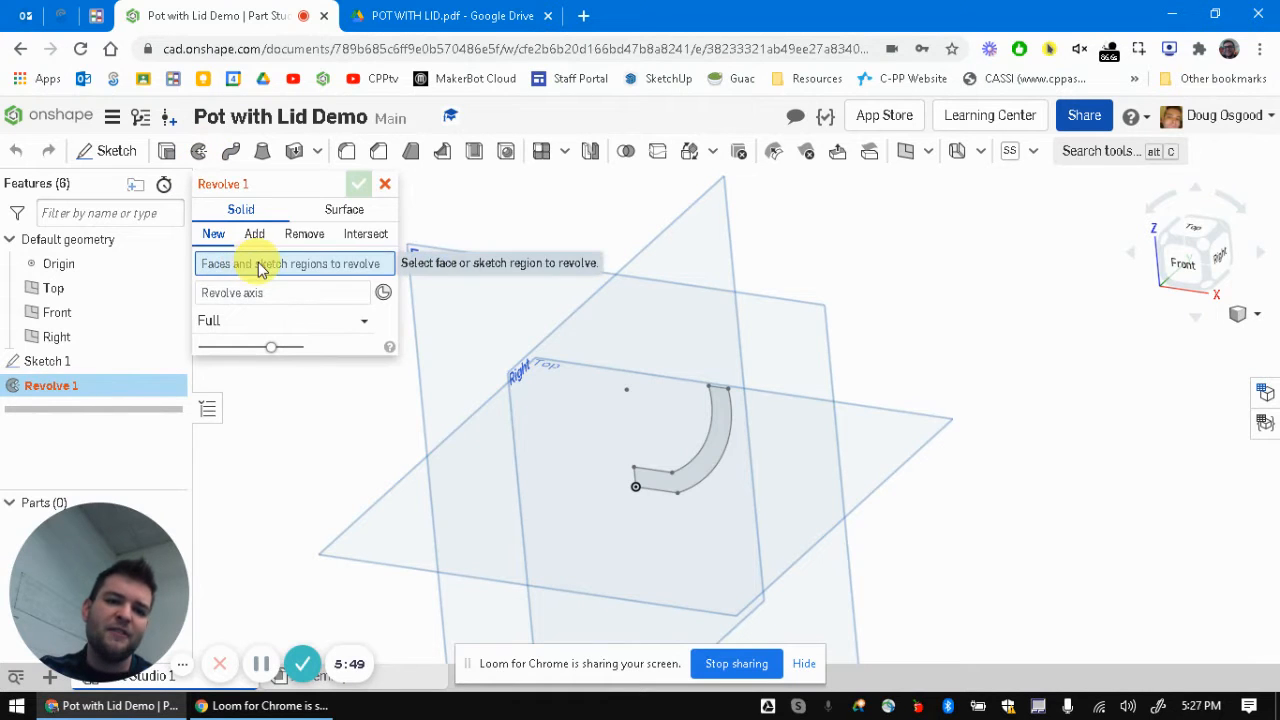
{"action": "left_click", "coordinate": [726, 427]}
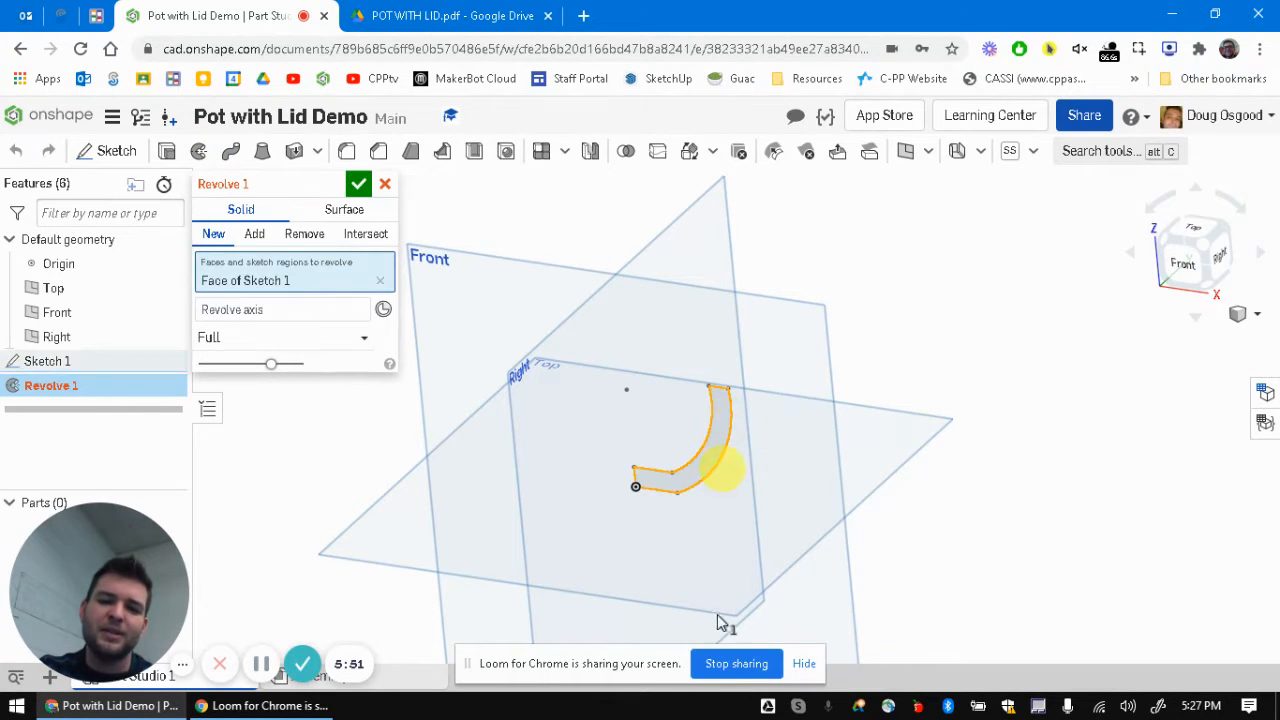
{"action": "left_click", "coordinate": [252, 314]}
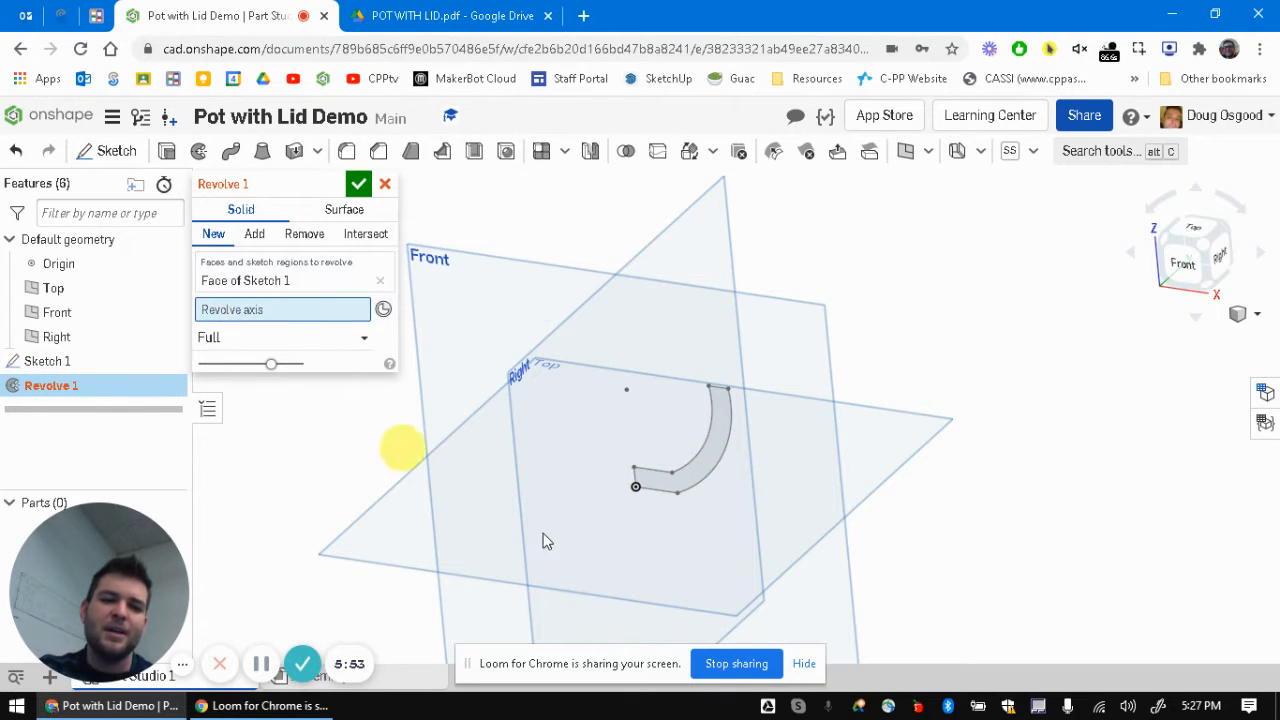
{"action": "left_click", "coordinate": [635, 474]}
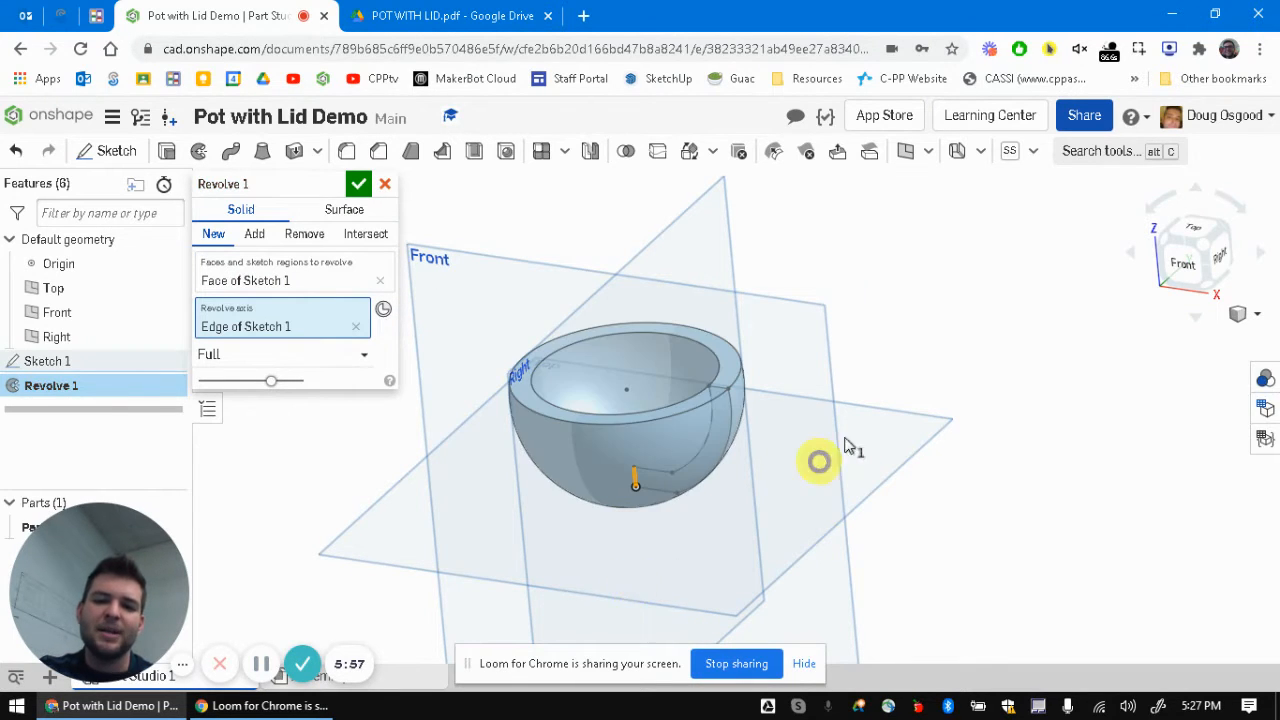
{"action": "mouse_move", "coordinate": [845, 445]}
{"action": "right_mouse_down"}
{"action": "mouse_move", "coordinate": [851, 423]}
{"action": "mouse_move", "coordinate": [857, 449]}
{"action": "mouse_move", "coordinate": [837, 449]}
{"action": "right_mouse_up"}
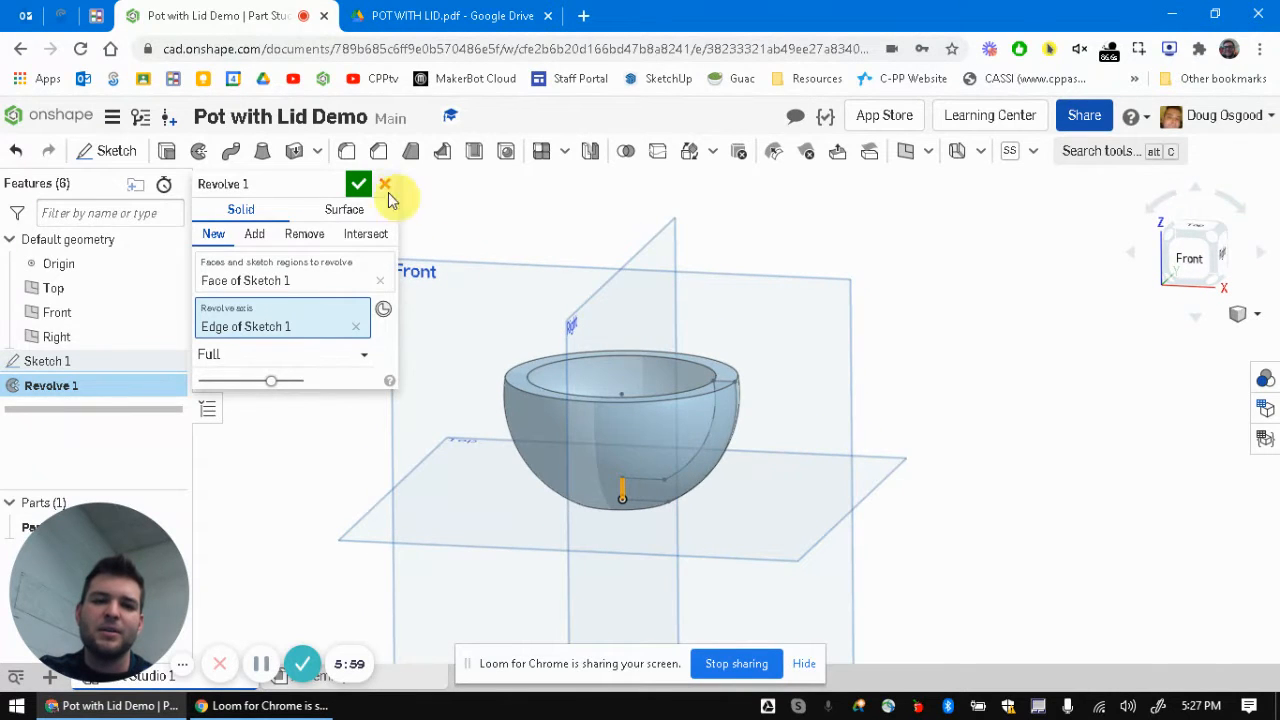
{"action": "left_click", "coordinate": [358, 184]}
{"action": "right_click_drag", "start_coordinate": [806, 384], "coordinate": [826, 403]}
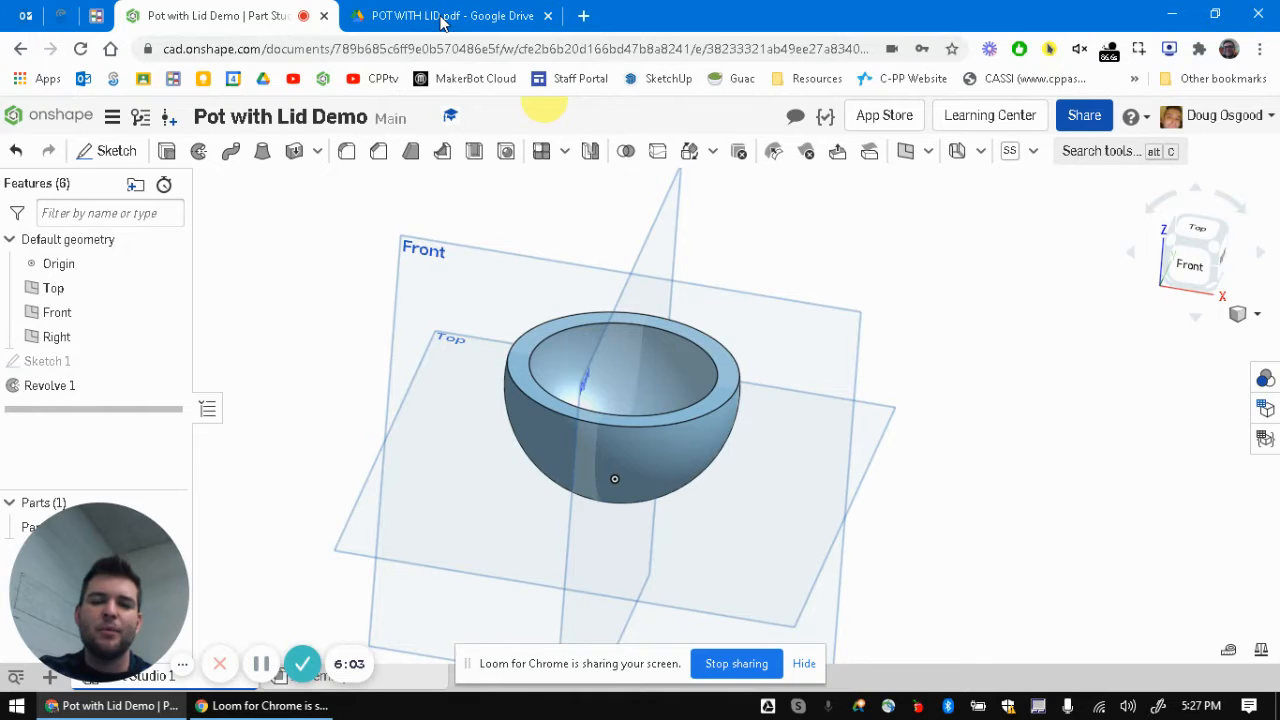
Step: Check how the lid sits in the bowl in the PDF section and view the revolved bowl from the front
{"action": "left_click", "coordinate": [441, 17]}
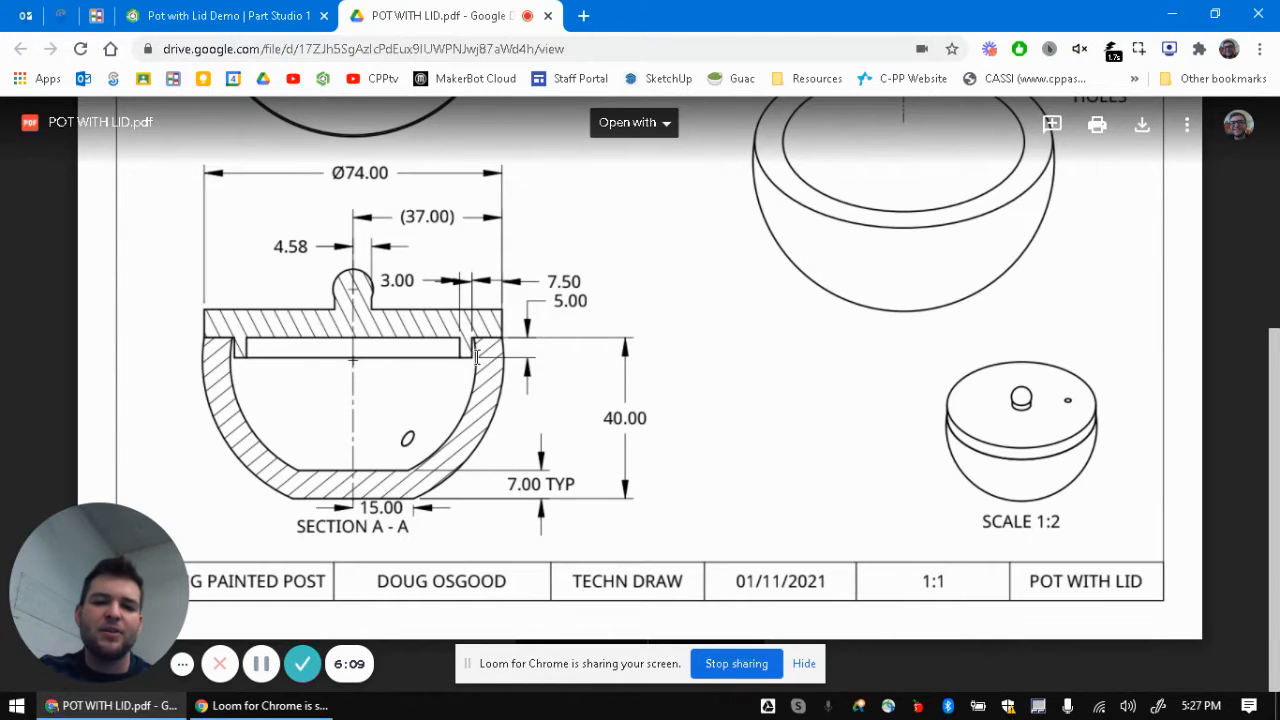
{"action": "left_click", "coordinate": [268, 10]}
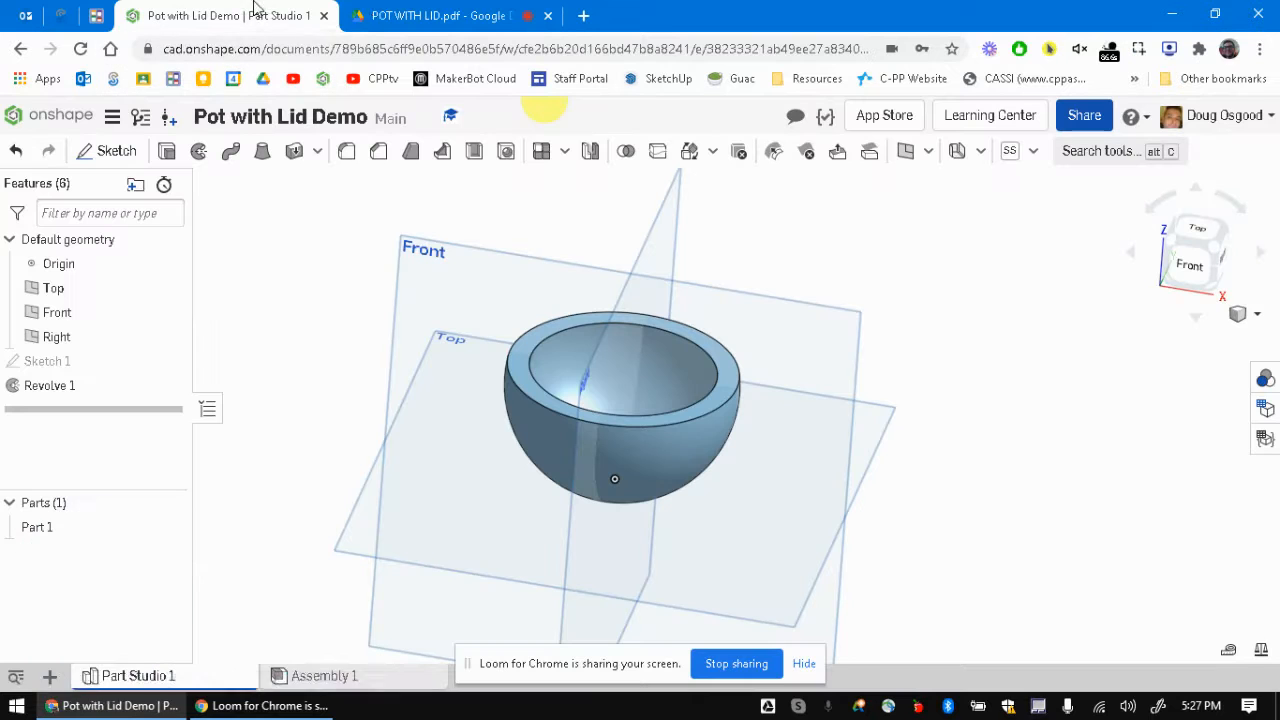
{"action": "left_click", "coordinate": [1190, 268]}
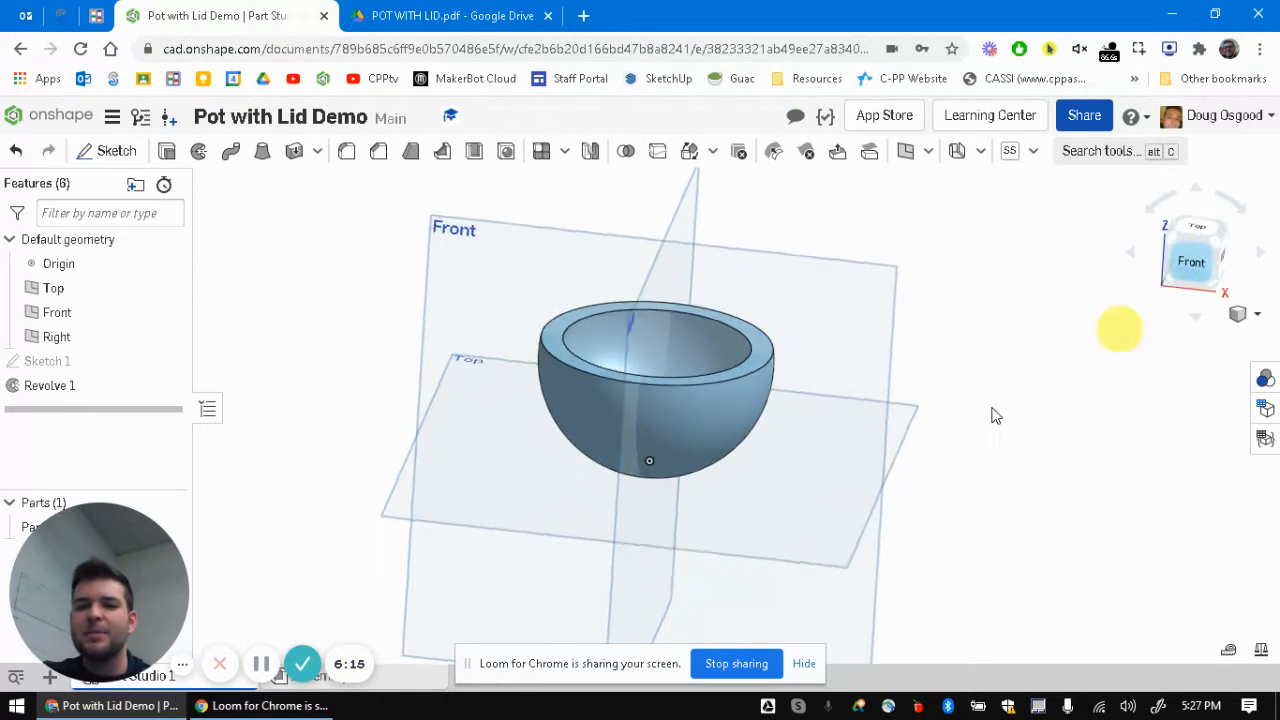
{"action": "scroll", "coordinate": [590, 350], "scroll_direction": "up", "scroll_amount": 3}
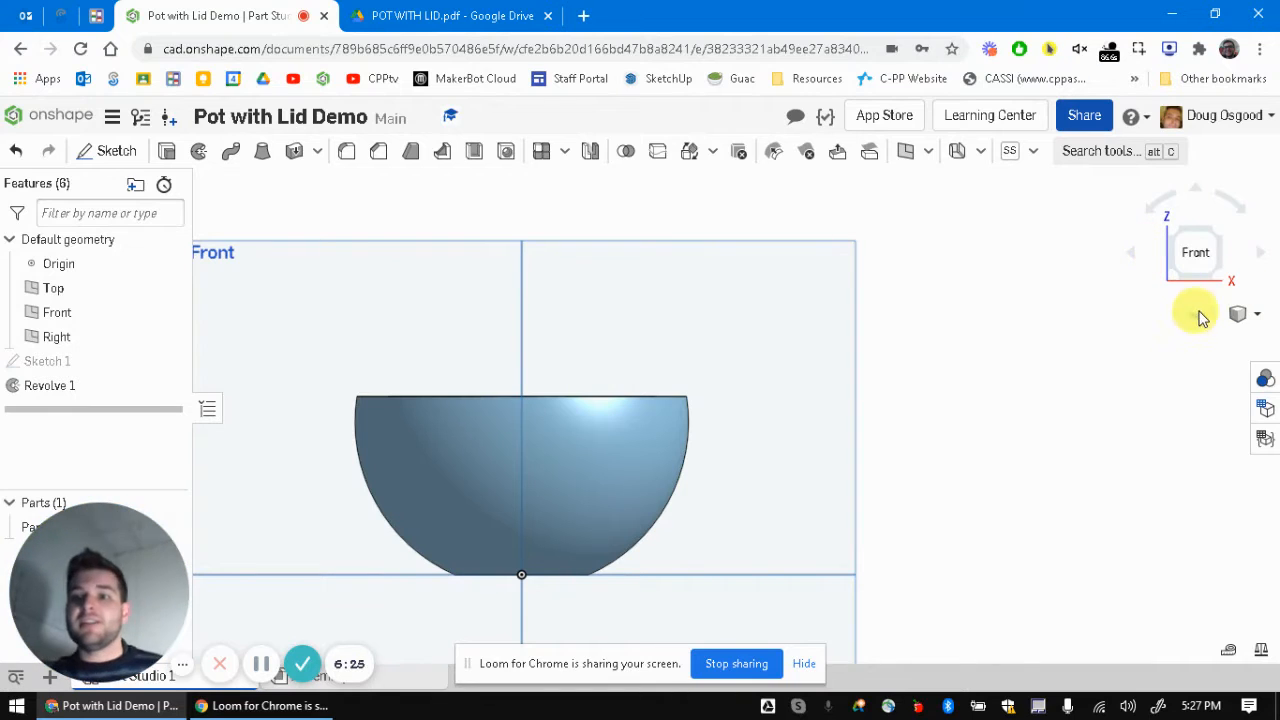
Step: Create a section view of the bowl cut along the Front plane and face the cut from the front
{"action": "left_click", "coordinate": [1260, 320]}
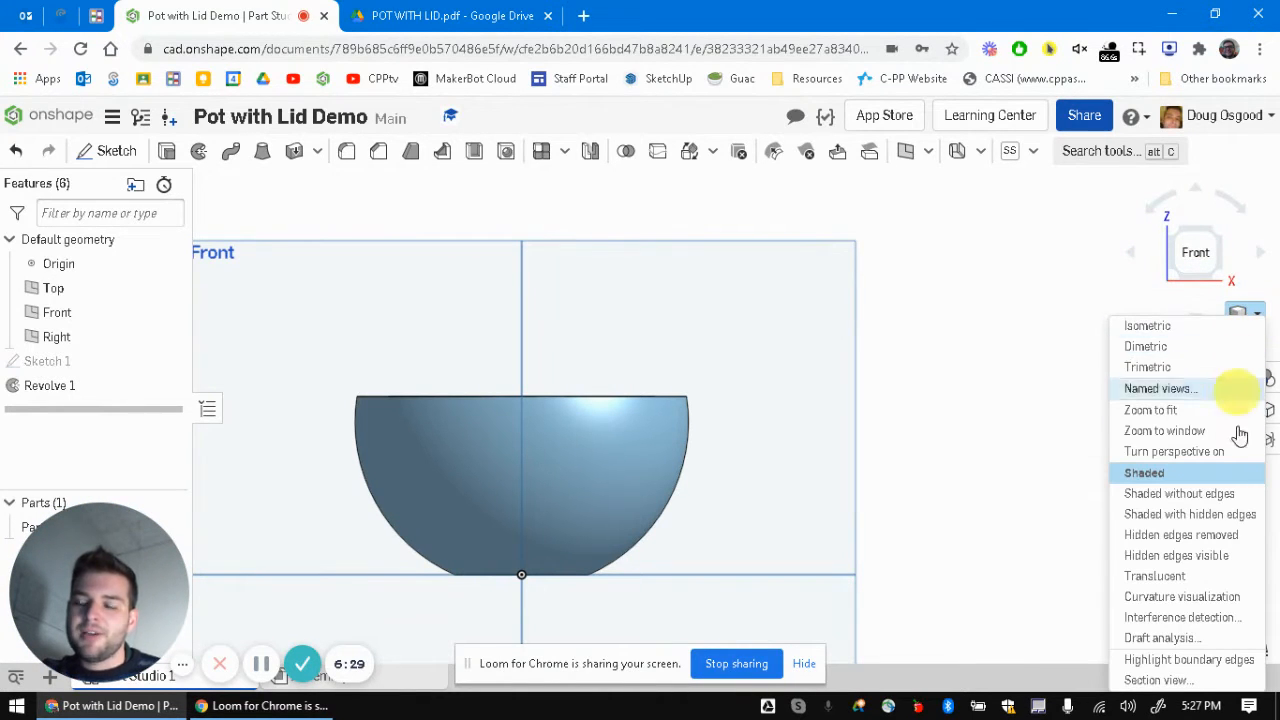
{"action": "left_click", "coordinate": [1160, 680]}
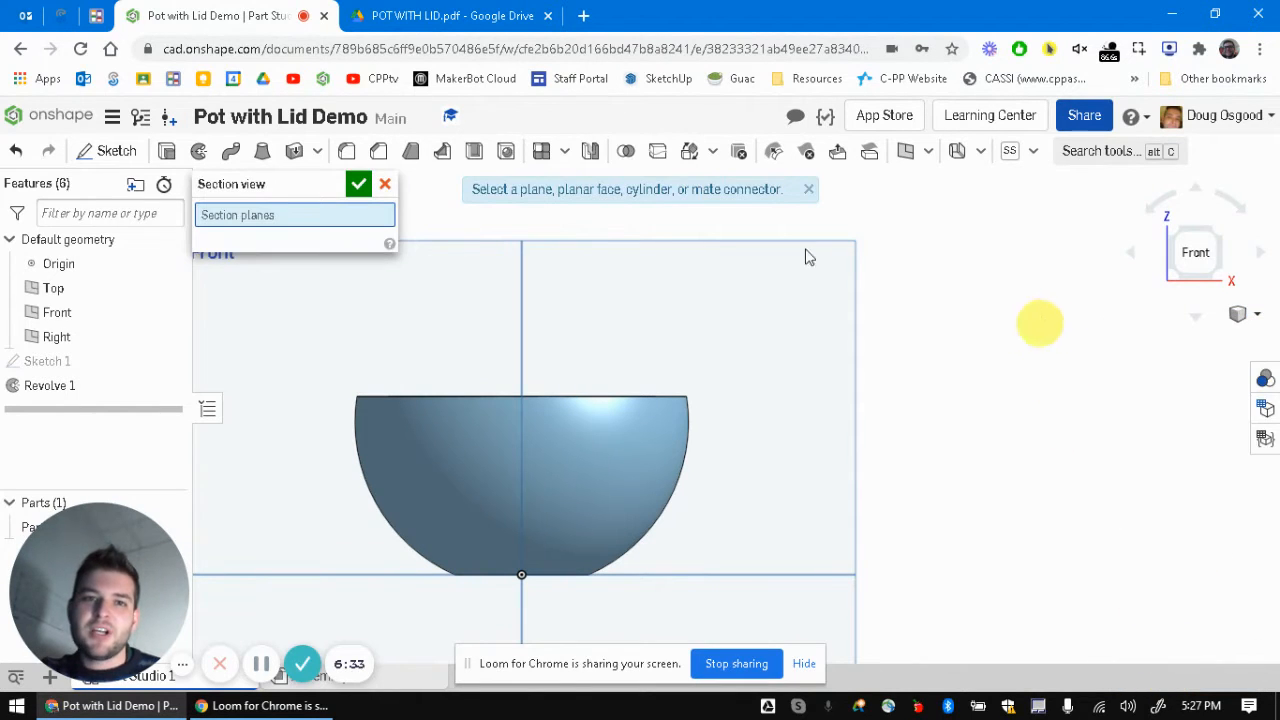
{"action": "left_click", "coordinate": [452, 15]}
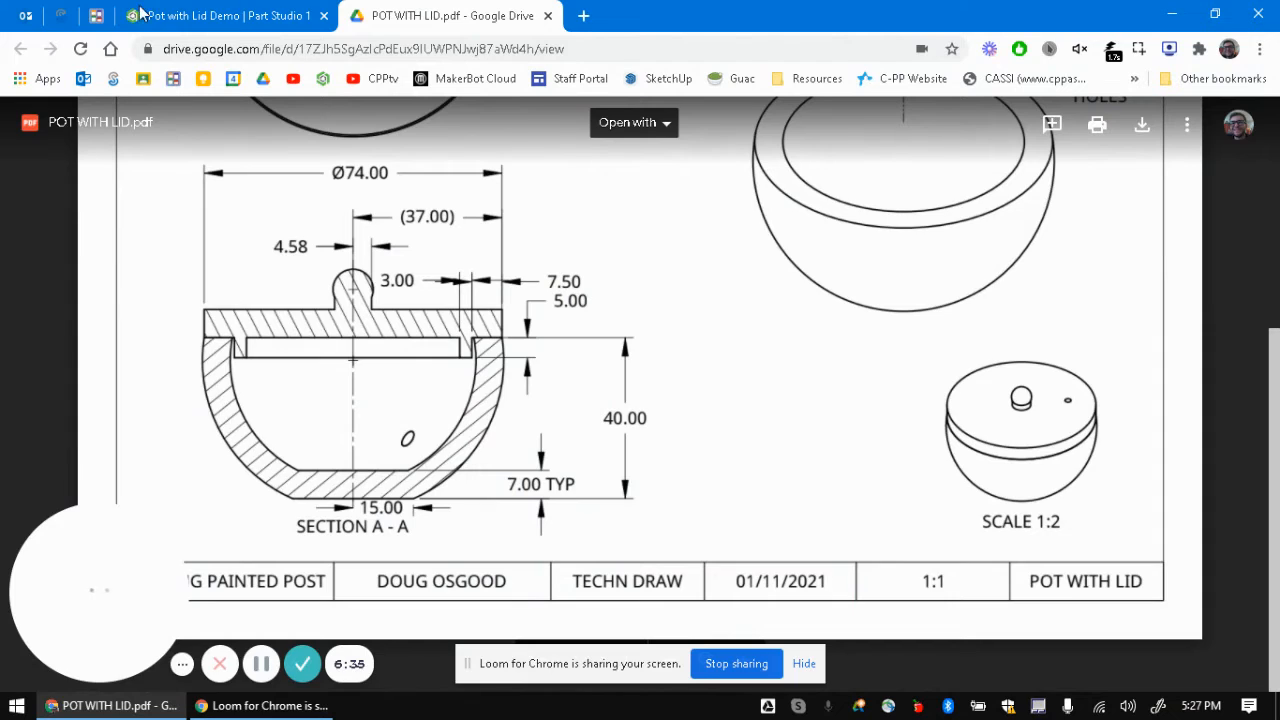
{"action": "left_click", "coordinate": [143, 12]}
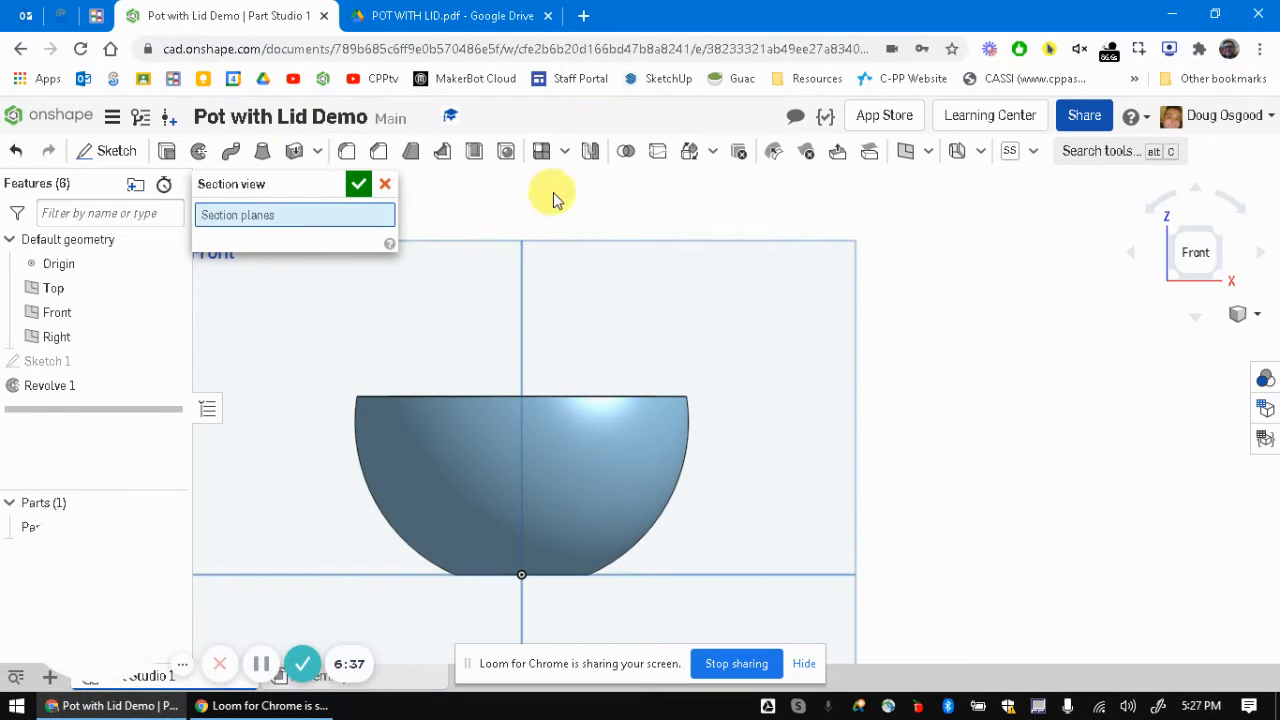
{"action": "left_click", "coordinate": [1240, 313]}
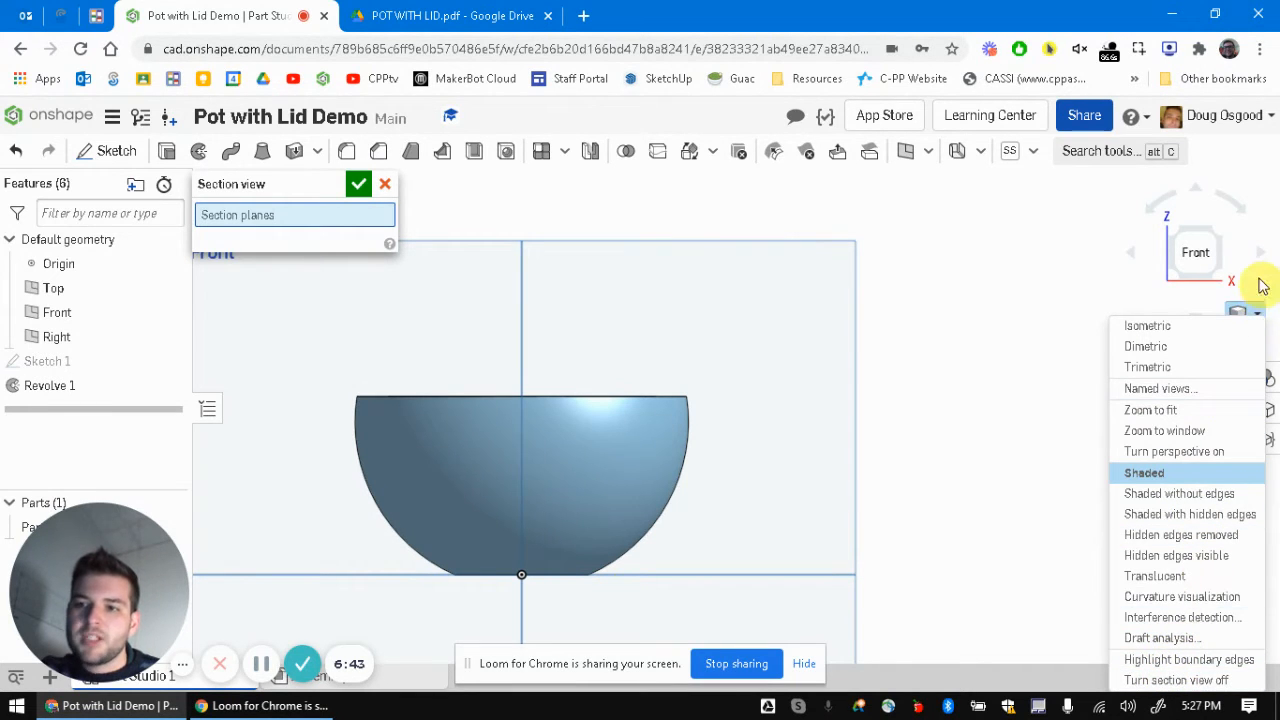
{"action": "left_click", "coordinate": [1210, 325]}
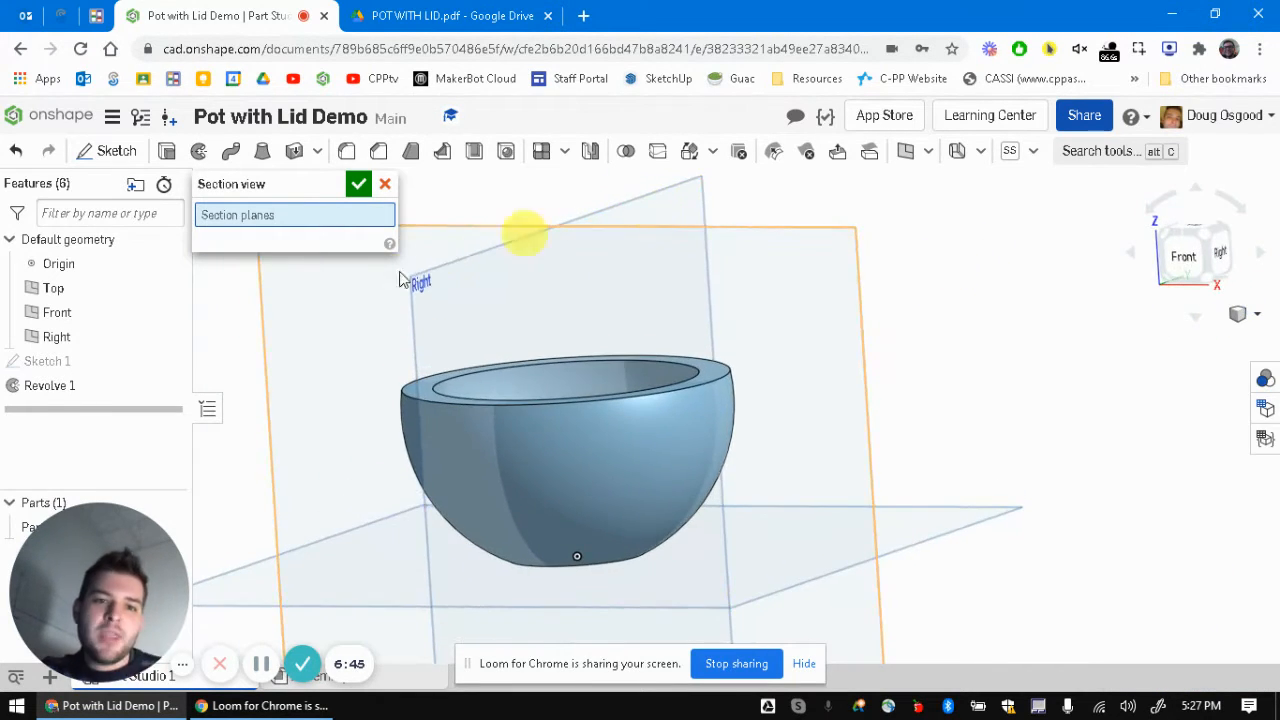
{"action": "left_click", "coordinate": [823, 270]}
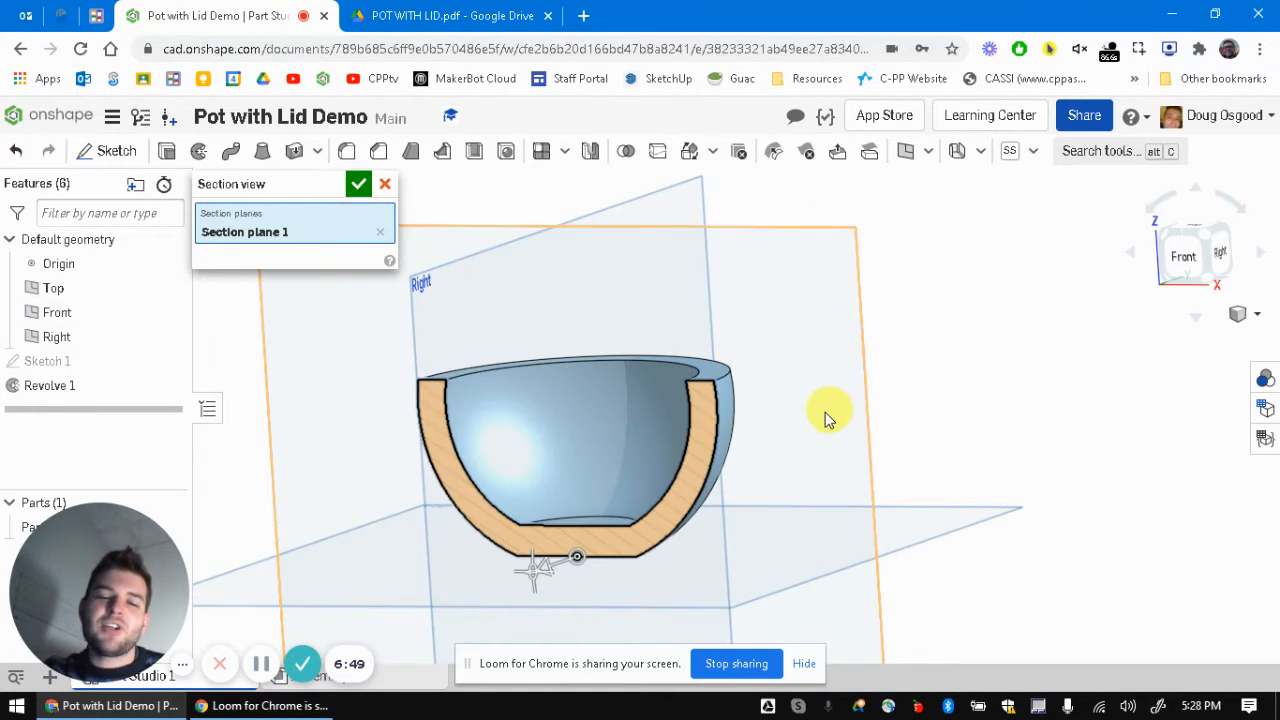
{"action": "left_click", "coordinate": [1180, 254]}
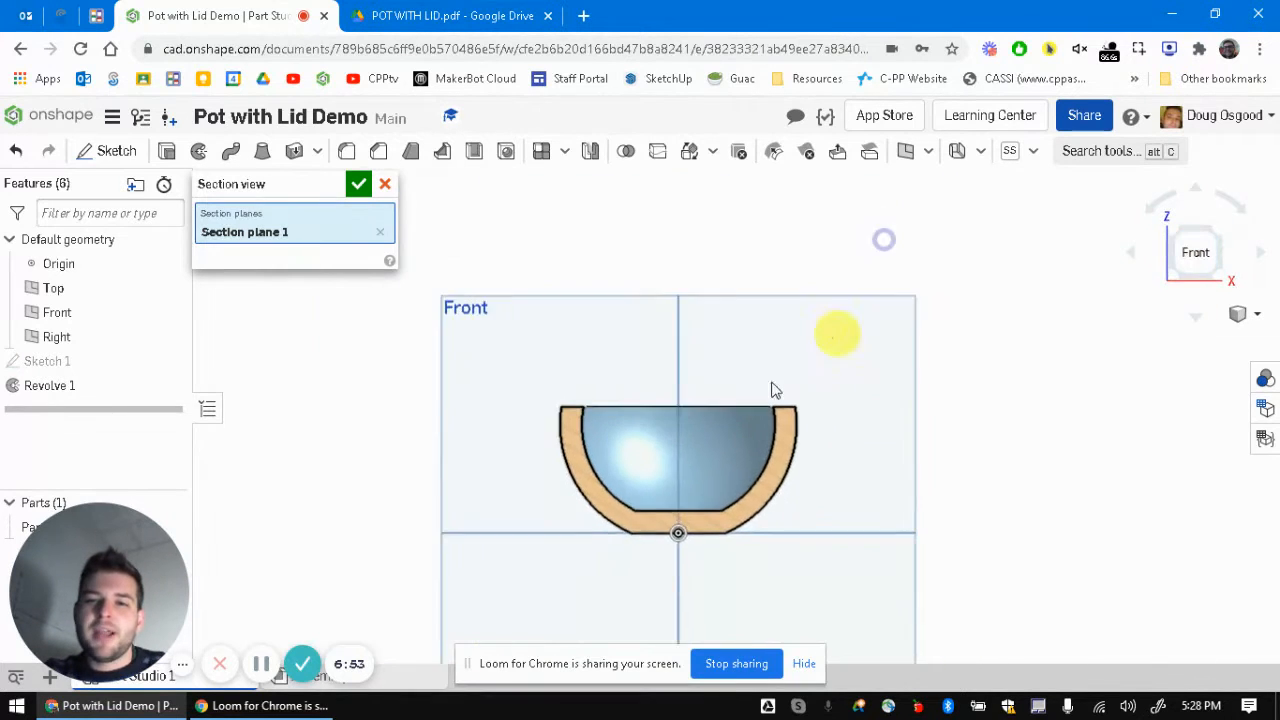
{"action": "scroll", "coordinate": [765, 395], "scroll_direction": "up", "scroll_amount": 5}
{"action": "middle_click_drag", "start_coordinate": [670, 484], "coordinate": [643, 374]}
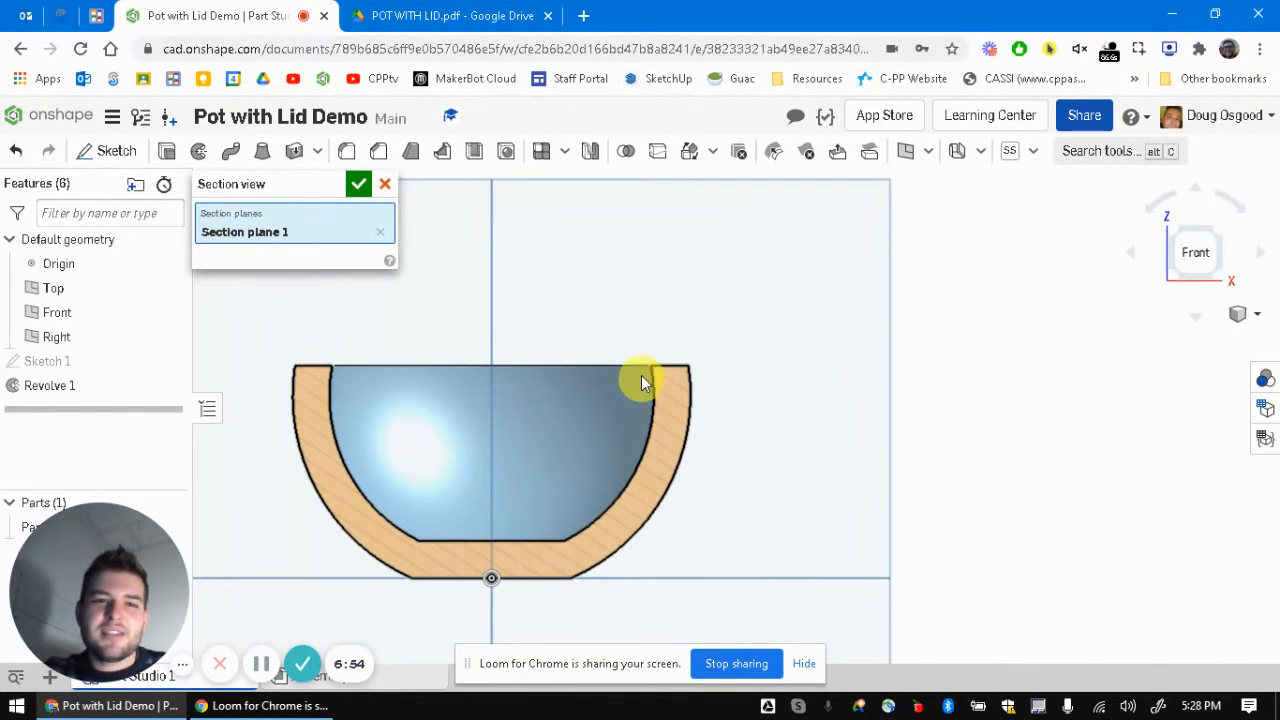
{"action": "left_click", "coordinate": [358, 184]}
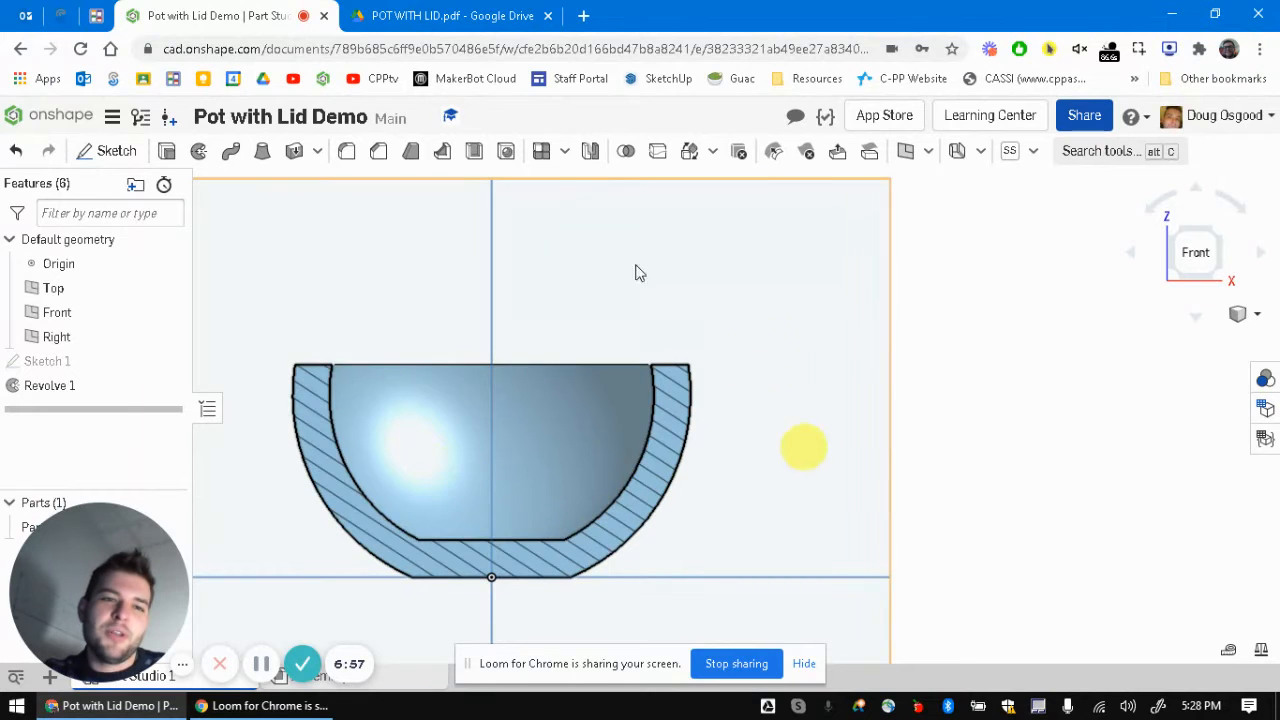
Step: Start a new sketch on the Front plane for the lid and check the lid's profile in the PDF section
{"action": "left_click", "coordinate": [110, 152]}
{"action": "mouse_move", "coordinate": [855, 272]}
{"action": "middle_mouse_down"}
{"action": "mouse_move", "coordinate": [1054, 356]}
{"action": "mouse_move", "coordinate": [1097, 386]}
{"action": "mouse_move", "coordinate": [1100, 415]}
{"action": "middle_mouse_up"}
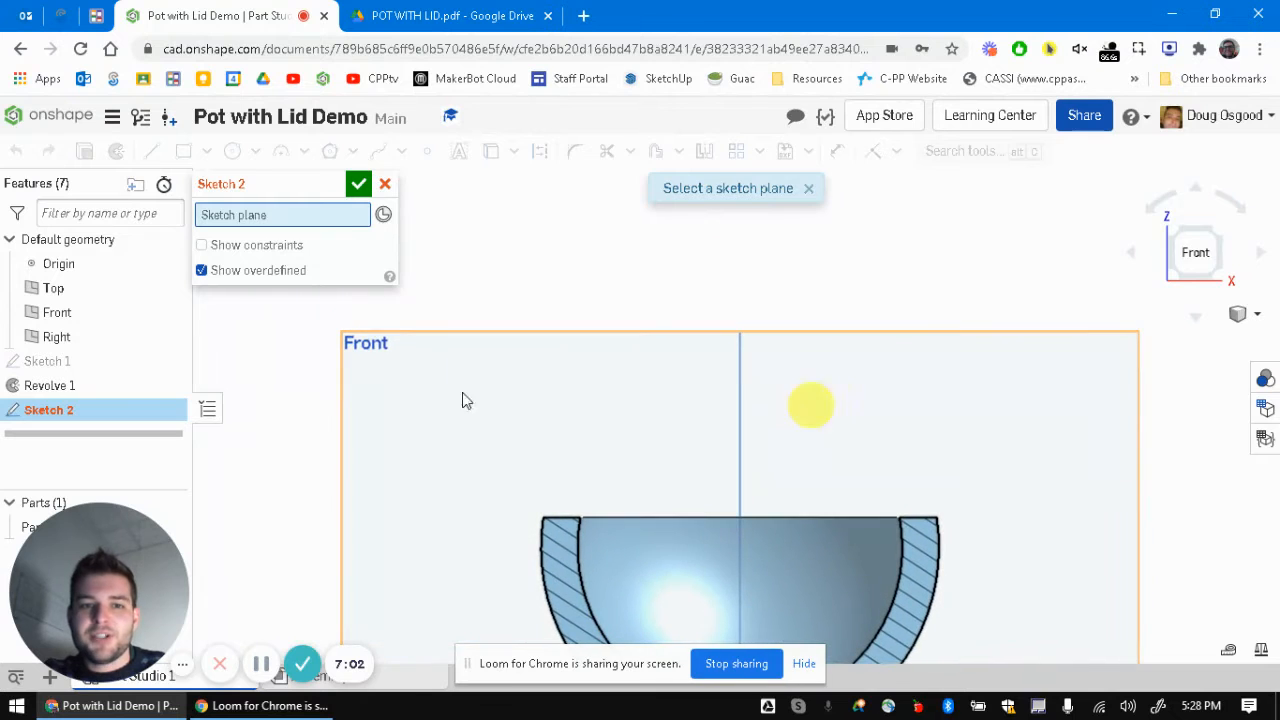
{"action": "left_click", "coordinate": [958, 350]}
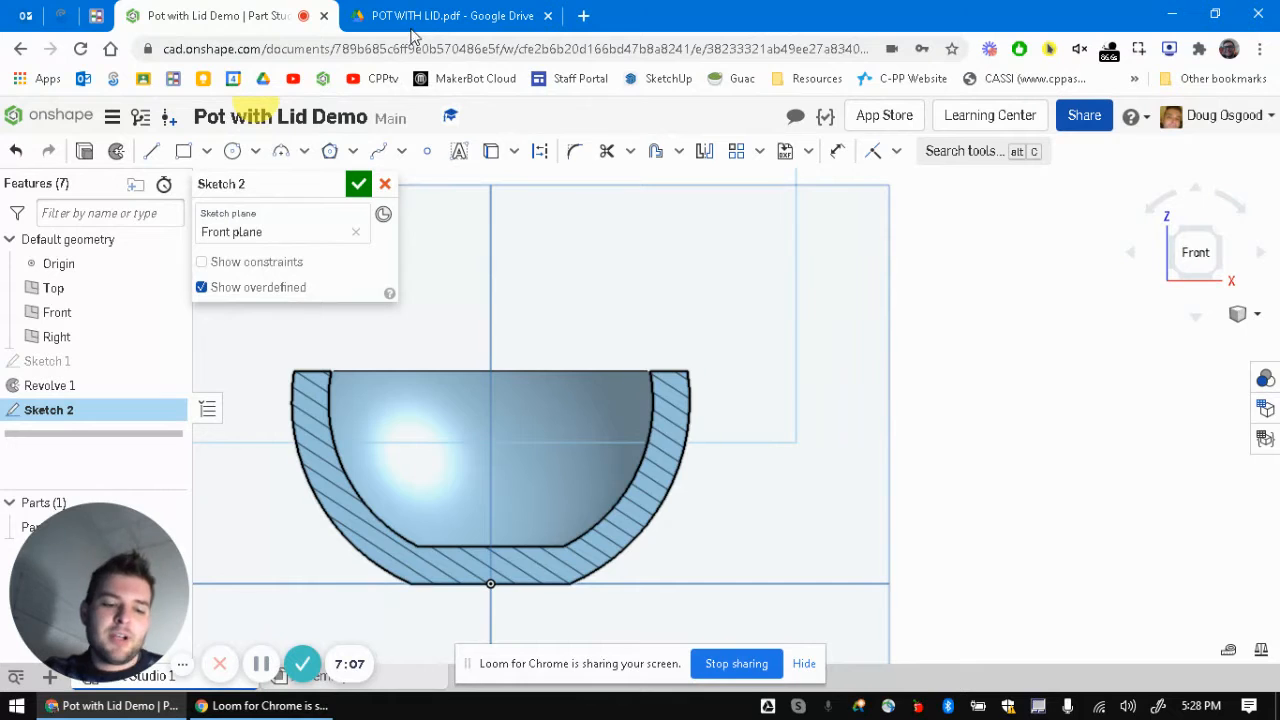
{"action": "key", "text": "ctrl+Tab"}
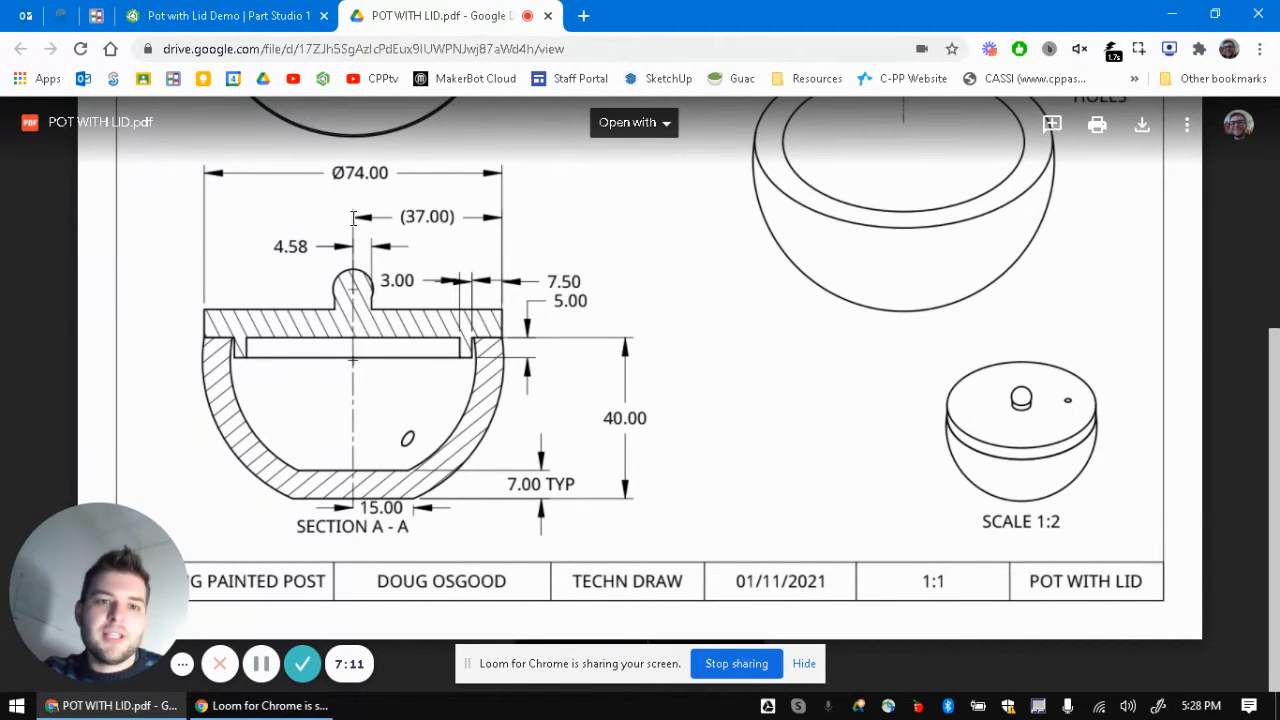
{"action": "left_click", "coordinate": [180, 16]}
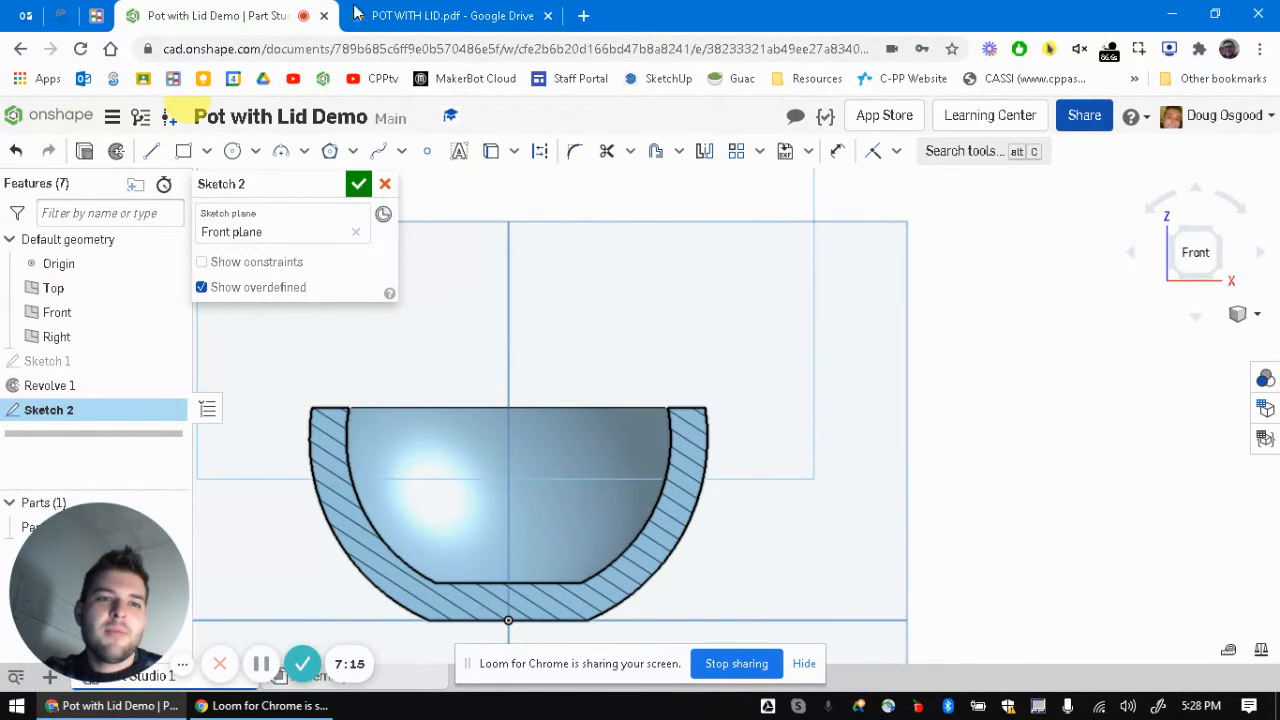
{"action": "left_click", "coordinate": [151, 150]}
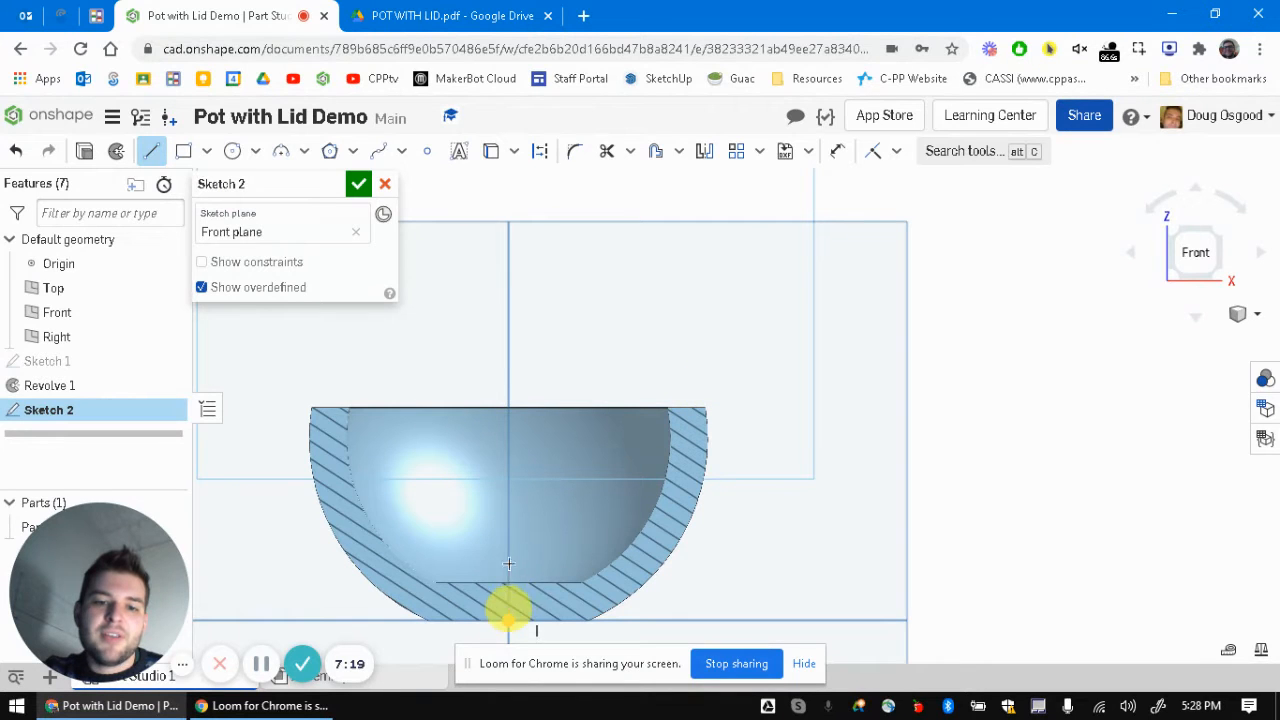
{"action": "mouse_move", "coordinate": [508, 564]}
{"action": "left_mouse_down"}
{"action": "mouse_move", "coordinate": [495, 337]}
{"action": "mouse_move", "coordinate": [633, 313]}
{"action": "left_mouse_up"}
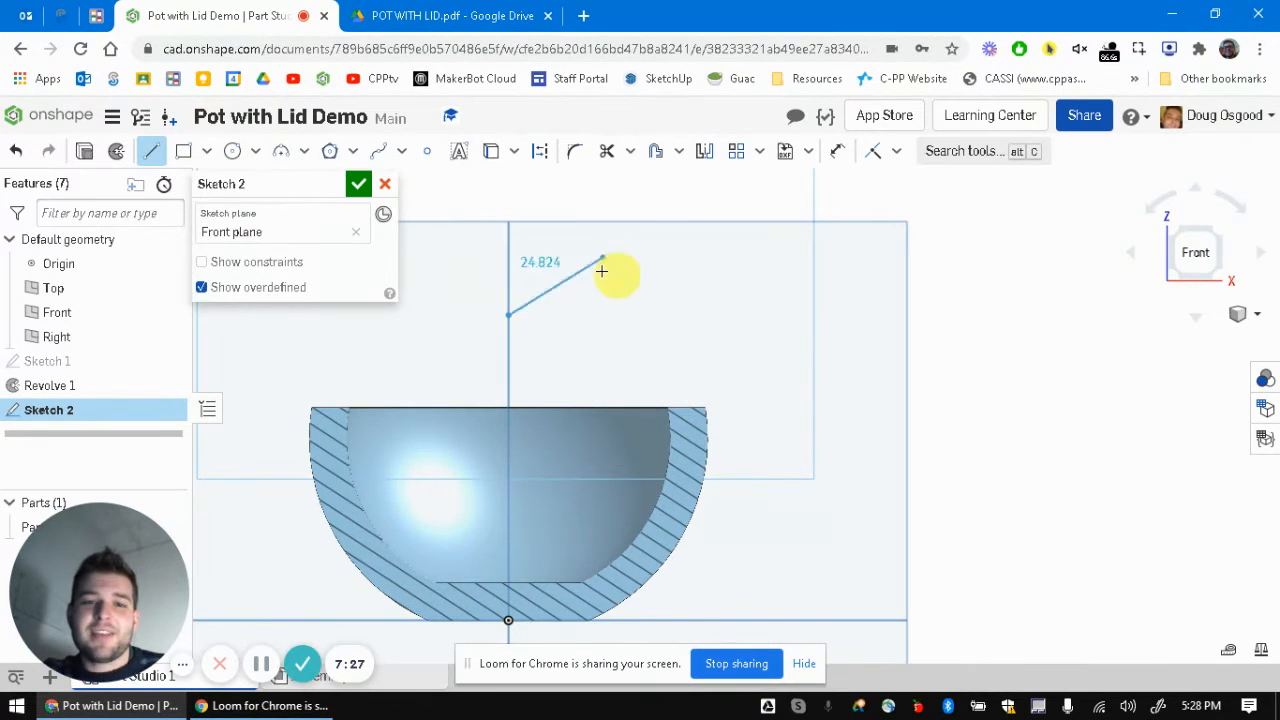
{"action": "key", "text": "Escape"}
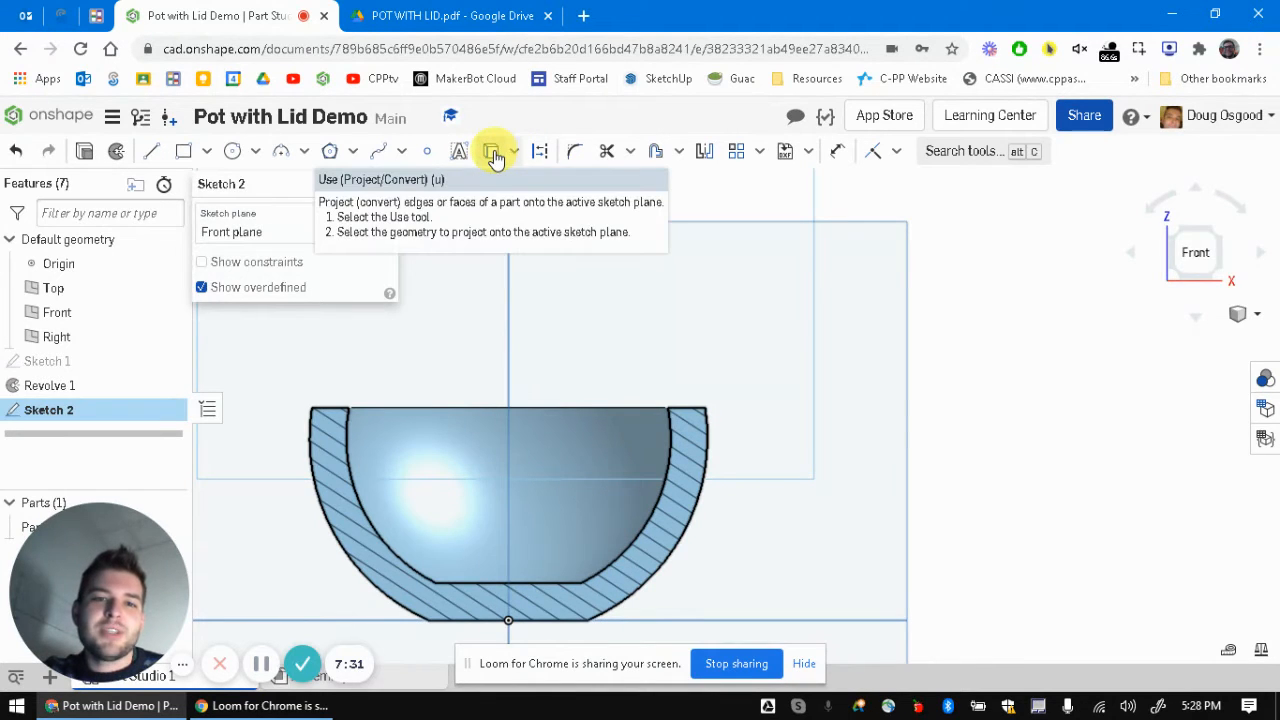
Step: Project the bowl's top rim onto the Front plane sketch with the Use tool
{"action": "left_click", "coordinate": [492, 151]}
{"action": "right_click_drag", "start_coordinate": [566, 266], "coordinate": [674, 409]}
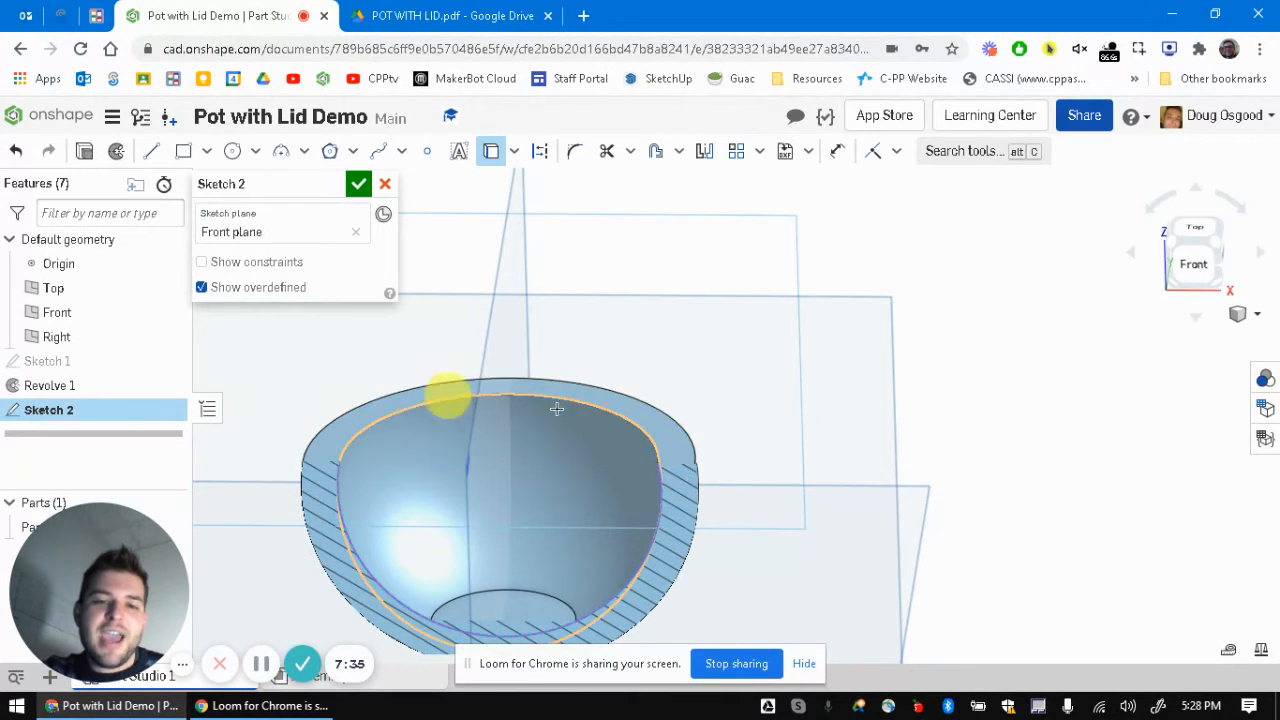
{"action": "left_click", "coordinate": [666, 443]}
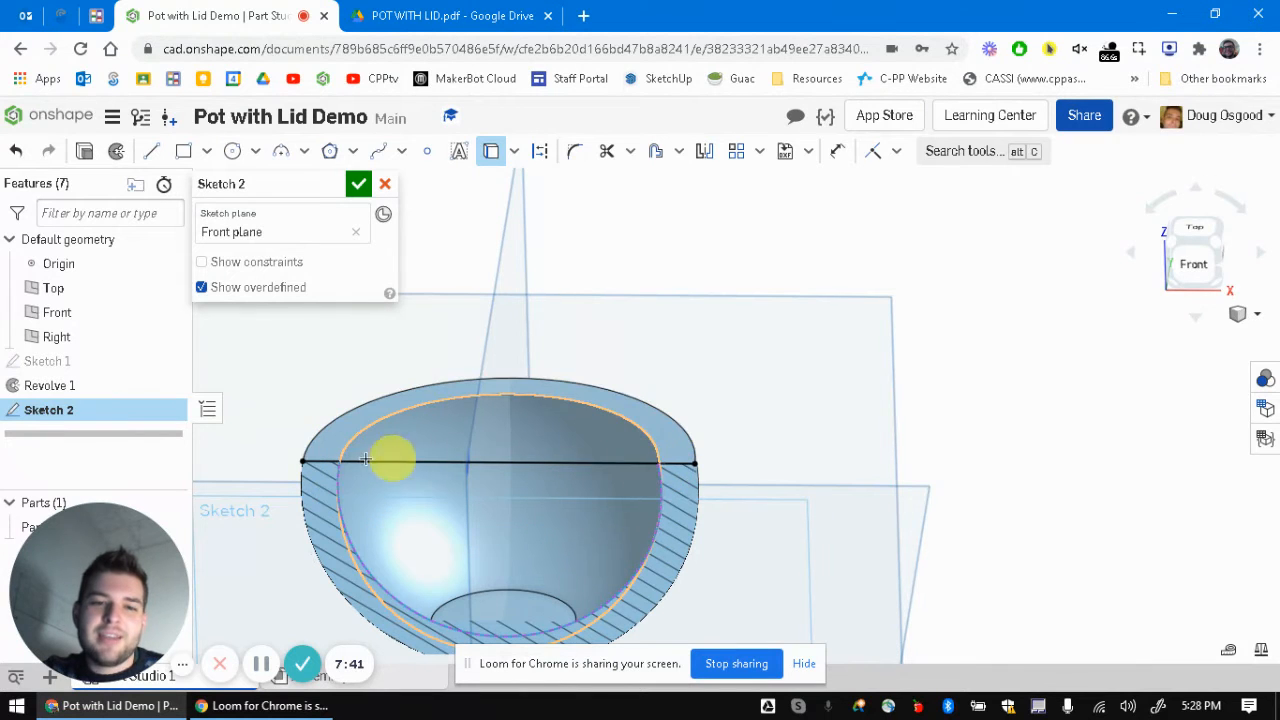
Step: Draw the lid's top edge as a horizontal line about 37 mm long above the bowl, from the vertical axis to the outer rim's alignment
{"action": "left_click", "coordinate": [1192, 263]}
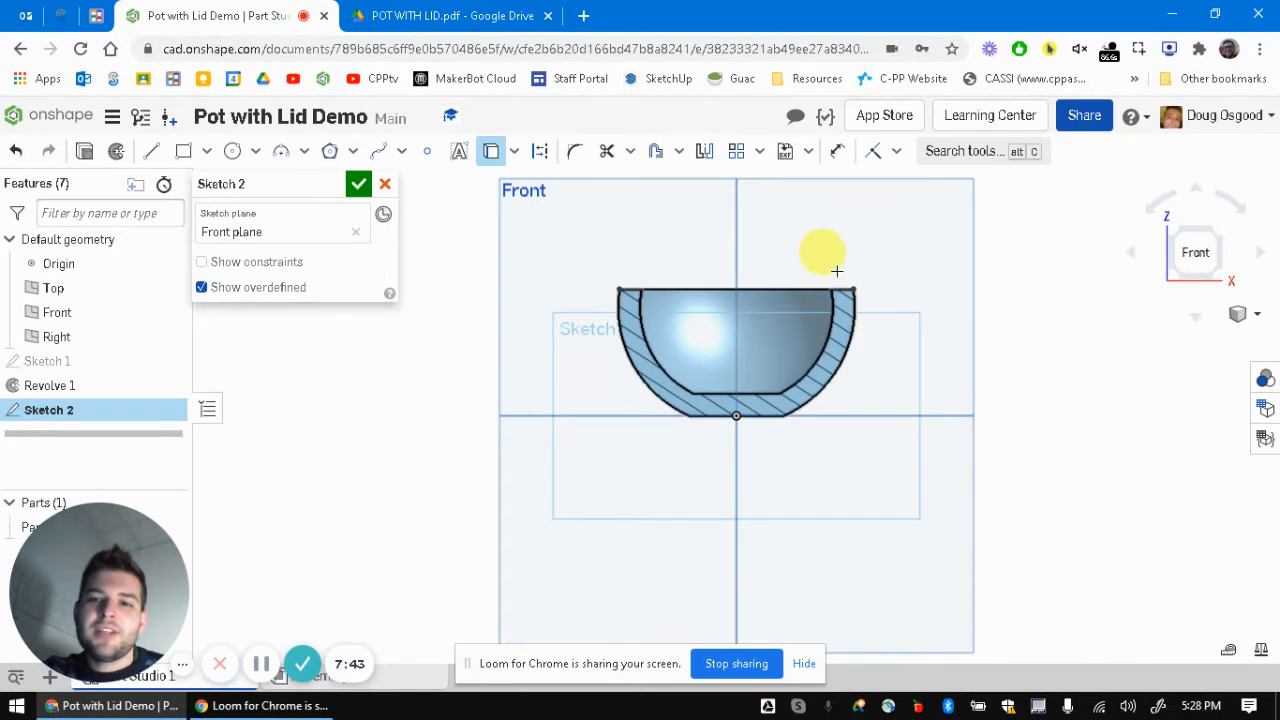
{"action": "scroll", "coordinate": [838, 271], "scroll_direction": "down", "scroll_amount": 2}
{"action": "scroll", "coordinate": [854, 271], "scroll_direction": "up", "scroll_amount": 4}
{"action": "middle_click_drag", "start_coordinate": [837, 254], "coordinate": [766, 320]}
{"action": "left_click", "coordinate": [155, 155]}
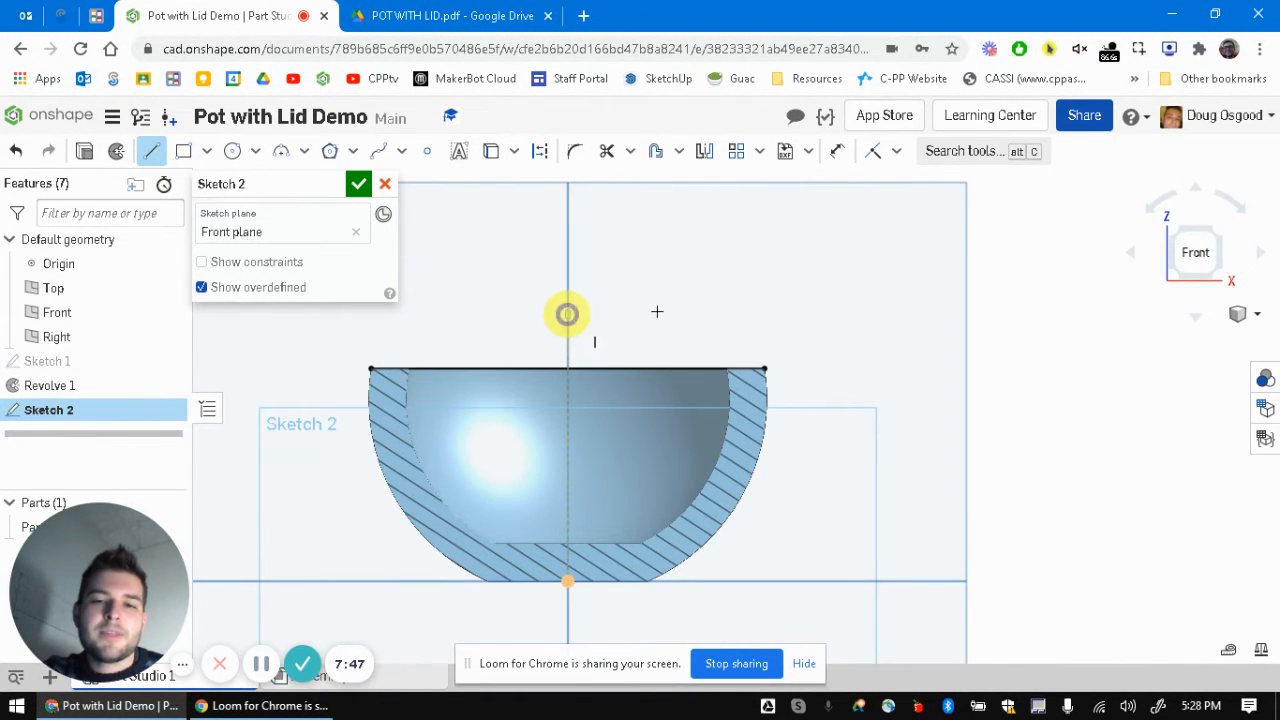
{"action": "left_click", "coordinate": [567, 314]}
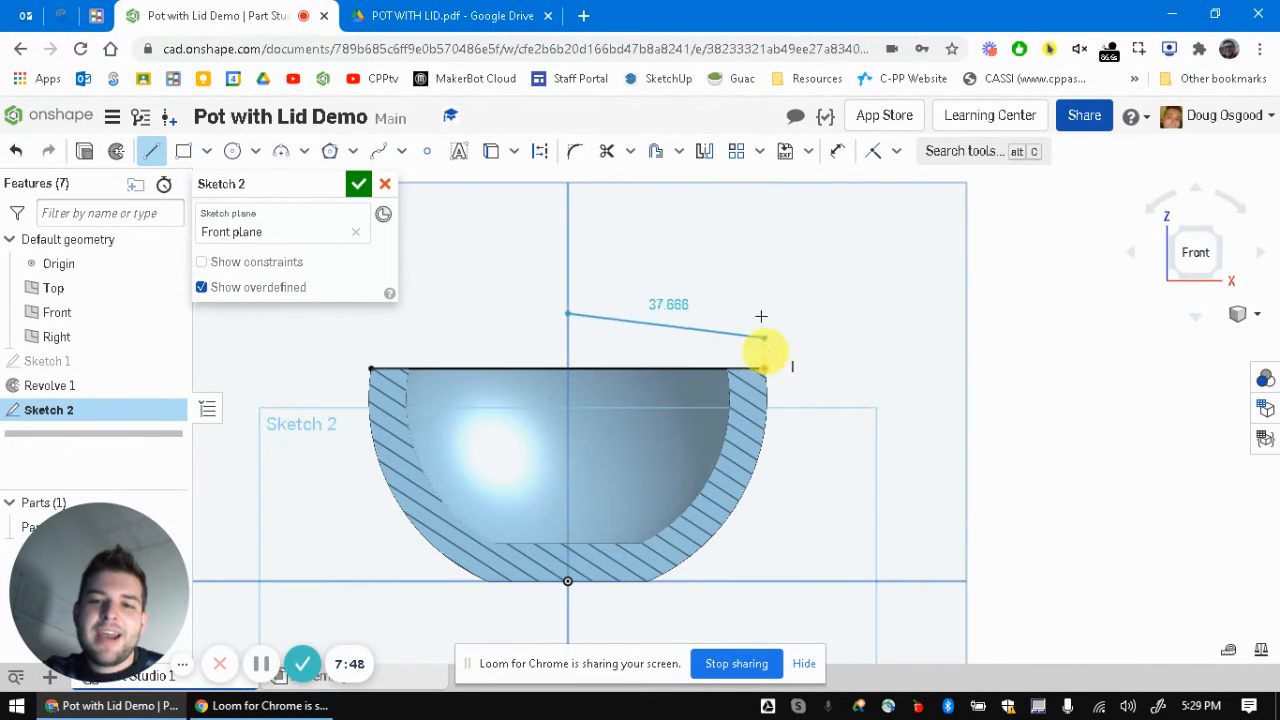
{"action": "left_click", "coordinate": [762, 314]}
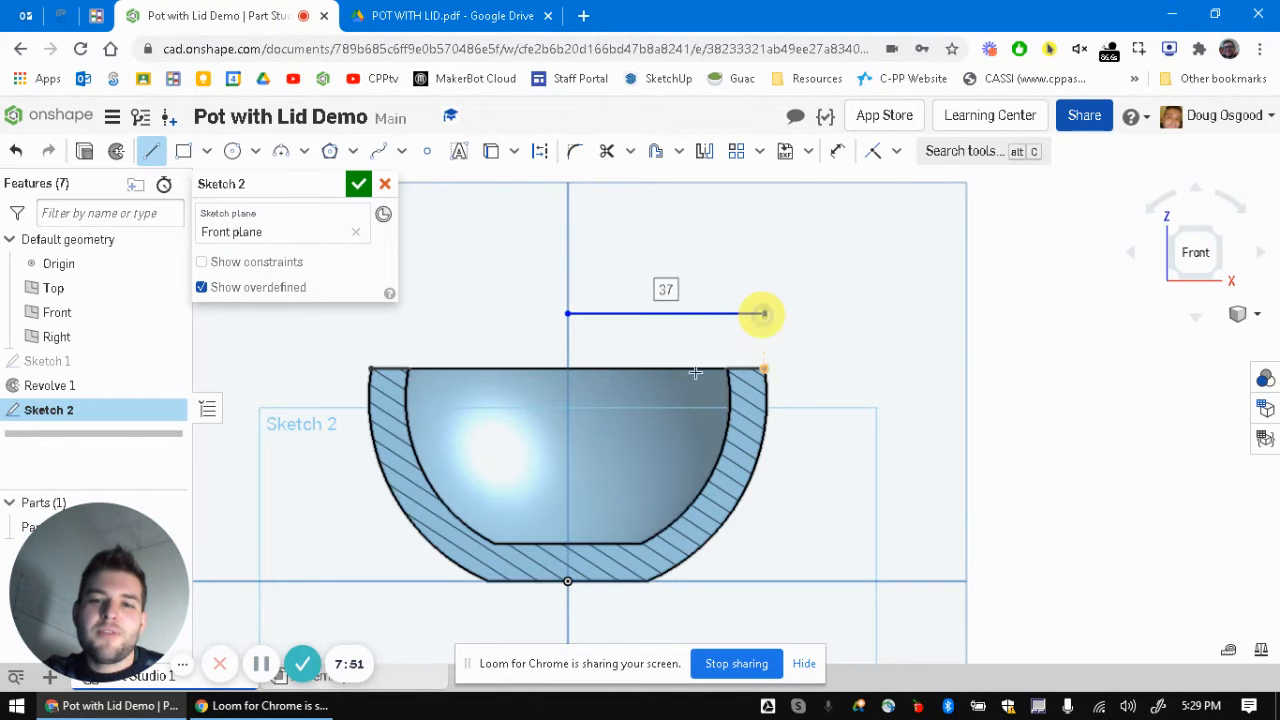
{"action": "key", "text": "Escape"}
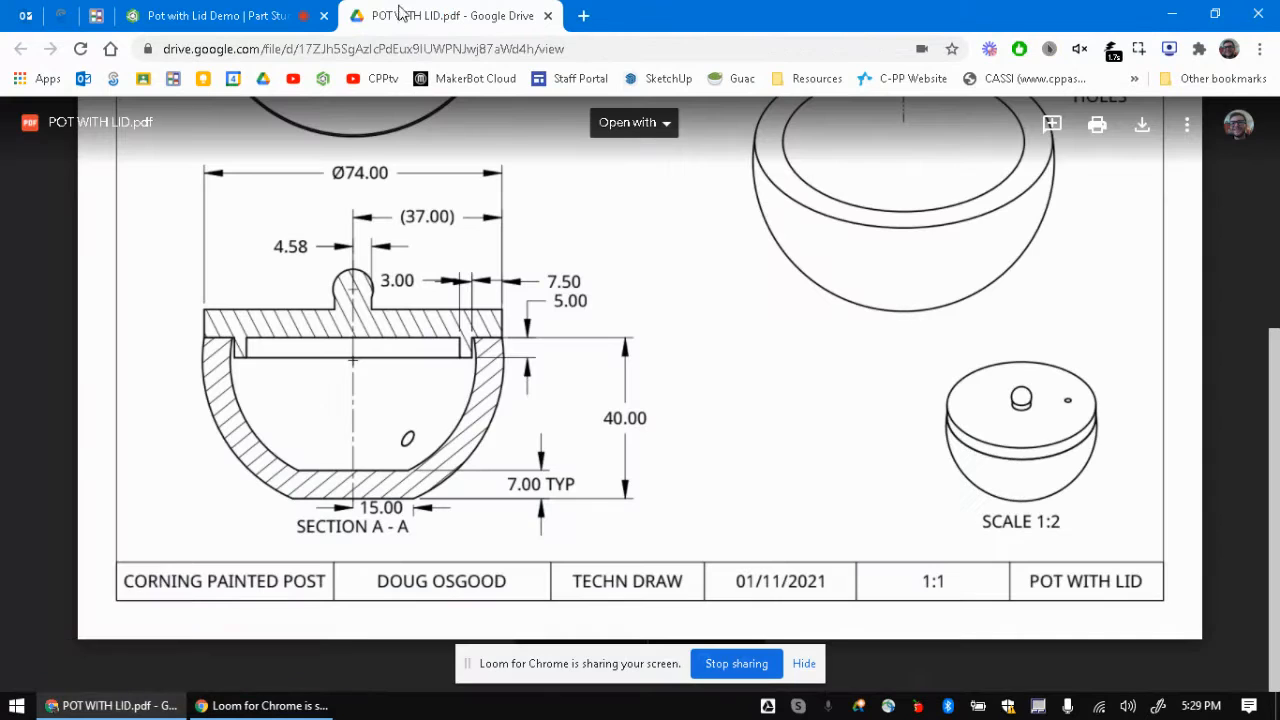
Step: Check the PDF section and close the lid profile with an edge about 7.6 mm high and a downward lip about 3.7 by 5.8 mm
{"action": "left_click", "coordinate": [430, 16]}
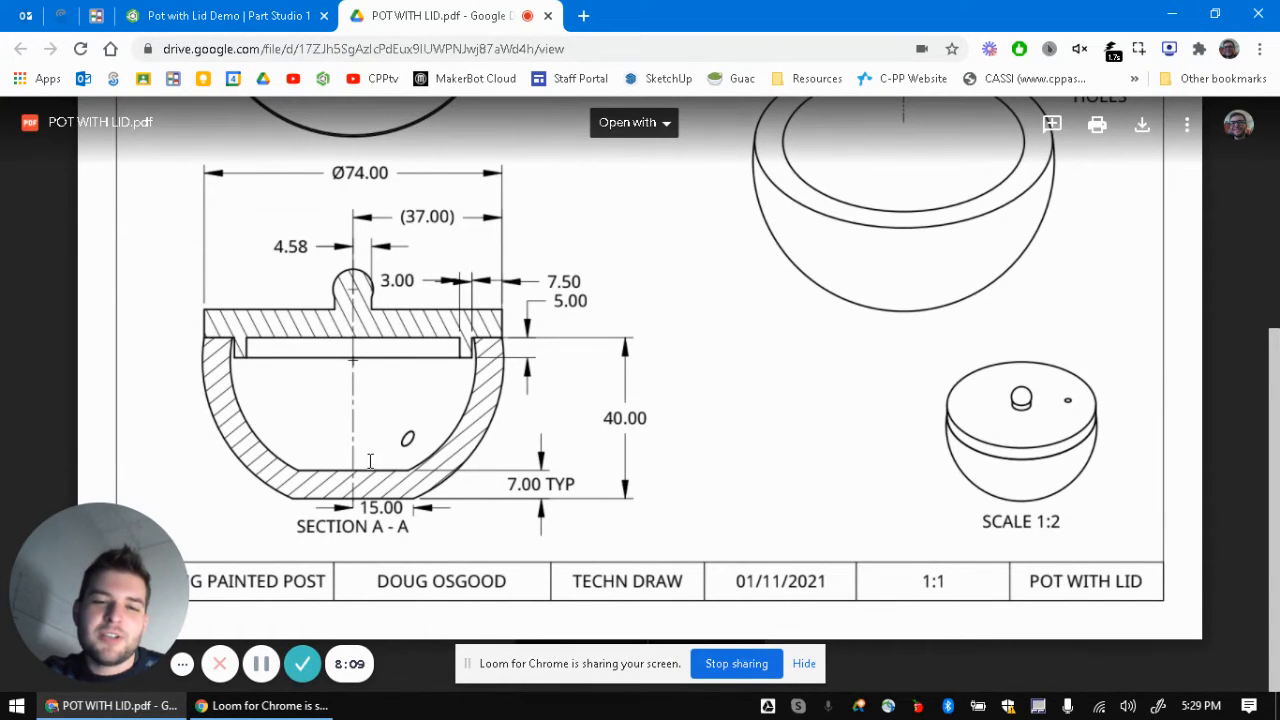
{"action": "left_click", "coordinate": [226, 8]}
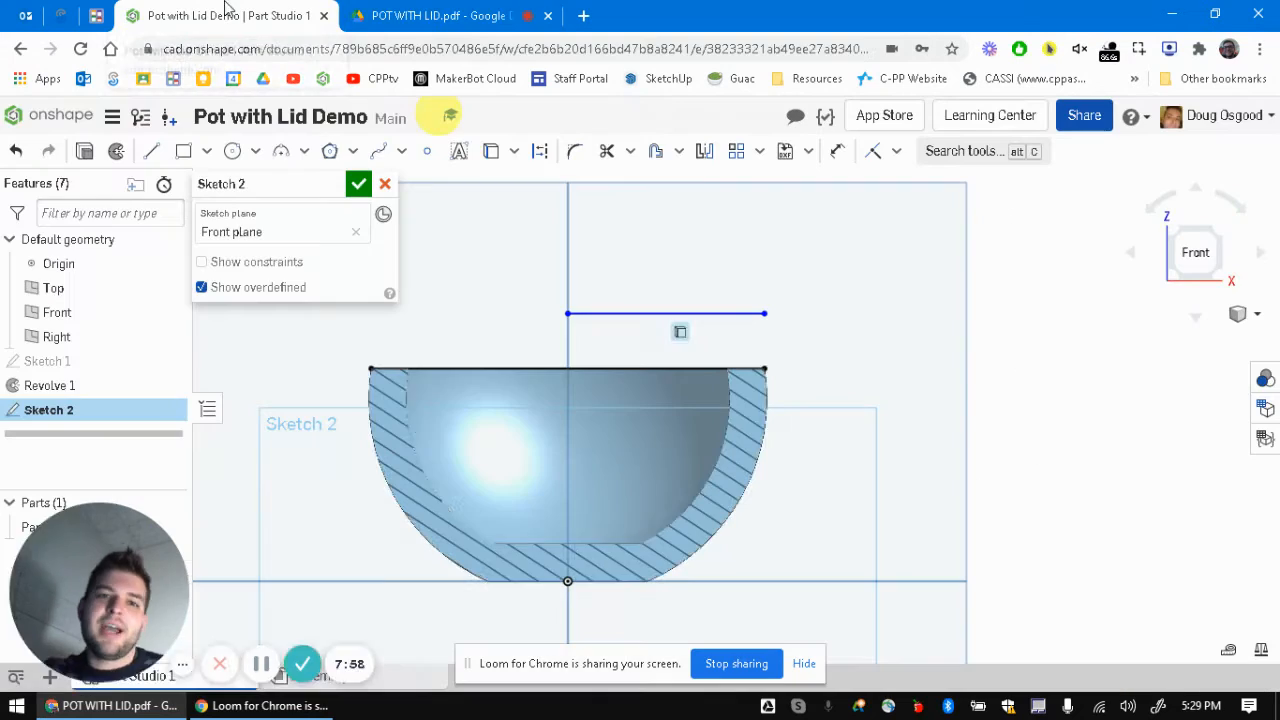
{"action": "left_click", "coordinate": [149, 152]}
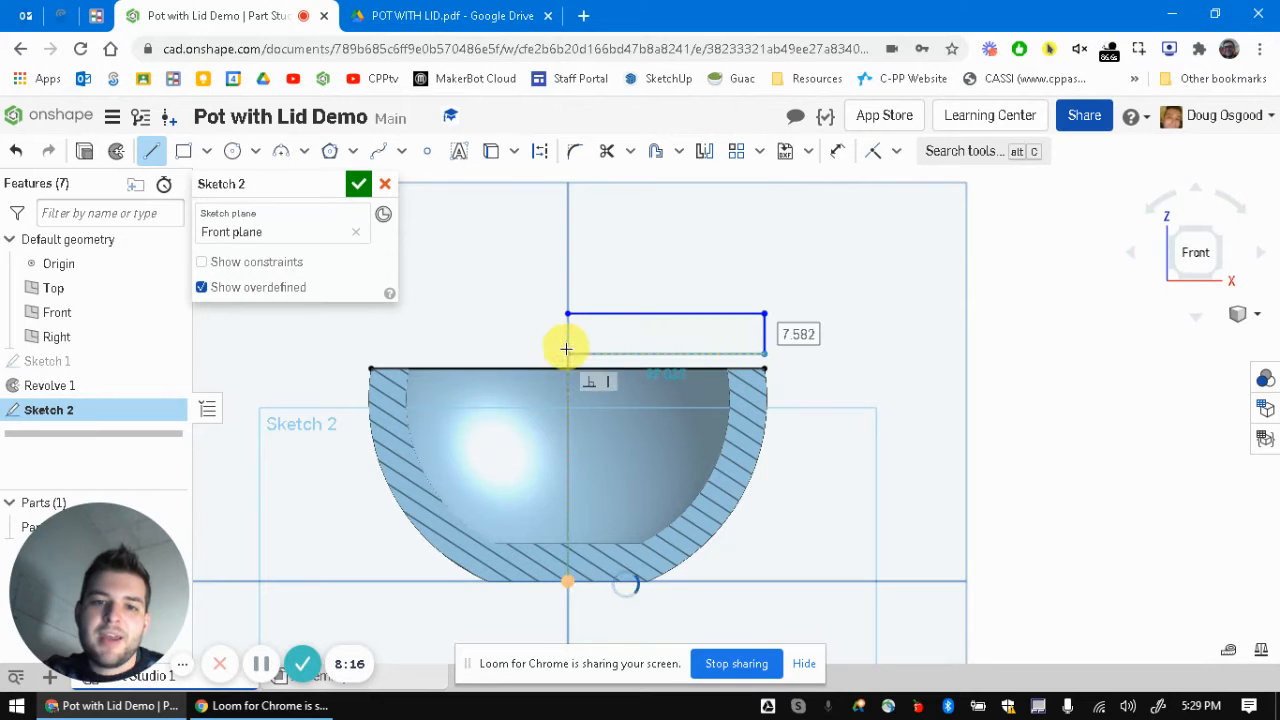
{"action": "left_click", "coordinate": [717, 352]}
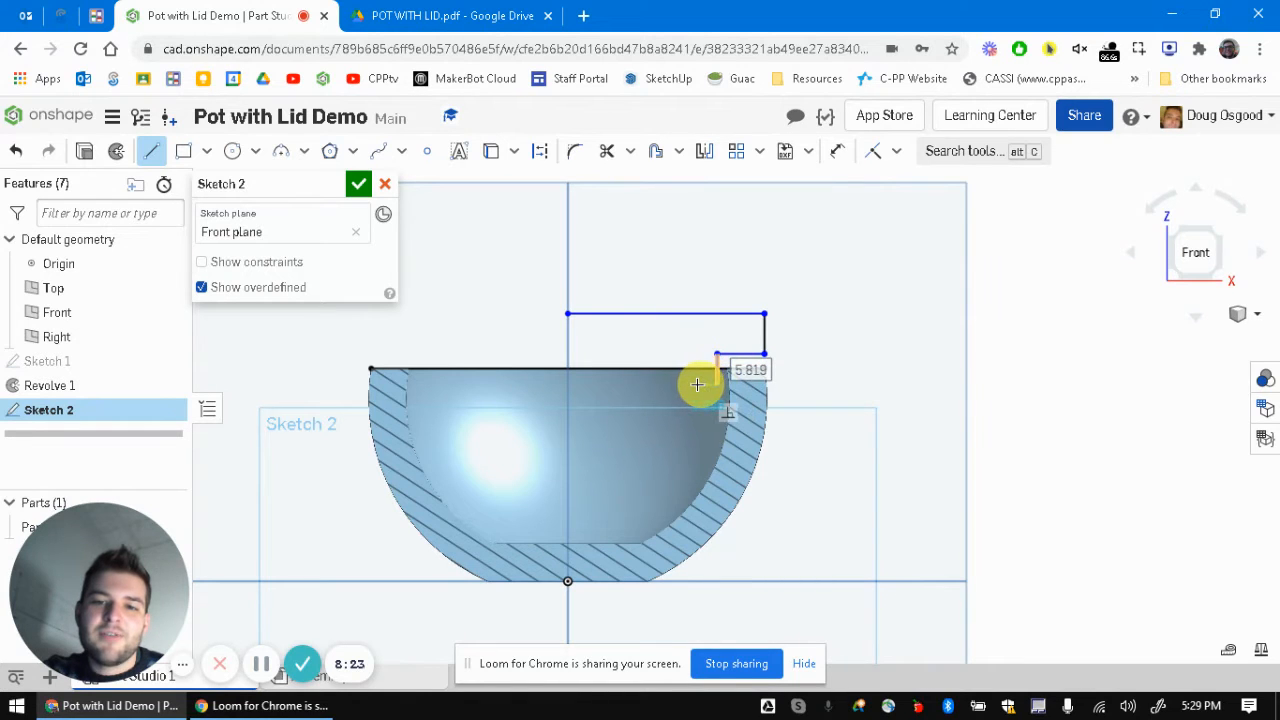
{"action": "left_click", "coordinate": [697, 384]}
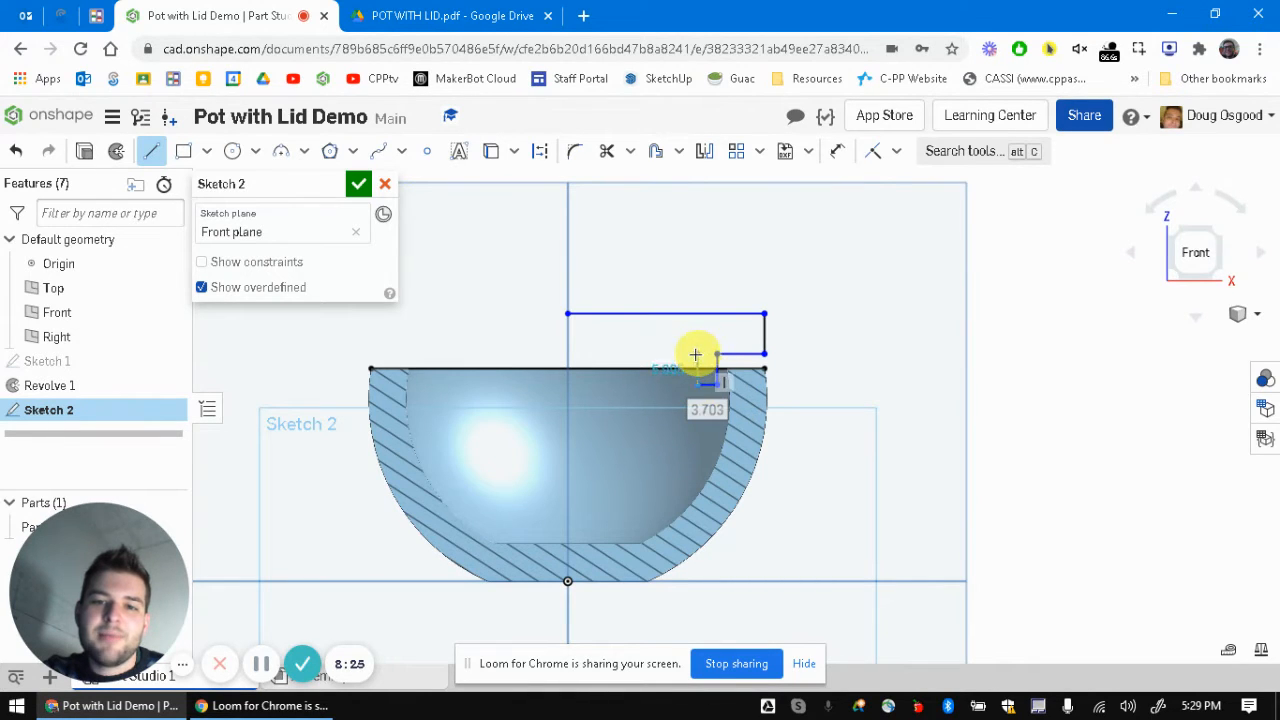
{"action": "left_click", "coordinate": [694, 354]}
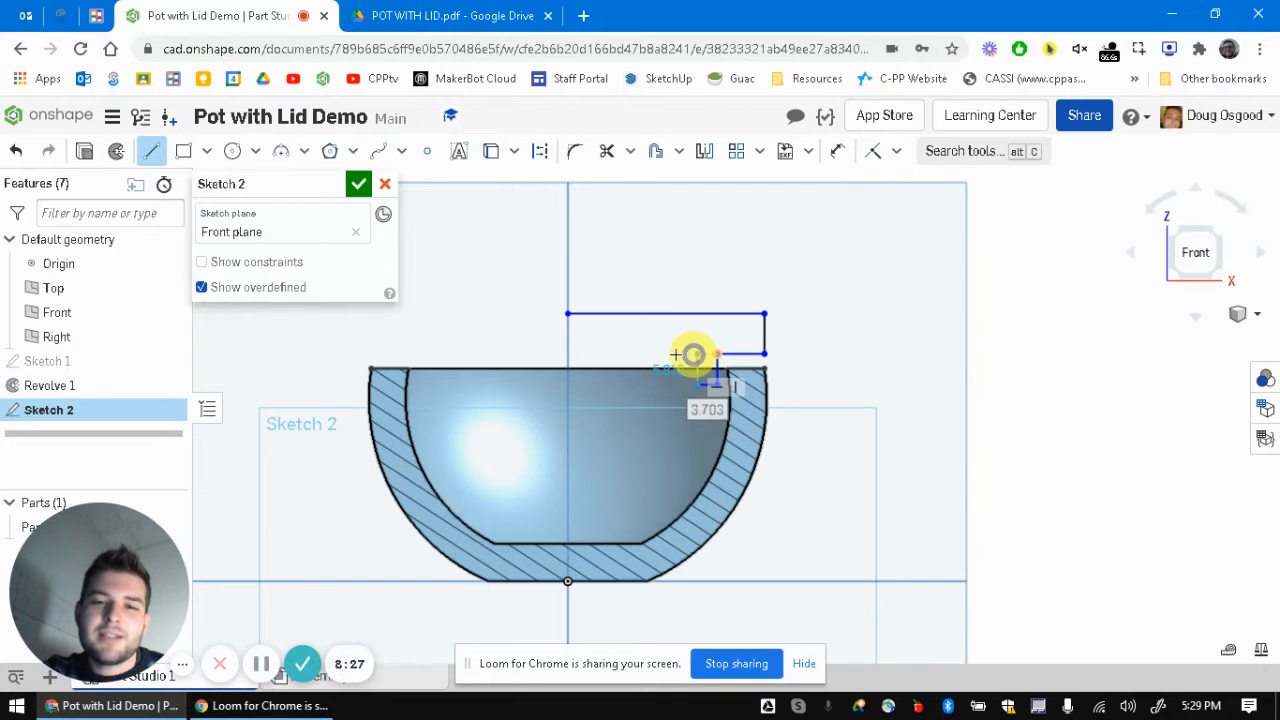
{"action": "left_click", "coordinate": [565, 353]}
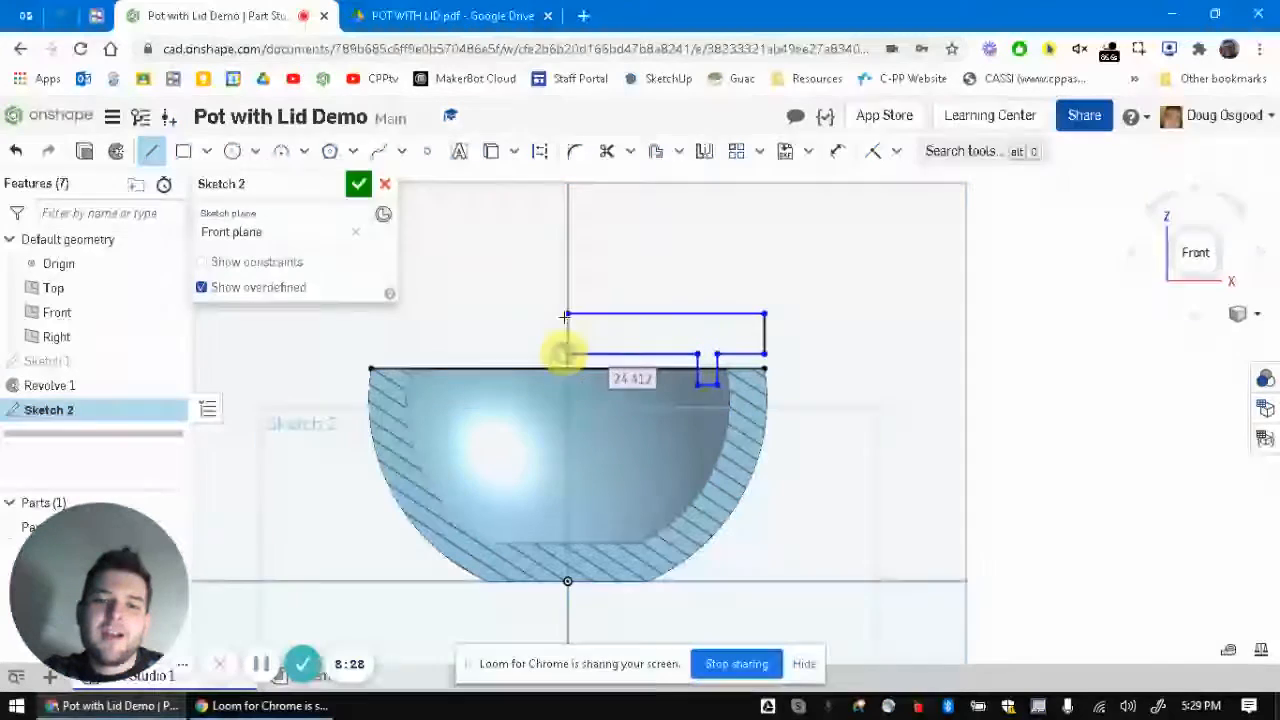
{"action": "left_click", "coordinate": [568, 314]}
{"action": "key", "text": "Escape"}
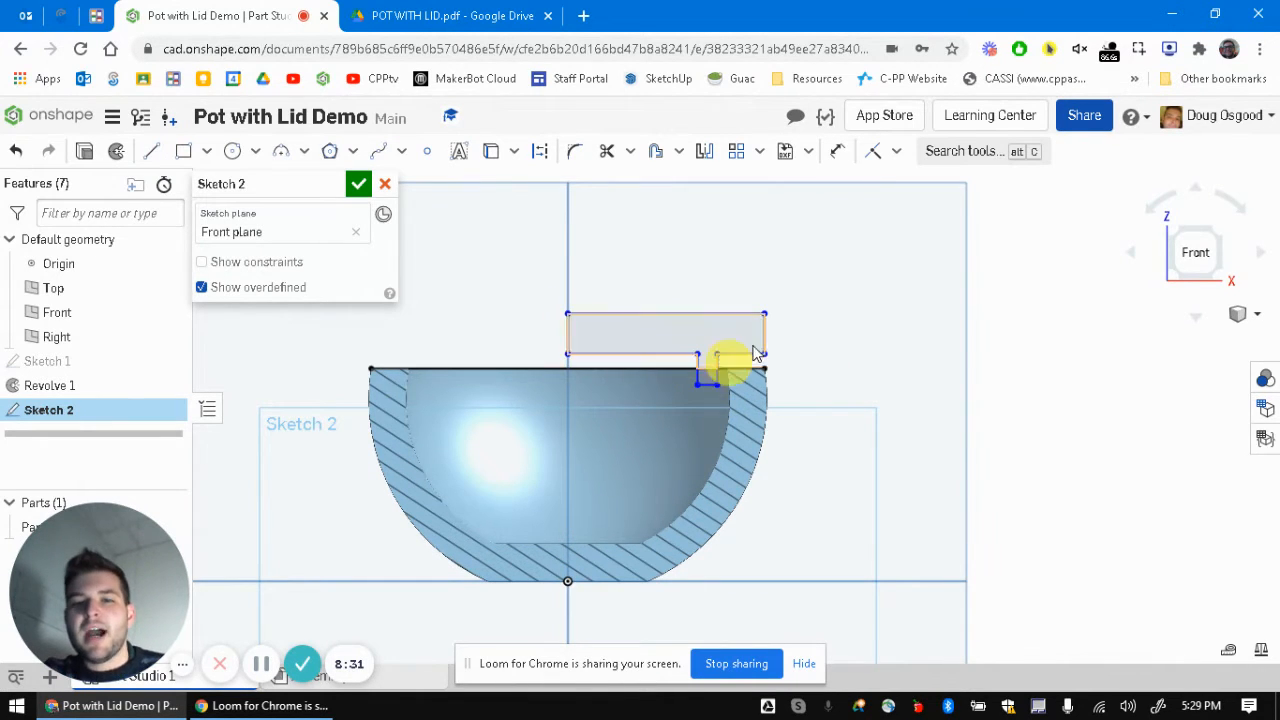
Step: Look up the lip's width in the PDF section and dimension it to 3 mm in the lid sketch
{"action": "scroll", "coordinate": [743, 371], "scroll_direction": "up", "scroll_amount": 4}
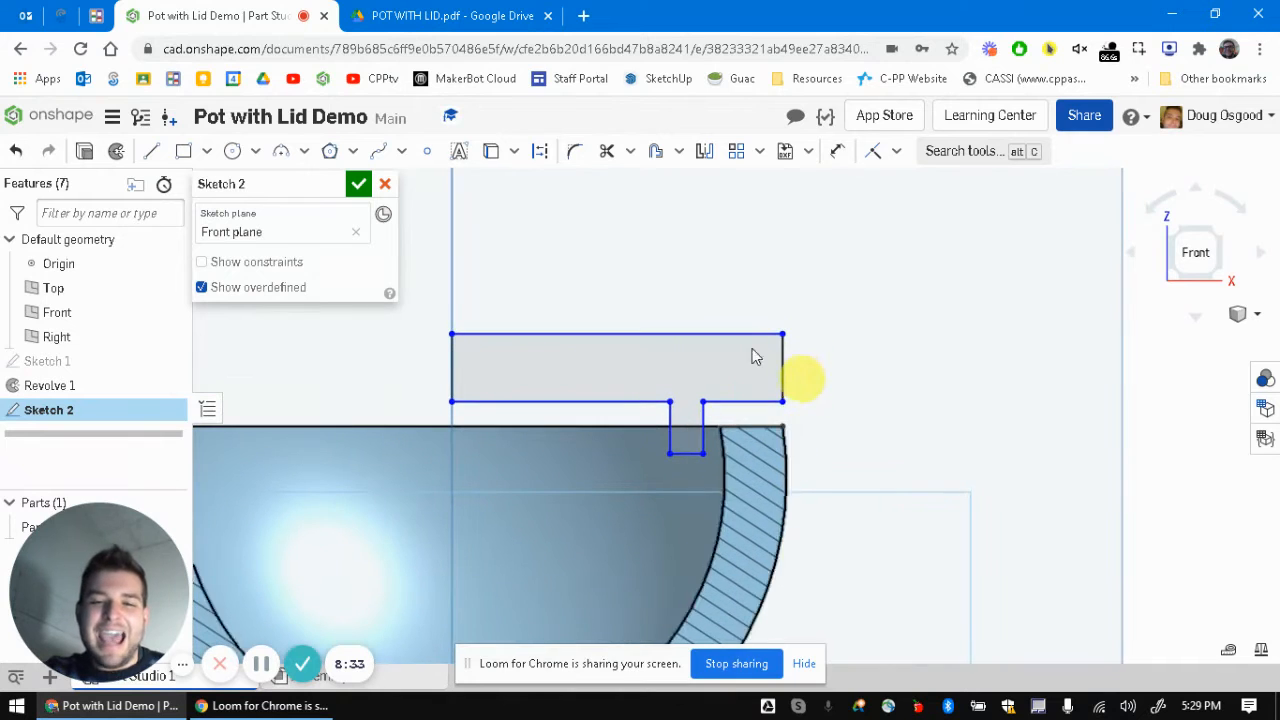
{"action": "left_click", "coordinate": [842, 158]}
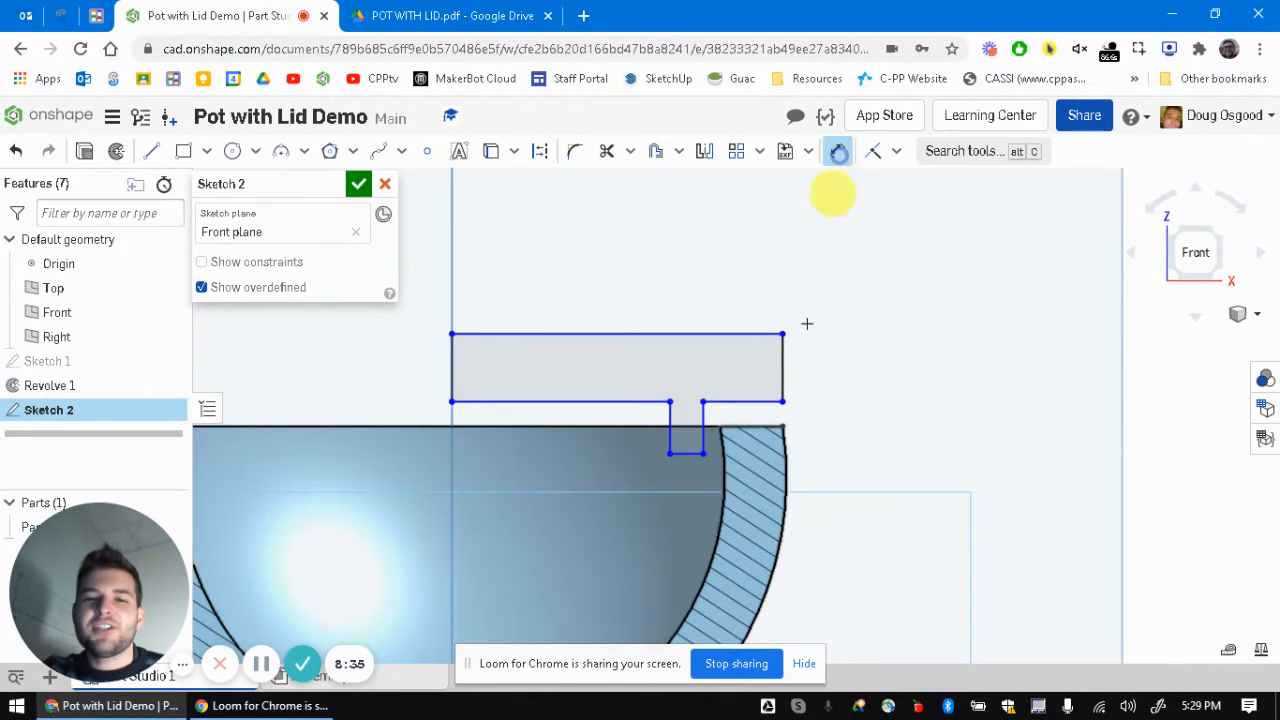
{"action": "key", "text": "ctrl+Tab"}
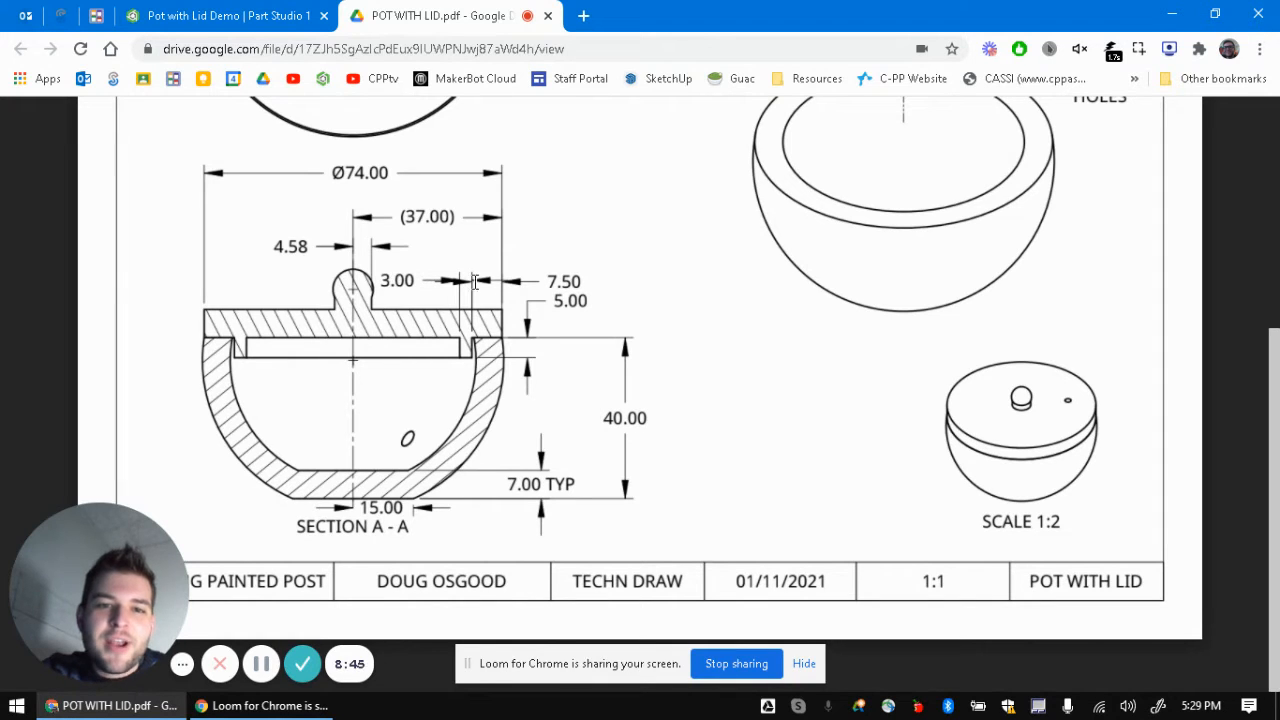
{"action": "left_click", "coordinate": [277, 13]}
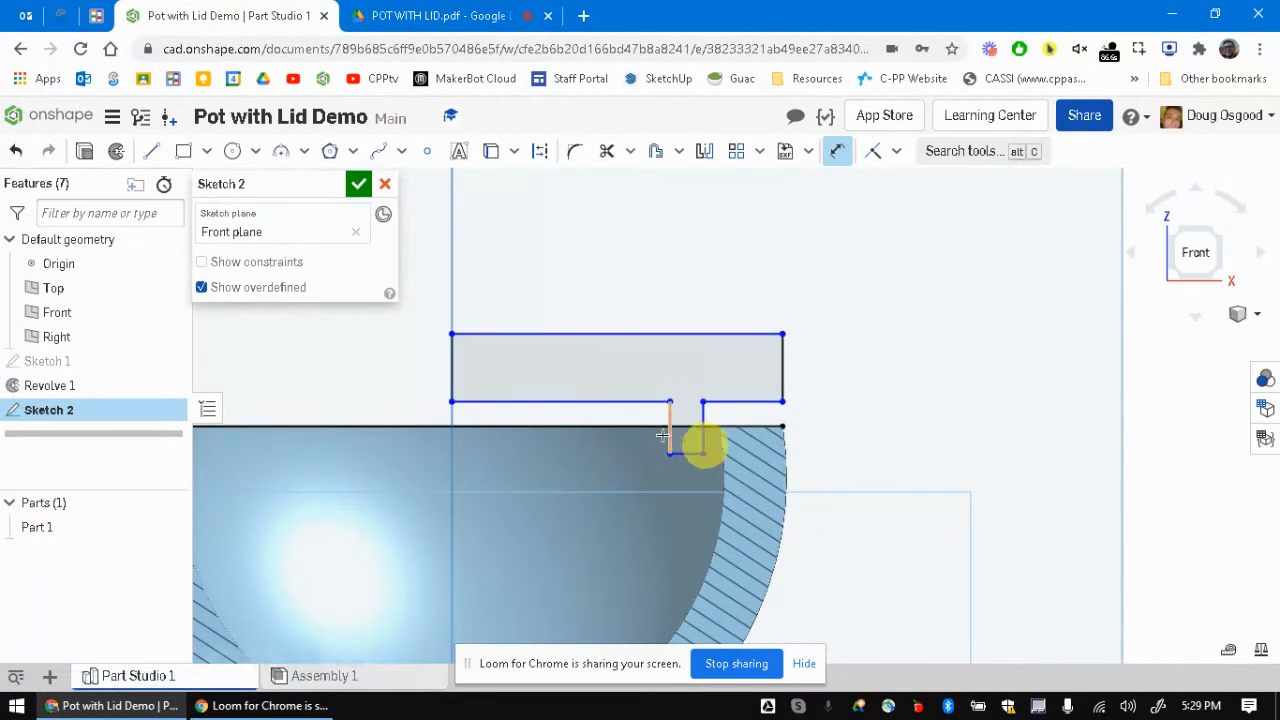
{"action": "left_click_drag", "start_coordinate": [686, 455], "coordinate": [681, 244]}
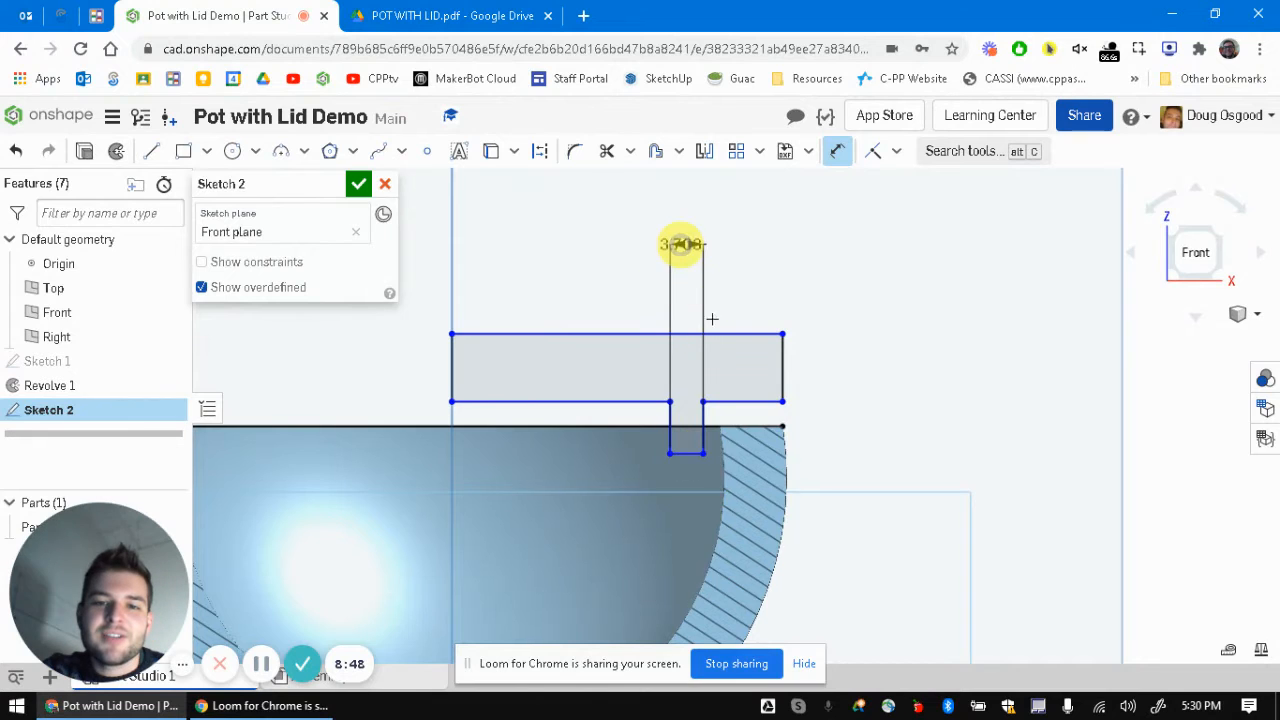
{"action": "type", "text": "3"}
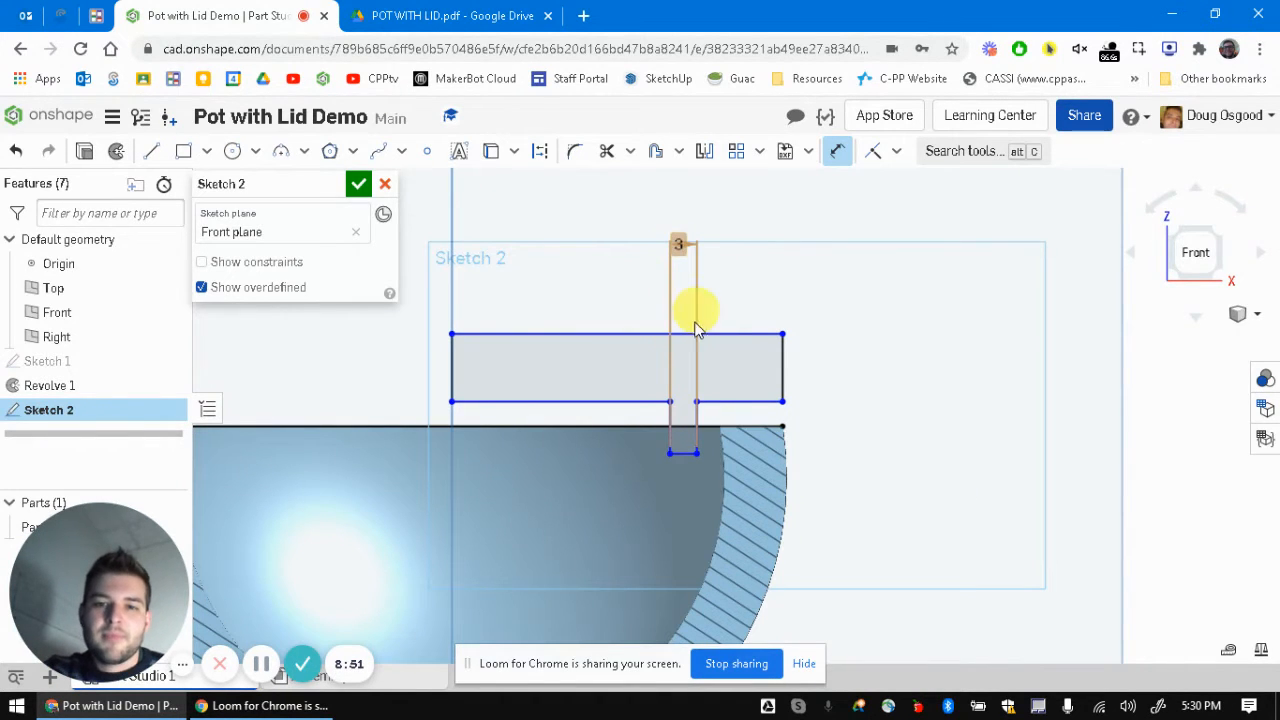
Step: Dimension the lip's outer side 7.5 mm from the lid's outer edge per the PDF and move the dimension text clear of the profile
{"action": "key", "text": "ctrl+Tab"}
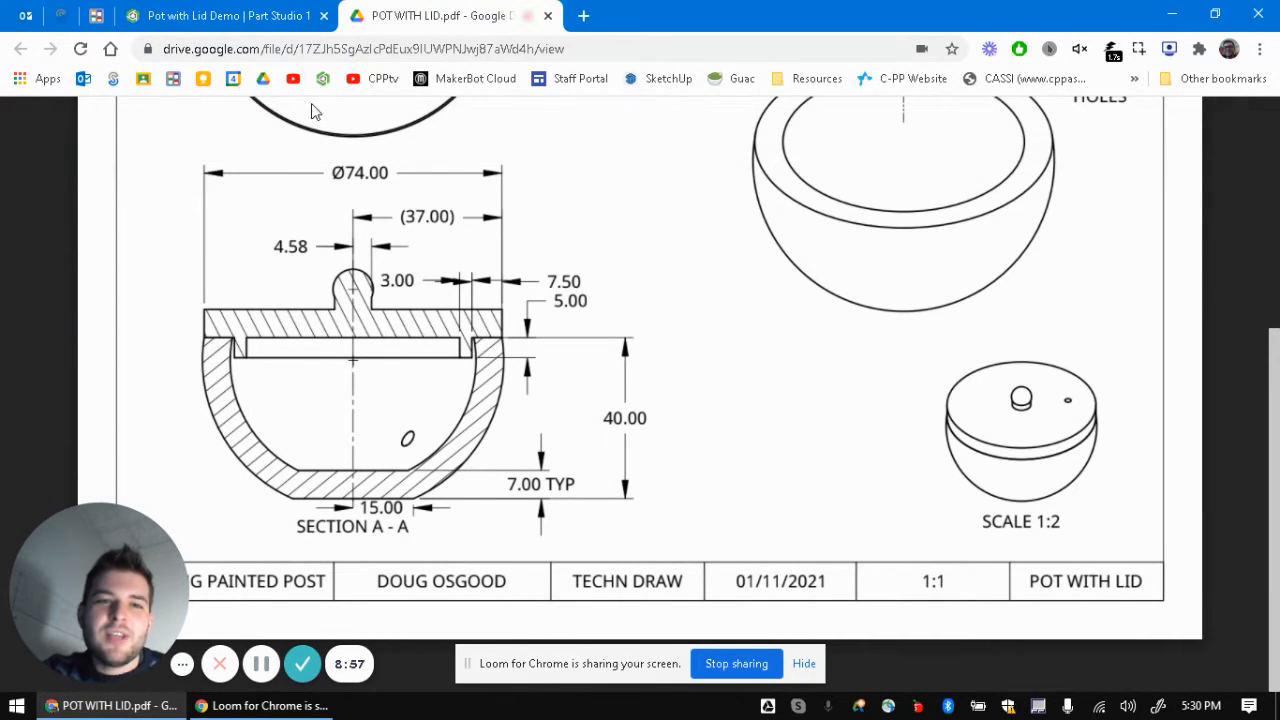
{"action": "left_click", "coordinate": [230, 12]}
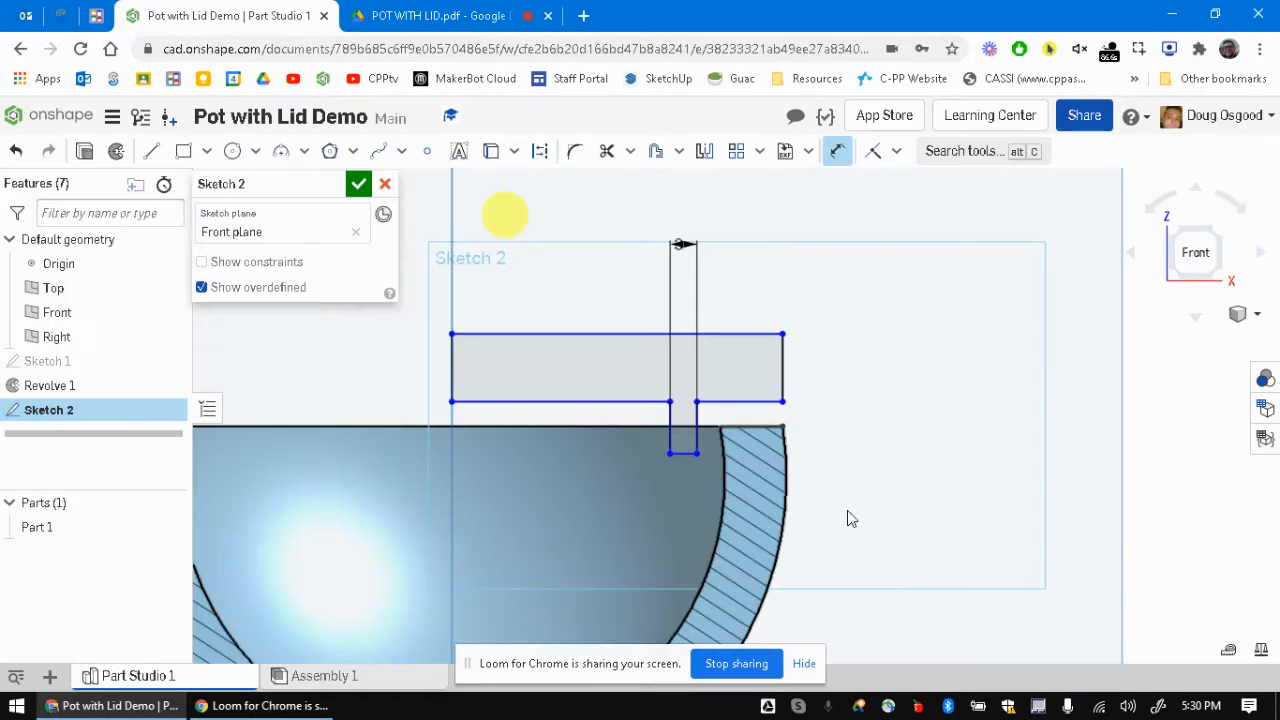
{"action": "left_click", "coordinate": [697, 421]}
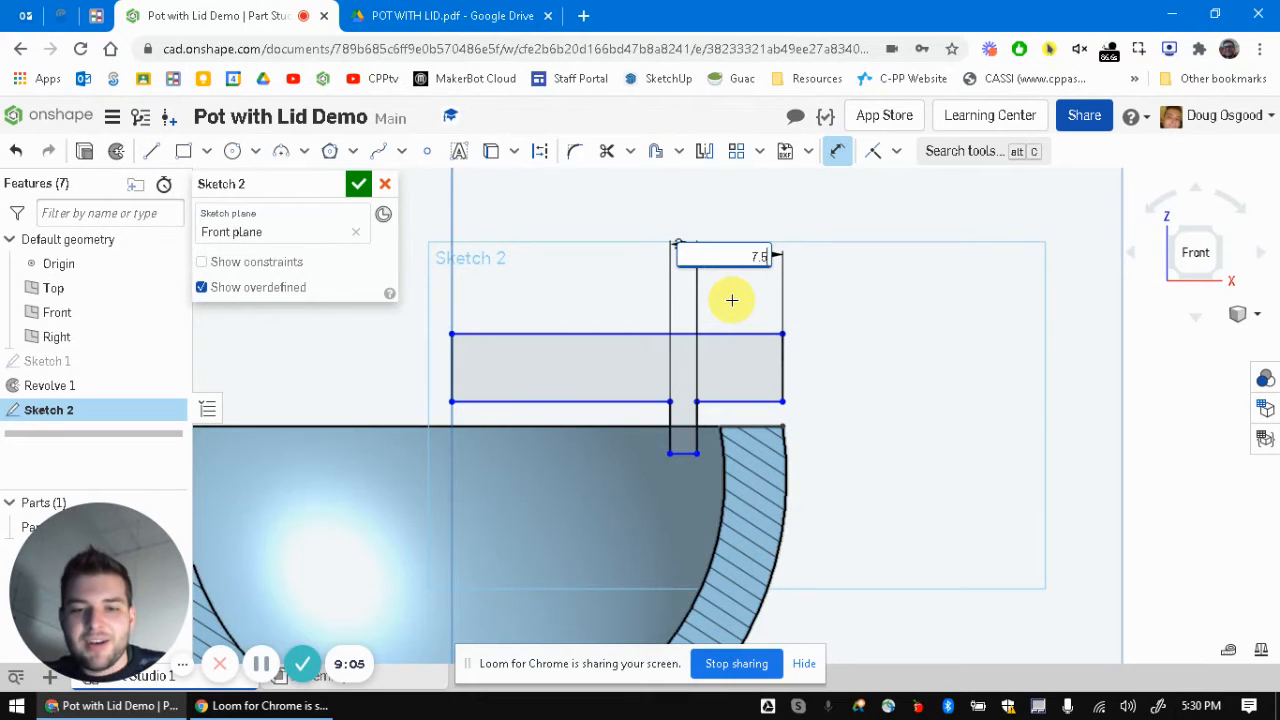
{"action": "type", "text": "7.5"}
{"action": "key", "text": "Return"}
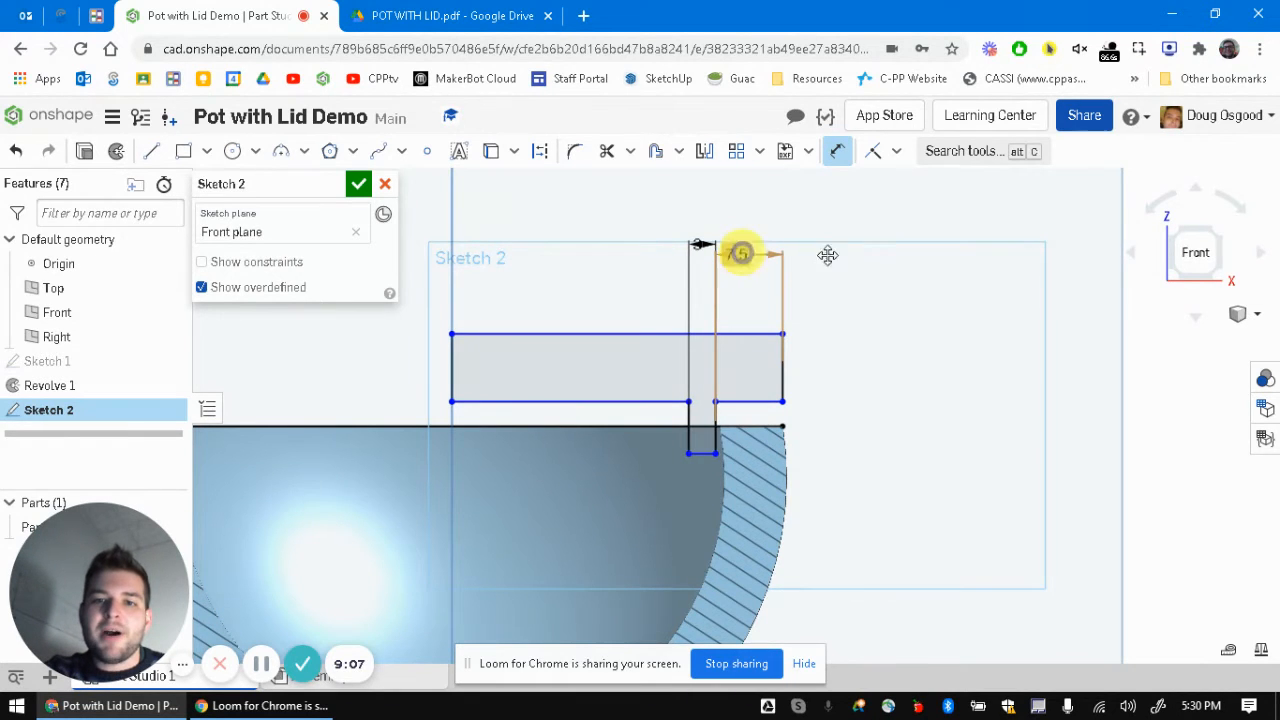
{"action": "left_click_drag", "start_coordinate": [741, 253], "coordinate": [861, 254]}
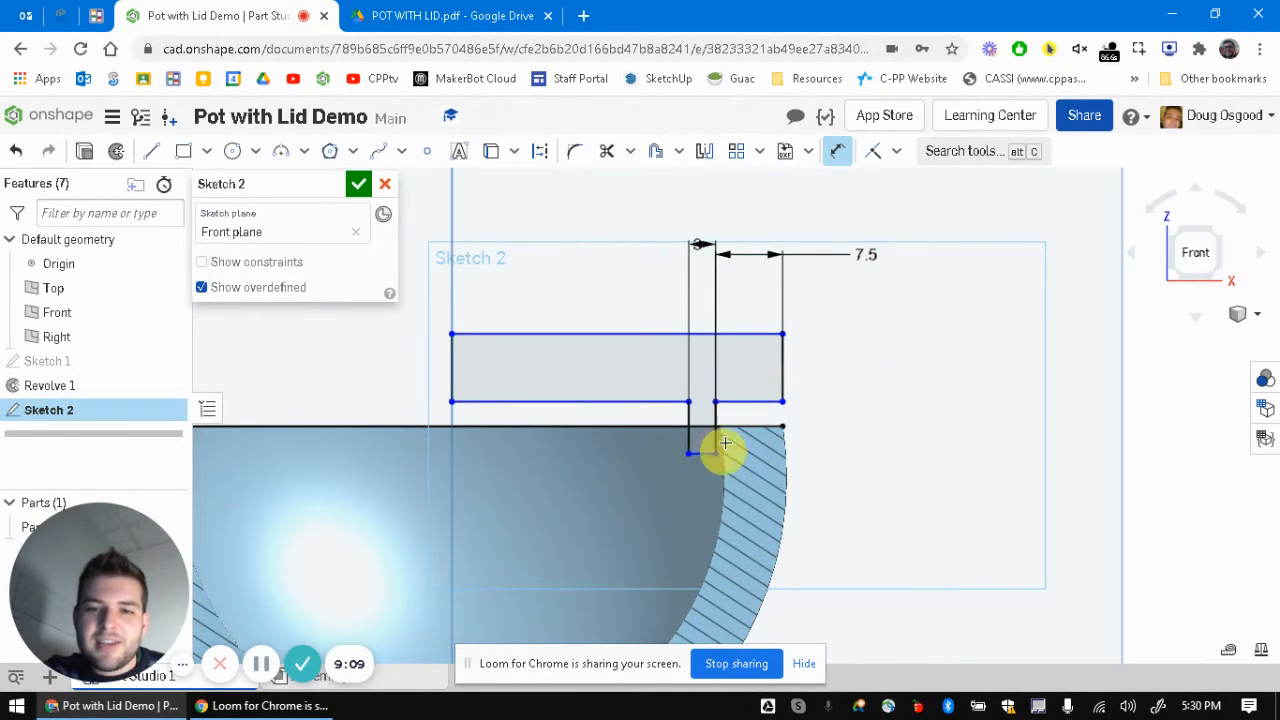
Step: Inspect the lip's clearance to the bowl and add a driven dimension for the lid's radius from the axis to its outer edge
{"action": "scroll", "coordinate": [716, 455], "scroll_direction": "up", "scroll_amount": 3}
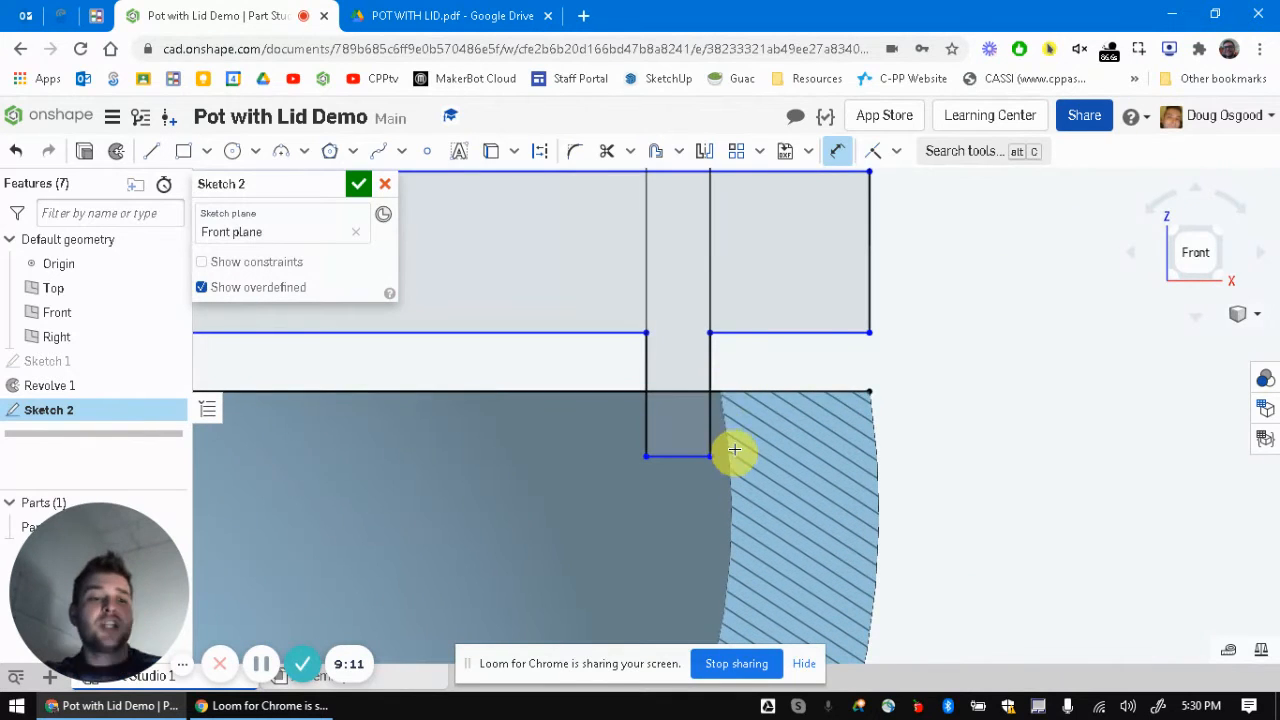
{"action": "scroll", "coordinate": [677, 385], "scroll_direction": "down", "scroll_amount": 4}
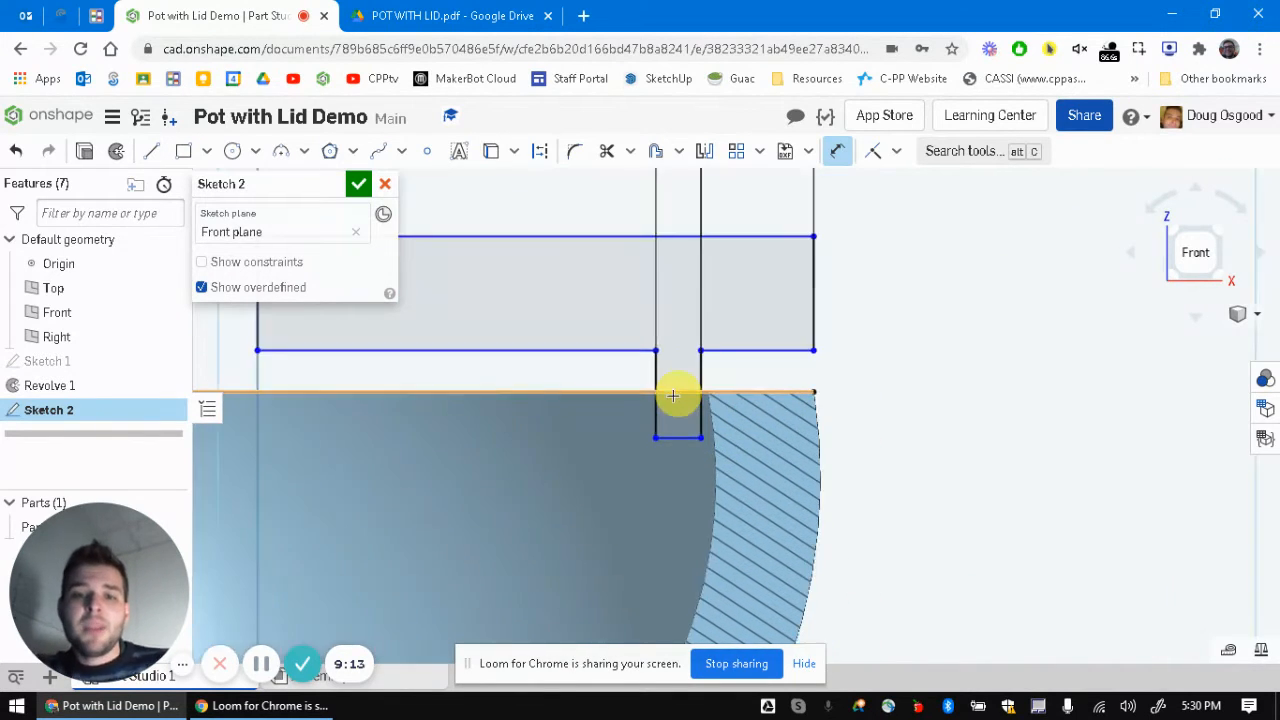
{"action": "scroll", "coordinate": [643, 399], "scroll_direction": "down", "scroll_amount": 3}
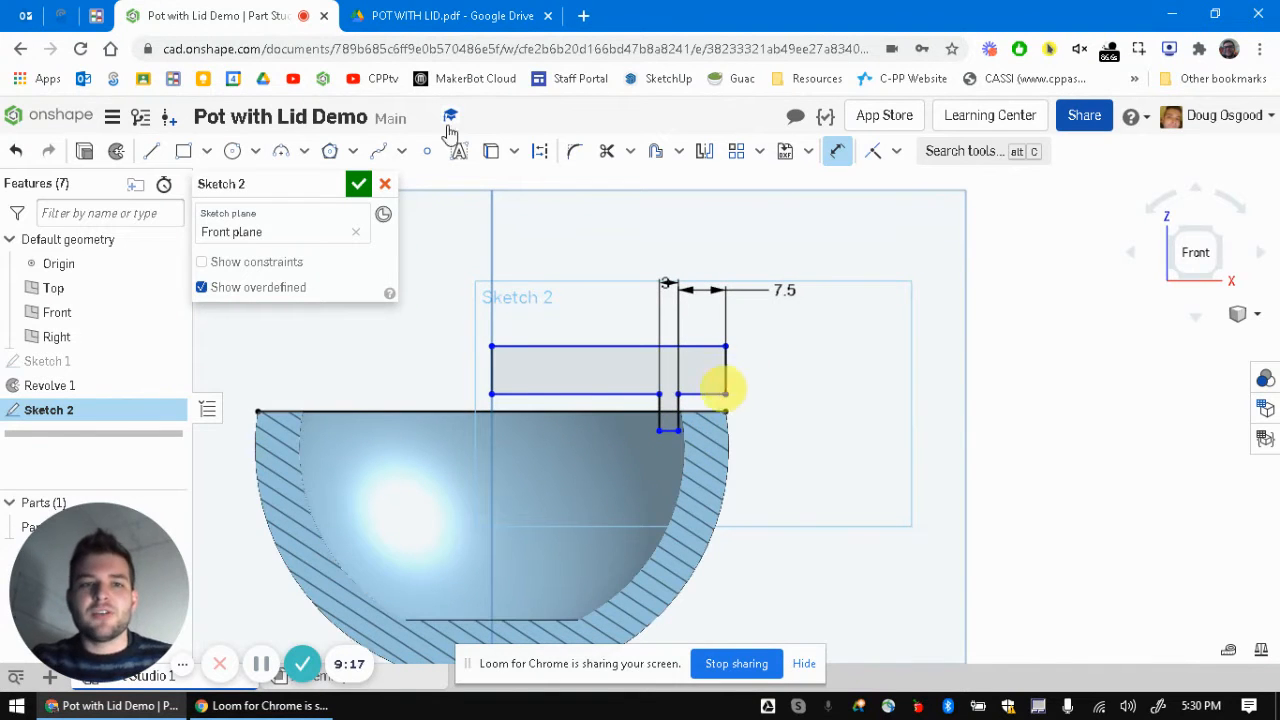
{"action": "left_click", "coordinate": [452, 15]}
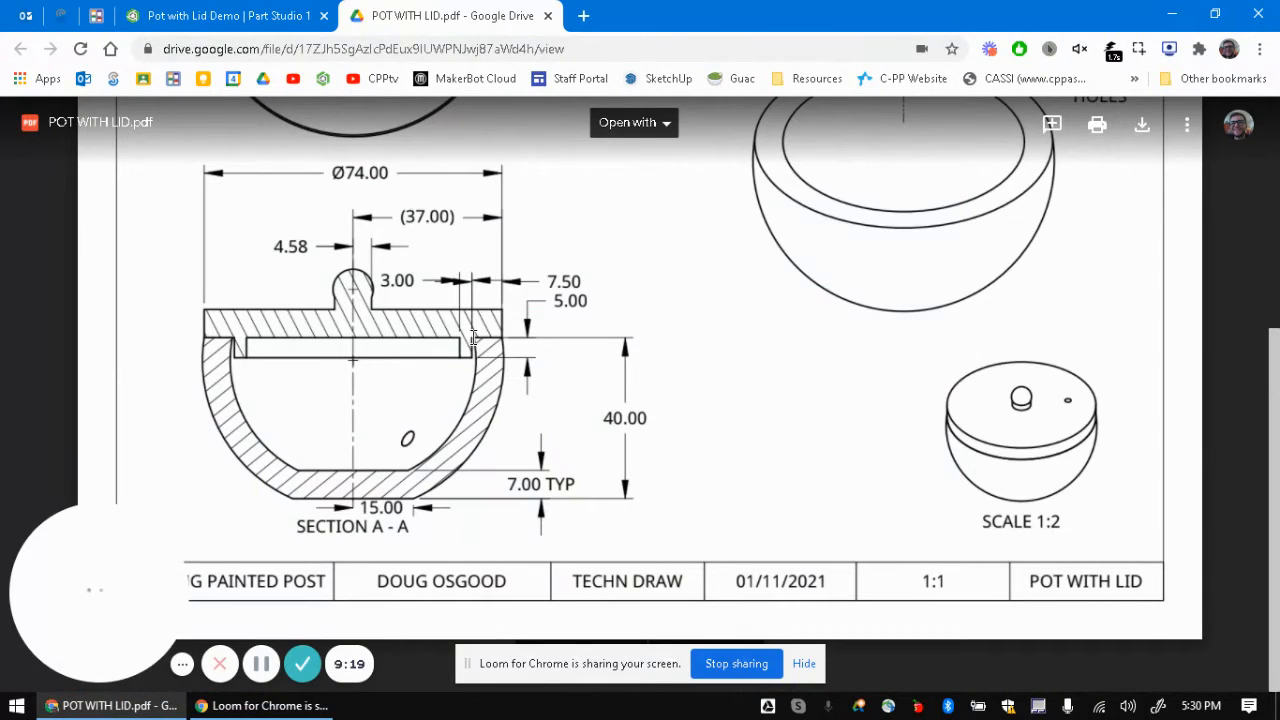
{"action": "left_click", "coordinate": [279, 16]}
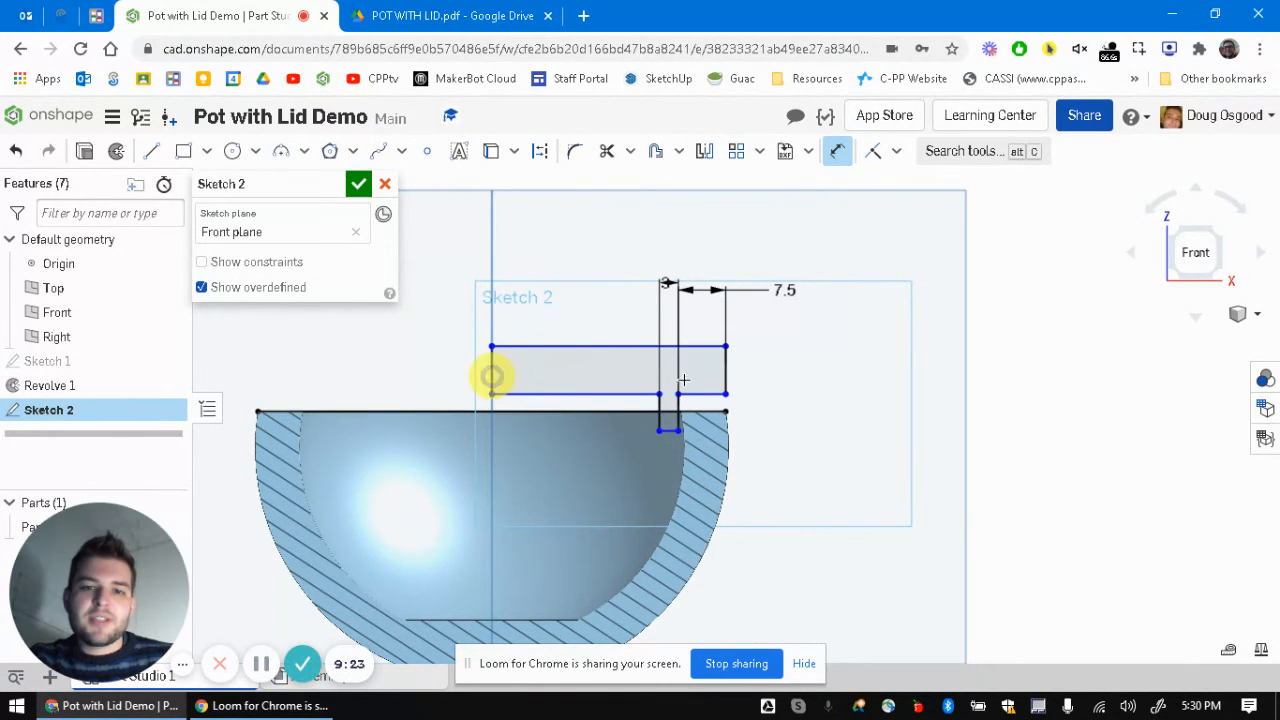
{"action": "left_click", "coordinate": [491, 376]}
{"action": "left_click", "coordinate": [724, 374]}
{"action": "left_click", "coordinate": [621, 223]}
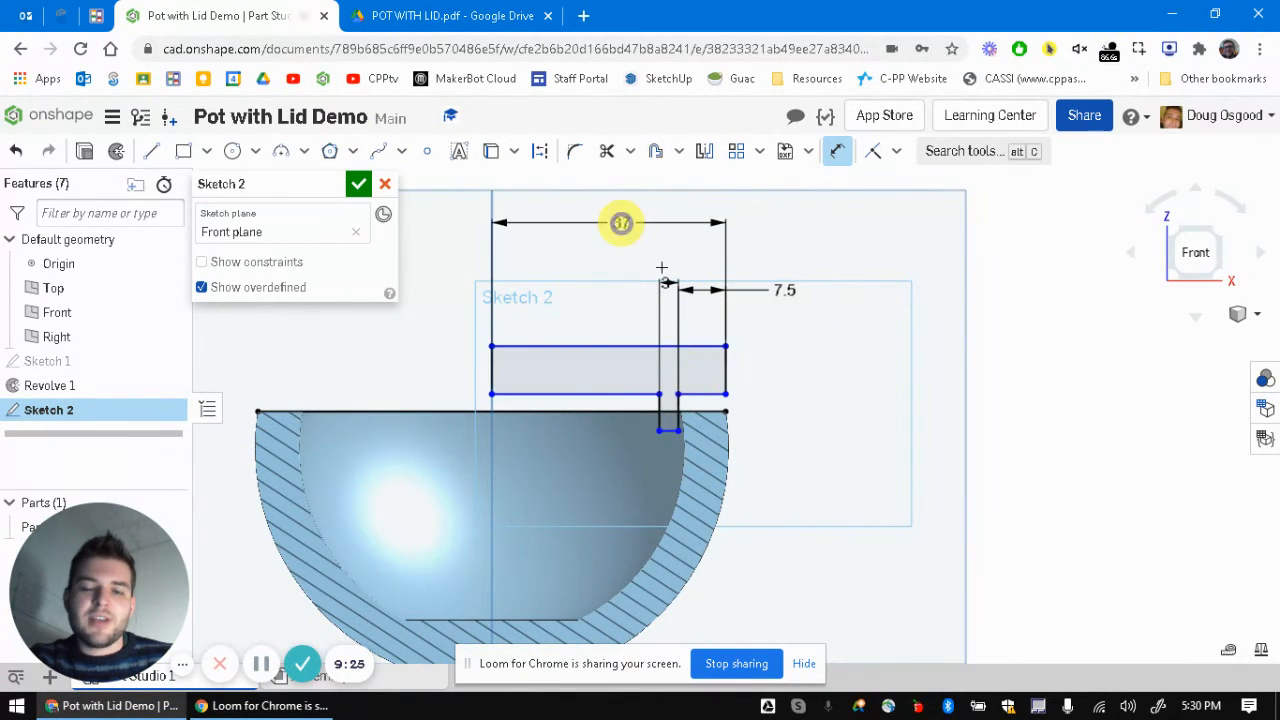
{"action": "key", "text": "Return"}
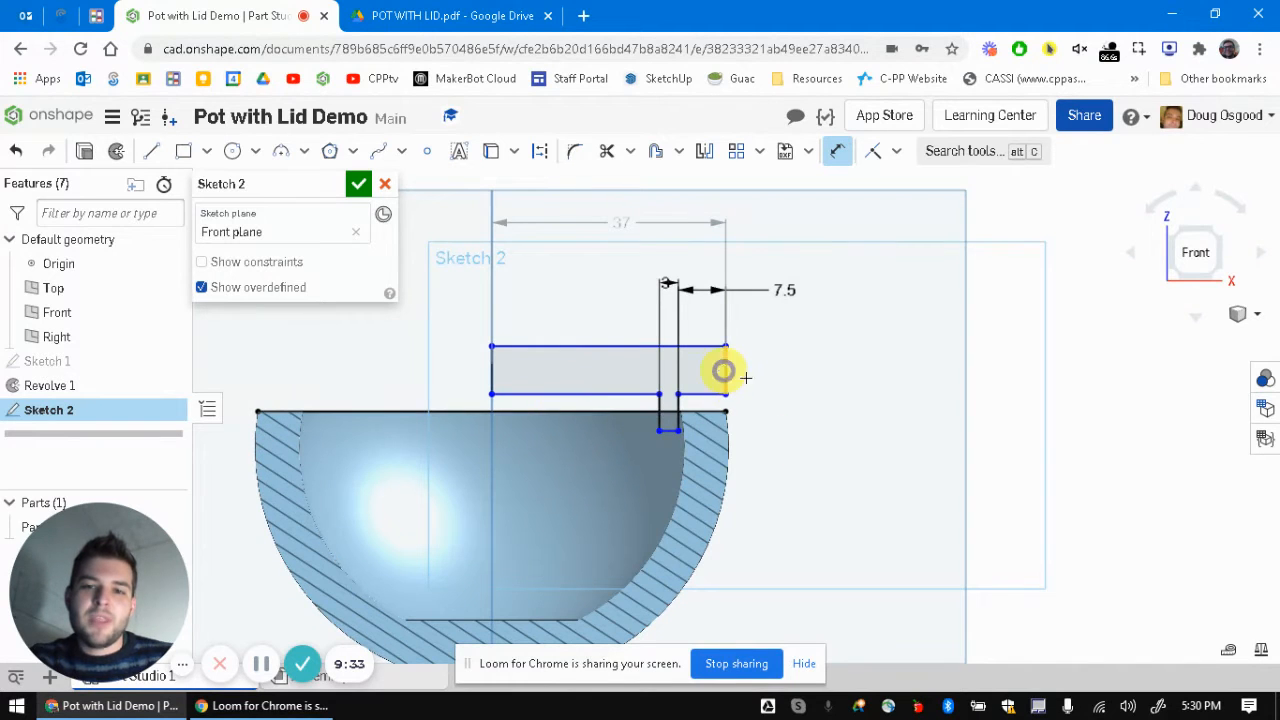
Step: Dimension the lid's thickness to 7 mm at its outer edge
{"action": "left_click", "coordinate": [724, 372]}
{"action": "type", "text": "7.58215"}
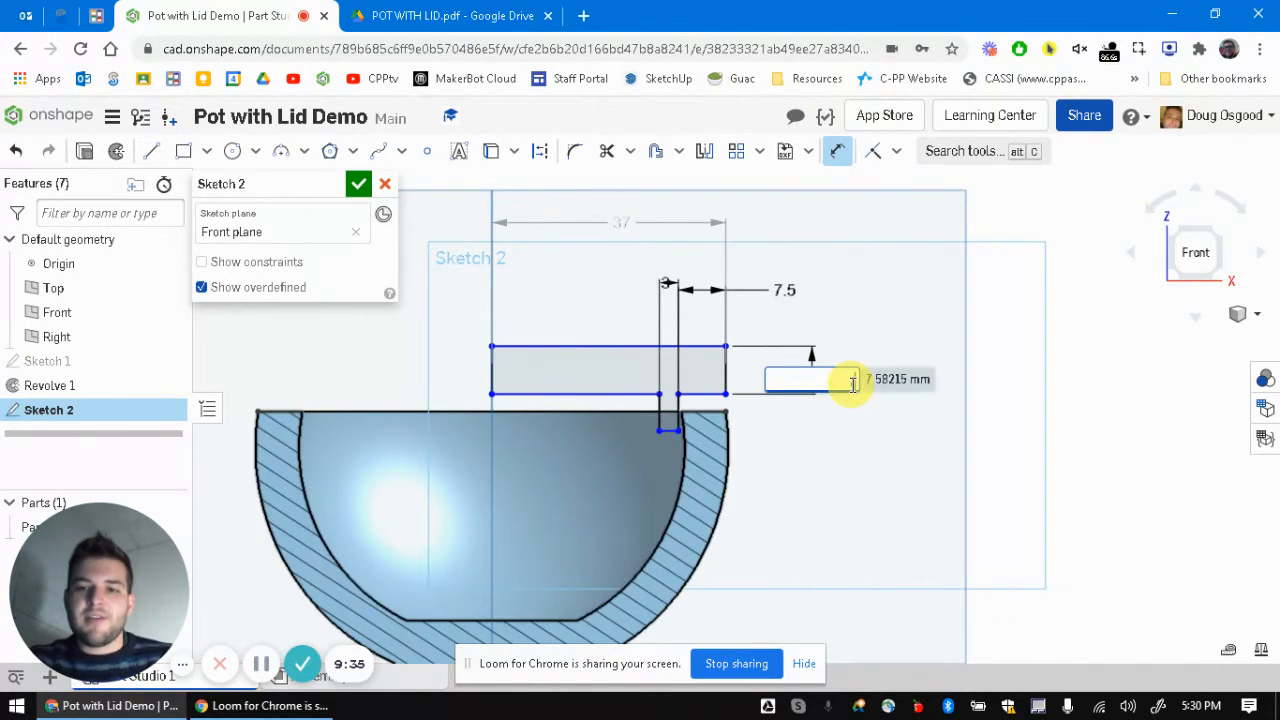
{"action": "key", "text": "Return"}
Step: Check the PDF section for the remaining lid dimensions and return to the lid sketch
{"action": "scroll", "coordinate": [700, 374], "scroll_direction": "up", "scroll_amount": 3}
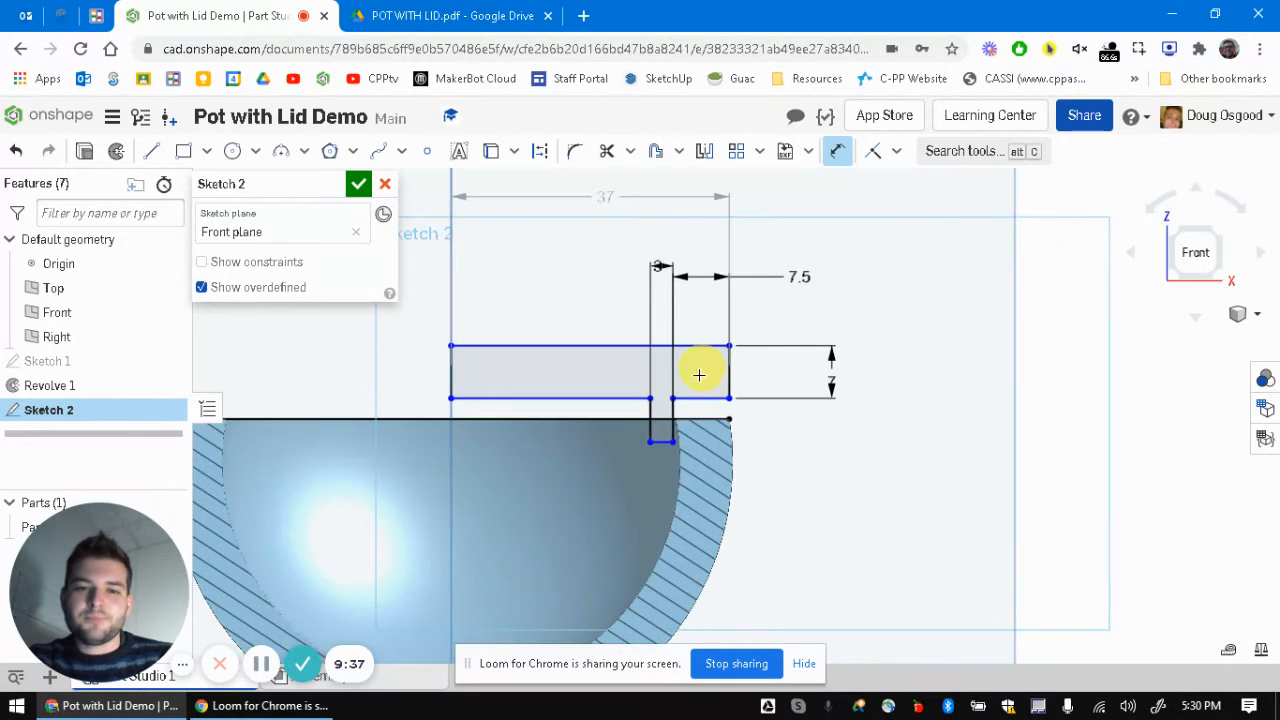
{"action": "left_click", "coordinate": [445, 16]}
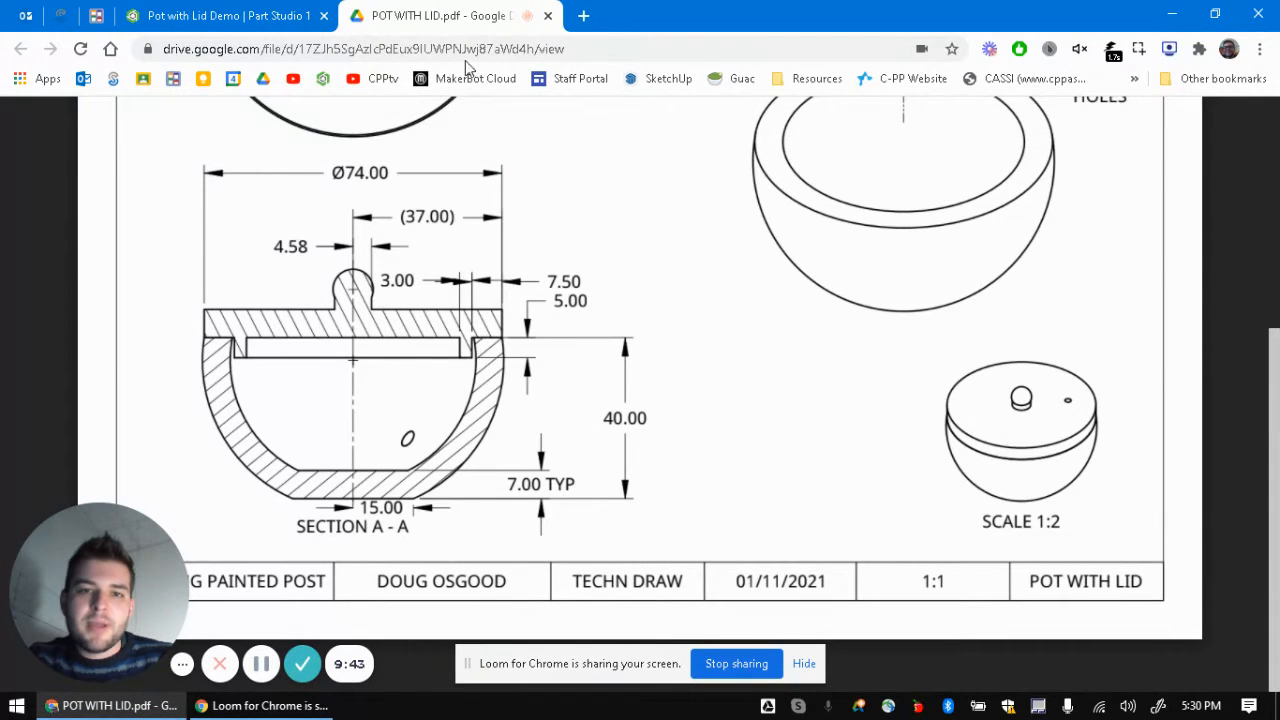
{"action": "left_click", "coordinate": [290, 16]}
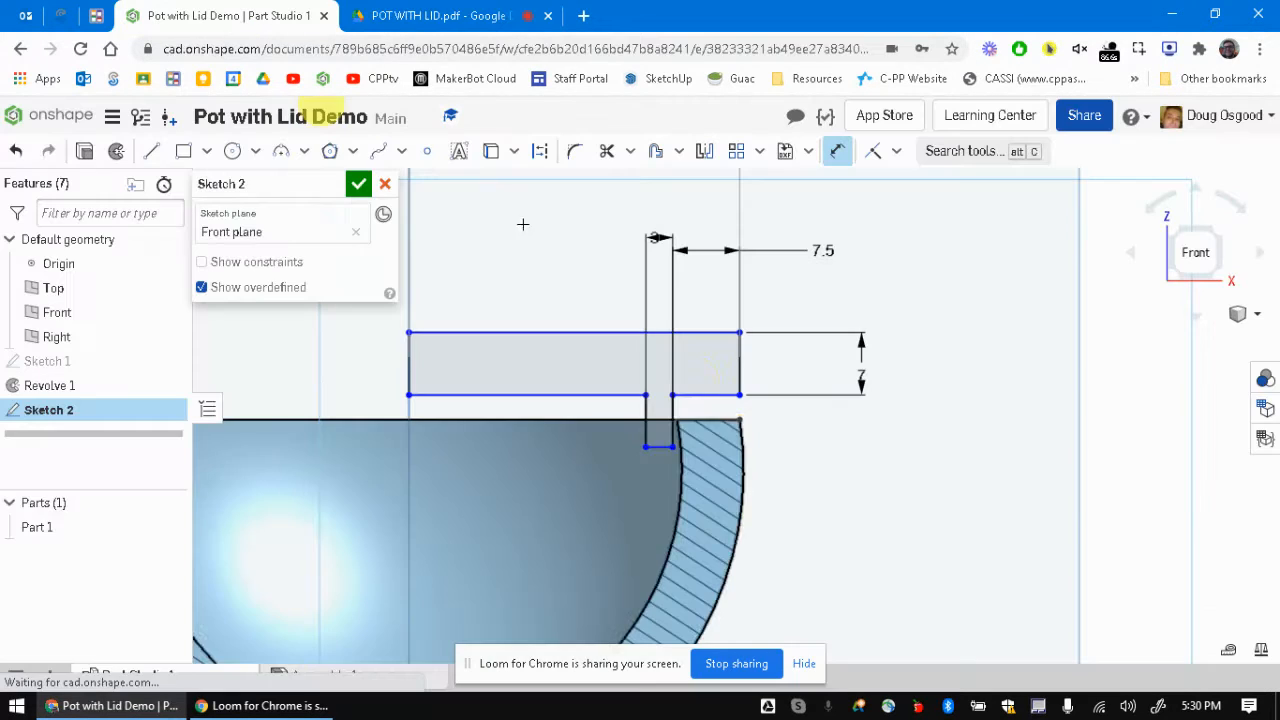
Step: Dimension the lip's depth below the lid's underside to 5 mm
{"action": "left_click", "coordinate": [706, 395]}
{"action": "left_click", "coordinate": [657, 447]}
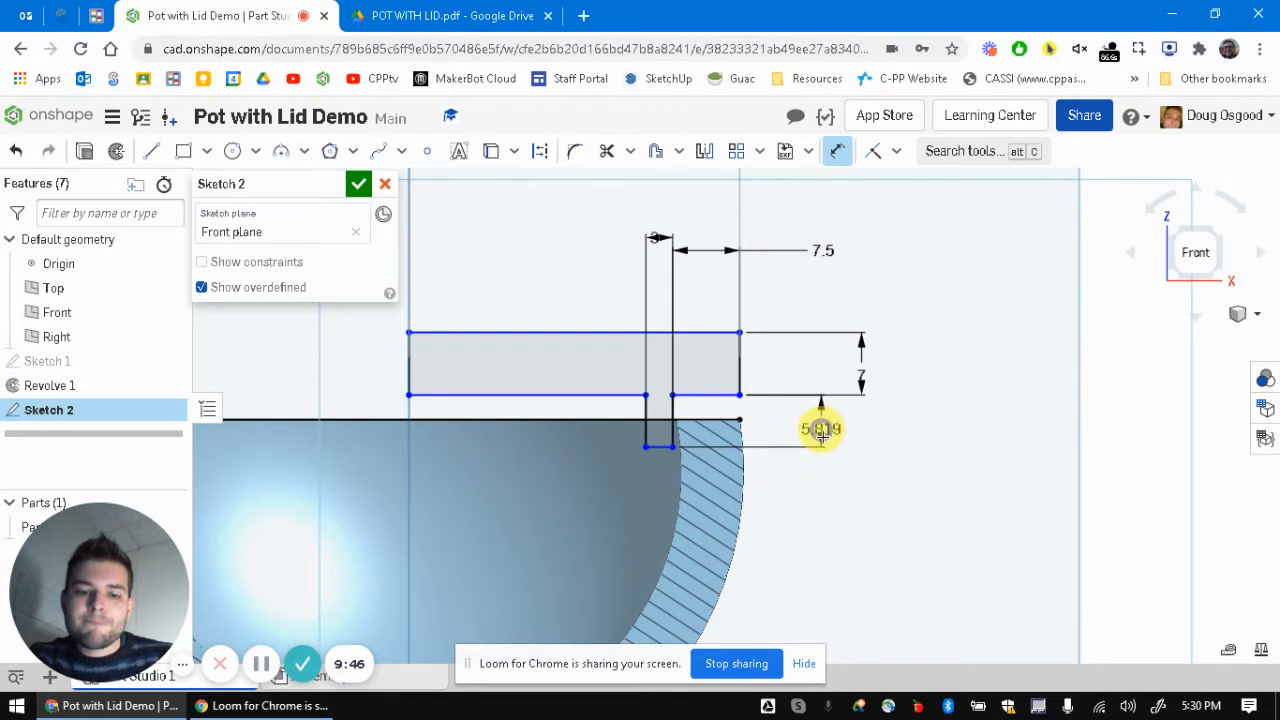
{"action": "left_click", "coordinate": [821, 430]}
{"action": "type", "text": "5"}
{"action": "key", "text": "Return"}
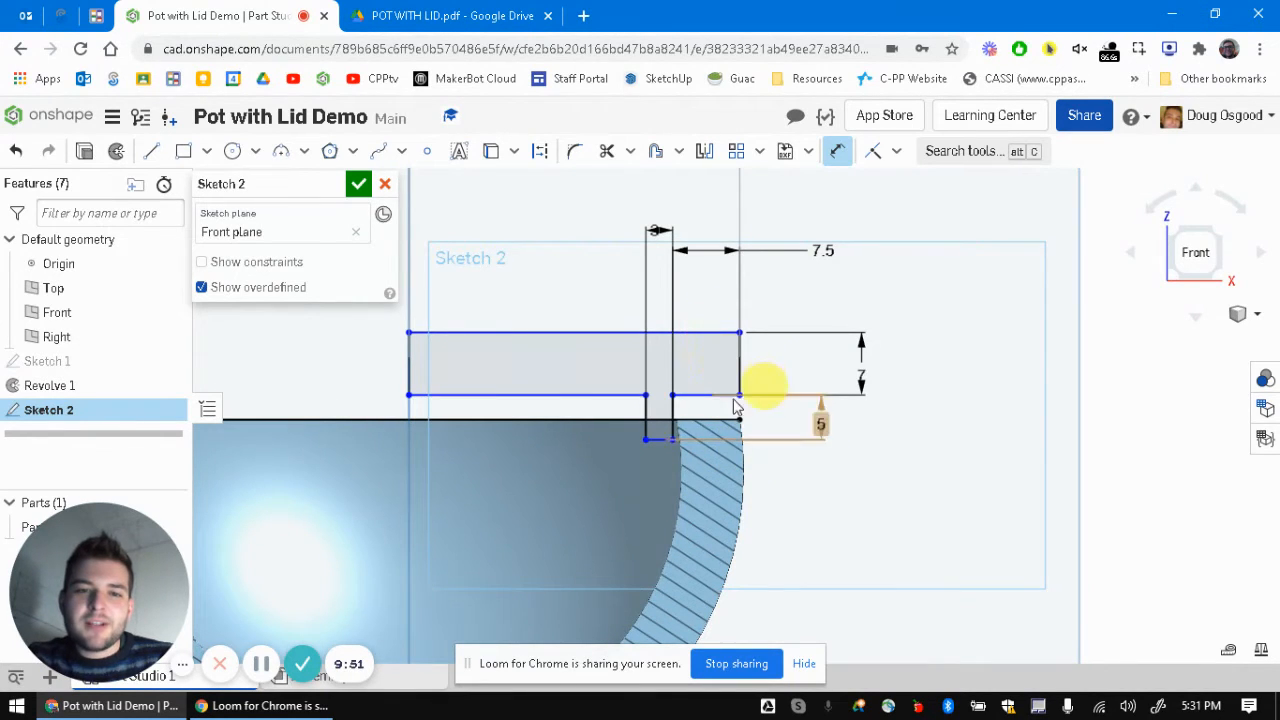
Step: Test how freely the lid profile can still move above the bowl by shifting its upper edge
{"action": "scroll", "coordinate": [466, 470], "scroll_direction": "up", "scroll_amount": 2}
{"action": "scroll", "coordinate": [476, 472], "scroll_direction": "down", "scroll_amount": 3}
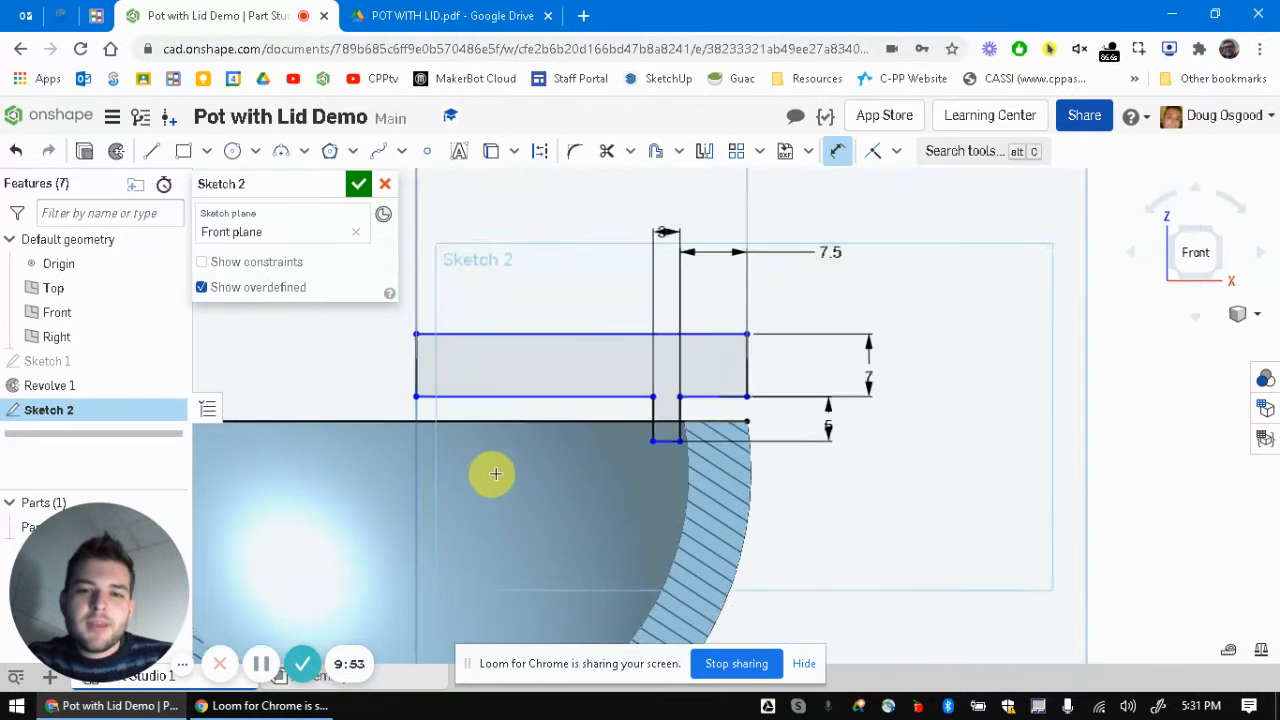
{"action": "middle_click_drag", "start_coordinate": [543, 491], "coordinate": [564, 440]}
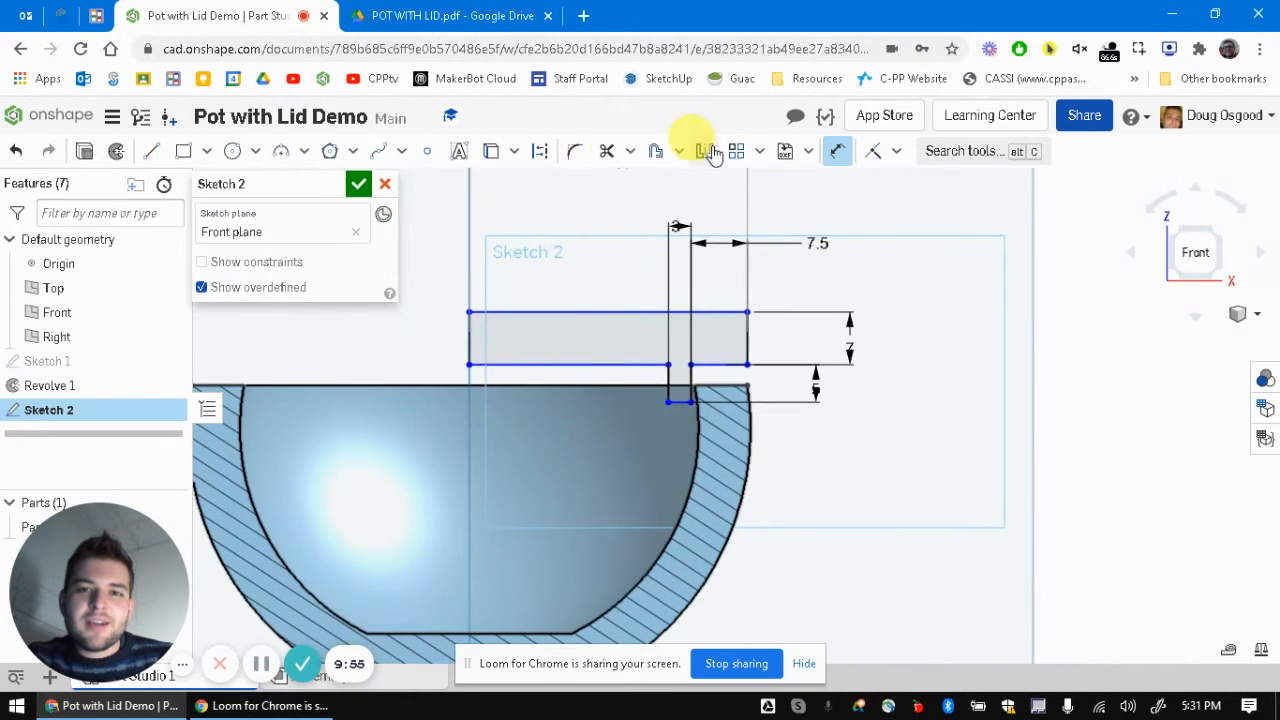
{"action": "left_click", "coordinate": [835, 155]}
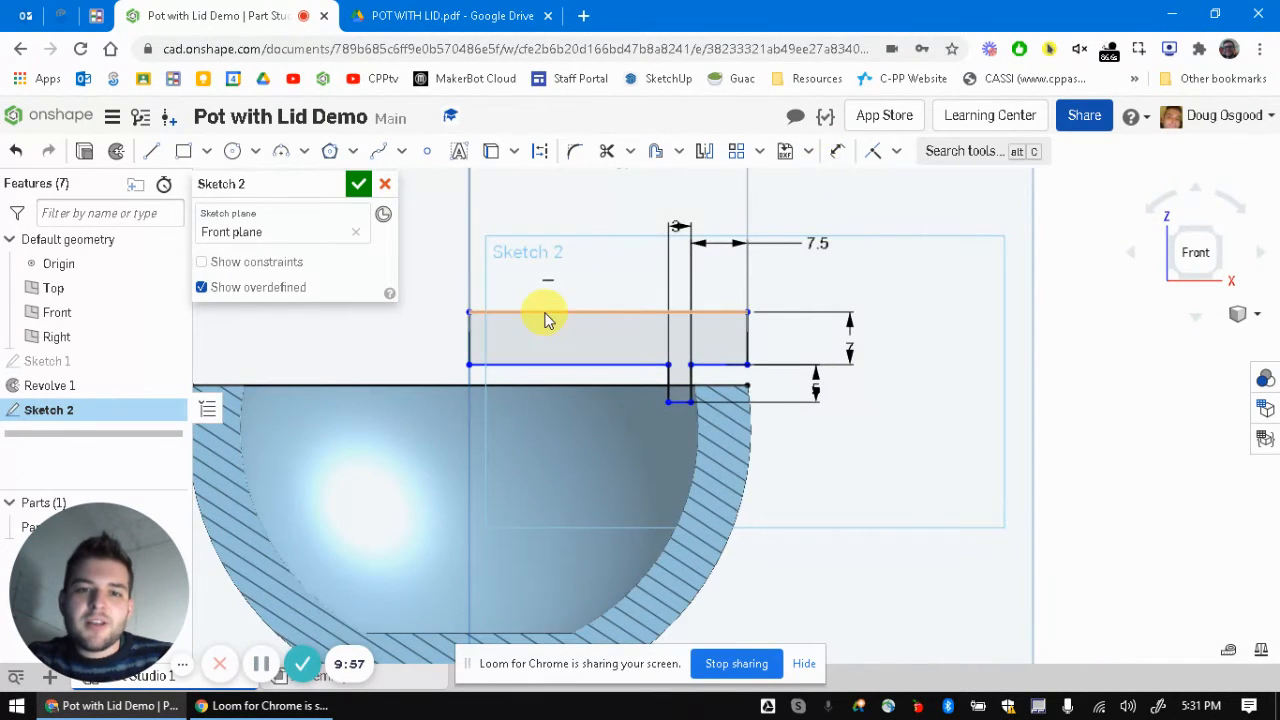
{"action": "left_click_drag", "start_coordinate": [555, 313], "coordinate": [750, 330]}
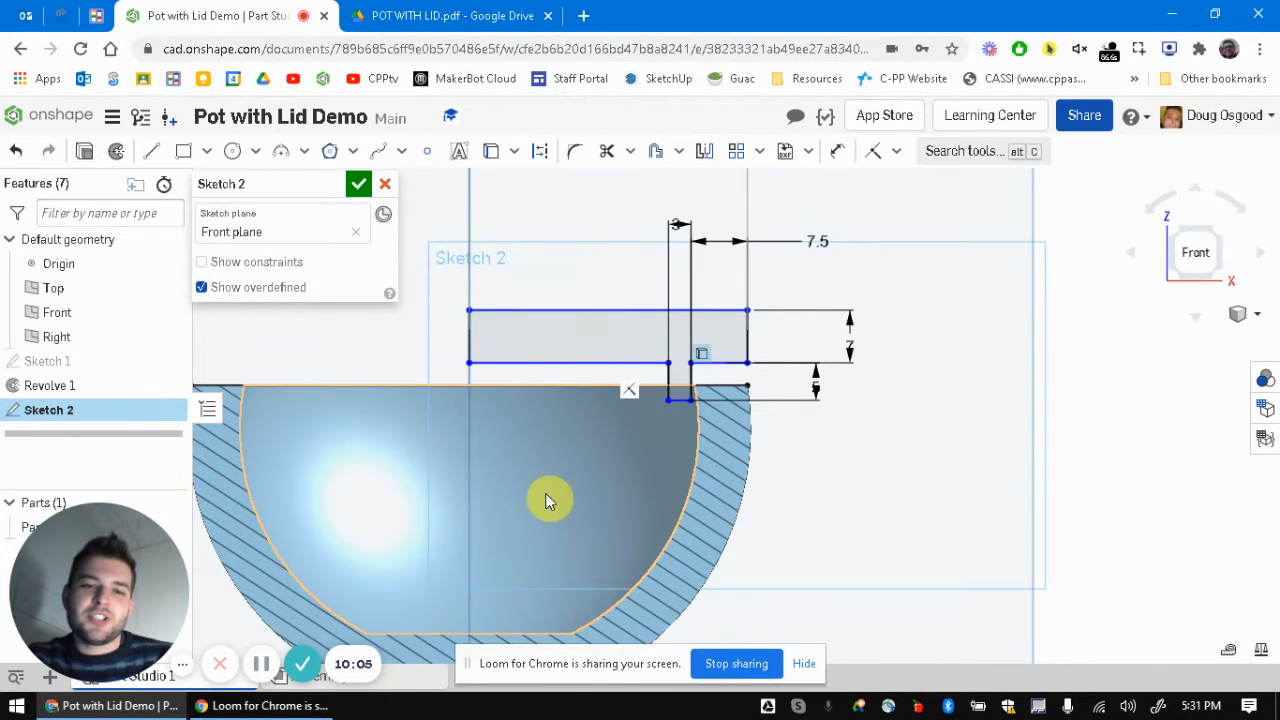
Step: Dimension the lid's underside 3 mm above the bowl's rim and finish the lid sketch
{"action": "middle_click_drag", "start_coordinate": [545, 493], "coordinate": [554, 384]}
{"action": "key", "text": "u"}
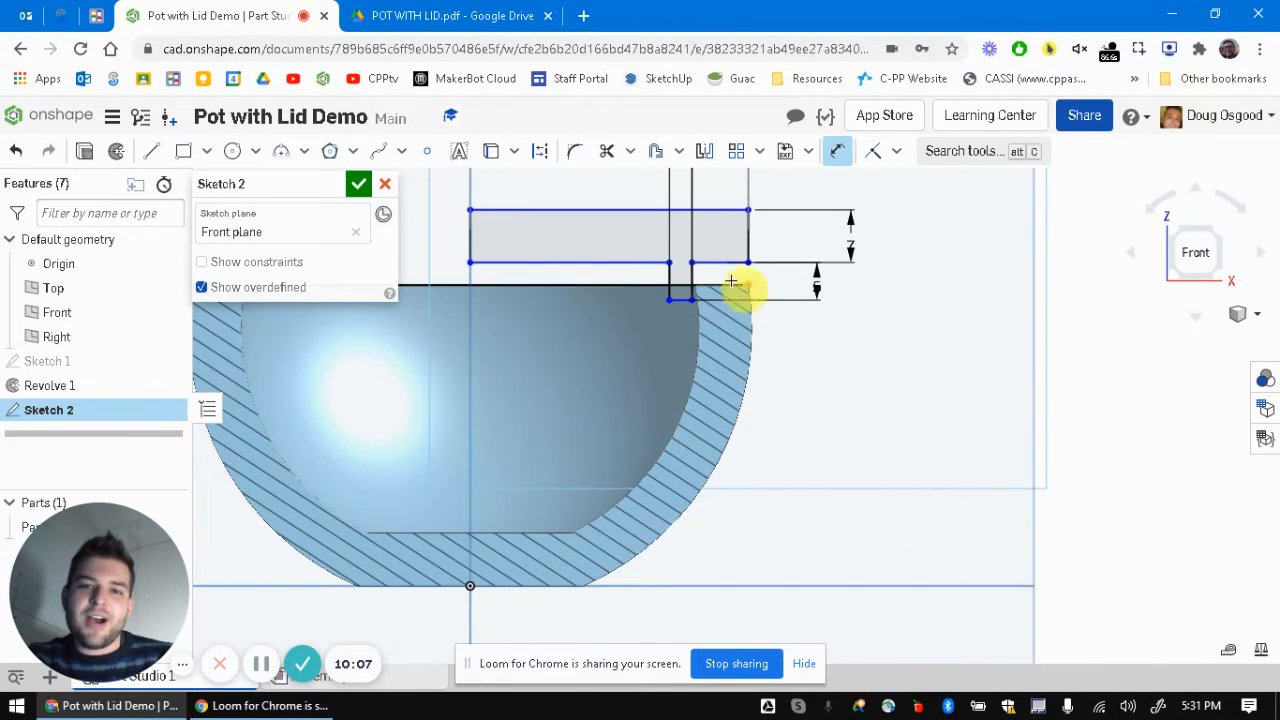
{"action": "left_click", "coordinate": [723, 285]}
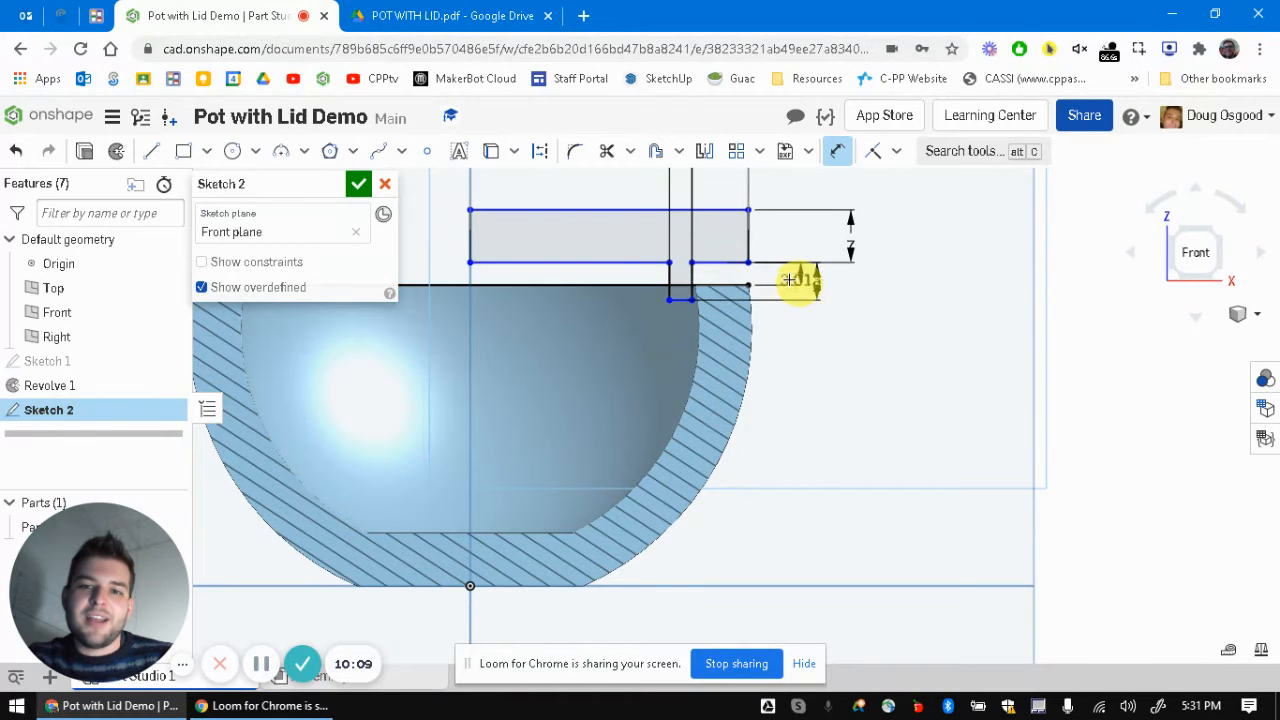
{"action": "left_click", "coordinate": [788, 279]}
{"action": "key", "text": "Return"}
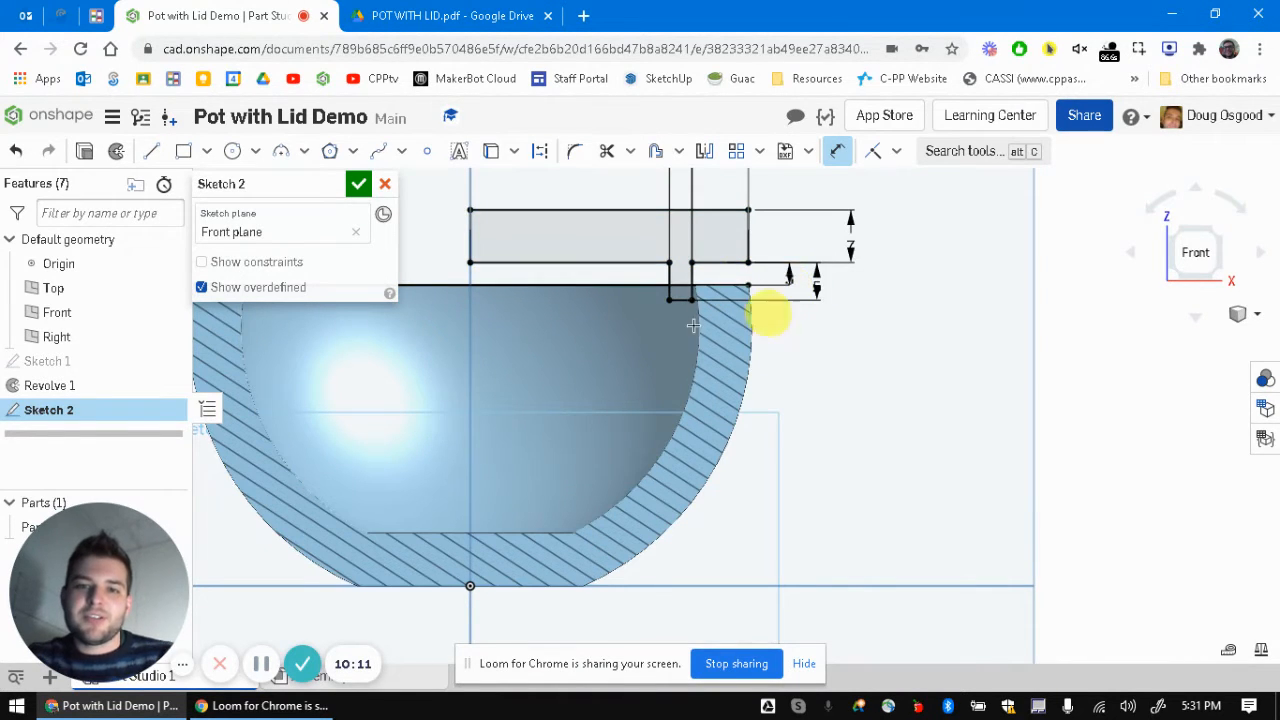
{"action": "scroll", "coordinate": [686, 200], "scroll_direction": "up", "scroll_amount": 2}
{"action": "middle_click_drag", "start_coordinate": [688, 204], "coordinate": [680, 334]}
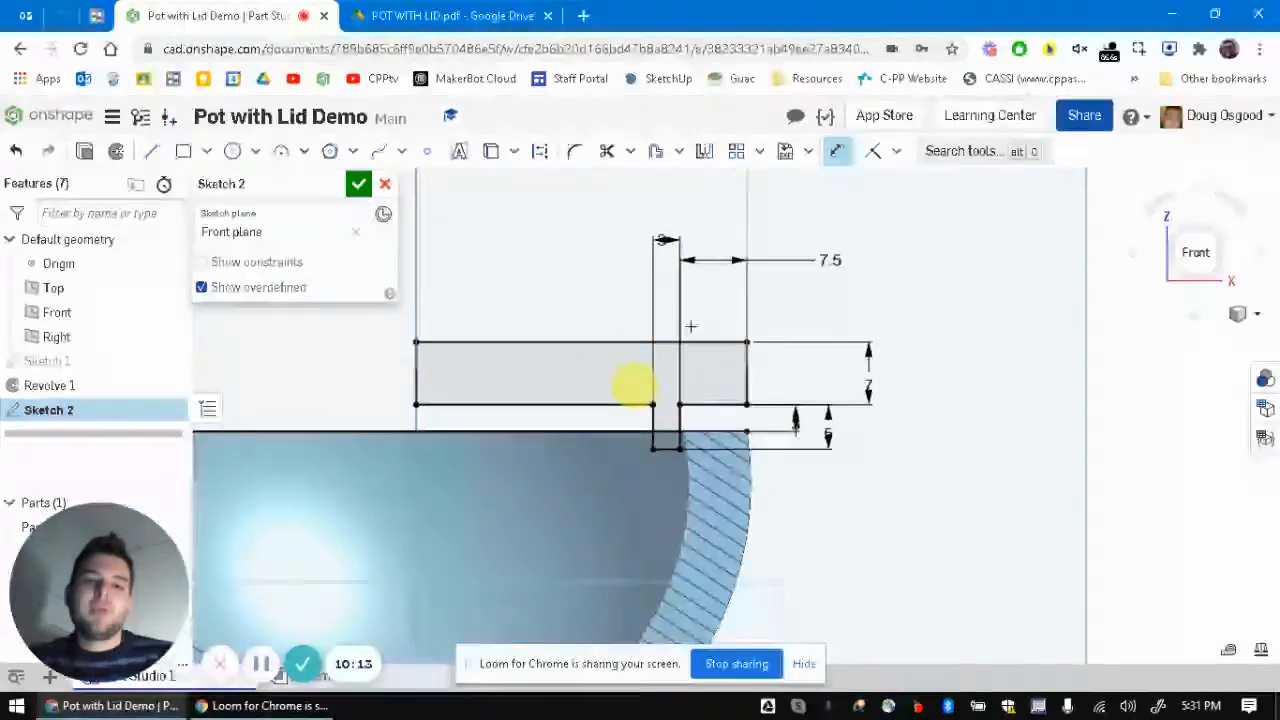
{"action": "left_click", "coordinate": [358, 183]}
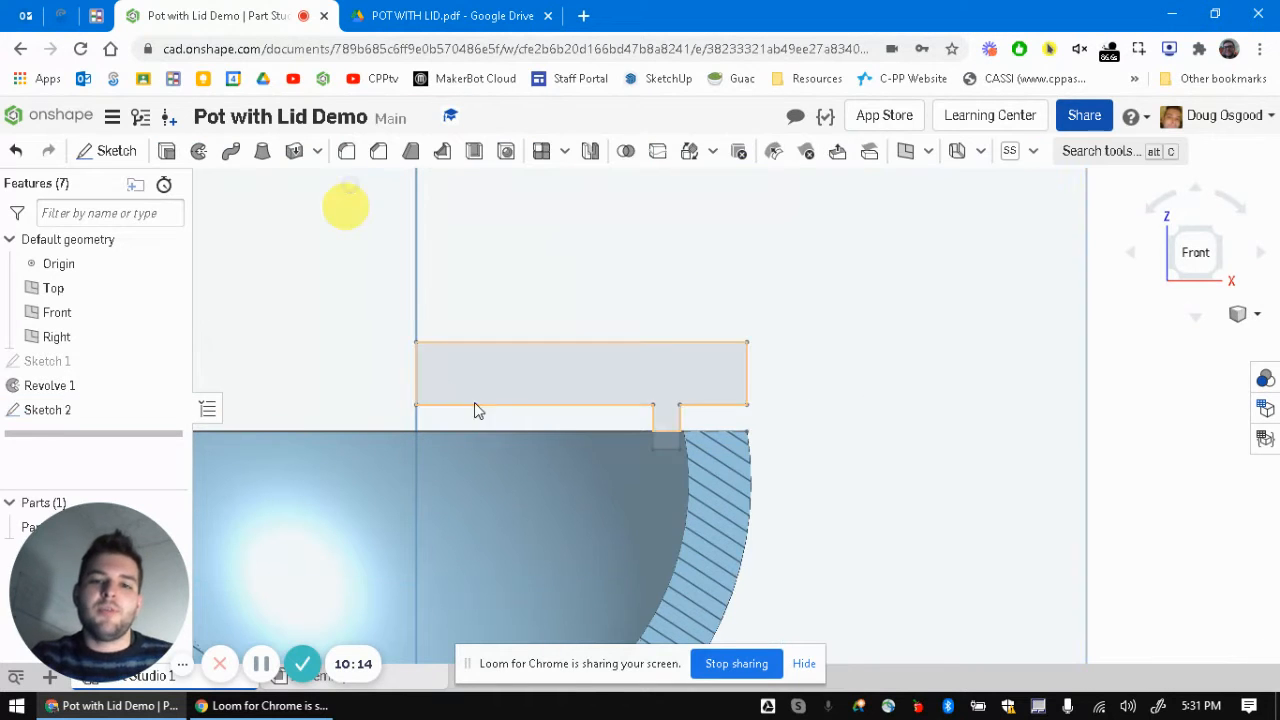
Step: Revolve the lid profile a full turn around its inner vertical edge as a new solid part
{"action": "scroll", "coordinate": [536, 418], "scroll_direction": "down", "scroll_amount": 4}
{"action": "middle_click_drag", "start_coordinate": [595, 466], "coordinate": [660, 443]}
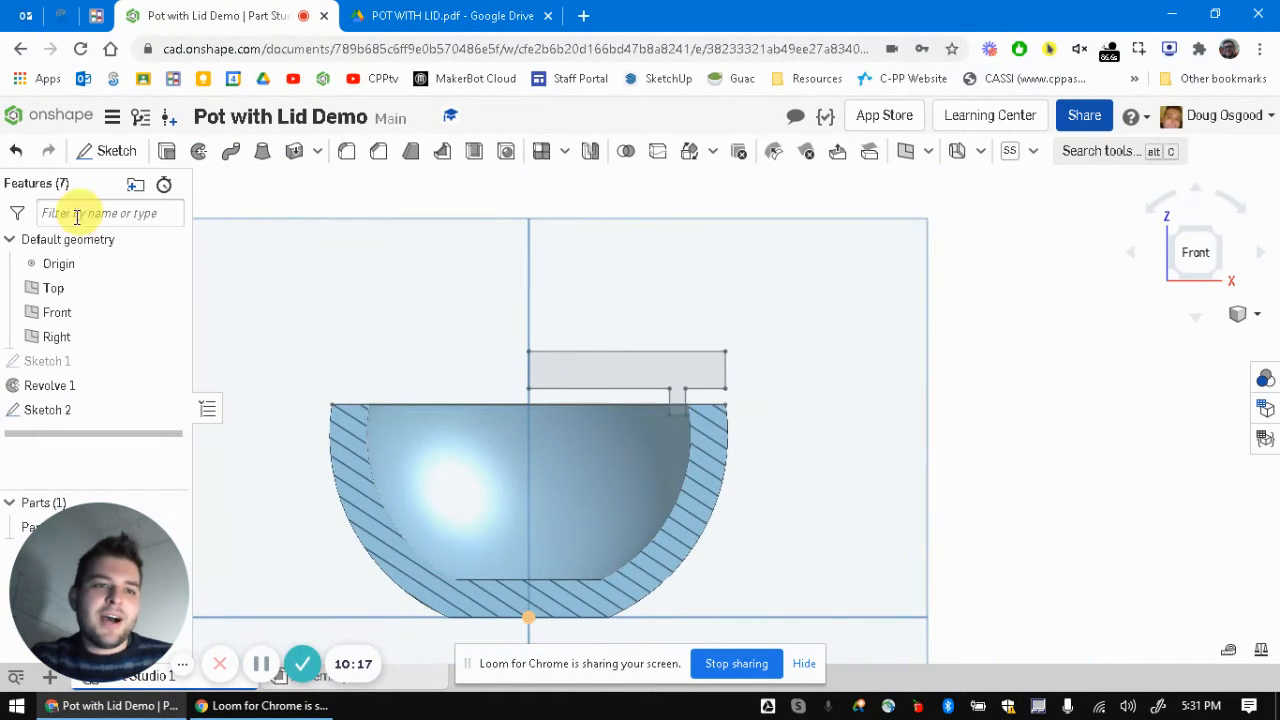
{"action": "right_click_drag", "start_coordinate": [720, 354], "coordinate": [814, 374]}
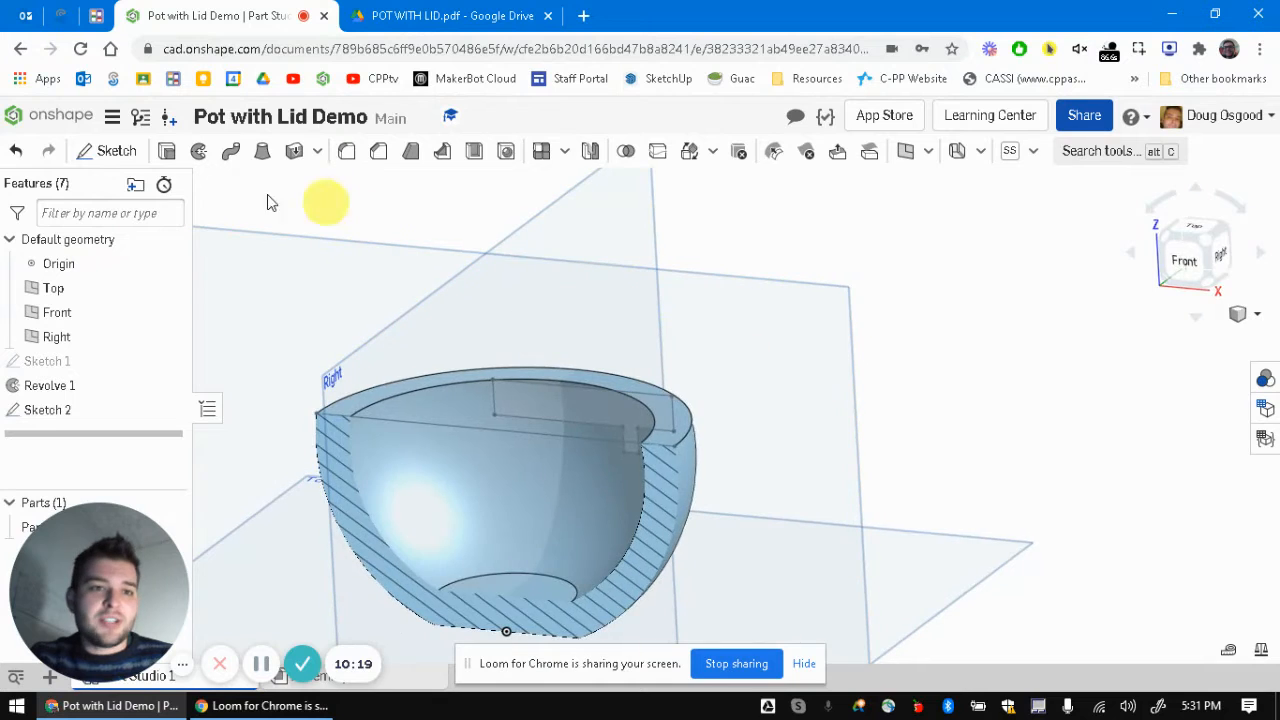
{"action": "left_click", "coordinate": [200, 154]}
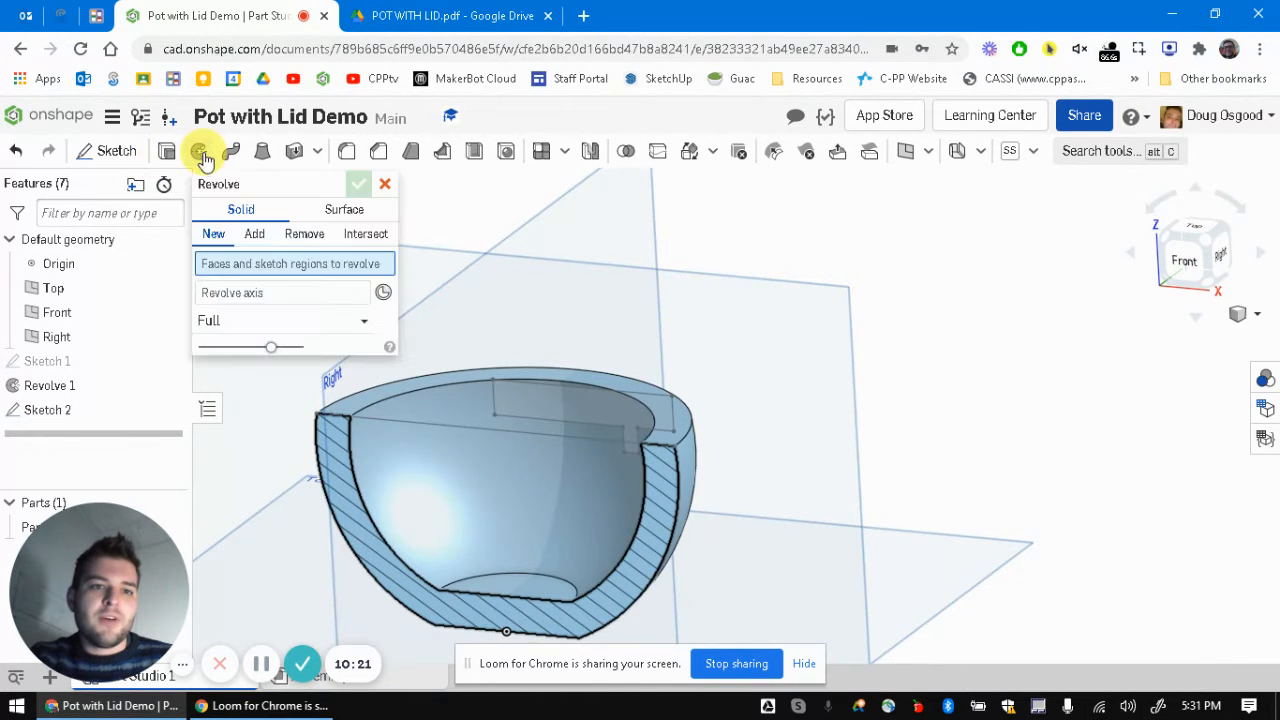
{"action": "left_click", "coordinate": [631, 418]}
{"action": "left_click", "coordinate": [298, 313]}
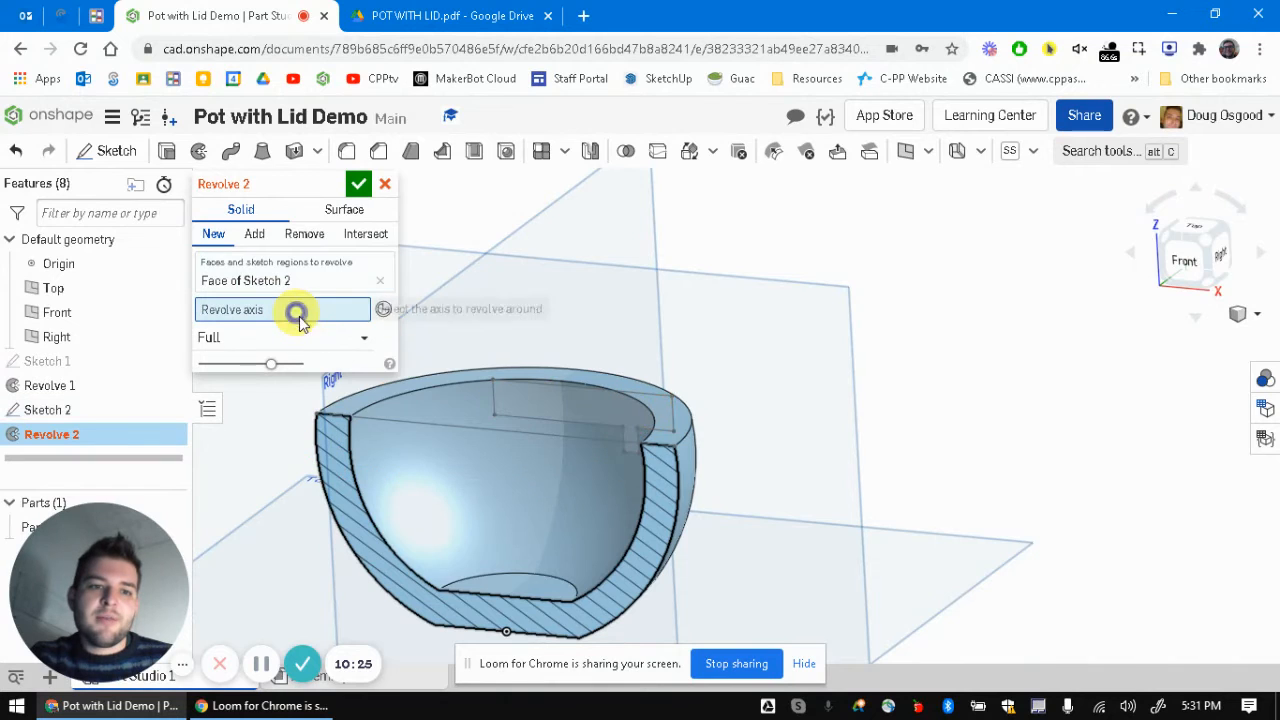
{"action": "left_click", "coordinate": [495, 399]}
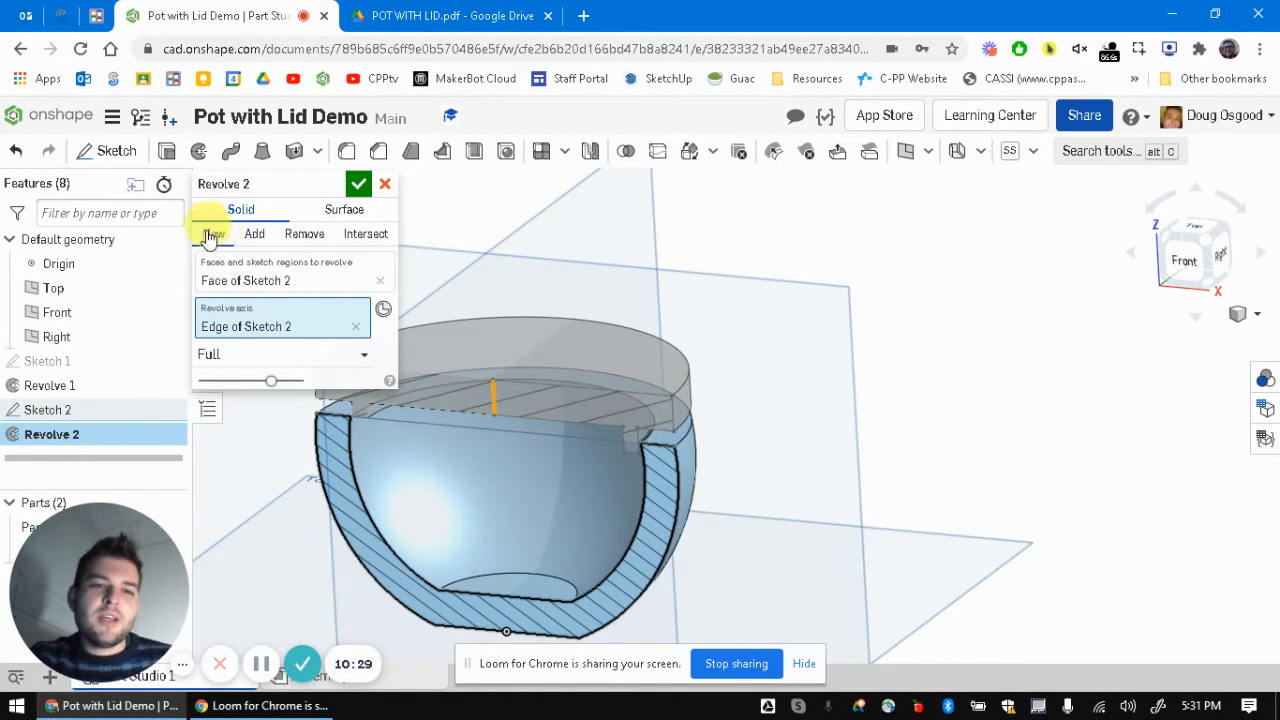
{"action": "mouse_move", "coordinate": [580, 343]}
{"action": "right_mouse_down"}
{"action": "mouse_move", "coordinate": [623, 331]}
{"action": "mouse_move", "coordinate": [563, 334]}
{"action": "right_mouse_up"}
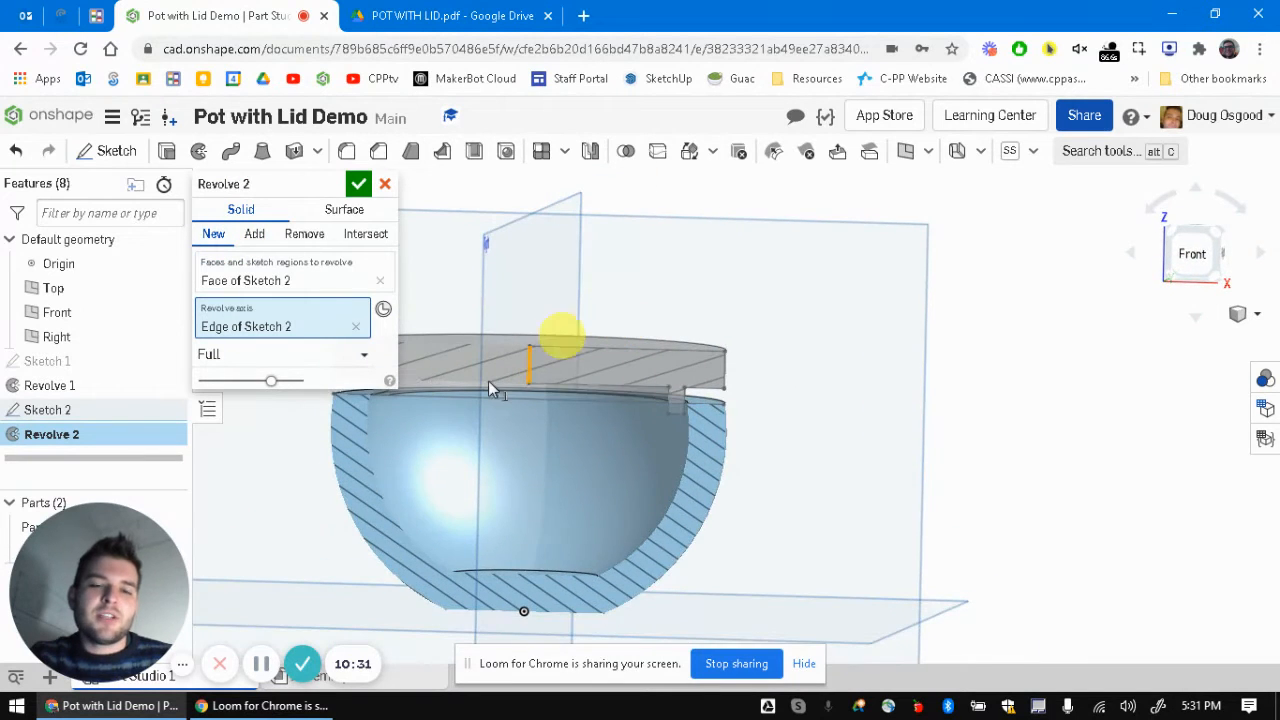
{"action": "left_click", "coordinate": [358, 186]}
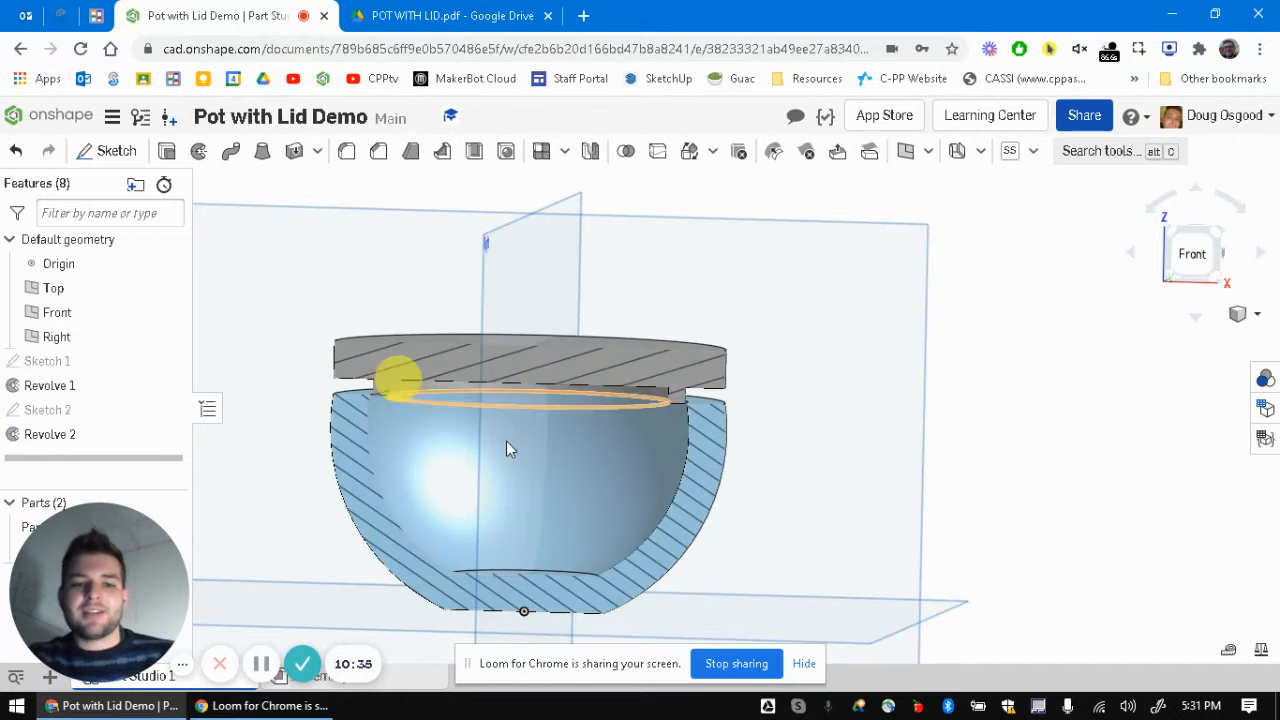
Step: Turn off the section view to inspect the complete pot and lid, and restore the section to examine the lid's fit
{"action": "right_click_drag", "start_coordinate": [971, 349], "coordinate": [788, 300]}
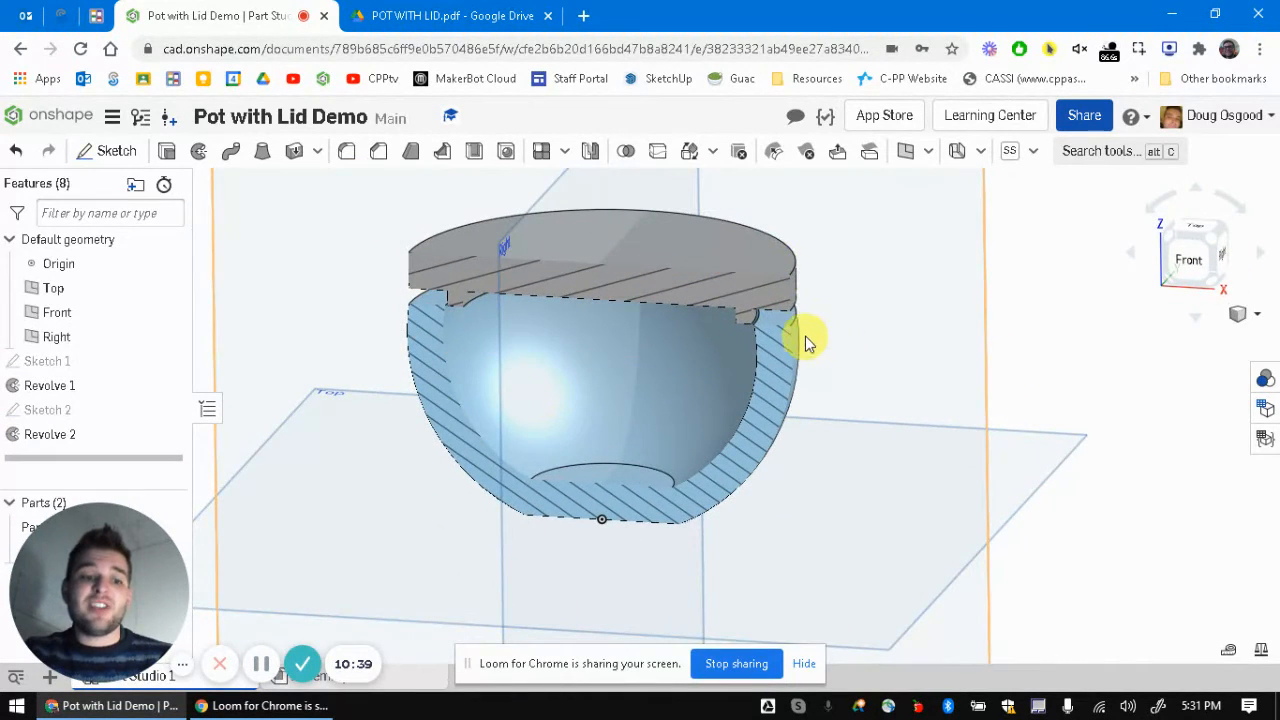
{"action": "left_click", "coordinate": [1255, 322]}
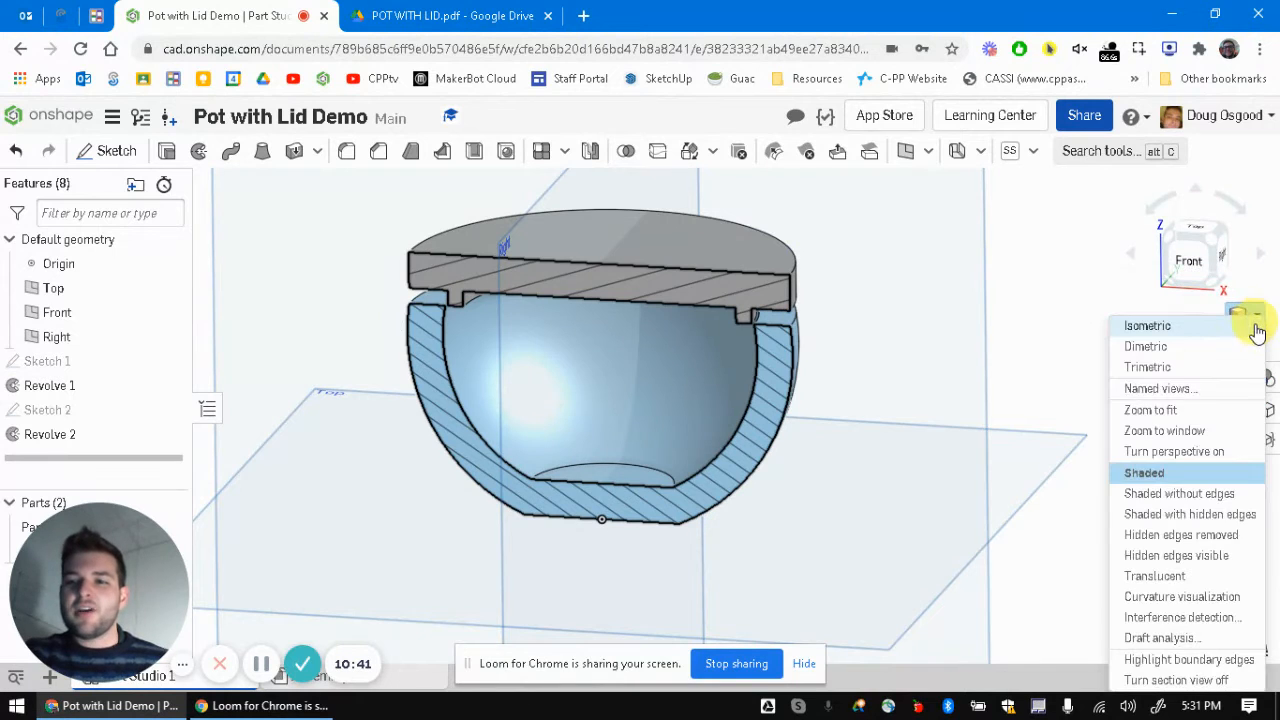
{"action": "left_click", "coordinate": [1190, 681]}
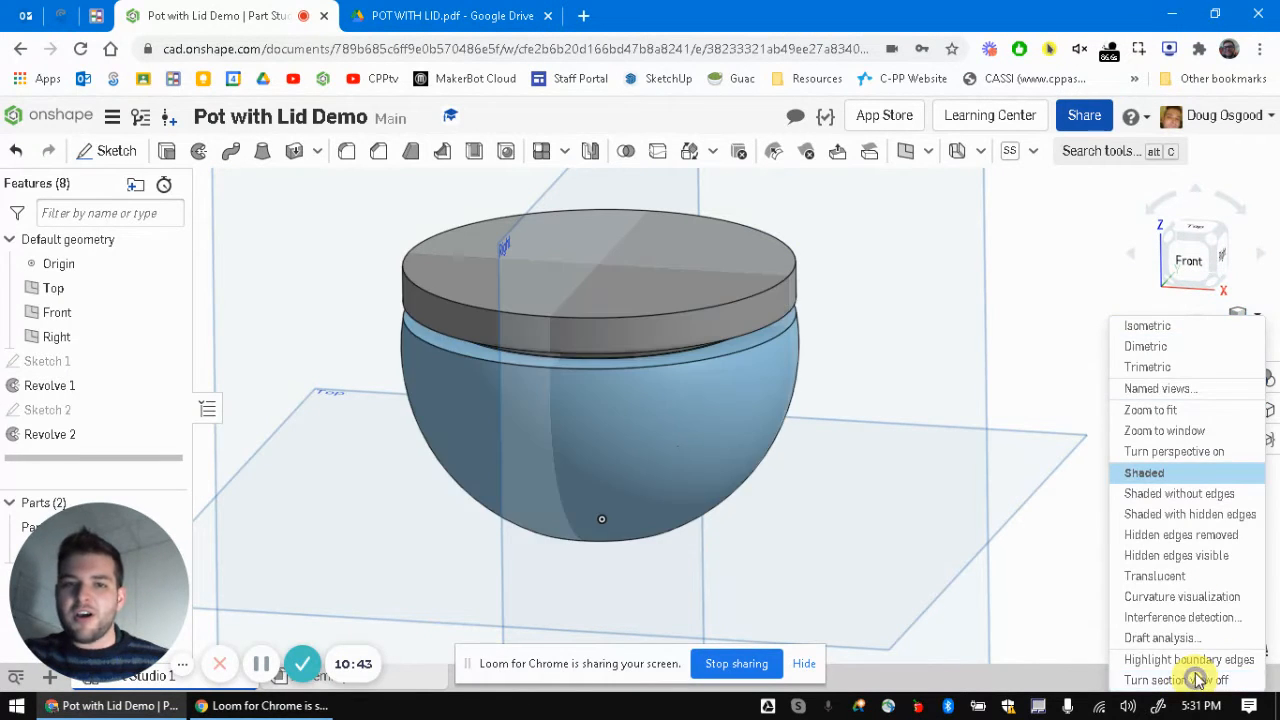
{"action": "right_click_drag", "start_coordinate": [908, 409], "coordinate": [934, 397]}
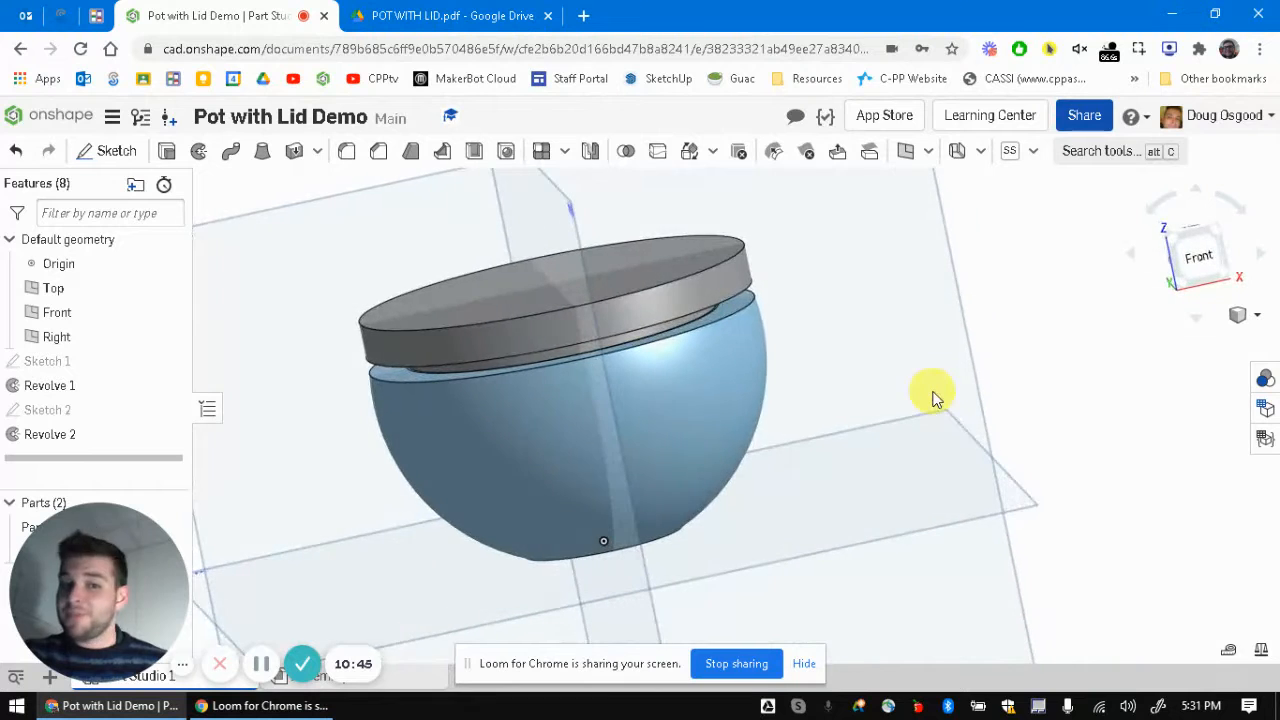
{"action": "left_click", "coordinate": [1257, 314]}
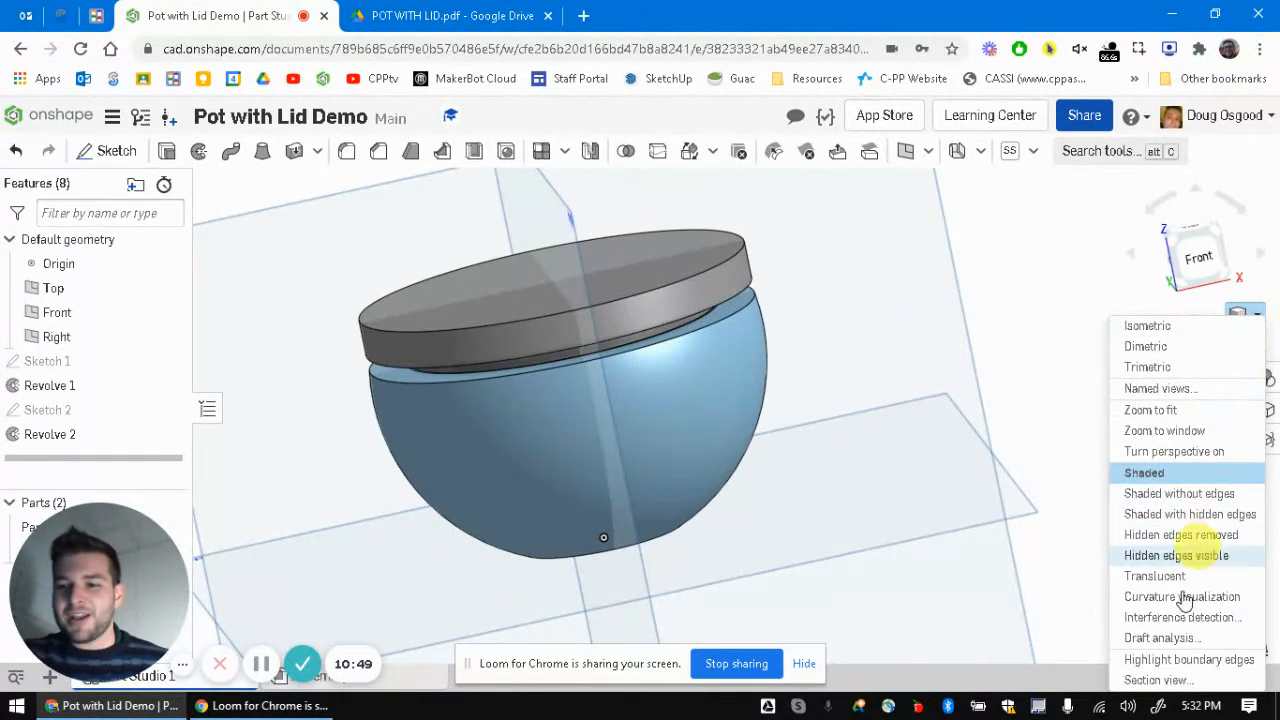
{"action": "left_click", "coordinate": [1157, 680]}
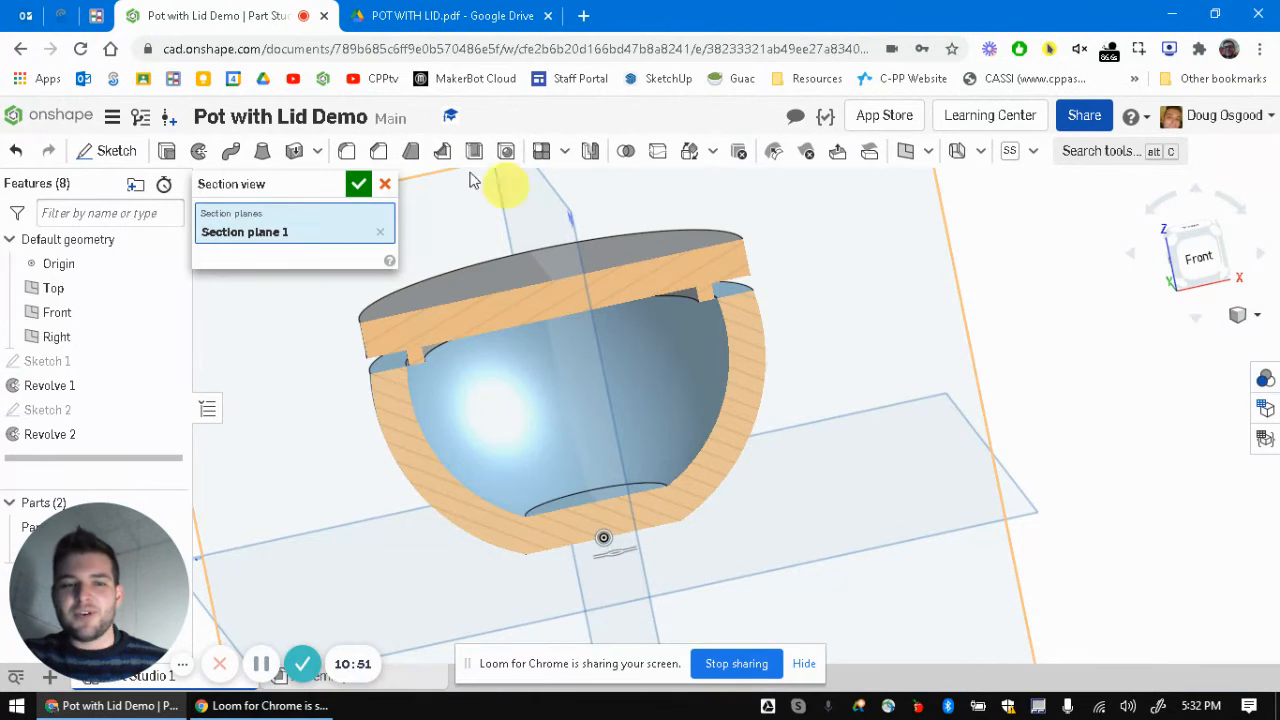
{"action": "left_click", "coordinate": [357, 184]}
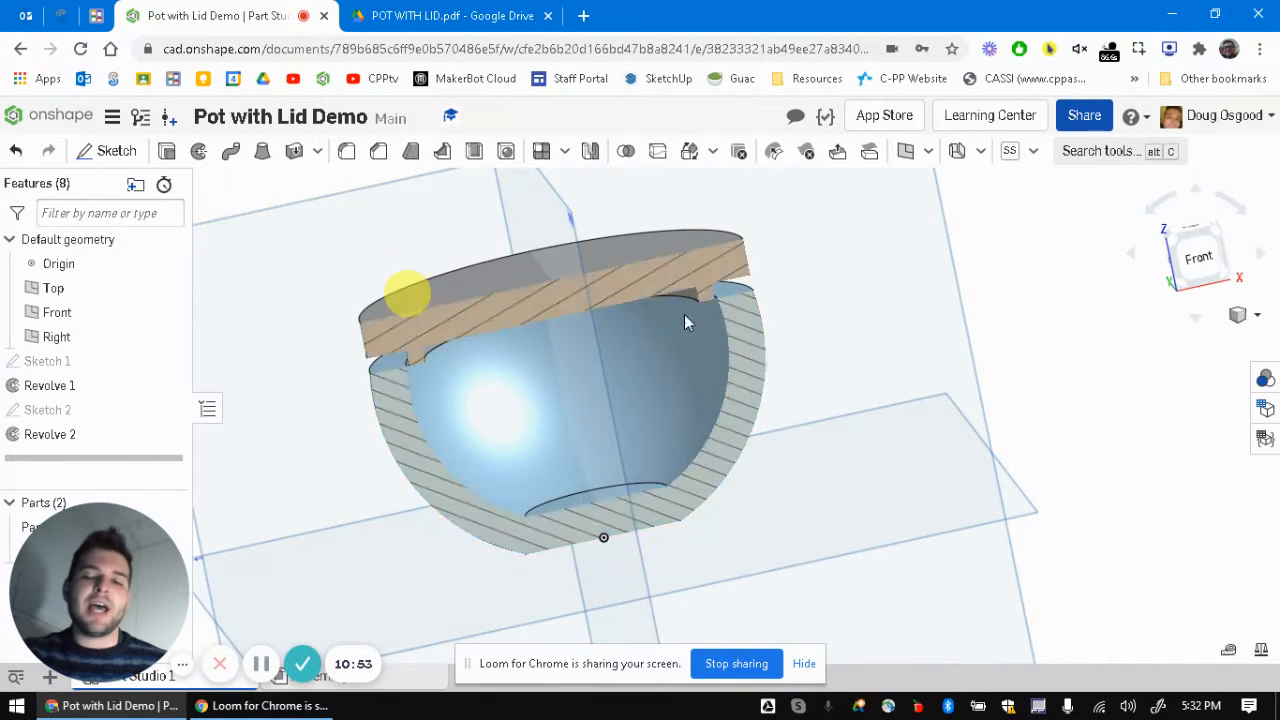
{"action": "middle_click_drag", "start_coordinate": [748, 341], "coordinate": [609, 317]}
{"action": "left_click", "coordinate": [1221, 235]}
{"action": "scroll", "coordinate": [752, 334], "scroll_direction": "up", "scroll_amount": 5}
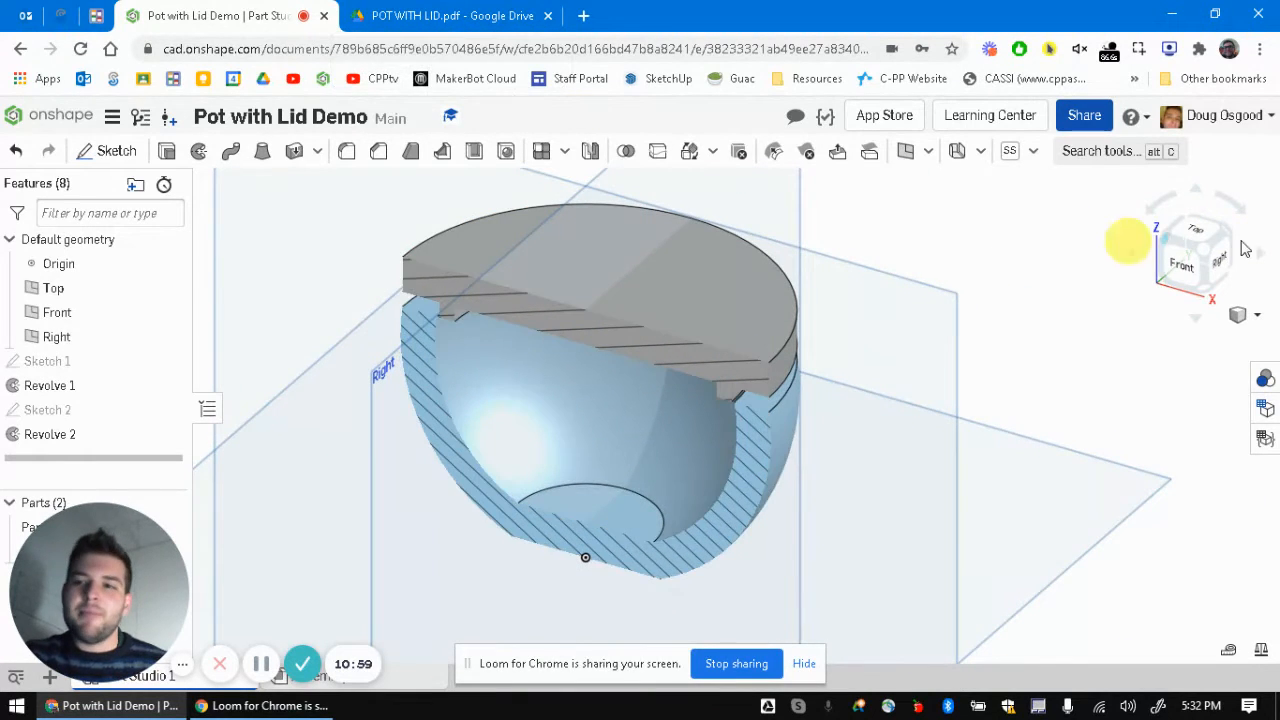
Step: Start a new sketch on the Front plane and view the sectioned lid from the front
{"action": "left_click", "coordinate": [1177, 260]}
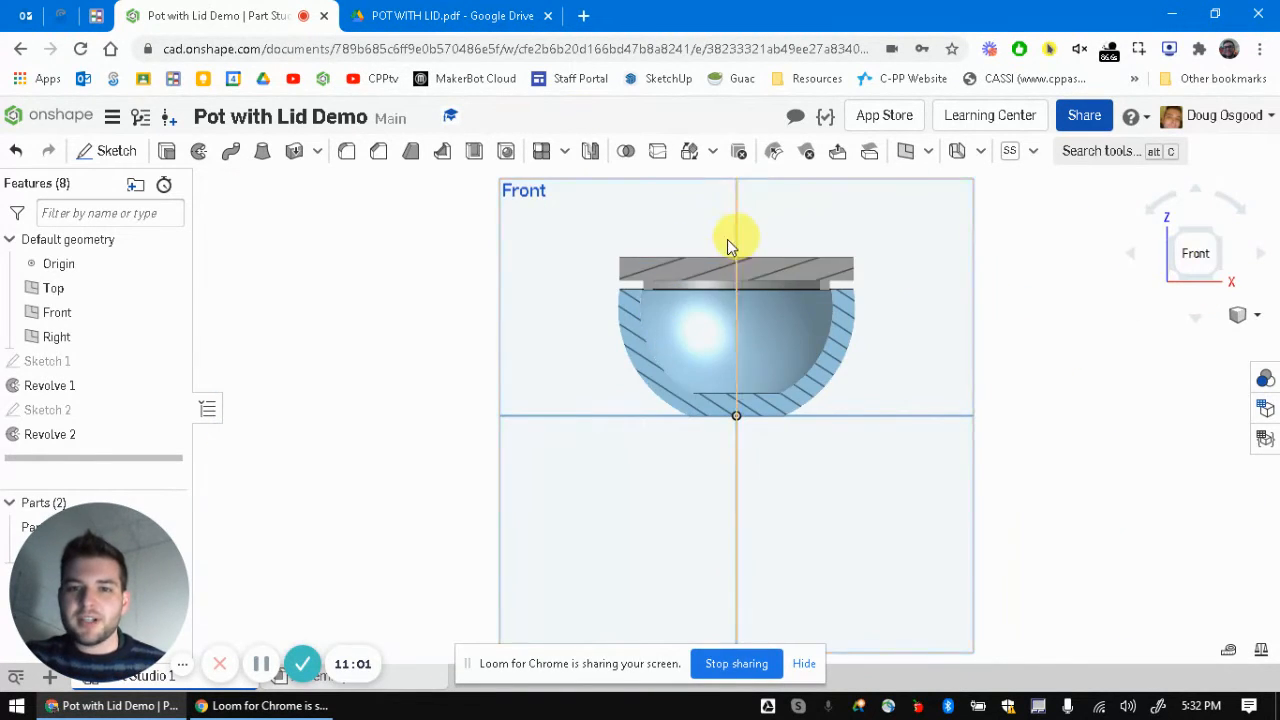
{"action": "scroll", "coordinate": [790, 245], "scroll_direction": "up", "scroll_amount": 5}
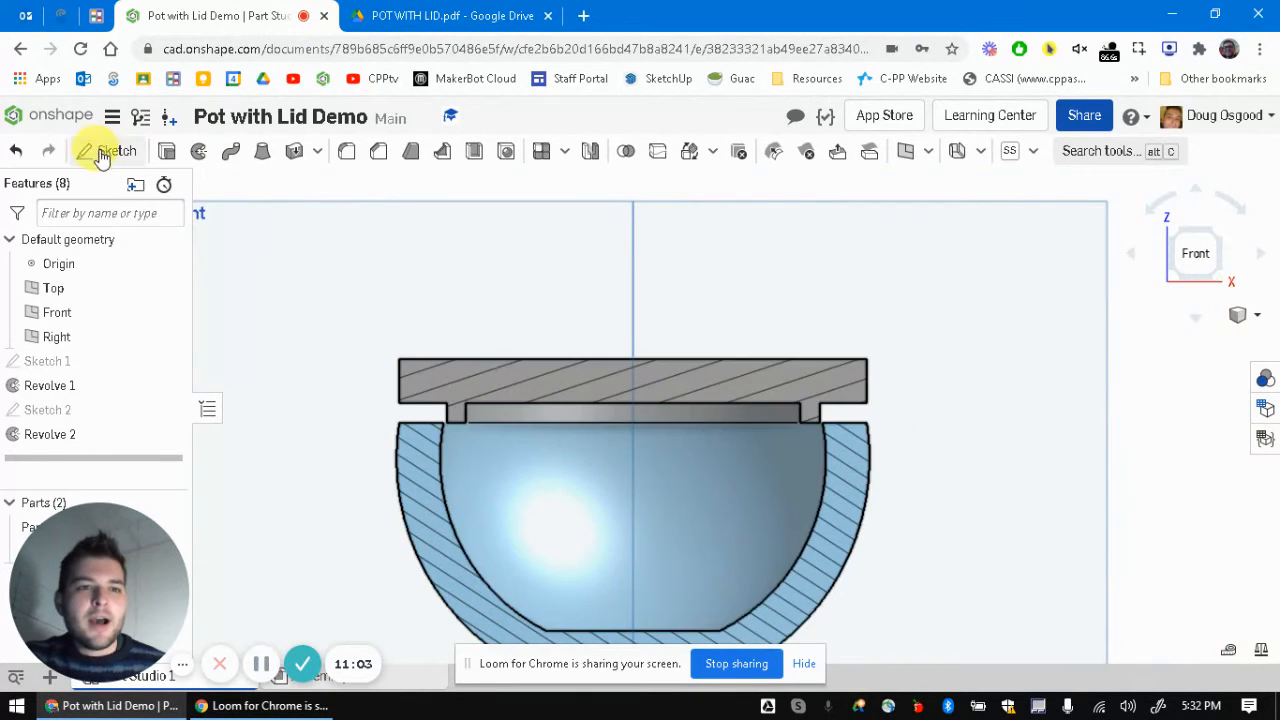
{"action": "left_click", "coordinate": [110, 150]}
{"action": "left_click", "coordinate": [928, 212]}
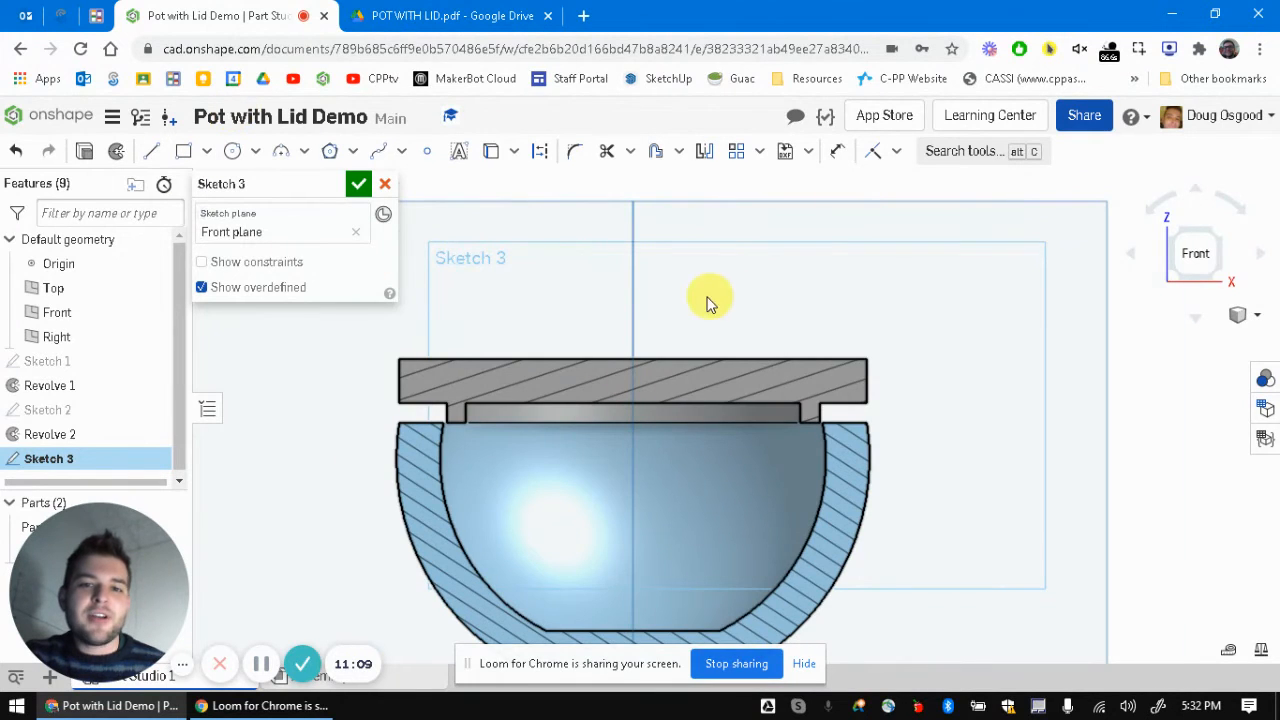
{"action": "scroll", "coordinate": [709, 297], "scroll_direction": "up", "scroll_amount": 2}
{"action": "key", "text": "l"}
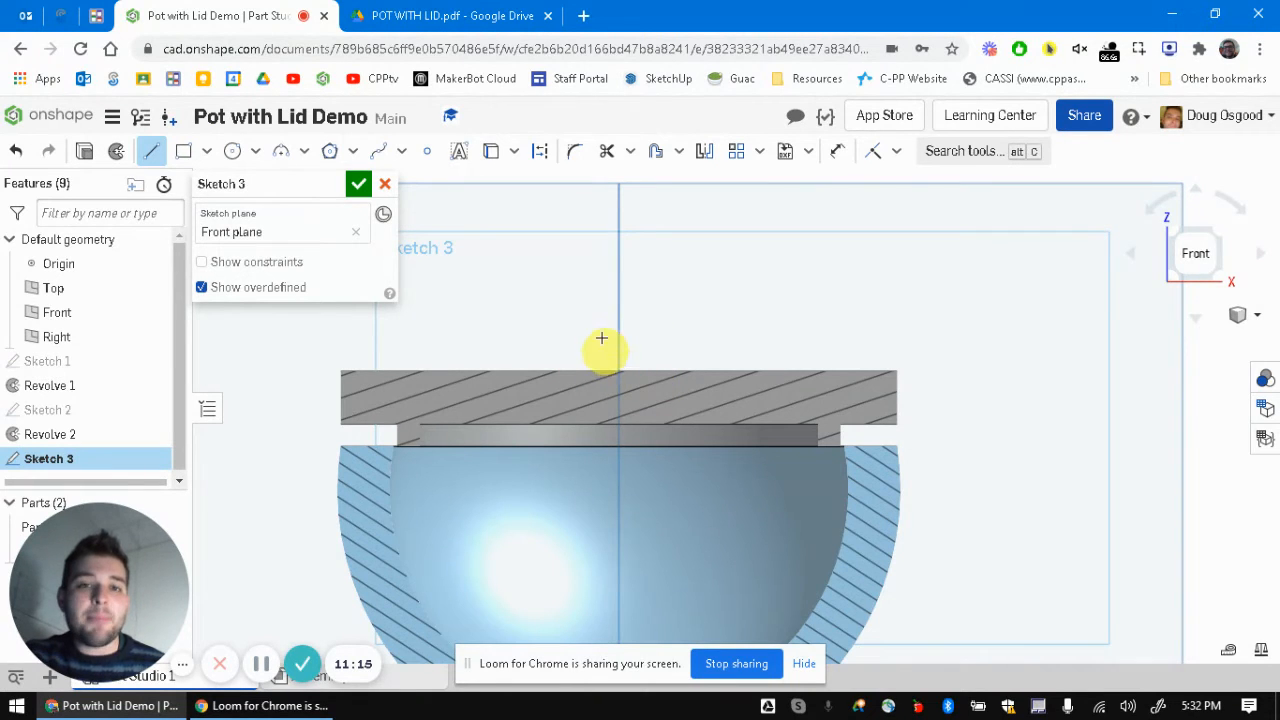
Step: Project the lid's upper circular edge into the new sketch with the Use tool and return to the front view
{"action": "left_click", "coordinate": [493, 158]}
{"action": "right_click_drag", "start_coordinate": [734, 268], "coordinate": [737, 377]}
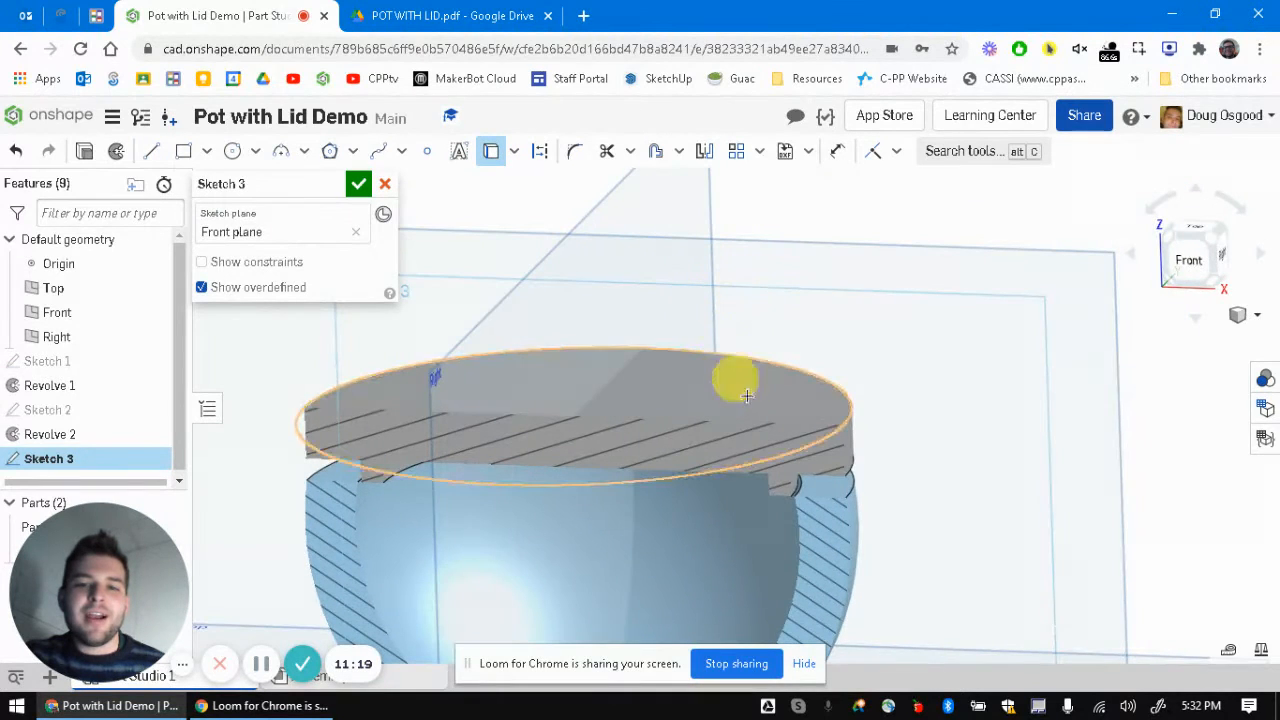
{"action": "left_click", "coordinate": [822, 376]}
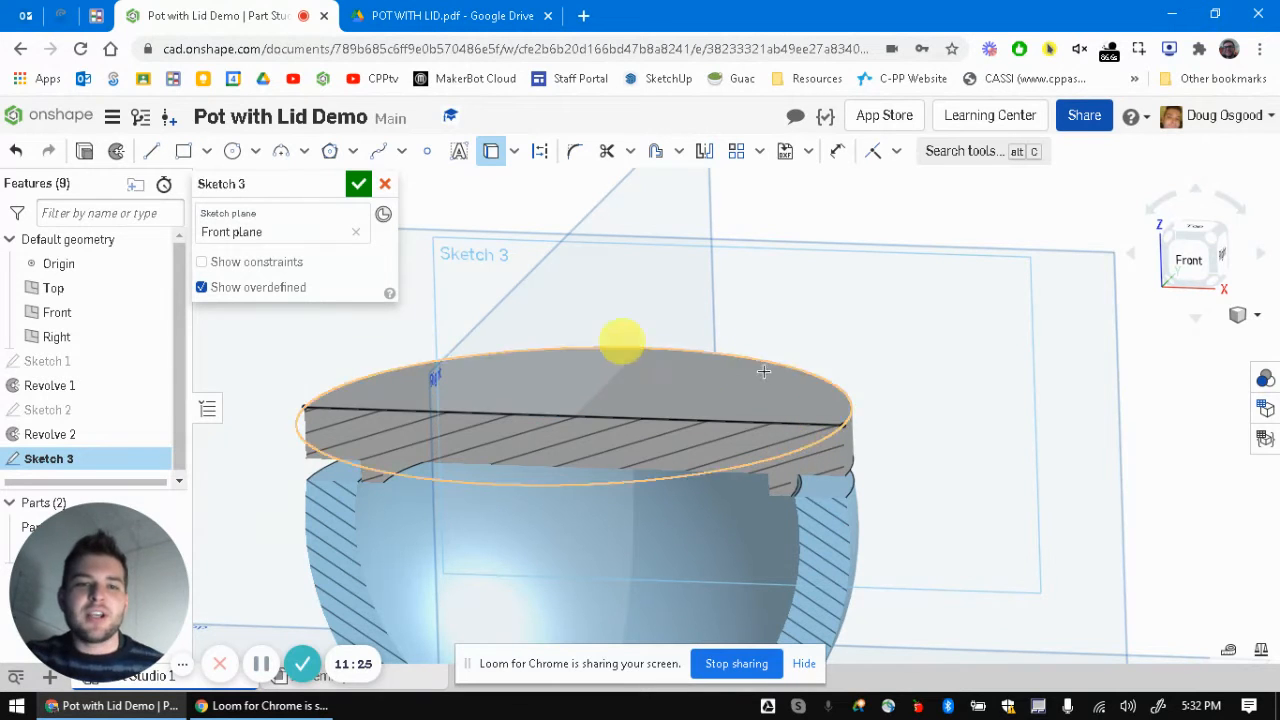
{"action": "key", "text": "n"}
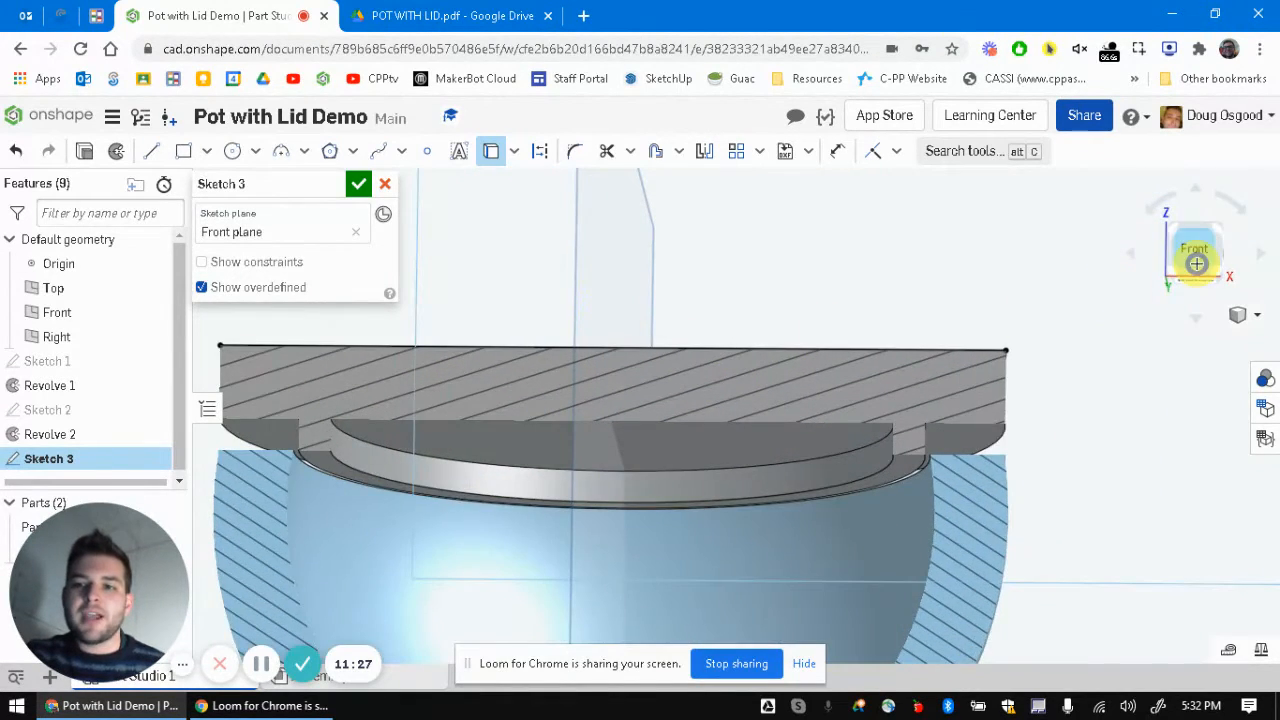
{"action": "left_click", "coordinate": [1198, 258]}
{"action": "scroll", "coordinate": [760, 245], "scroll_direction": "up", "scroll_amount": 5}
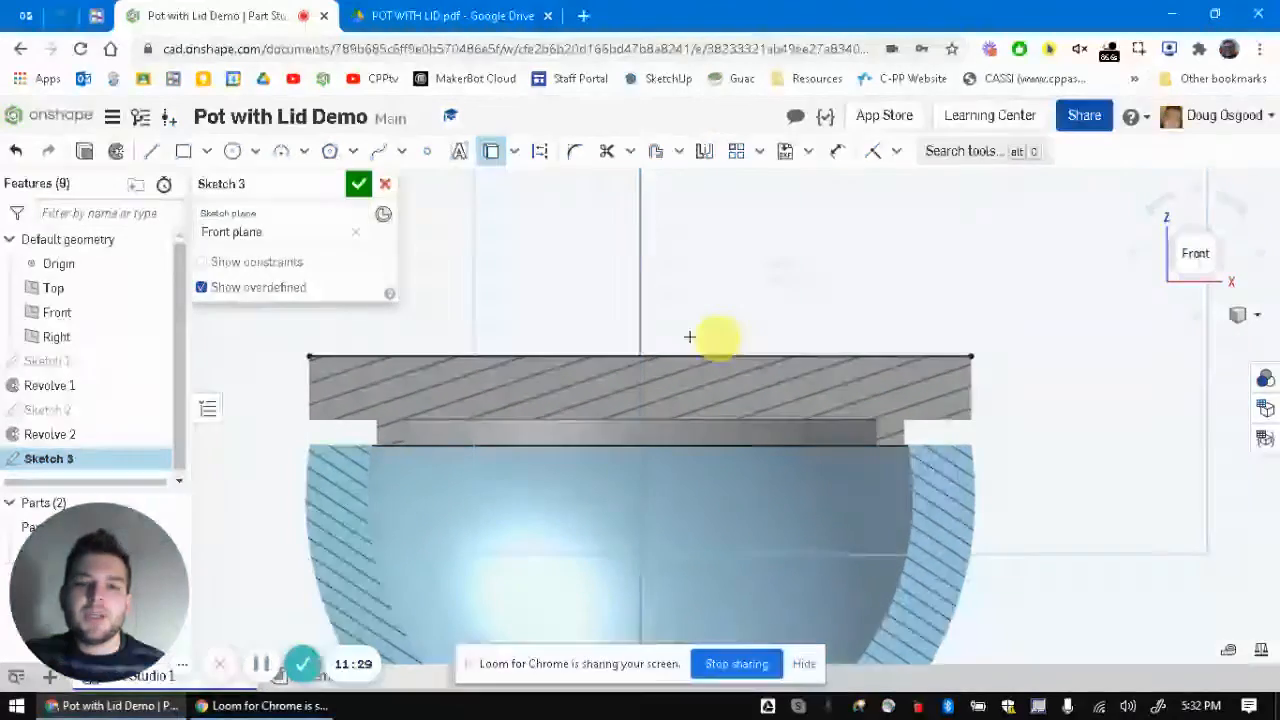
Step: Sketch two vertical lines up from the lid's top edge, one at its midpoint about 5.9 mm tall and one about 4.4 mm beside it
{"action": "left_click", "coordinate": [152, 152]}
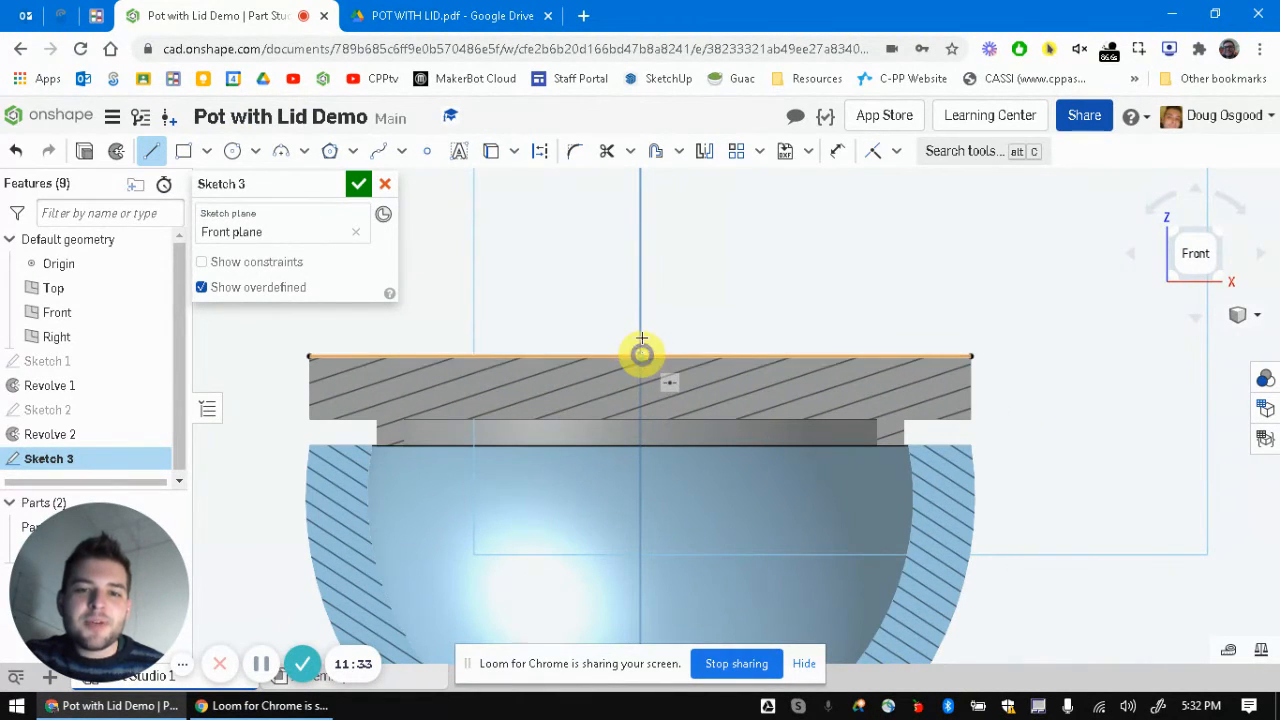
{"action": "left_click", "coordinate": [641, 356]}
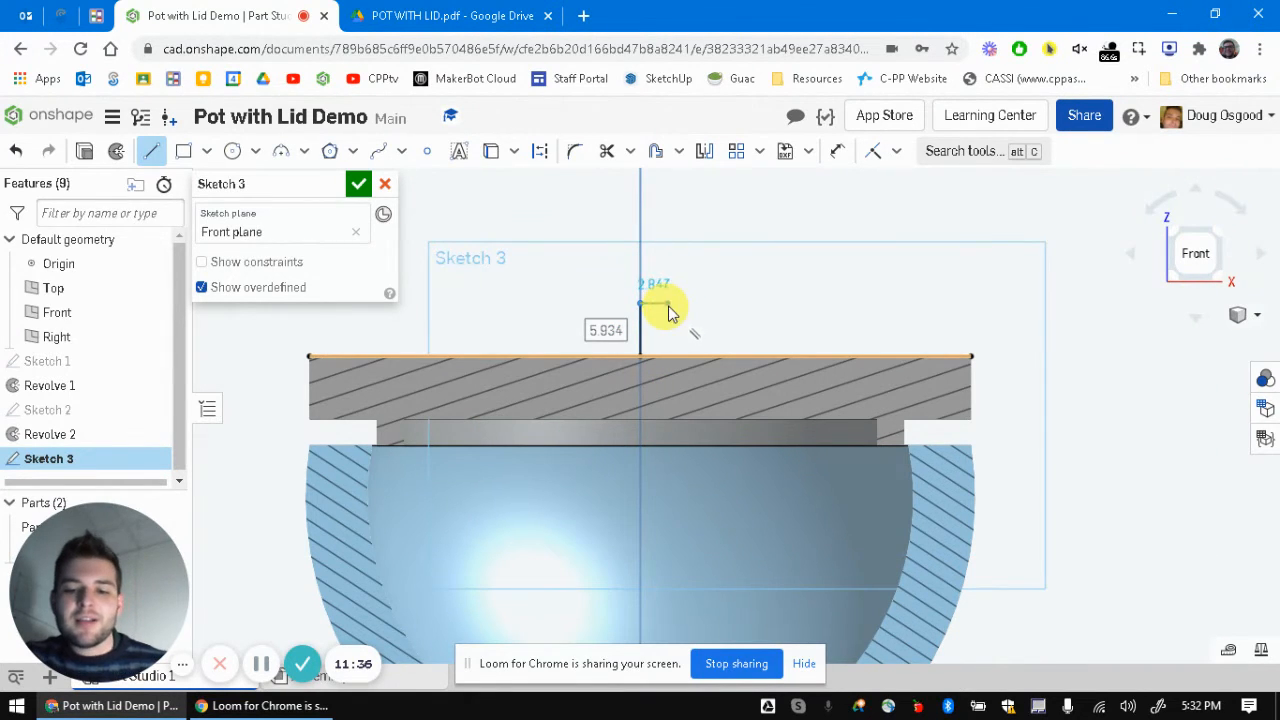
{"action": "key", "text": "Escape"}
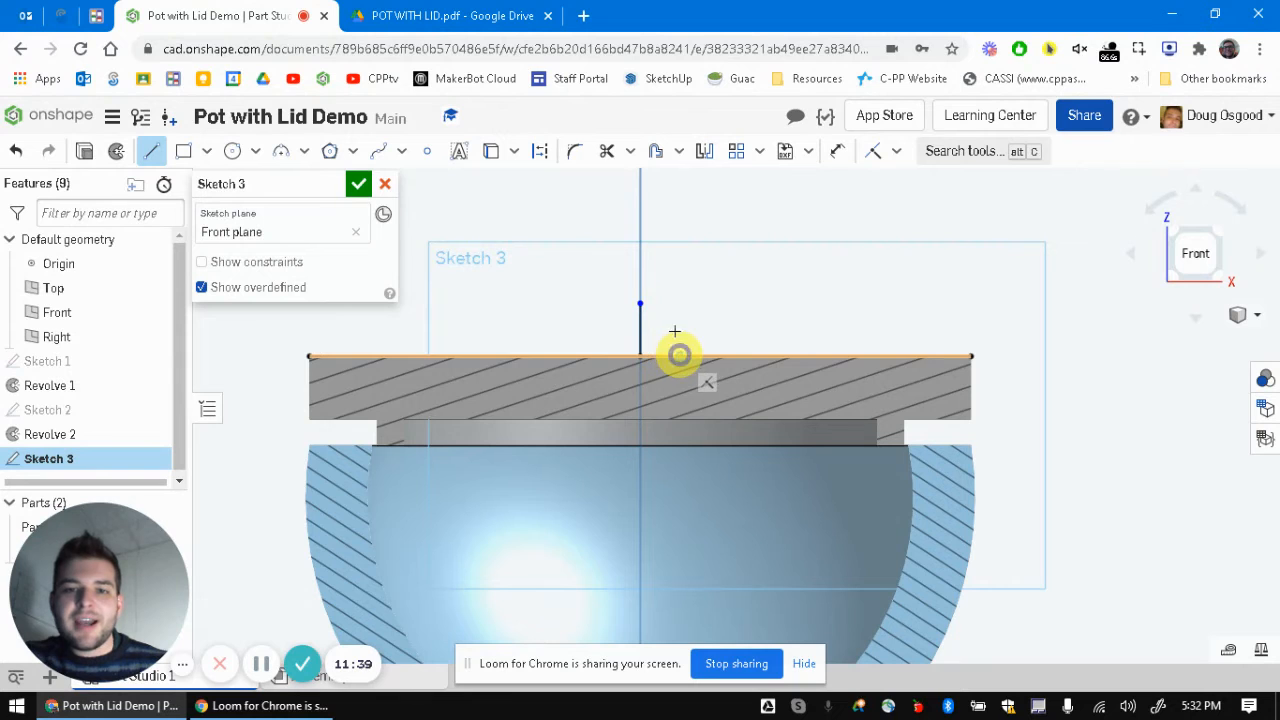
{"action": "left_click", "coordinate": [679, 356]}
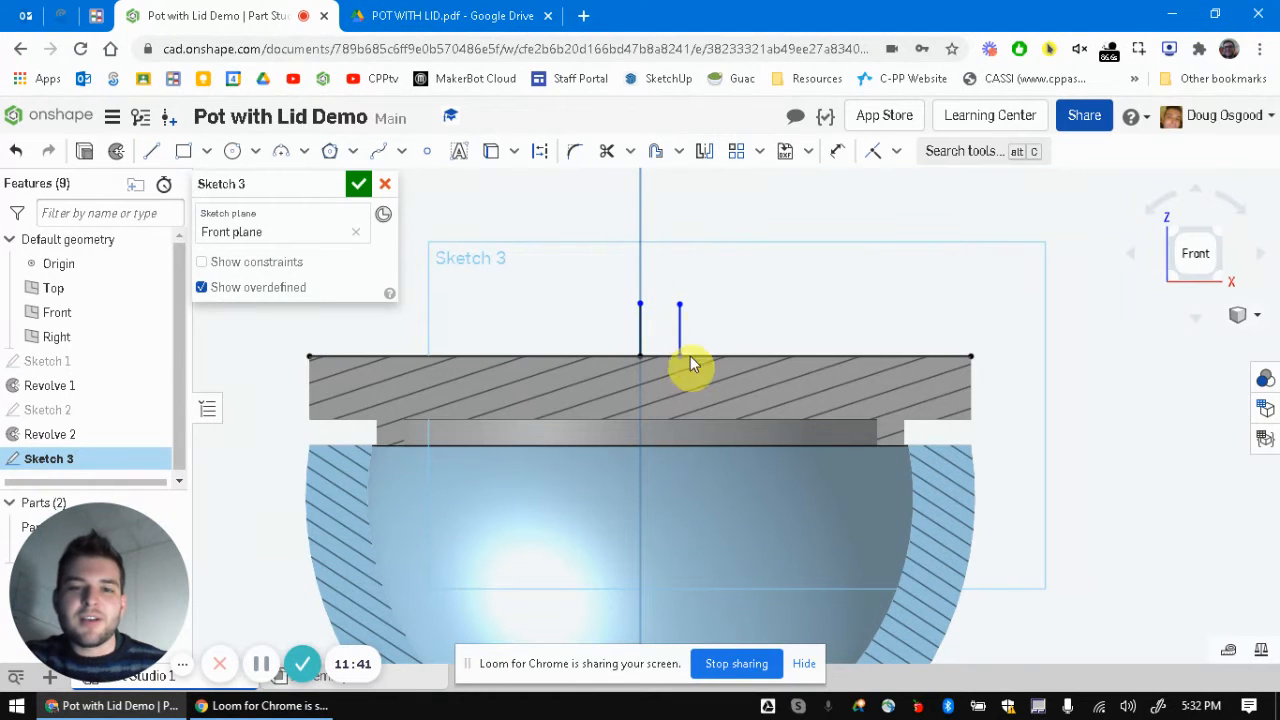
Step: Check the knob in the PDF drawing and sketch an arc of about 6.5 mm radius from the outer line's upper end to the center axis
{"action": "key", "text": "ctrl+Tab"}
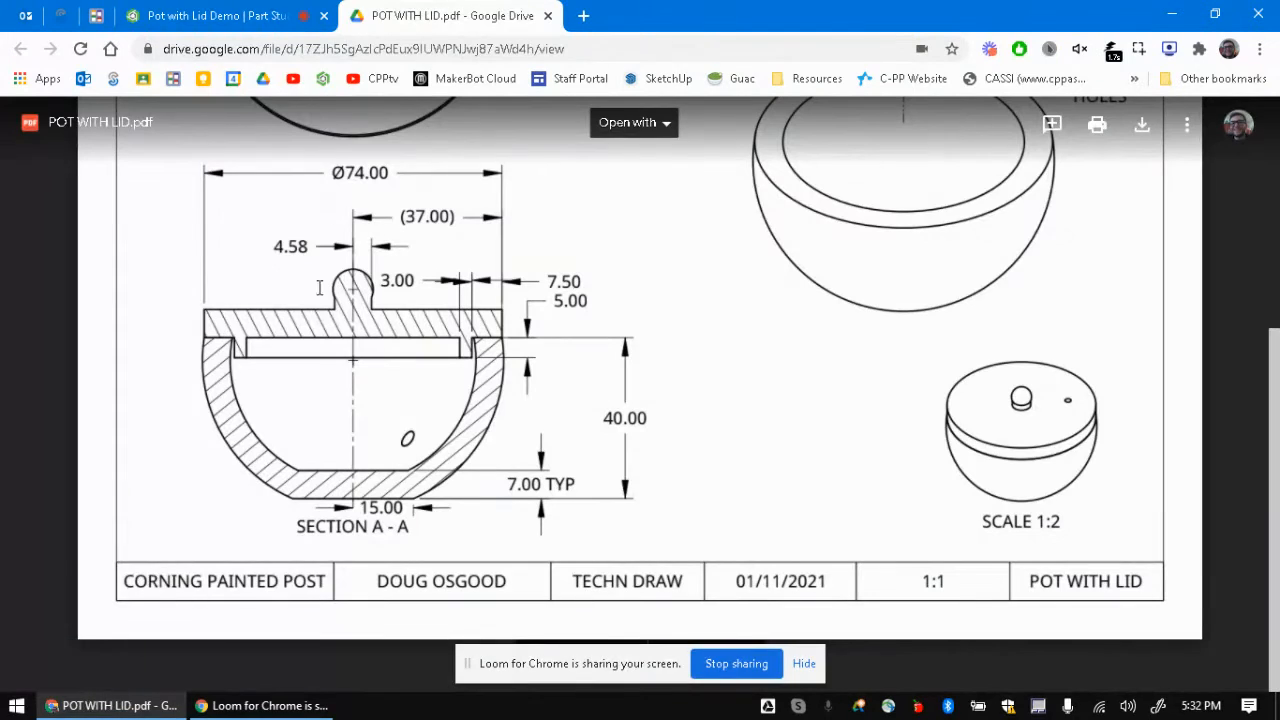
{"action": "left_click", "coordinate": [268, 10]}
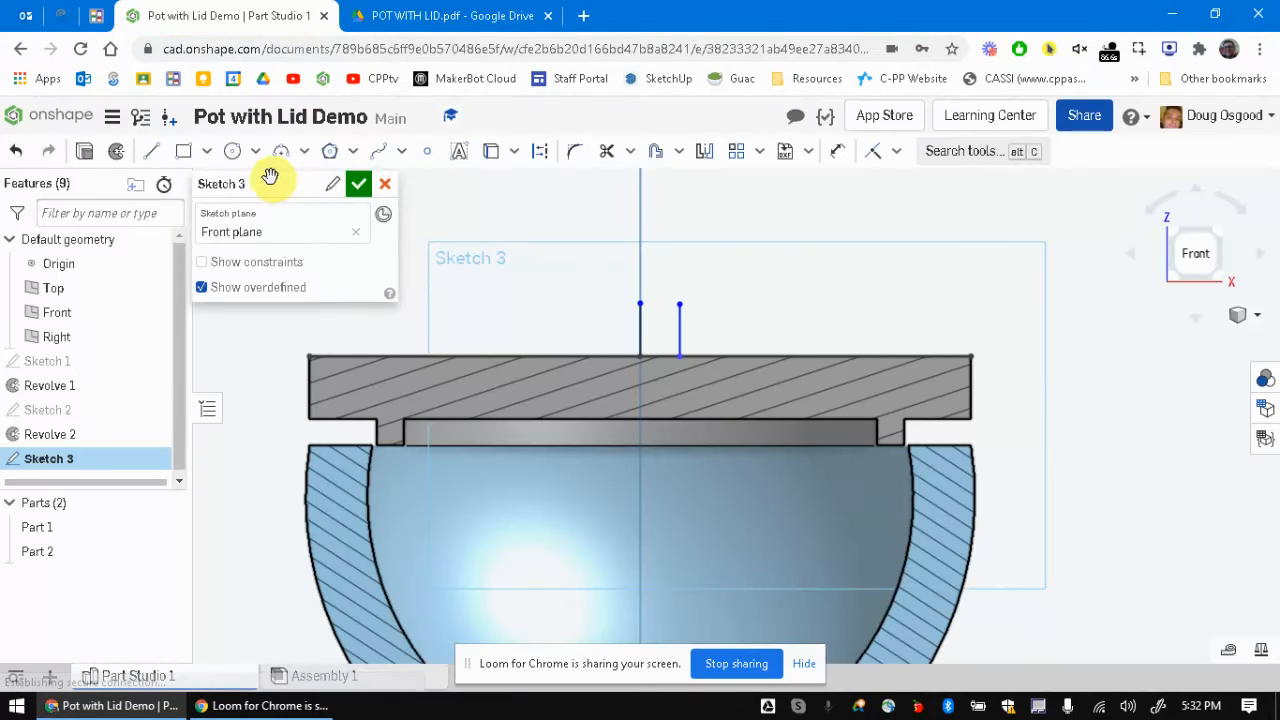
{"action": "left_click", "coordinate": [255, 155]}
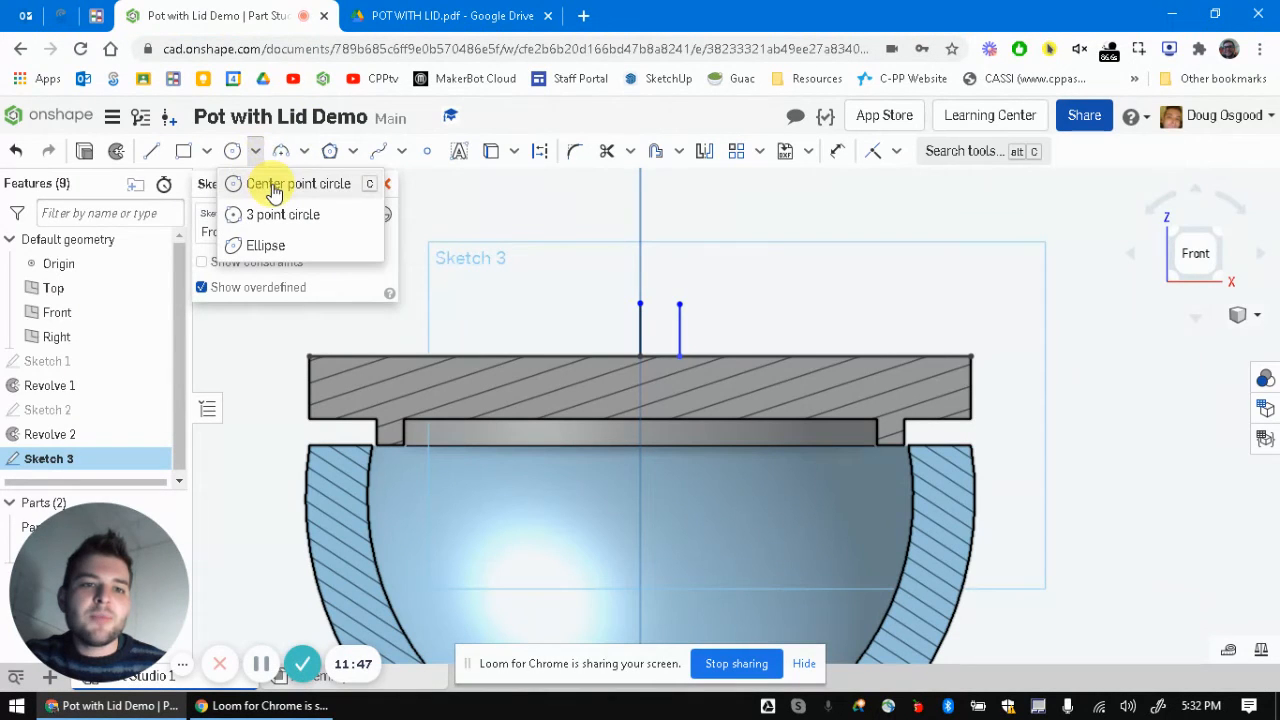
{"action": "left_click", "coordinate": [304, 151]}
{"action": "left_click", "coordinate": [319, 246]}
{"action": "left_click", "coordinate": [636, 299]}
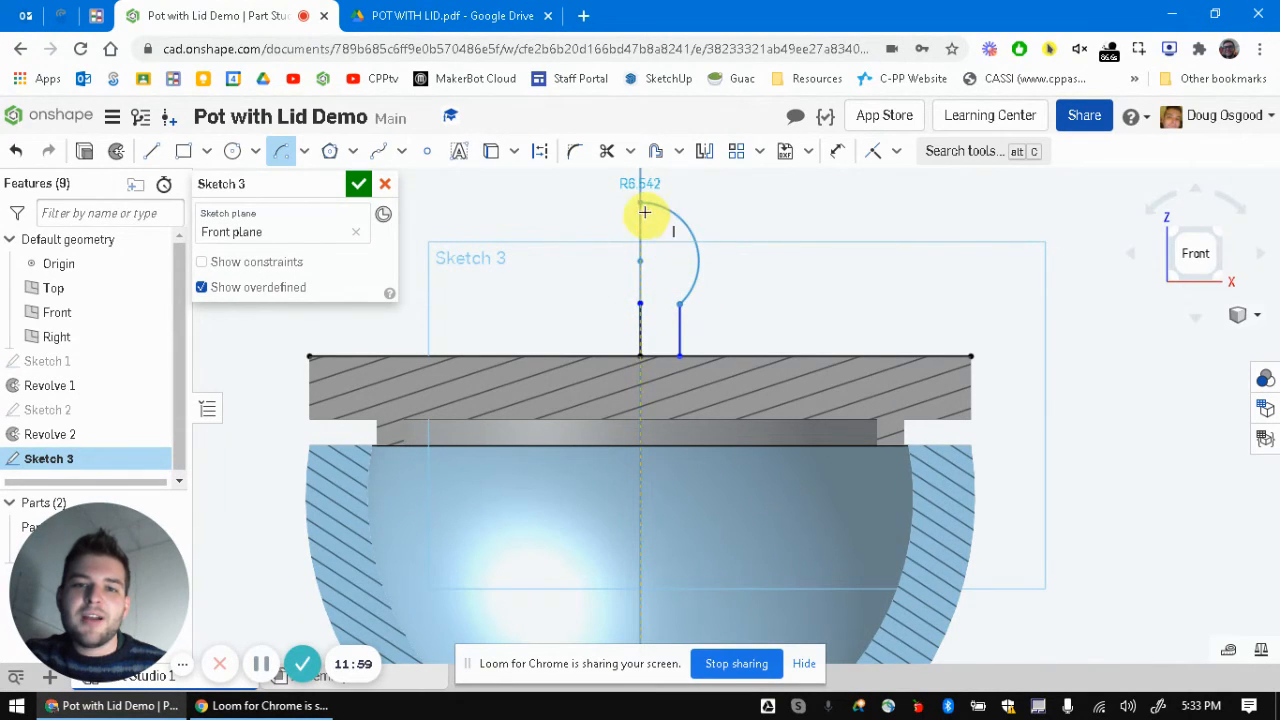
Step: Consult the PDF drawing for the knob and dimension the distance between the two vertical lines as 5 mm
{"action": "left_click", "coordinate": [452, 15]}
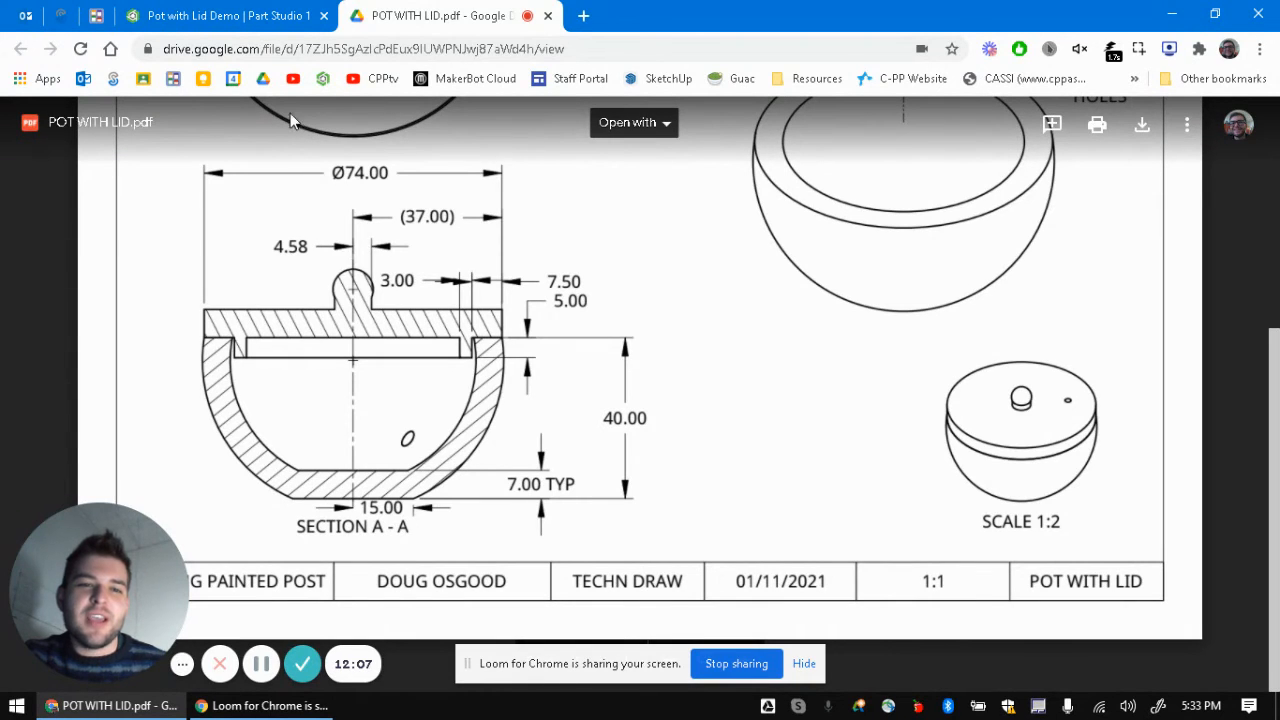
{"action": "left_click", "coordinate": [278, 15]}
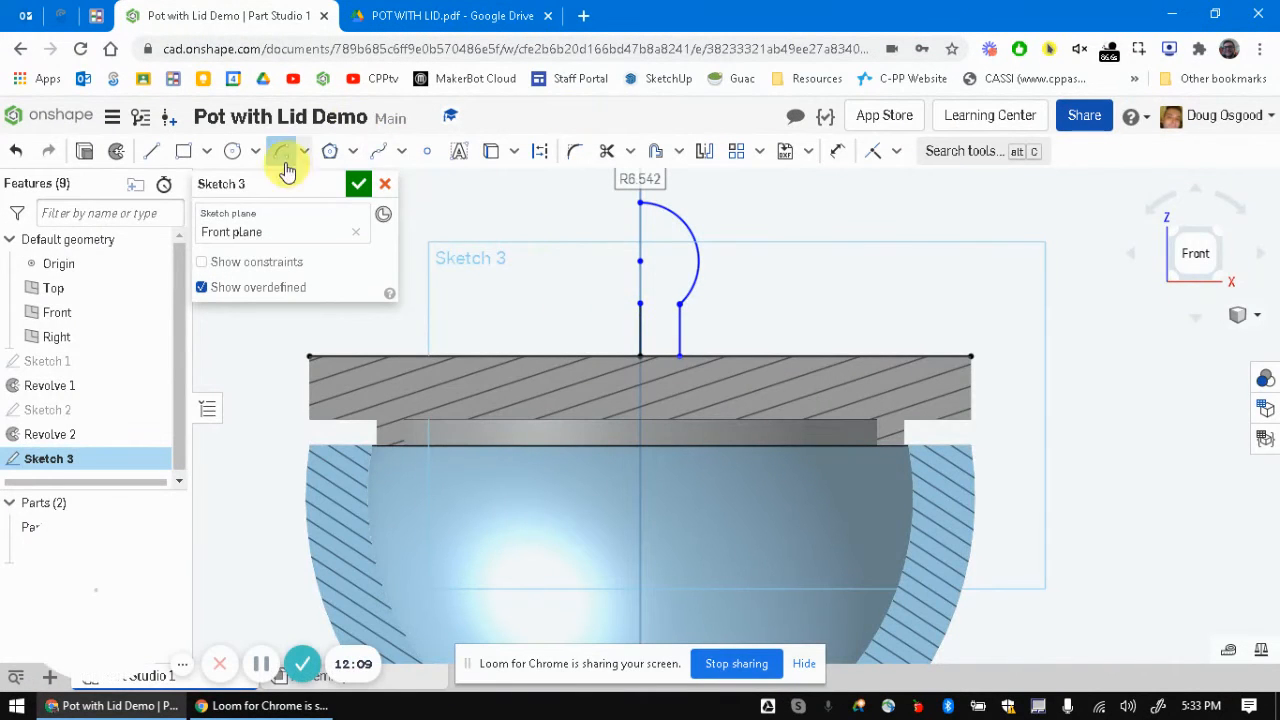
{"action": "left_click", "coordinate": [445, 15]}
{"action": "left_click", "coordinate": [272, 17]}
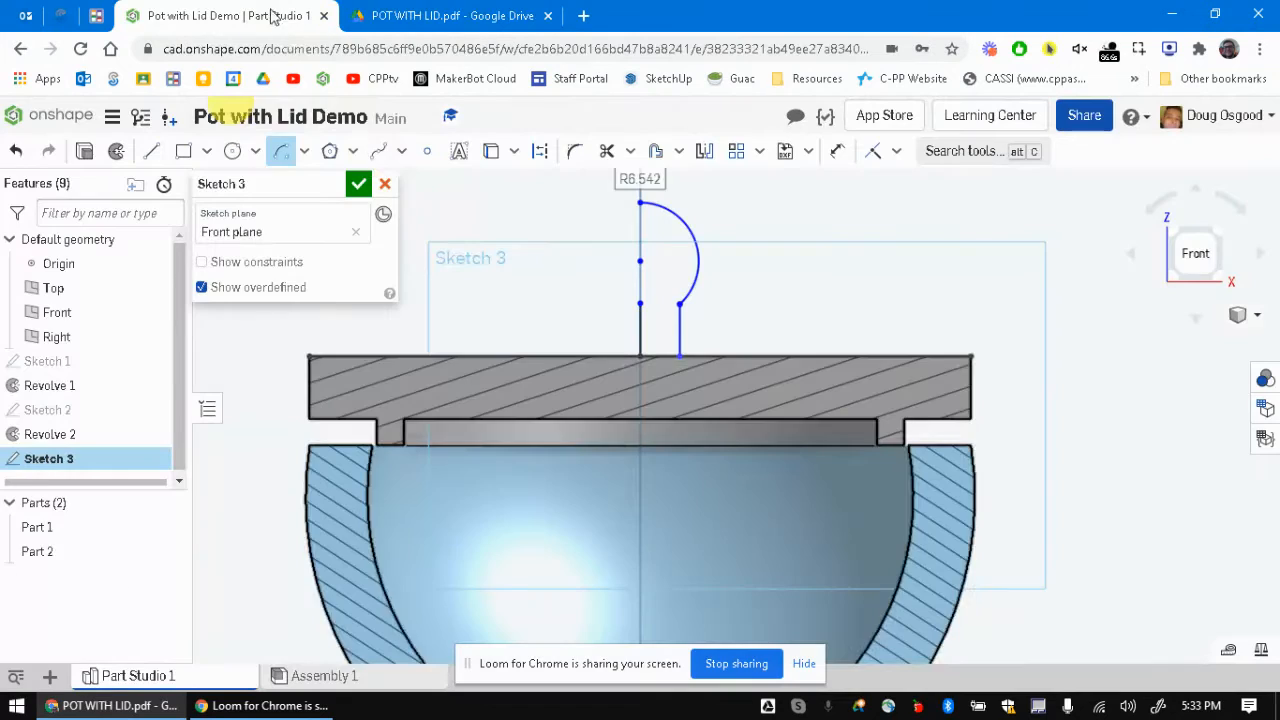
{"action": "left_click", "coordinate": [836, 151]}
{"action": "left_click", "coordinate": [642, 327]}
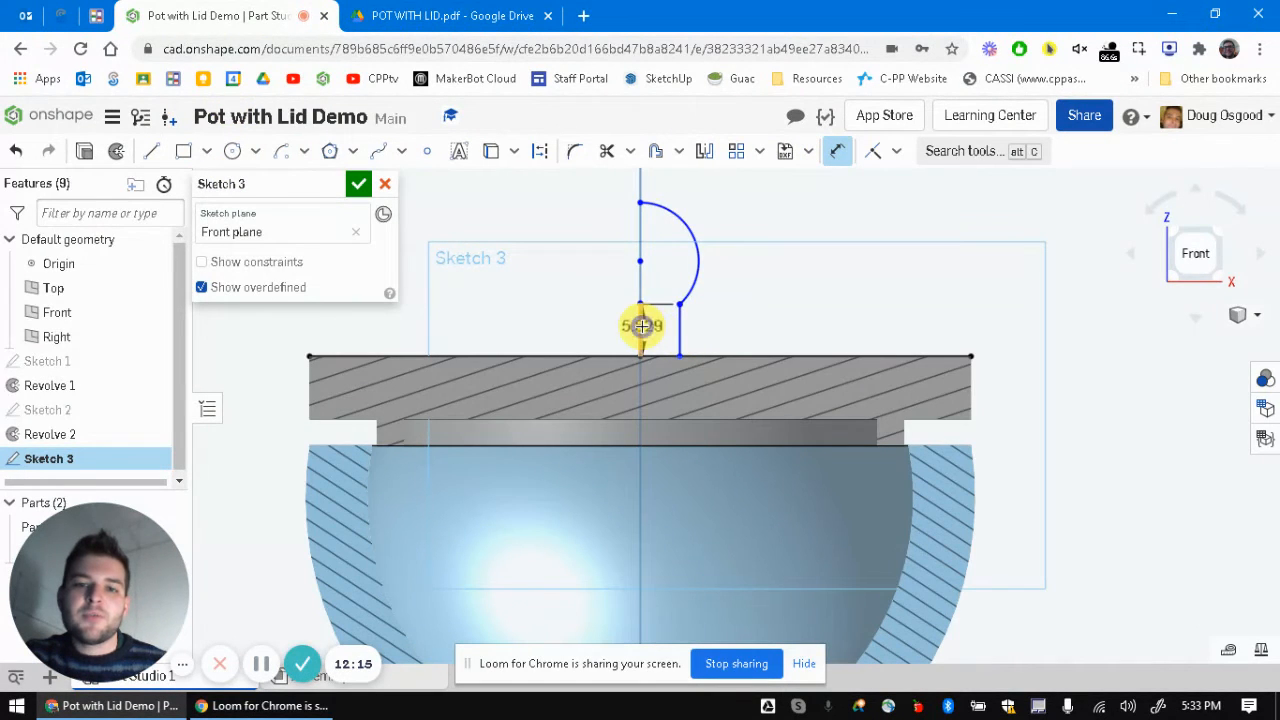
{"action": "middle_click_drag", "start_coordinate": [682, 231], "coordinate": [686, 302]}
{"action": "left_click", "coordinate": [657, 221]}
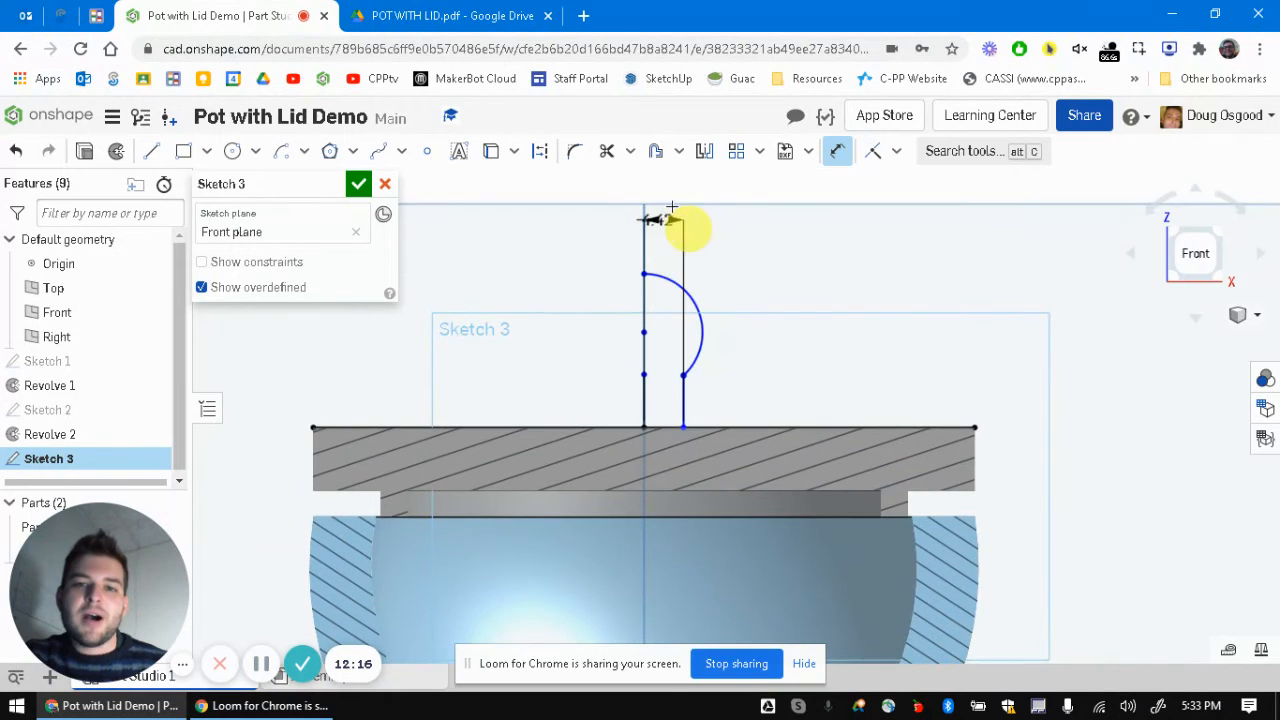
{"action": "type", "text": "5"}
{"action": "key", "text": "Return"}
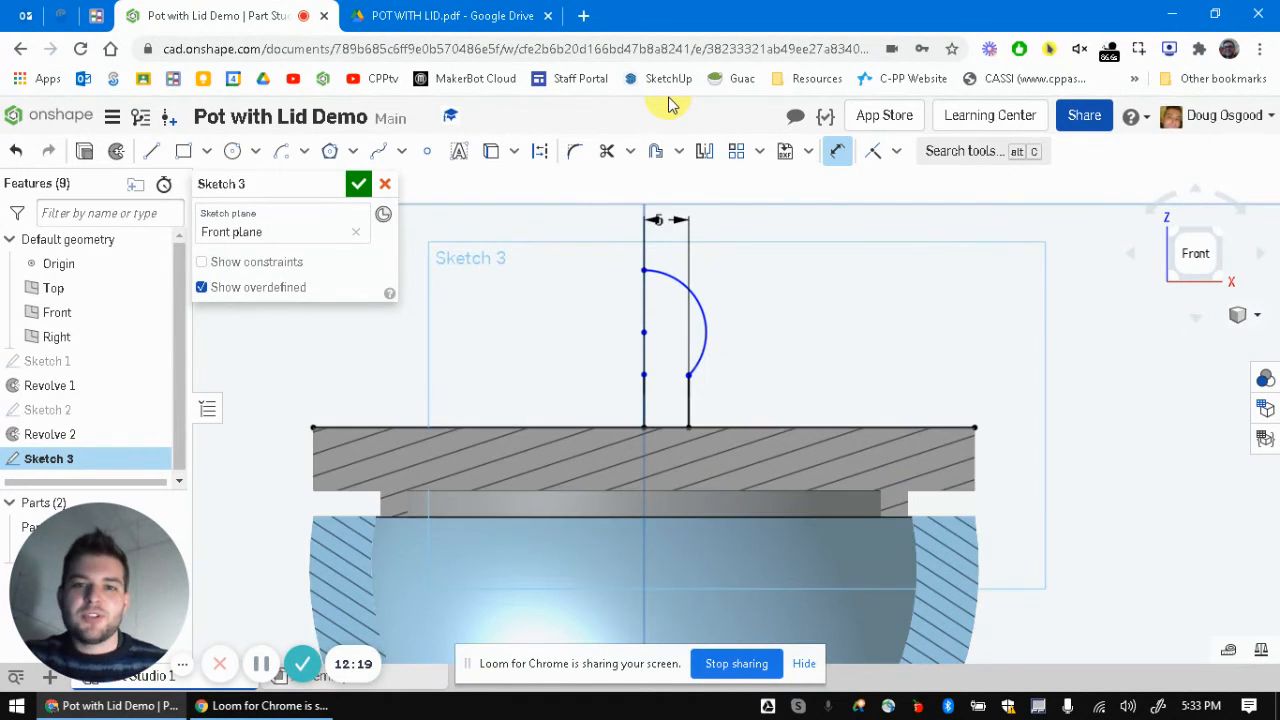
Step: Dimension the knob arc with a radius of 7 mm
{"action": "left_click", "coordinate": [700, 300]}
{"action": "left_click", "coordinate": [799, 309]}
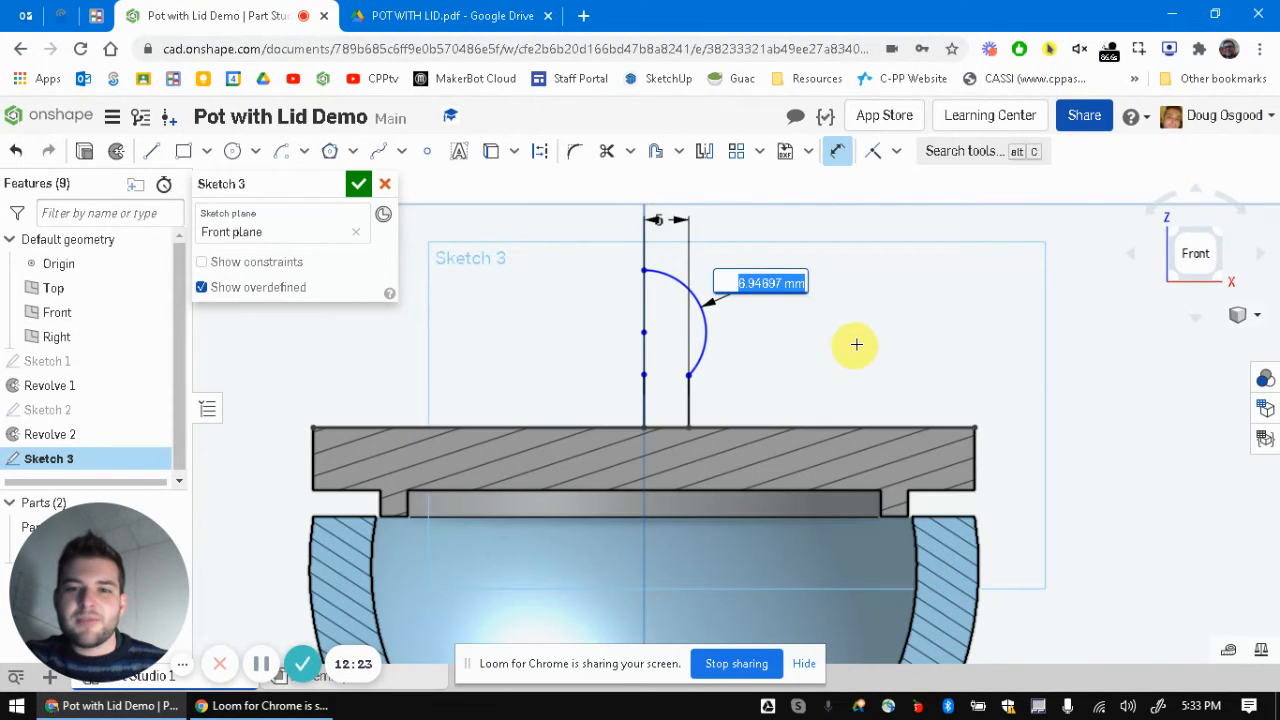
{"action": "type", "text": "7"}
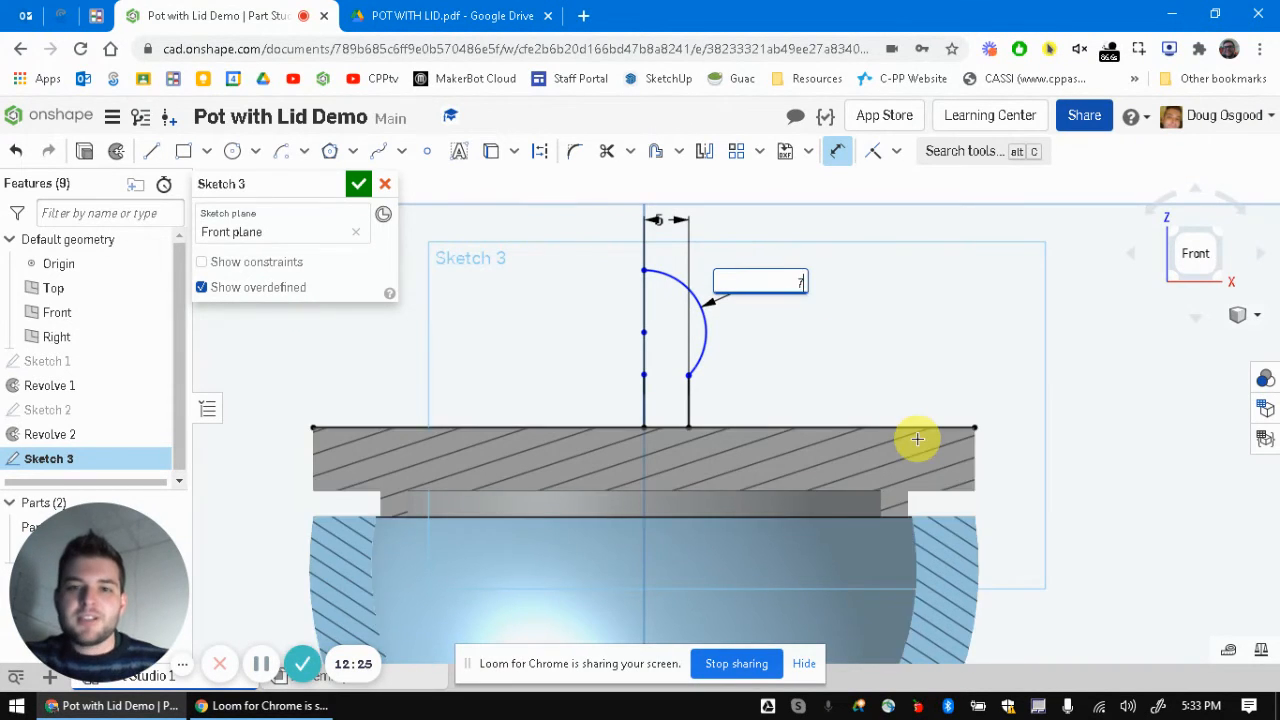
{"action": "key", "text": "Return"}
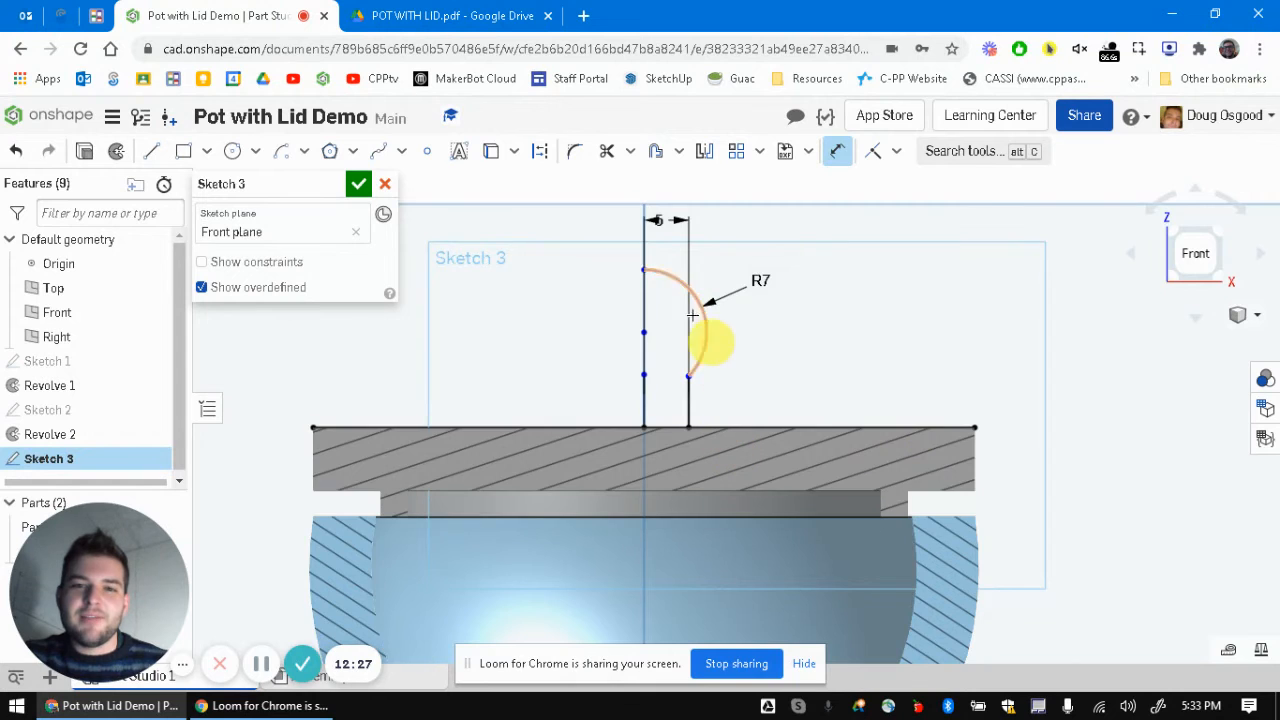
Step: Close the knob profile with a vertical line of about 11.7 mm from the arc's top to the inner line's upper end, and finish the sketch
{"action": "left_click", "coordinate": [155, 155]}
{"action": "left_click", "coordinate": [644, 308]}
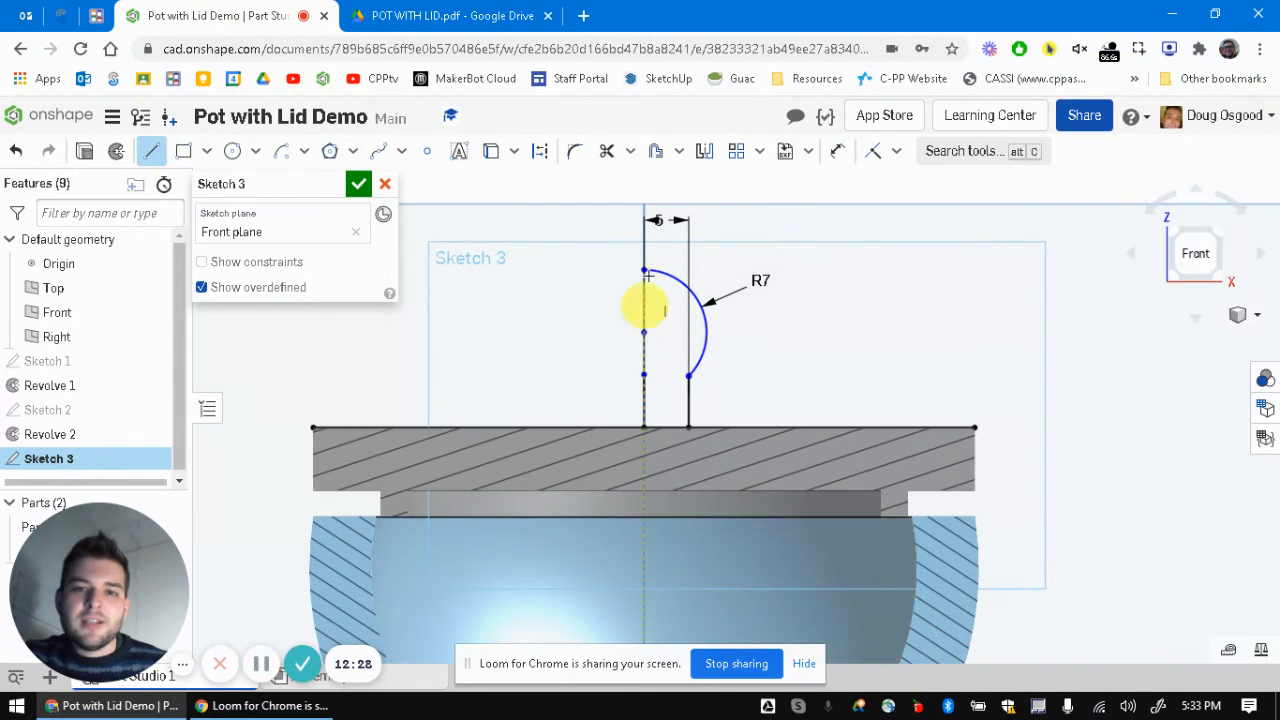
{"action": "left_click_drag", "start_coordinate": [643, 270], "coordinate": [645, 367]}
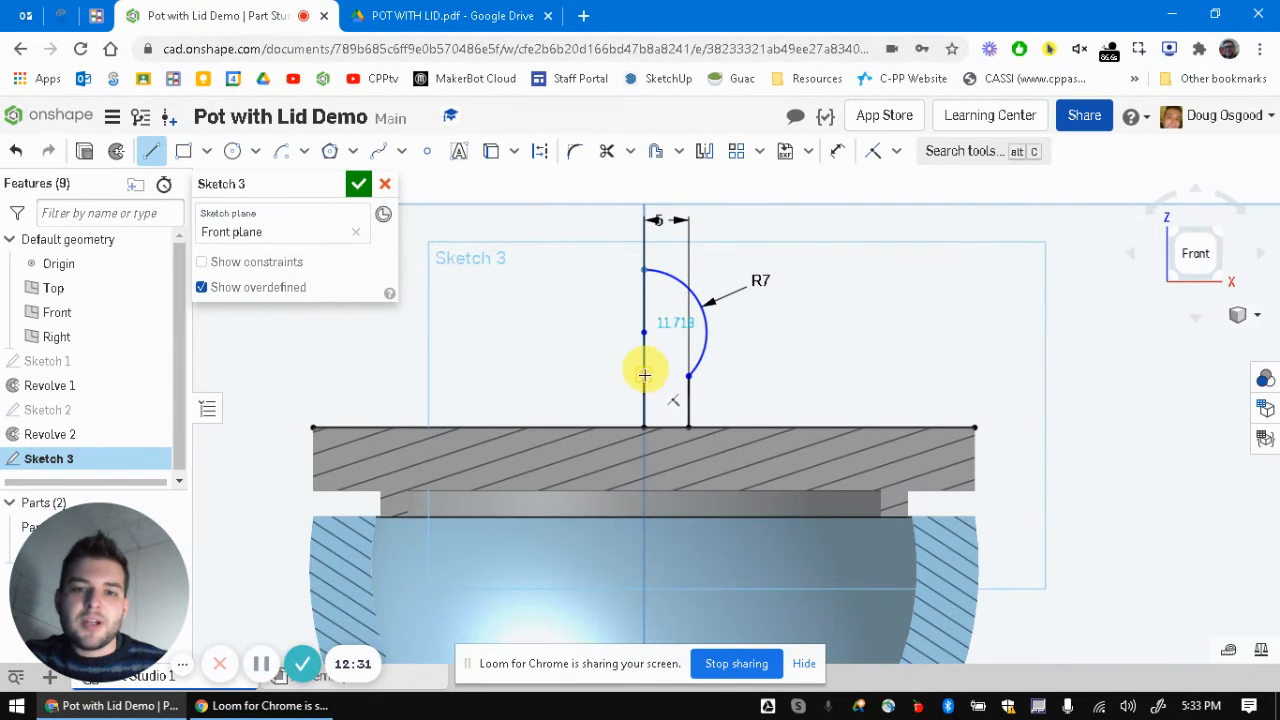
{"action": "key", "text": "Escape"}
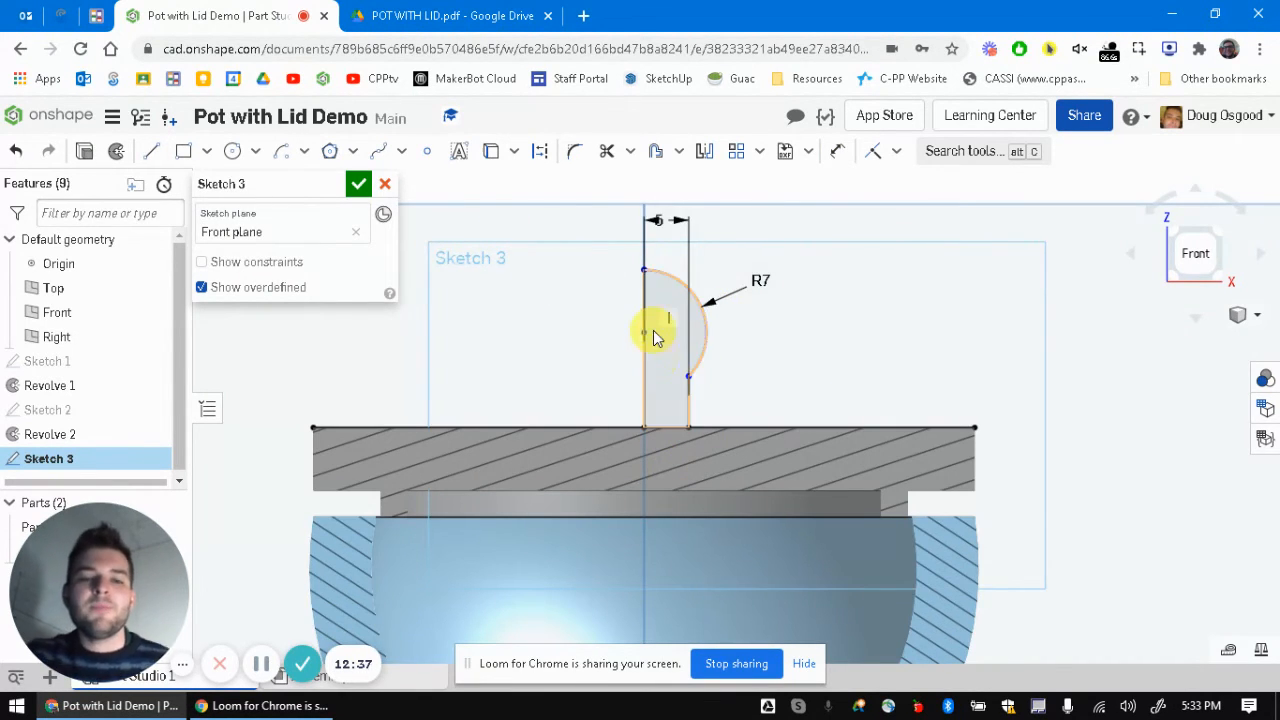
{"action": "left_click", "coordinate": [357, 187]}
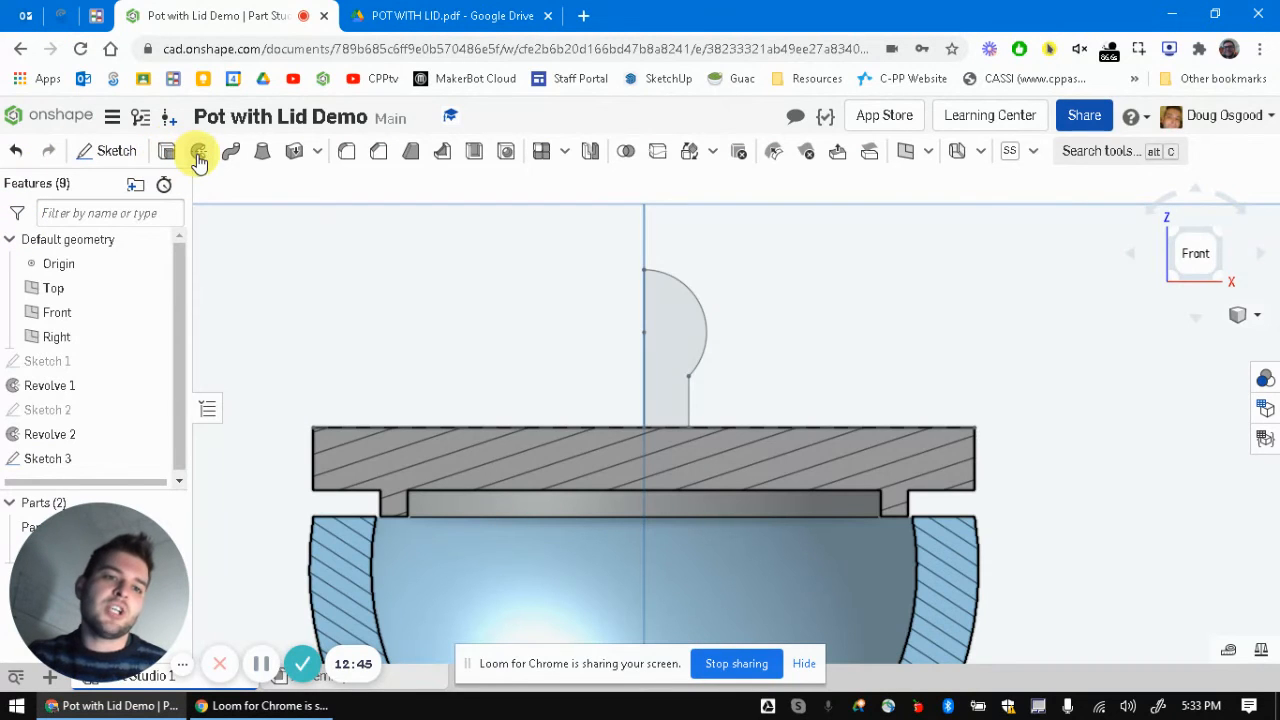
Step: Revolve the knob profile a full turn around its vertical center edge, adding it to the lid (Part 2)
{"action": "right_click_drag", "start_coordinate": [706, 323], "coordinate": [806, 314]}
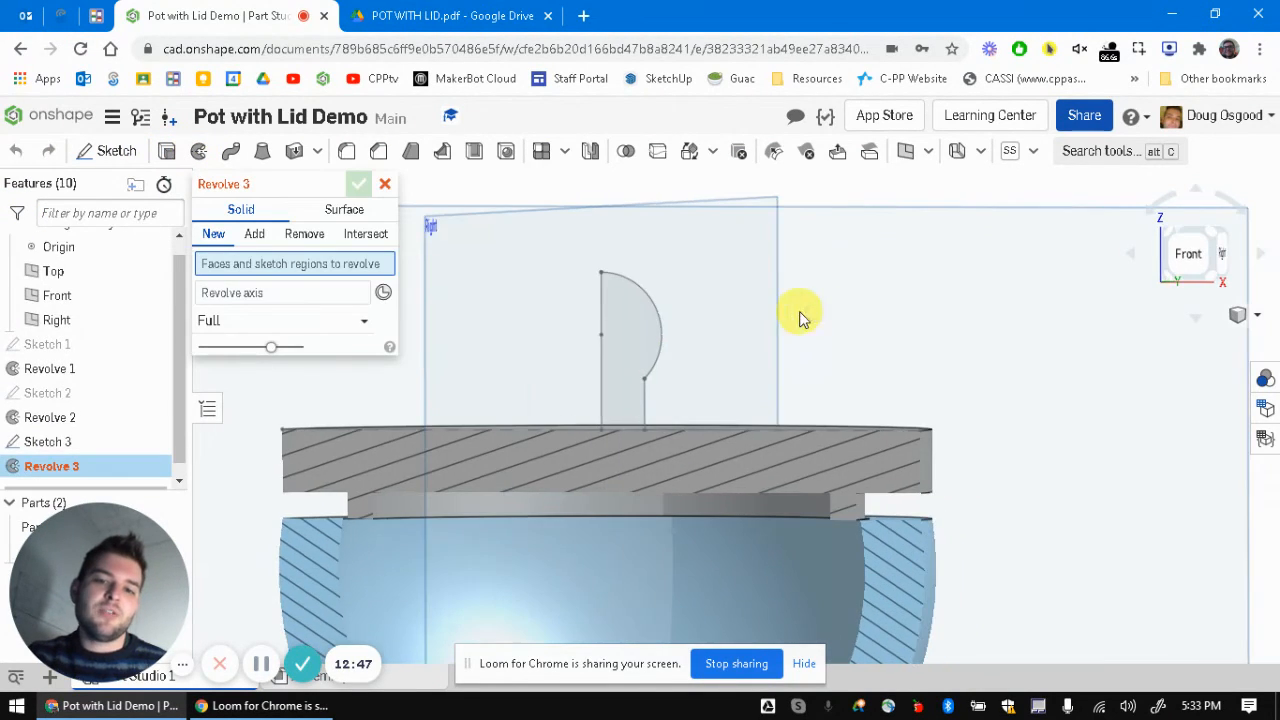
{"action": "left_click", "coordinate": [645, 352]}
{"action": "left_click", "coordinate": [635, 340]}
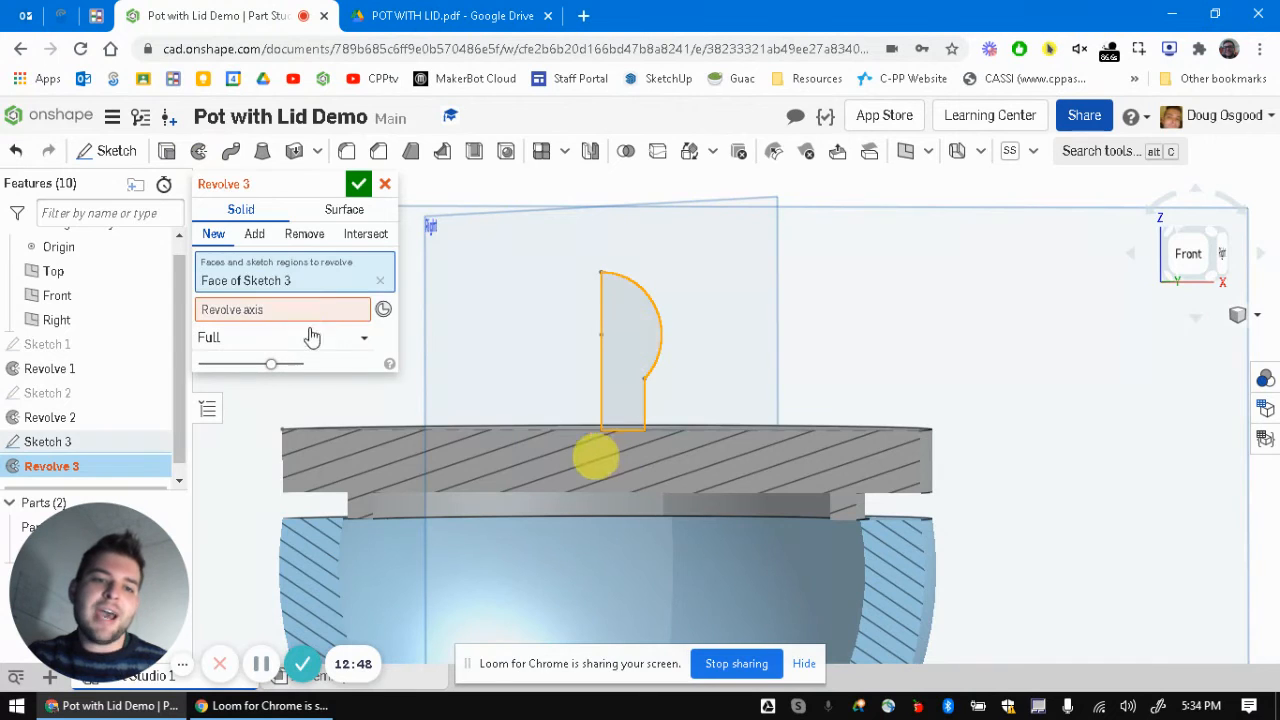
{"action": "left_click", "coordinate": [270, 311]}
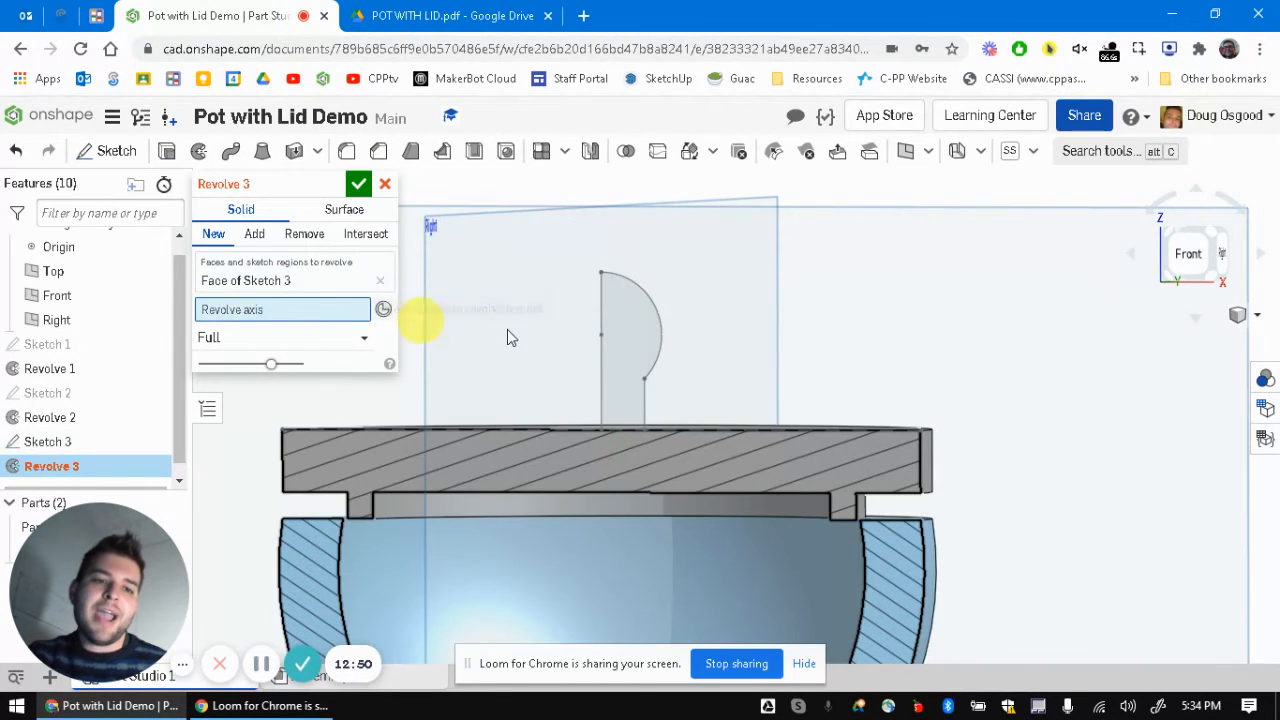
{"action": "left_click", "coordinate": [600, 310]}
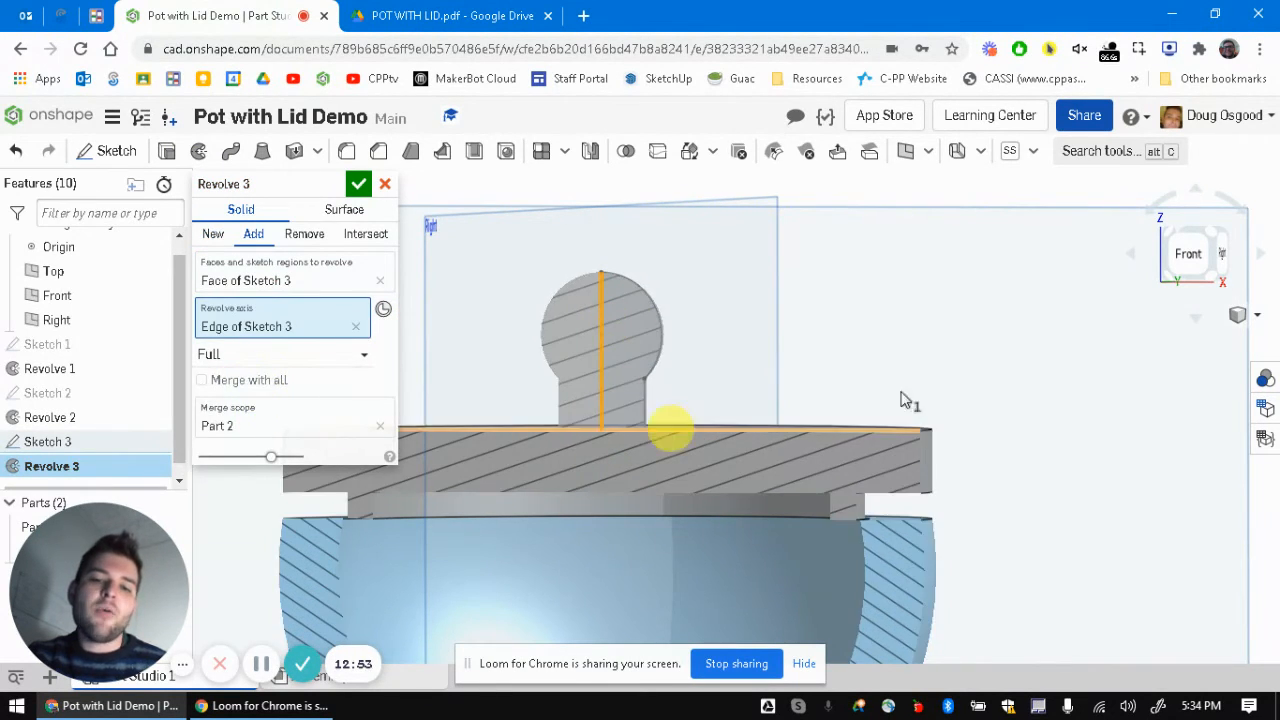
{"action": "right_click_drag", "start_coordinate": [909, 400], "coordinate": [1020, 360]}
{"action": "left_click", "coordinate": [256, 234]}
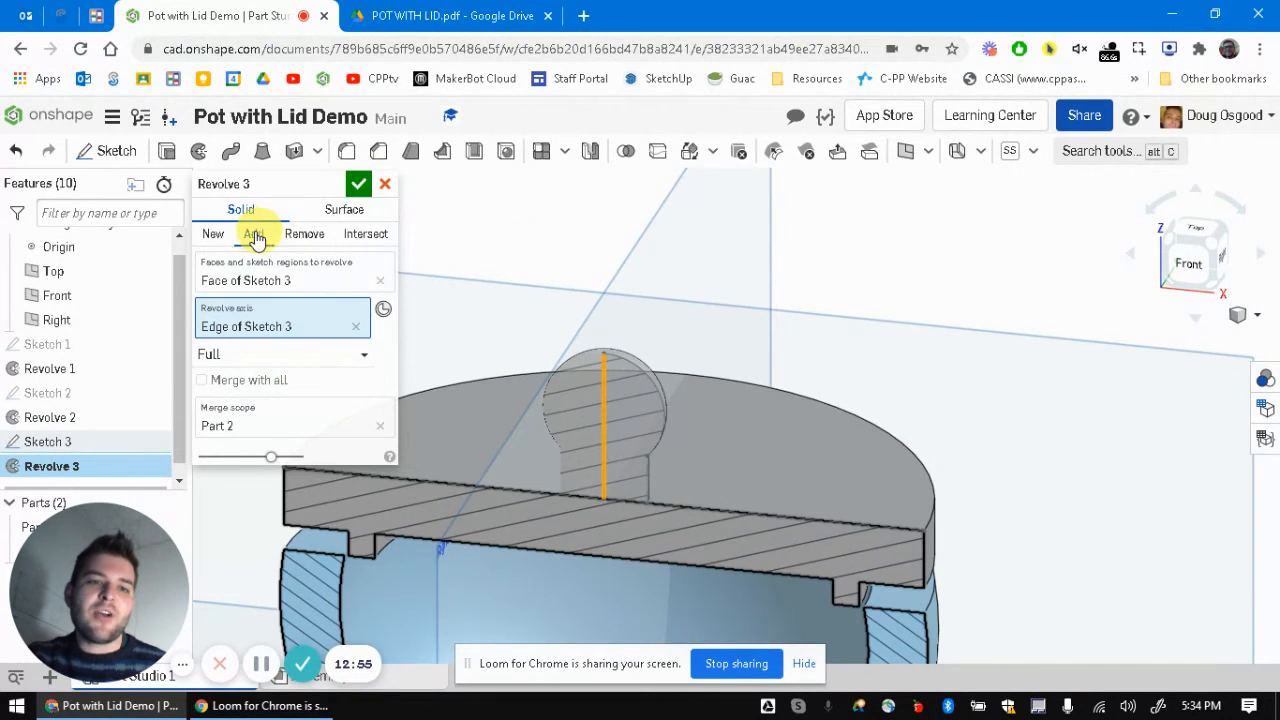
{"action": "left_click", "coordinate": [427, 322]}
{"action": "mouse_move", "coordinate": [752, 478]}
{"action": "right_mouse_down"}
{"action": "mouse_move", "coordinate": [817, 406]}
{"action": "mouse_move", "coordinate": [852, 398]}
{"action": "right_mouse_up"}
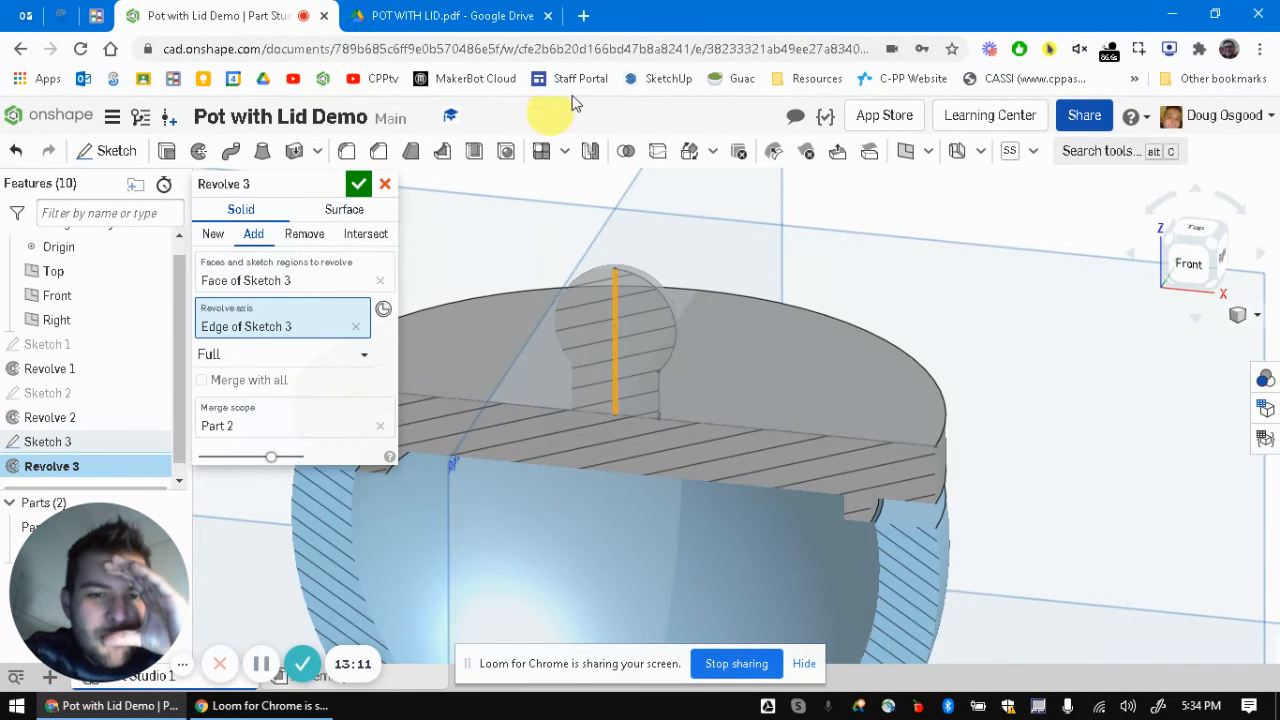
{"action": "left_click", "coordinate": [358, 183]}
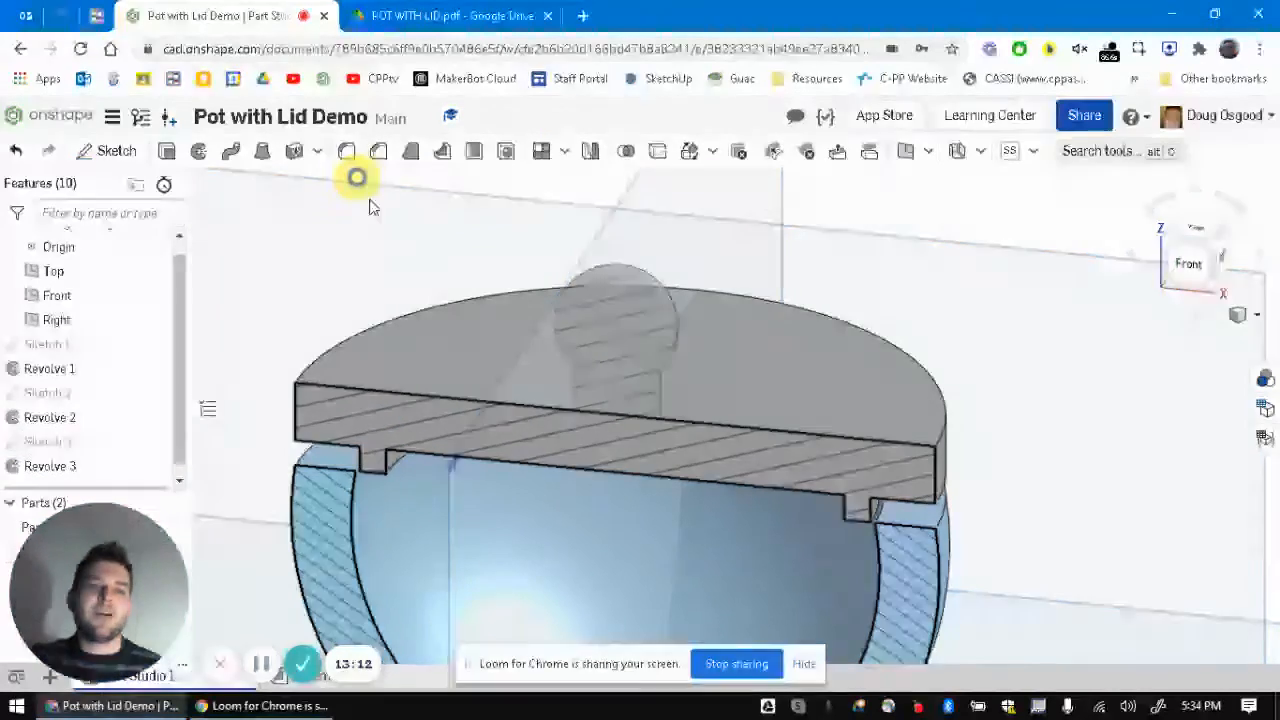
Step: Turn off the section view and inspect the complete pot and lid with its knob from an angle
{"action": "scroll", "coordinate": [727, 349], "scroll_direction": "down", "scroll_amount": 5}
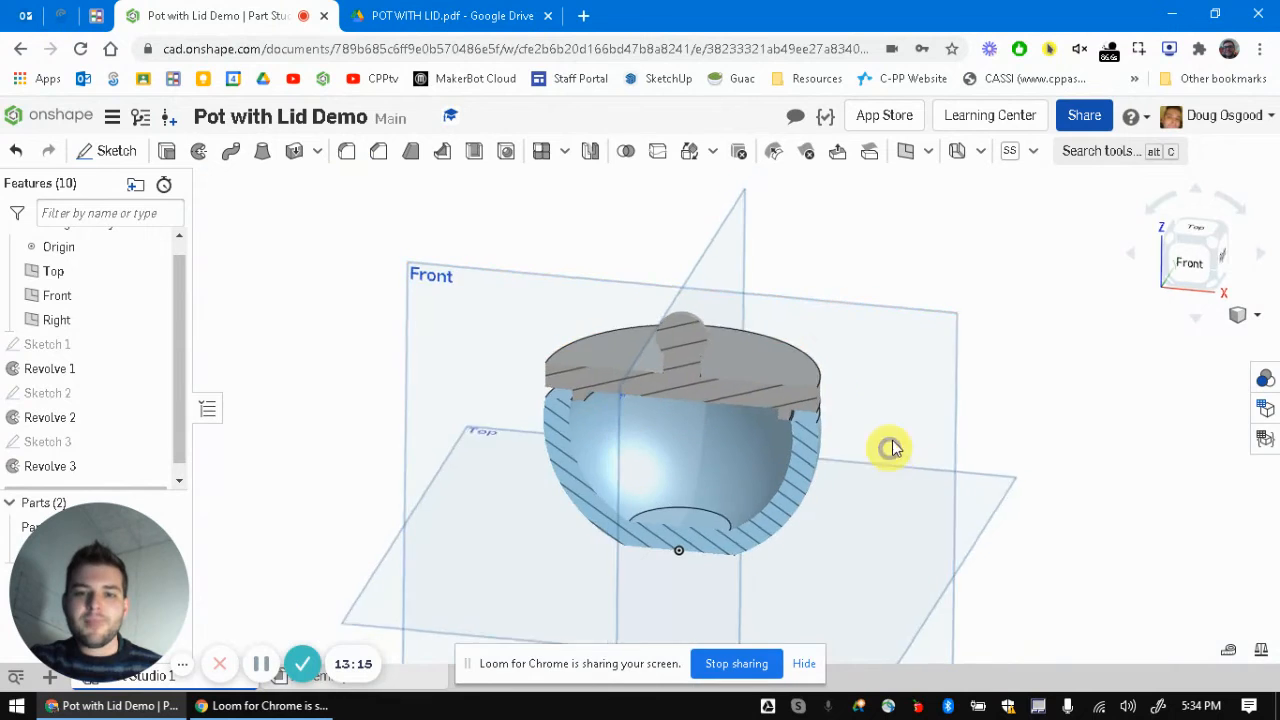
{"action": "right_click_drag", "start_coordinate": [890, 448], "coordinate": [882, 422]}
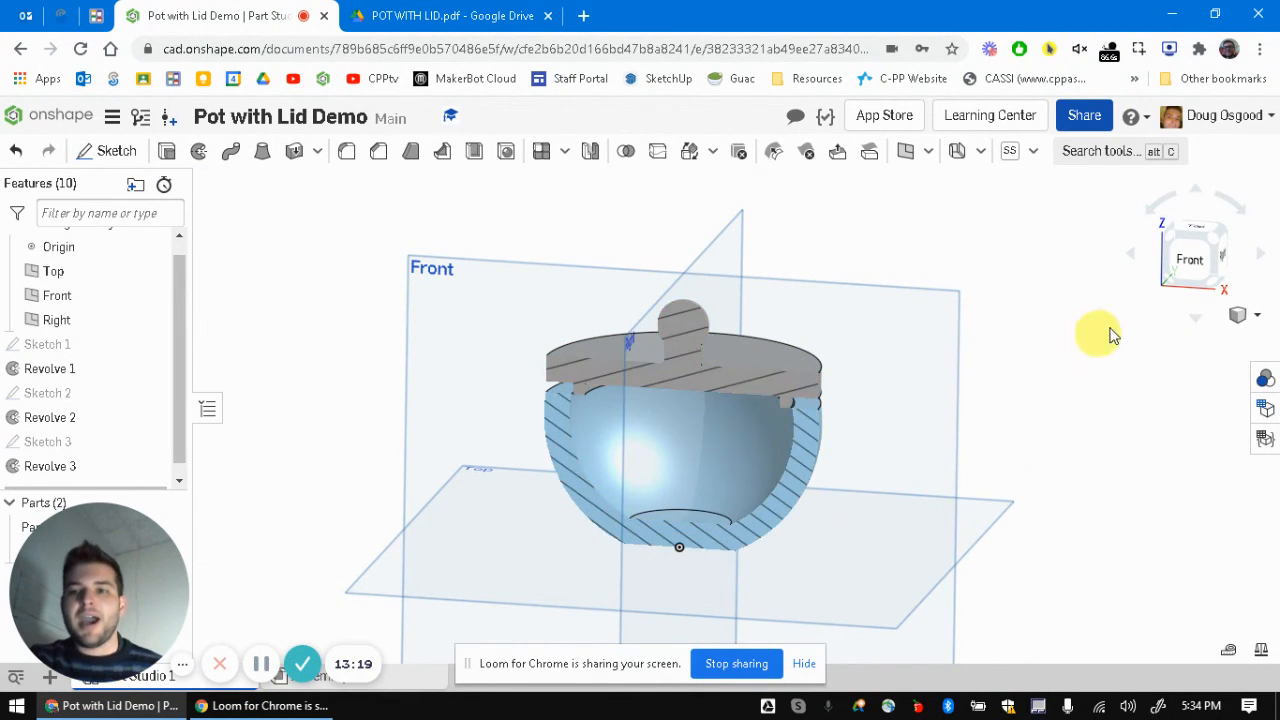
{"action": "left_click", "coordinate": [1257, 326]}
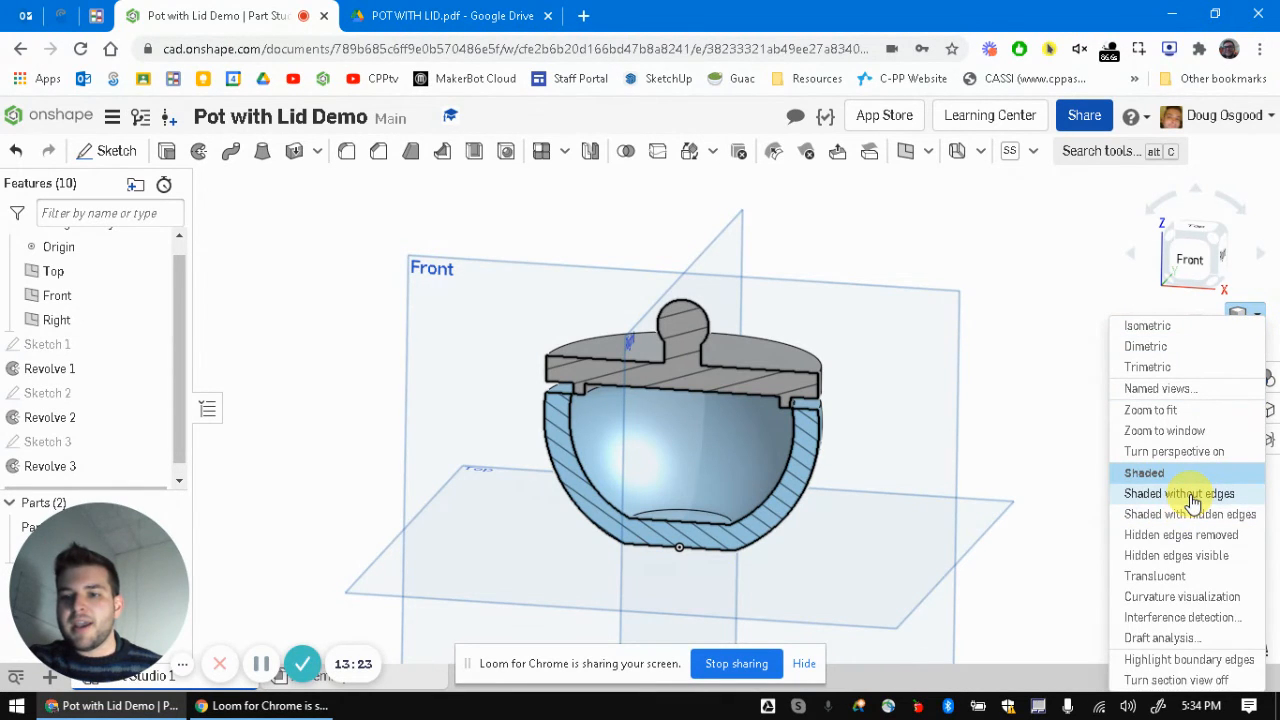
{"action": "left_click", "coordinate": [1168, 680]}
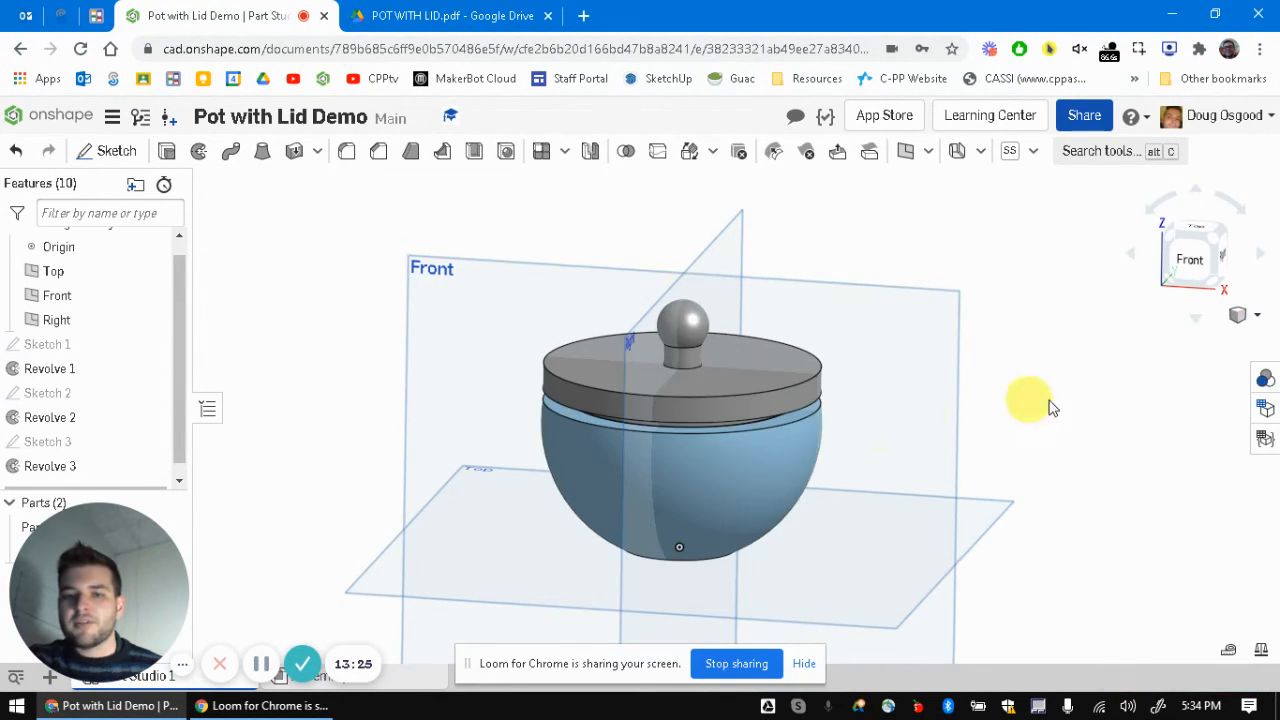
{"action": "right_click_drag", "start_coordinate": [1050, 407], "coordinate": [1026, 420]}
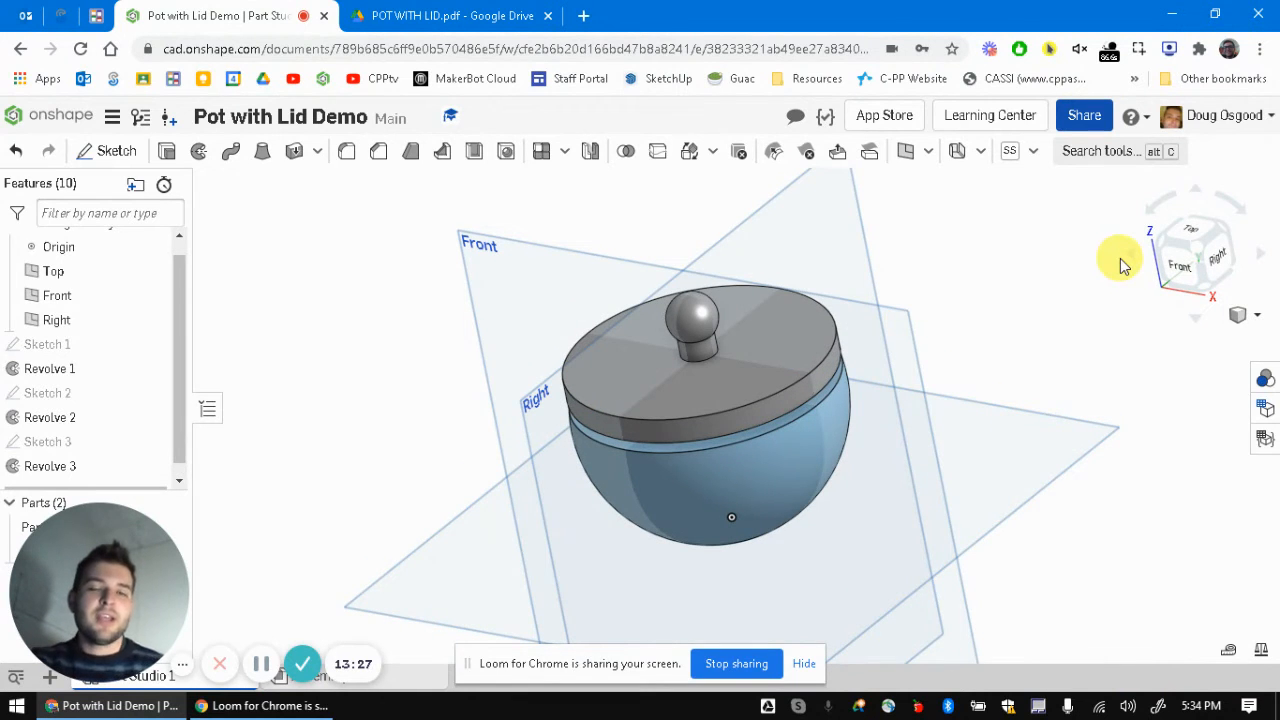
Step: Check the string hole callout and section view in the POT WITH LID PDF, and return to the Onshape part studio
{"action": "left_click", "coordinate": [441, 12]}
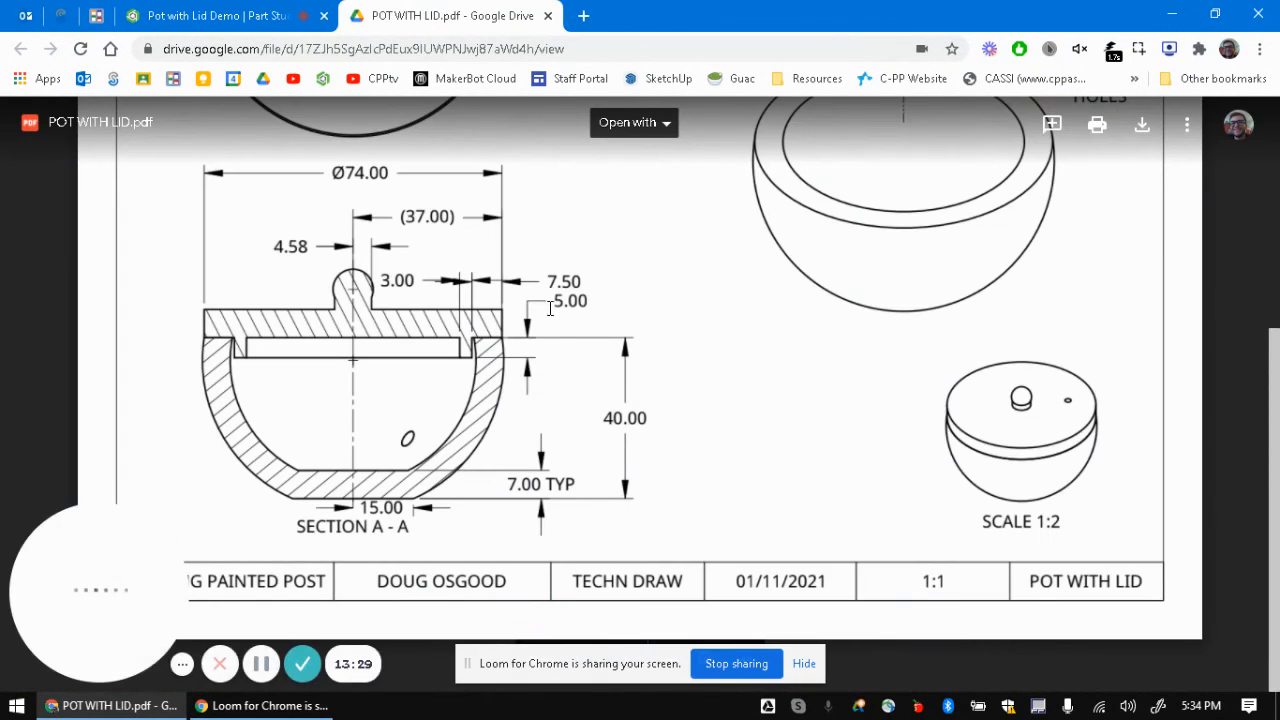
{"action": "scroll", "coordinate": [461, 242], "scroll_direction": "up", "scroll_amount": 4}
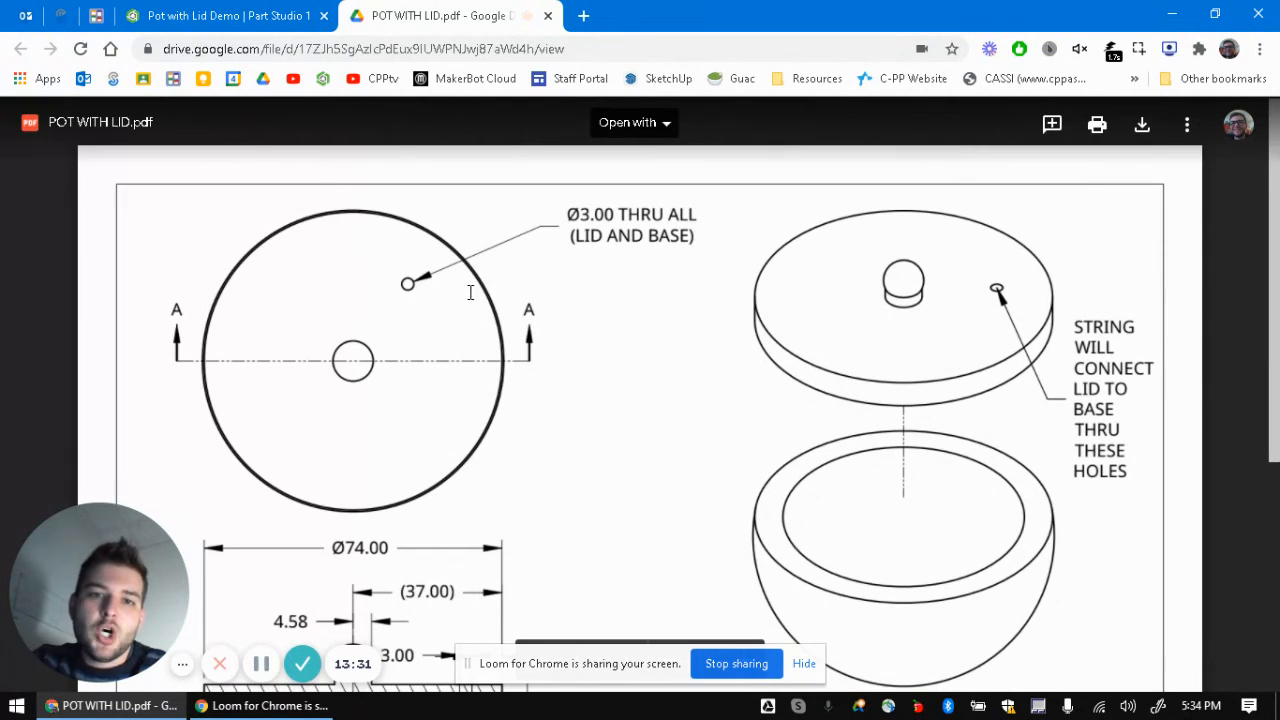
{"action": "scroll", "coordinate": [483, 311], "scroll_direction": "down", "scroll_amount": 3}
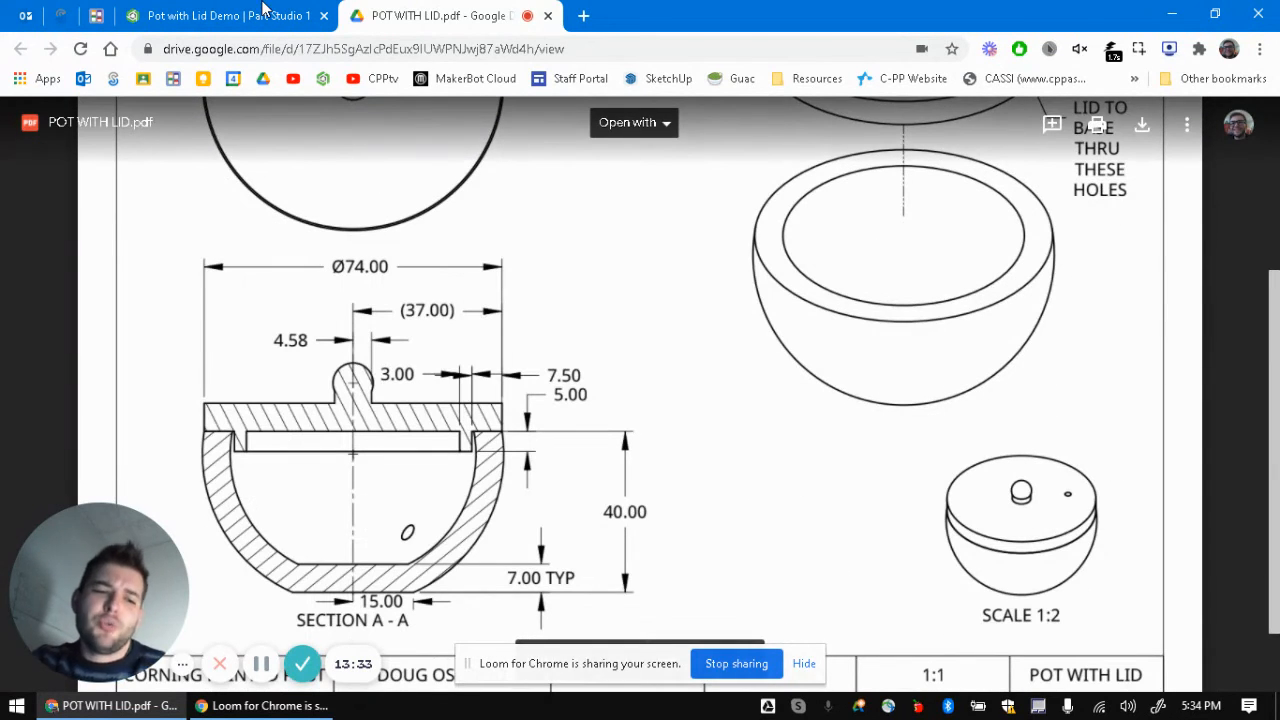
{"action": "left_click", "coordinate": [263, 10]}
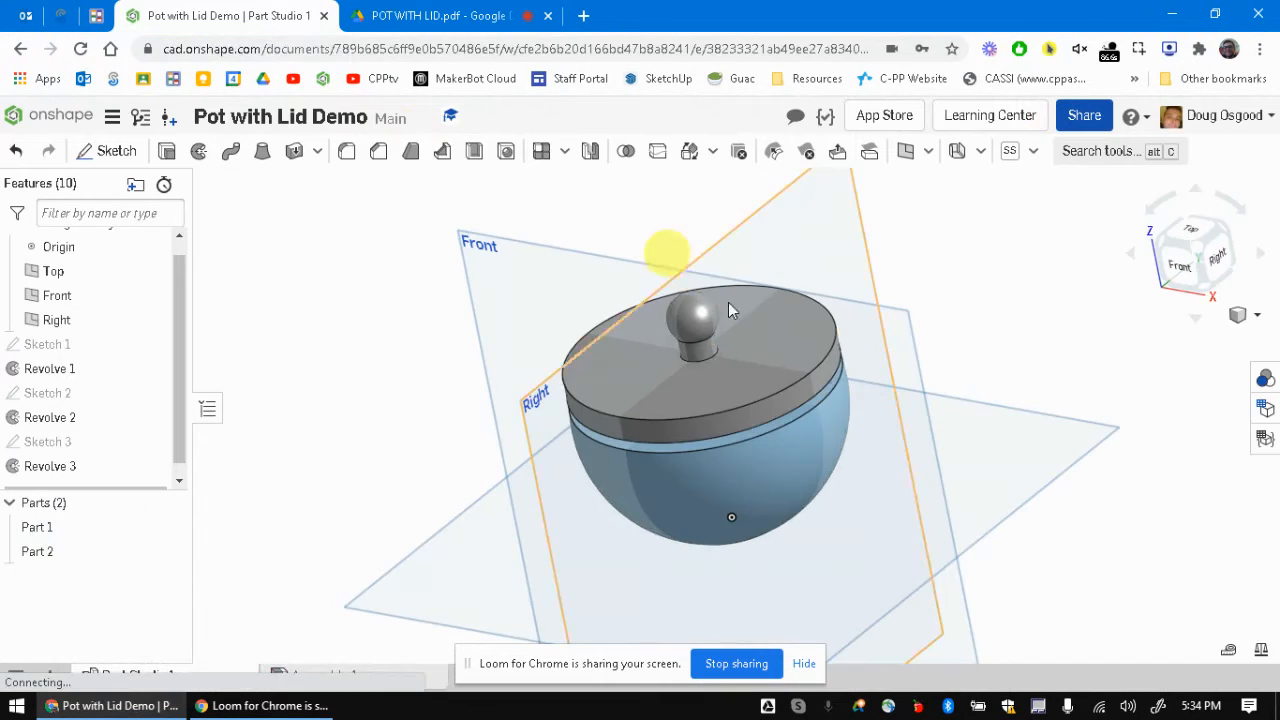
Step: Start a new sketch on the lid's flat top face, with the default planes hidden
{"action": "left_click", "coordinate": [100, 152]}
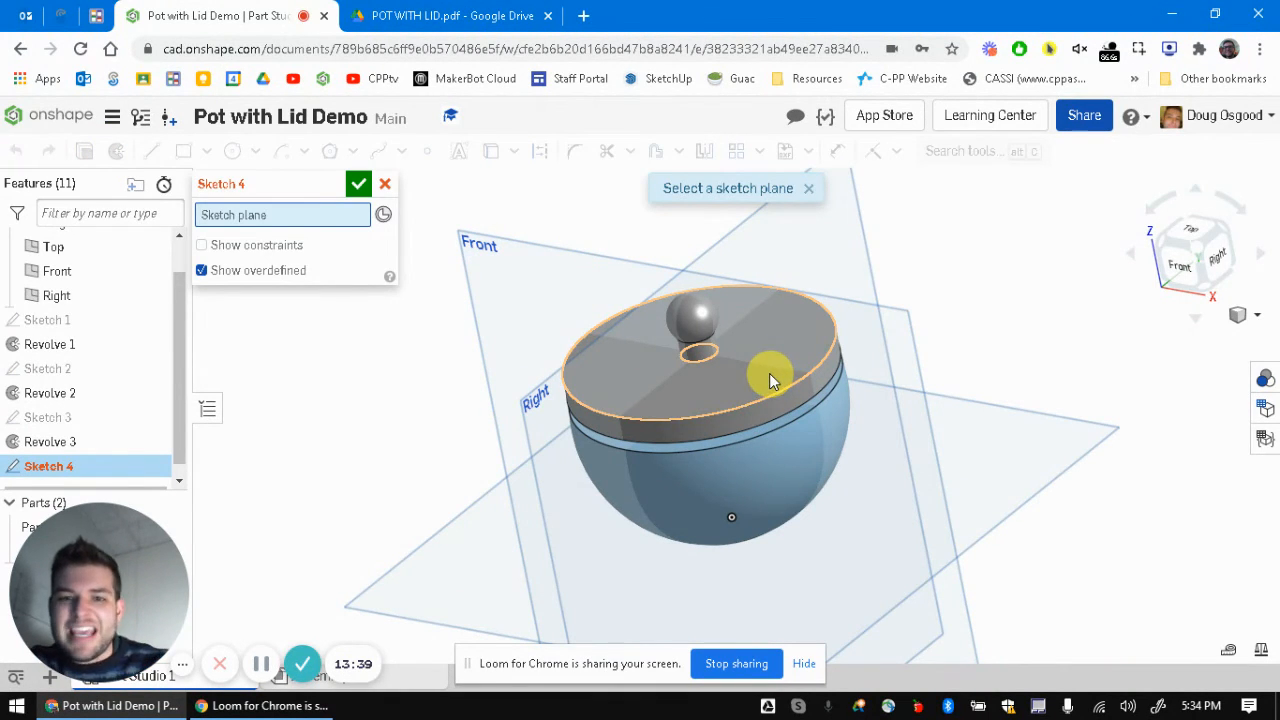
{"action": "key", "text": "p"}
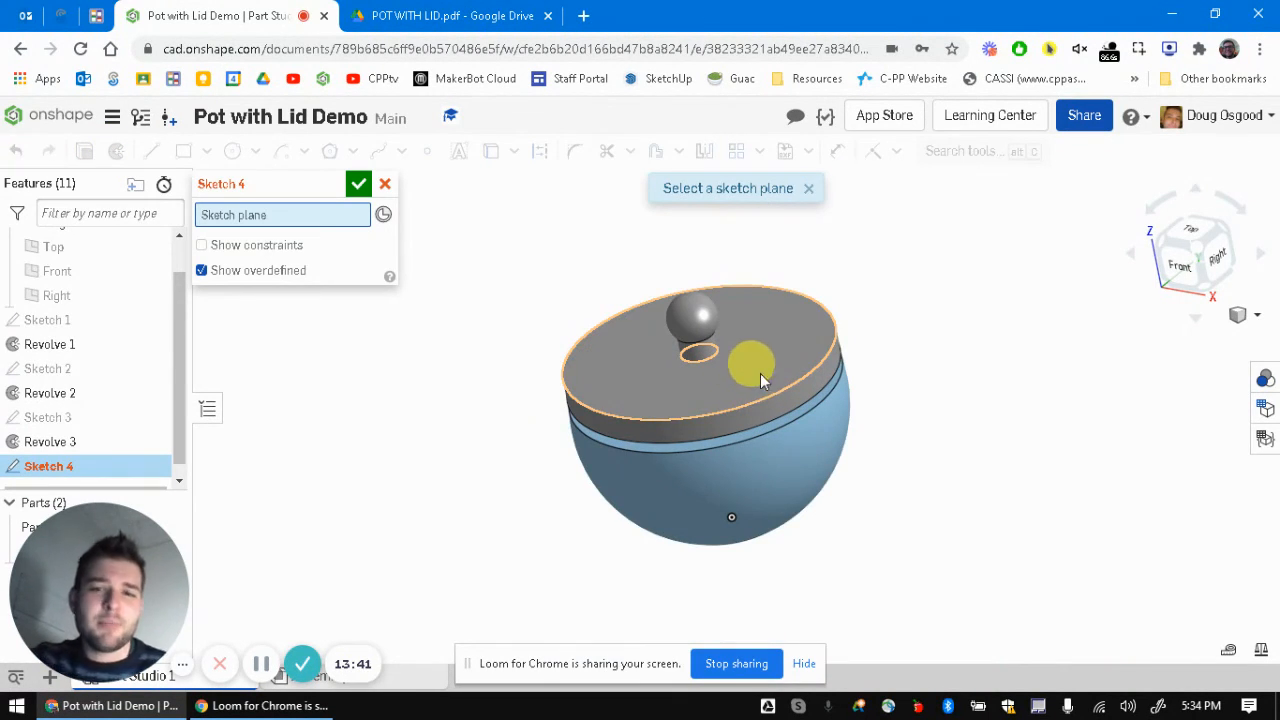
{"action": "scroll", "coordinate": [760, 373], "scroll_direction": "up", "scroll_amount": 3}
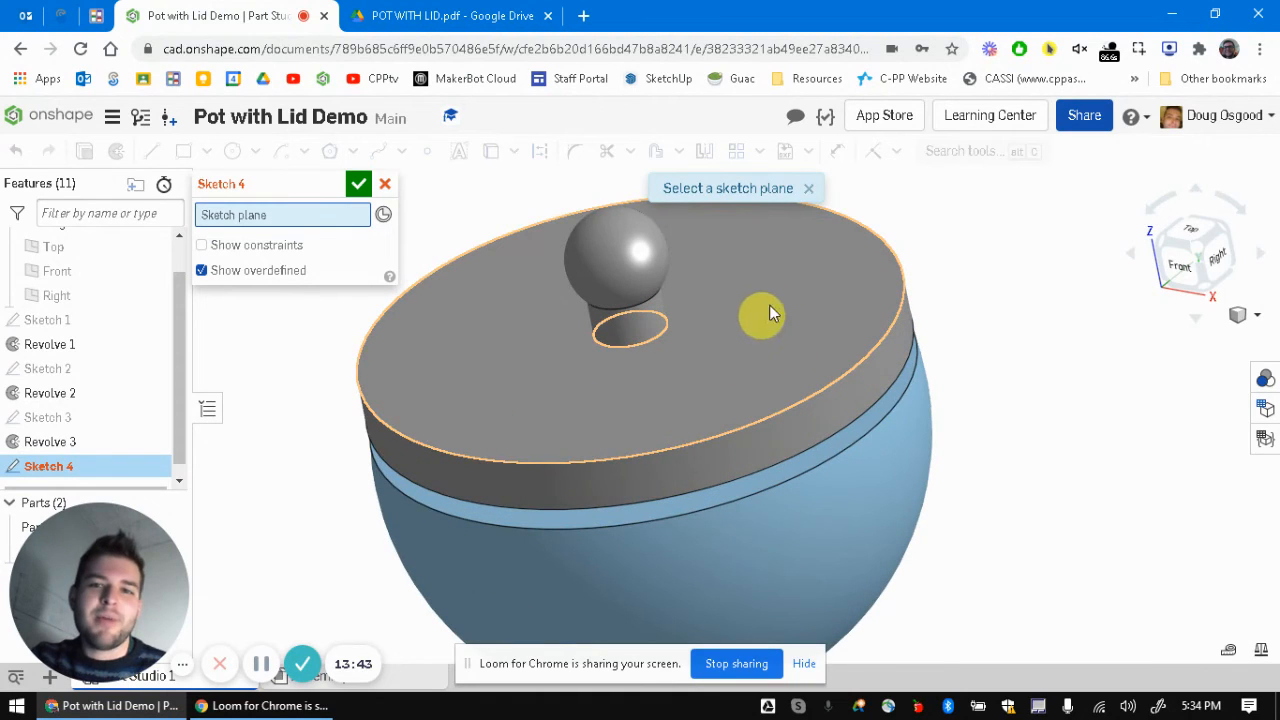
{"action": "left_click", "coordinate": [774, 291]}
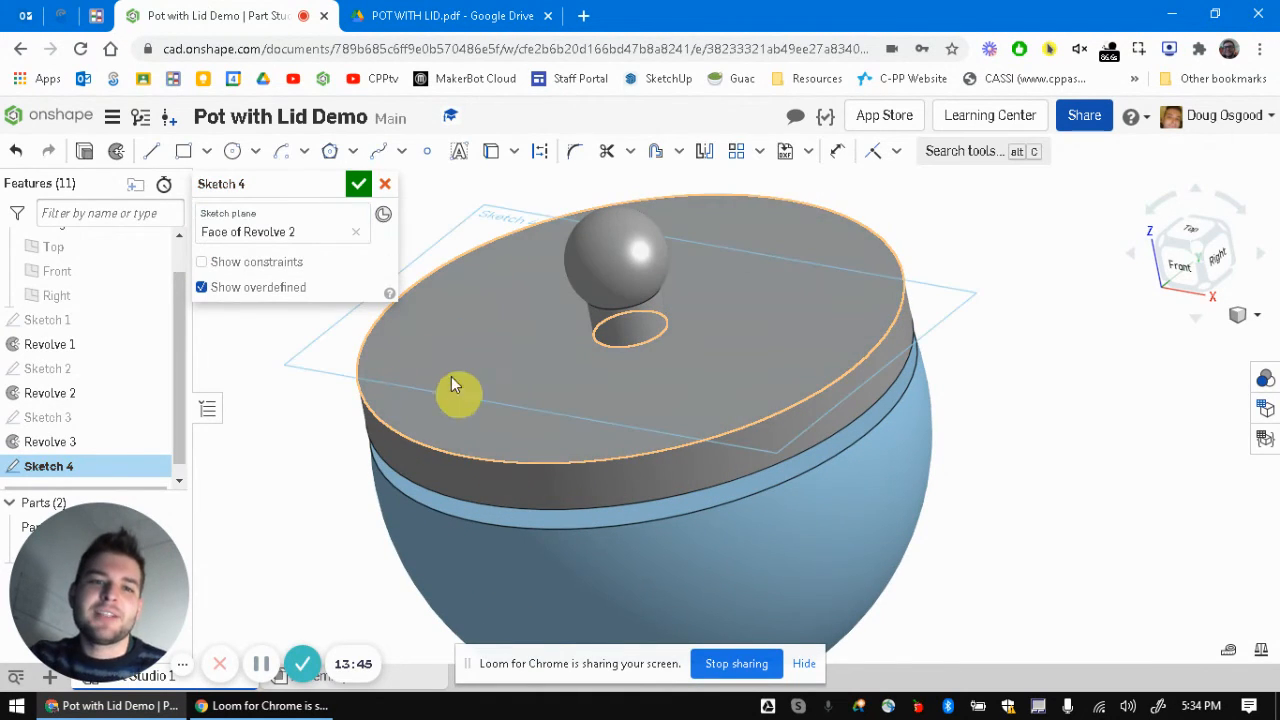
Step: Draw a circle about 6.97 mm in diameter between the knob and the lid's rim, checking its placement against the PDF drawing
{"action": "left_click", "coordinate": [236, 153]}
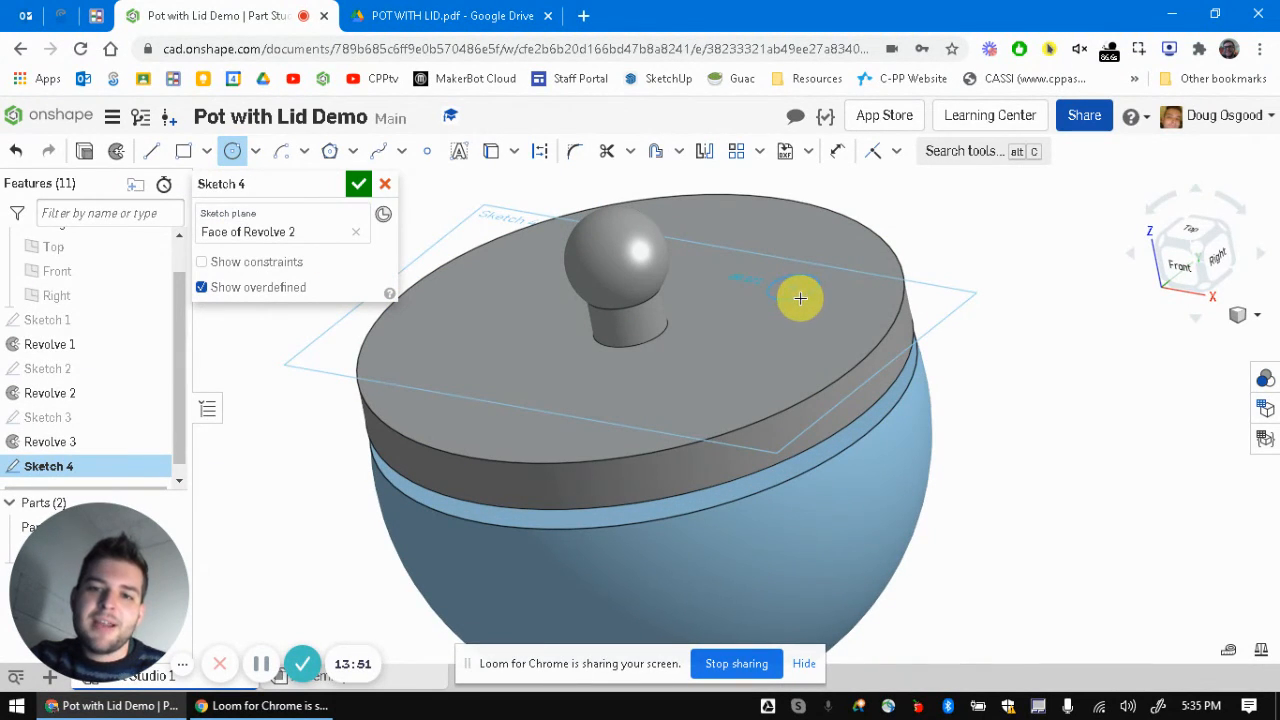
{"action": "left_click", "coordinate": [800, 297]}
{"action": "left_click", "coordinate": [450, 15]}
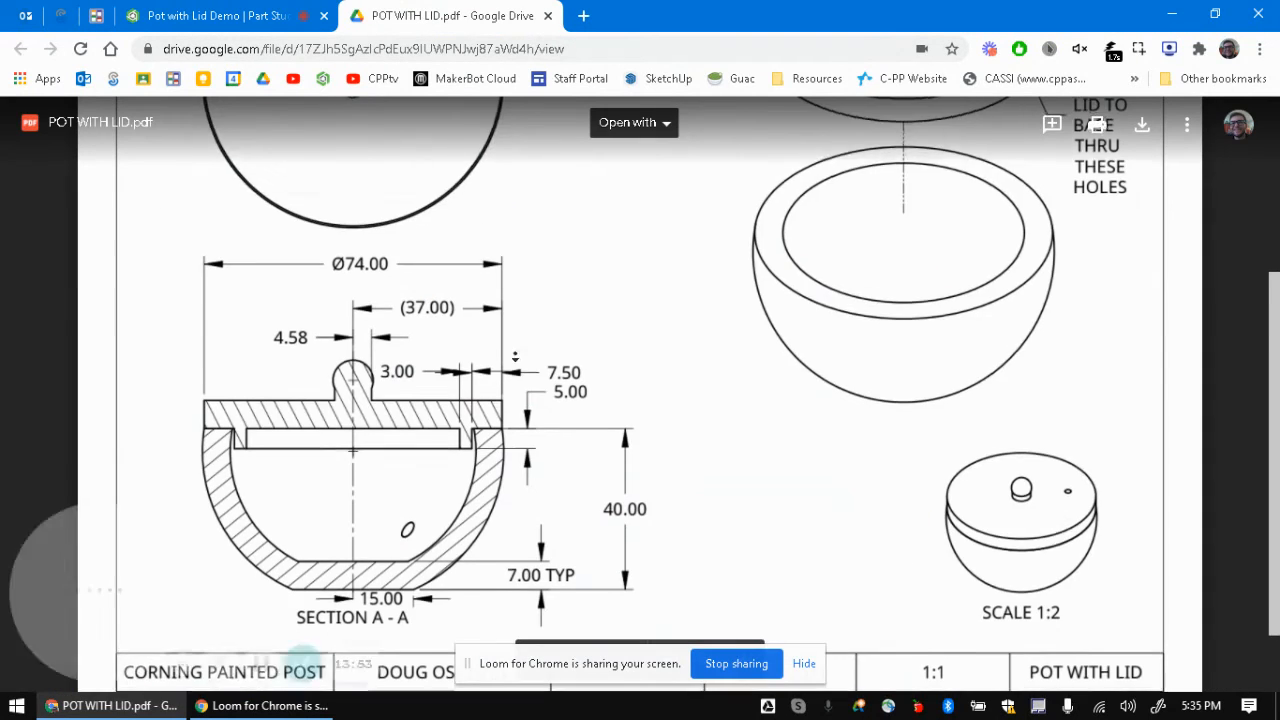
{"action": "scroll", "coordinate": [380, 194], "scroll_direction": "up", "scroll_amount": 3}
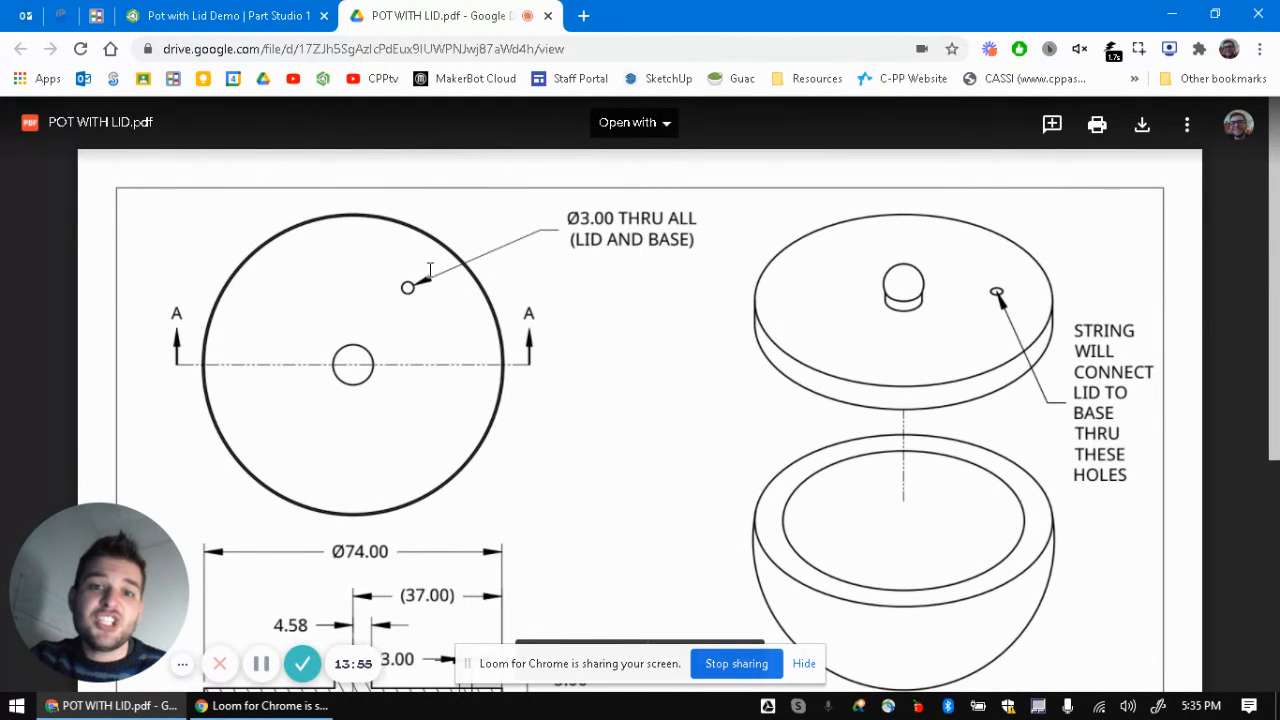
{"action": "left_click", "coordinate": [268, 8]}
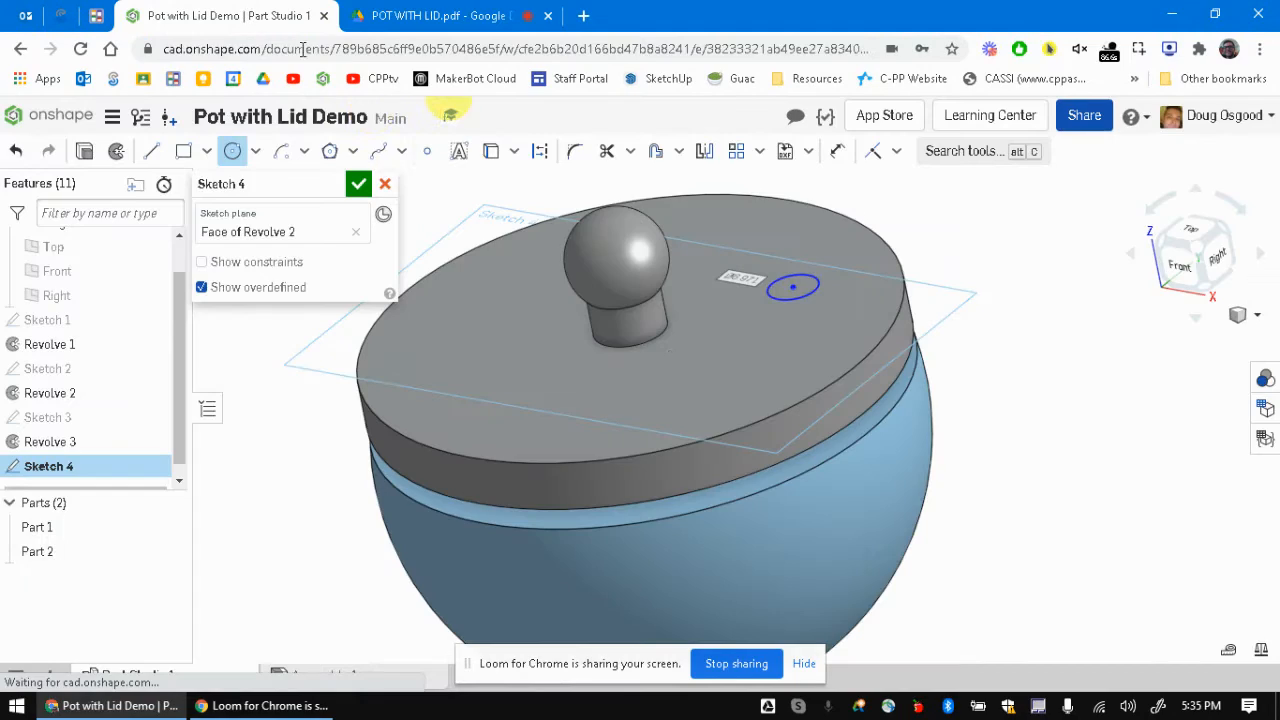
Step: Dimension the string hole circle with a diameter of 5 mm
{"action": "scroll", "coordinate": [960, 350], "scroll_direction": "up", "scroll_amount": 3}
{"action": "scroll", "coordinate": [860, 440], "scroll_direction": "up", "scroll_amount": 4}
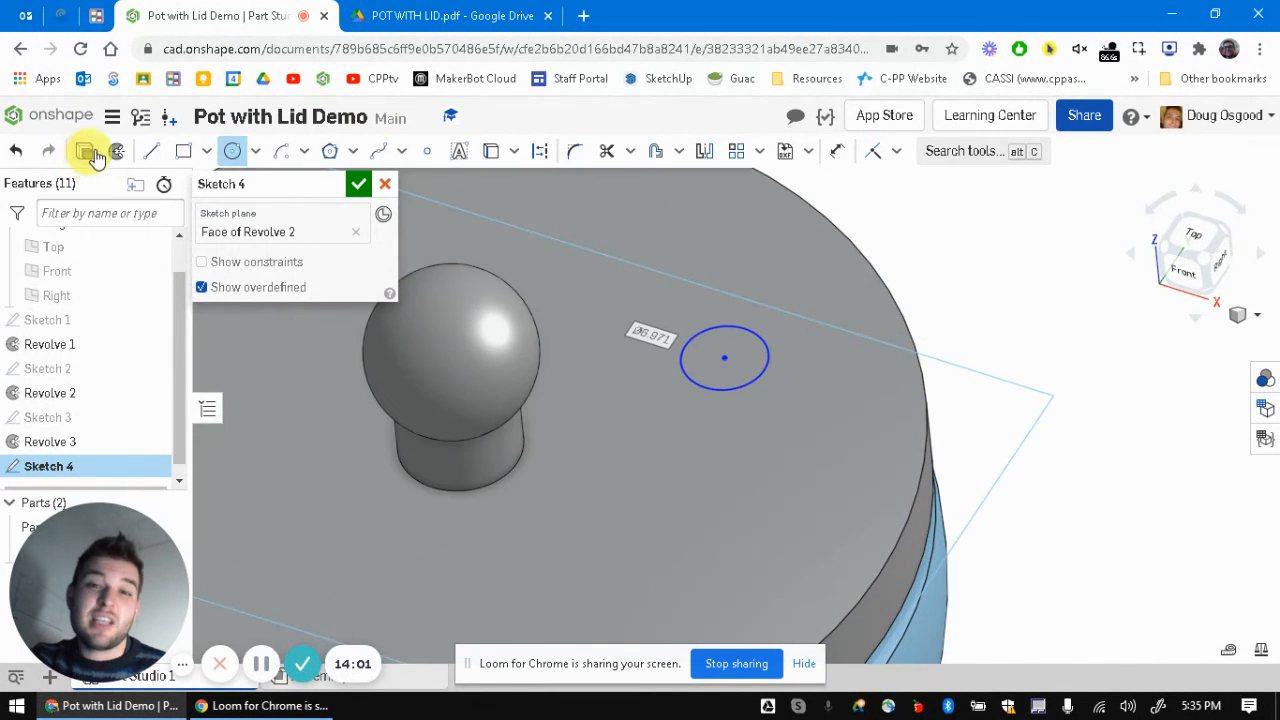
{"action": "left_click", "coordinate": [840, 153]}
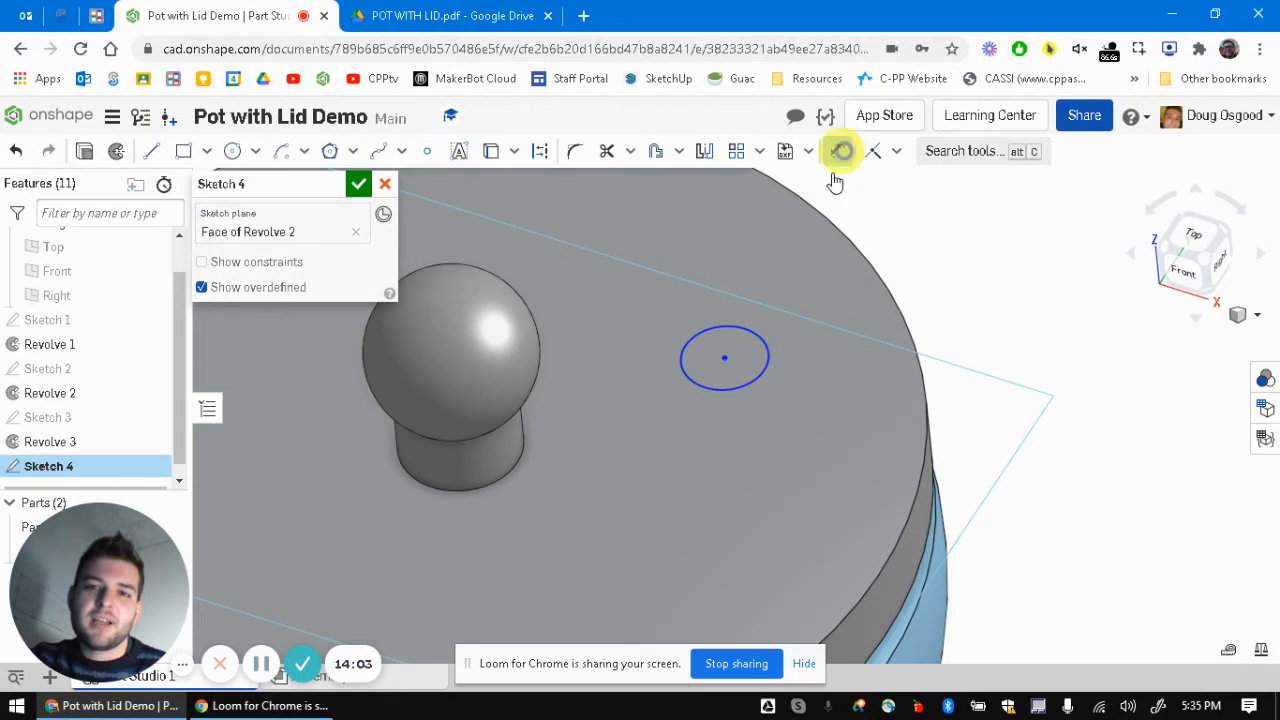
{"action": "left_click_drag", "start_coordinate": [790, 364], "coordinate": [1014, 316]}
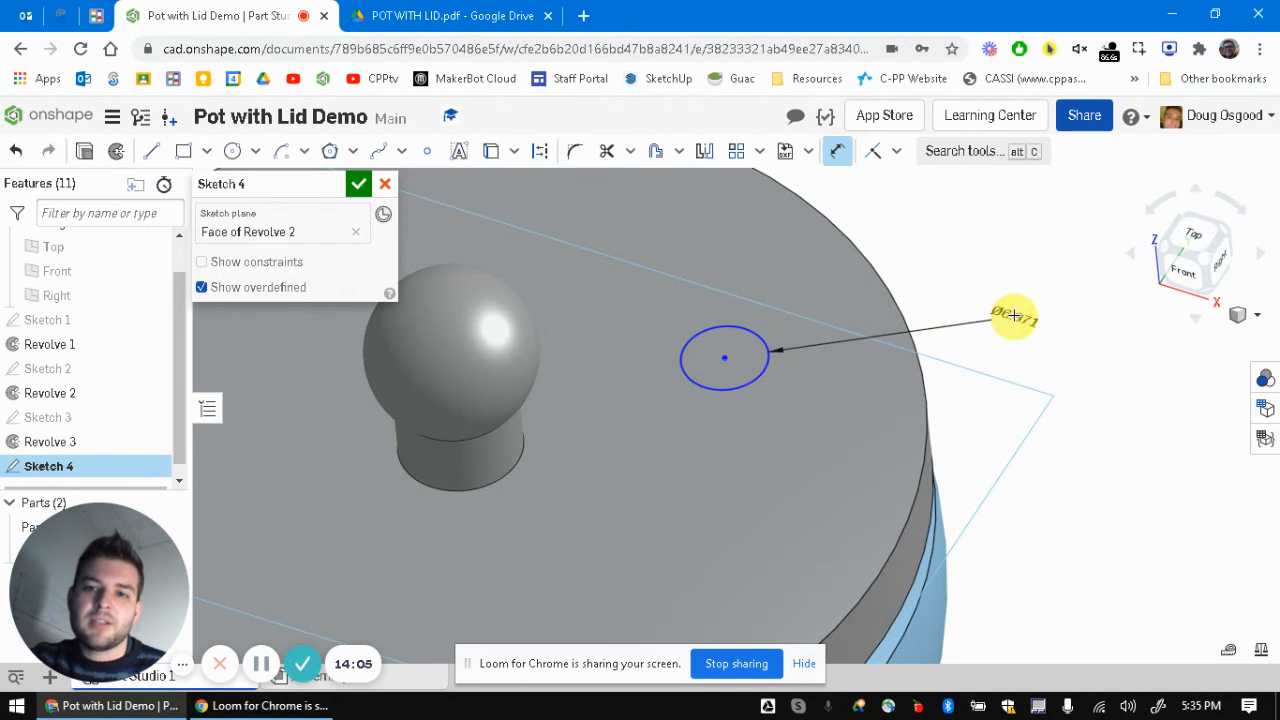
{"action": "left_click", "coordinate": [1014, 316]}
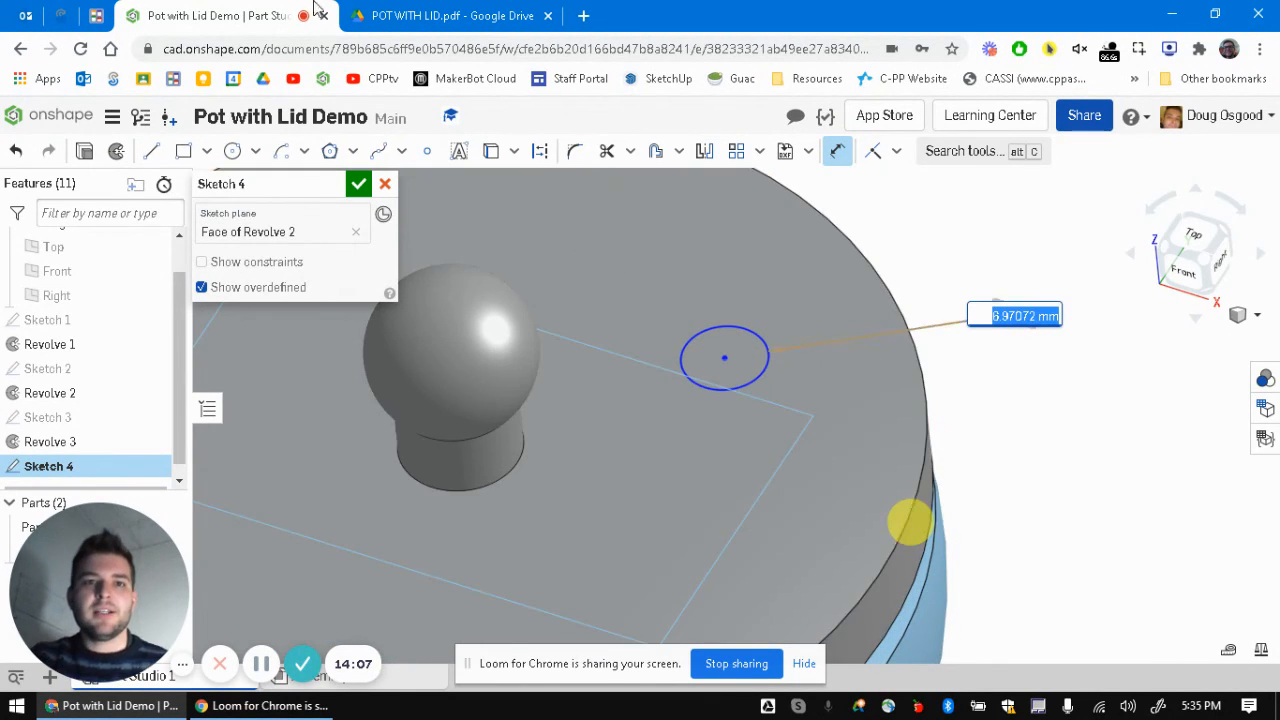
{"action": "left_click", "coordinate": [527, 8]}
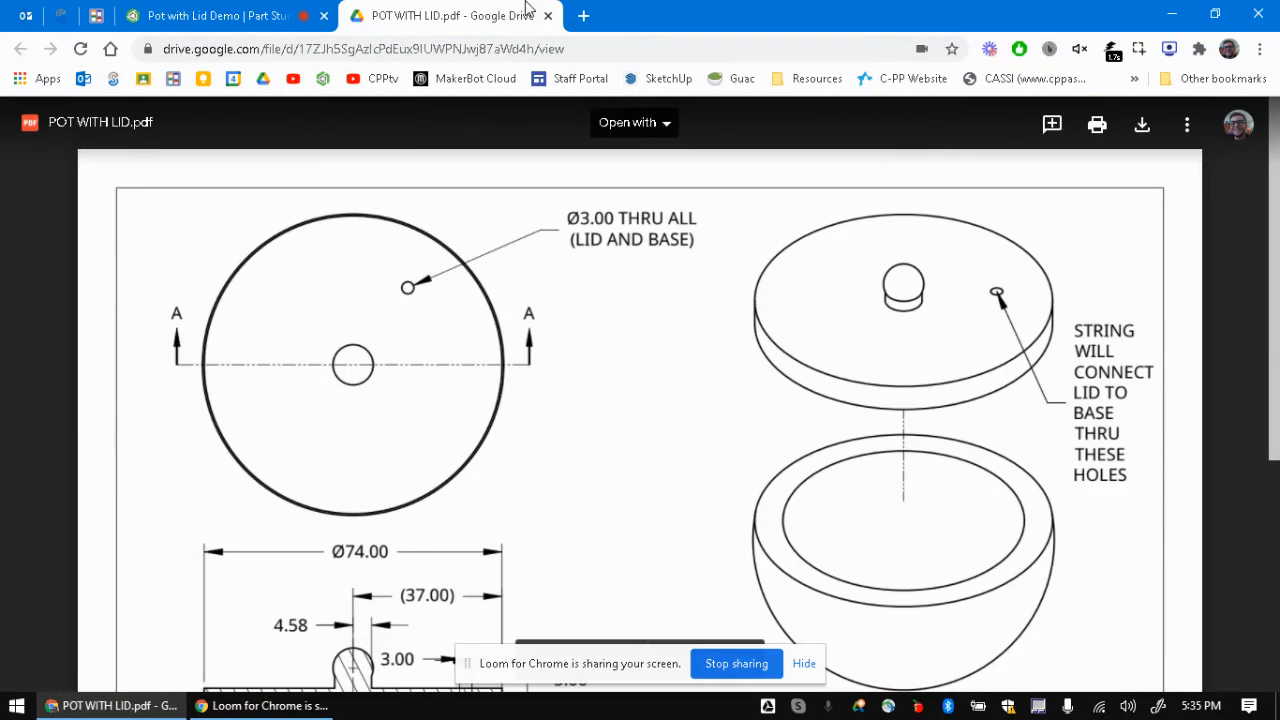
{"action": "left_click", "coordinate": [193, 10]}
{"action": "type", "text": "3m"}
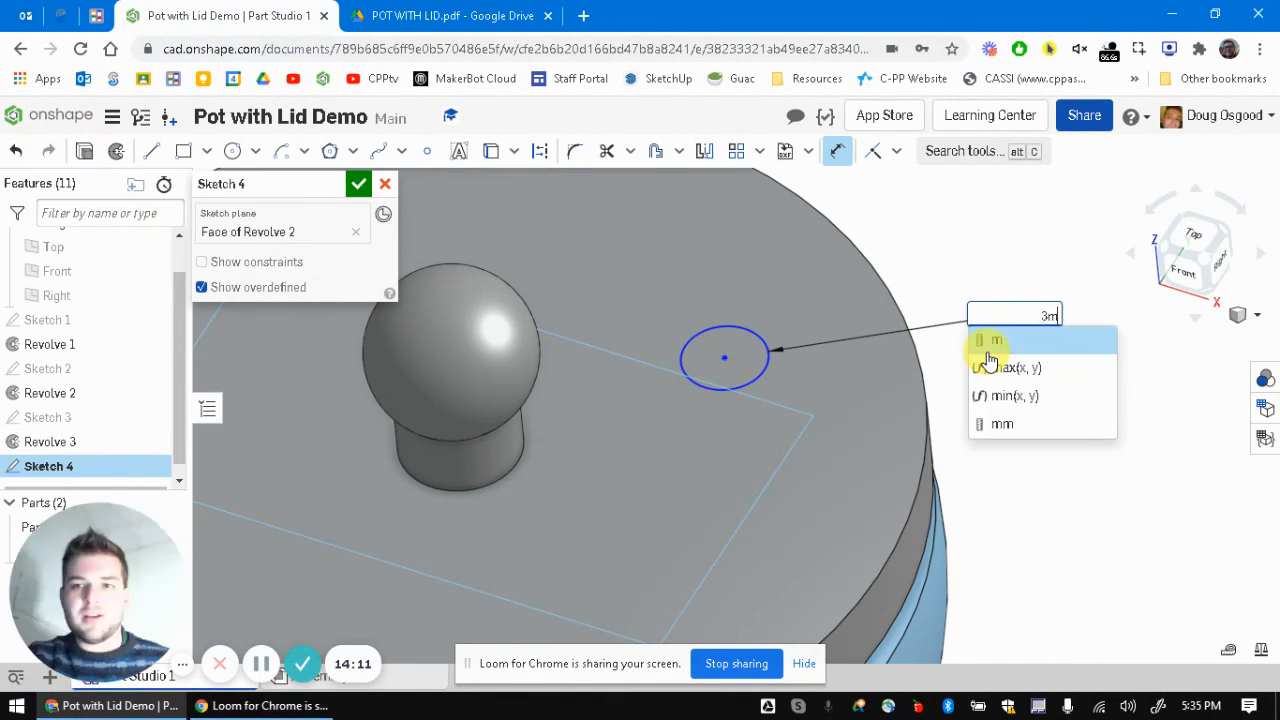
{"action": "type", "text": "m"}
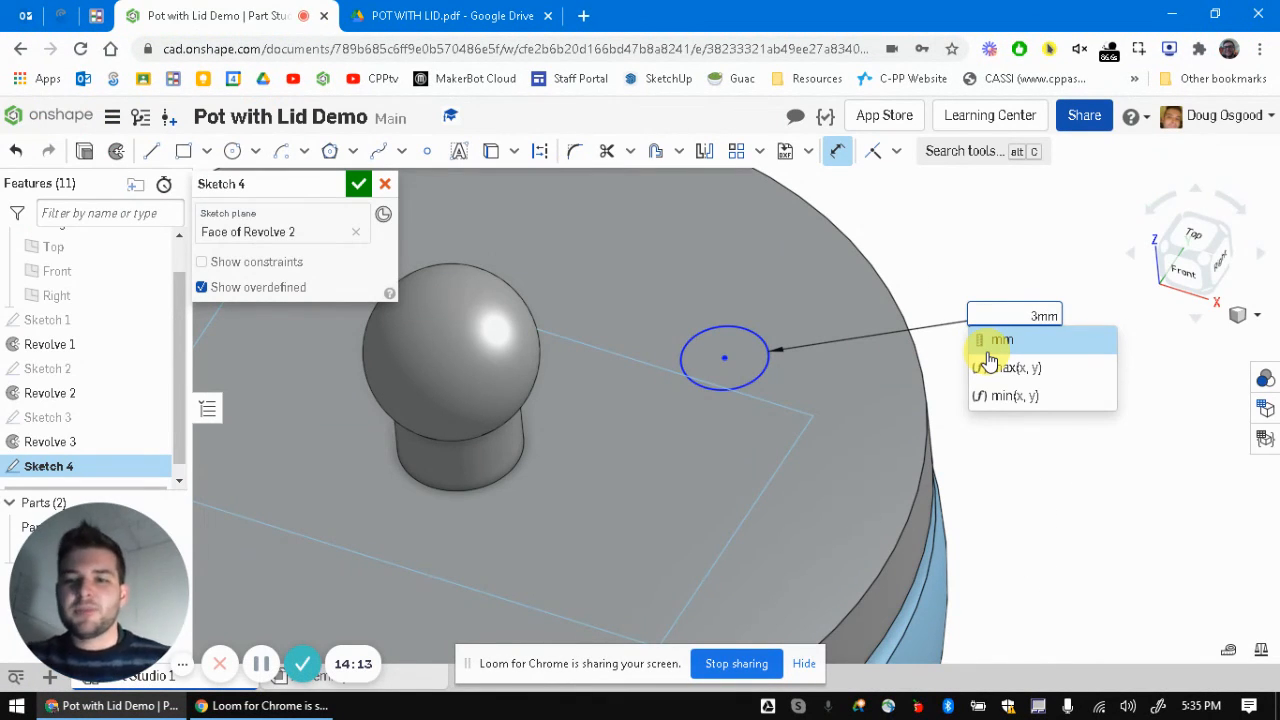
{"action": "key", "text": "Return"}
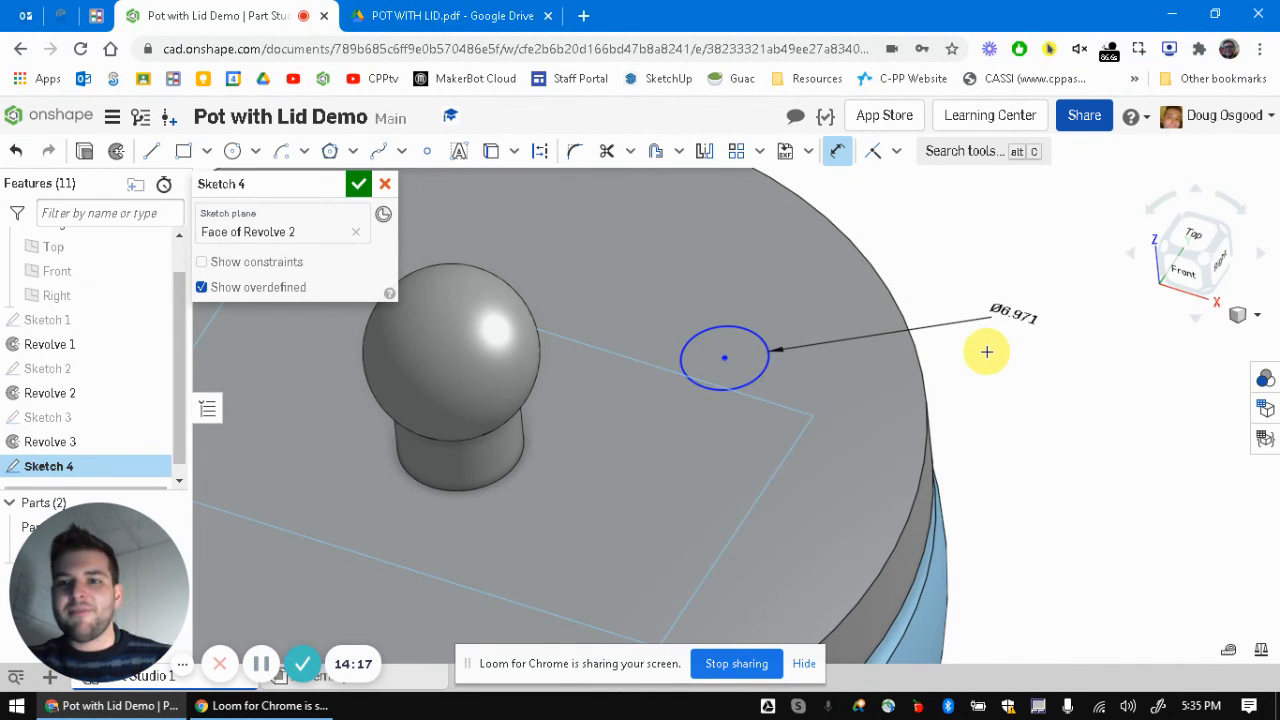
{"action": "scroll", "coordinate": [800, 345], "scroll_direction": "up", "scroll_amount": 2}
{"action": "scroll", "coordinate": [857, 432], "scroll_direction": "down", "scroll_amount": 5}
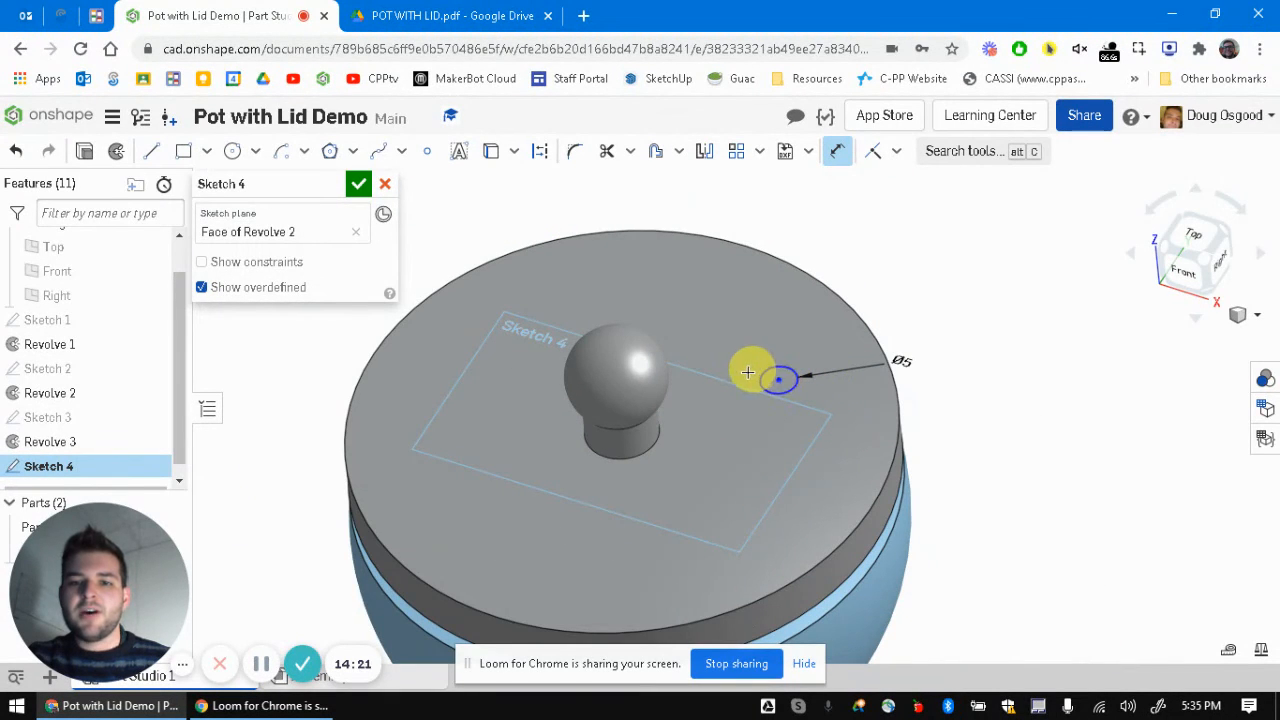
Step: Move the hole circle closer to the knob, check it from the top view, and finish the sketch
{"action": "left_click", "coordinate": [358, 183]}
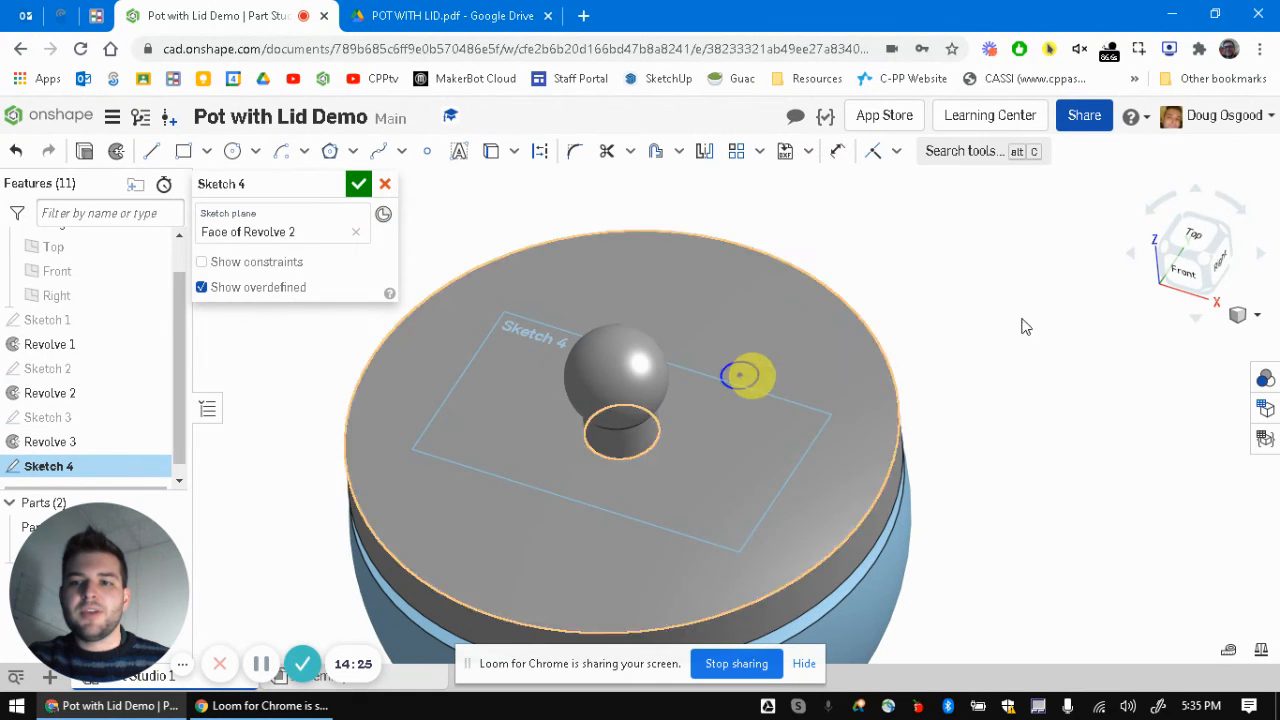
{"action": "left_click", "coordinate": [1194, 235]}
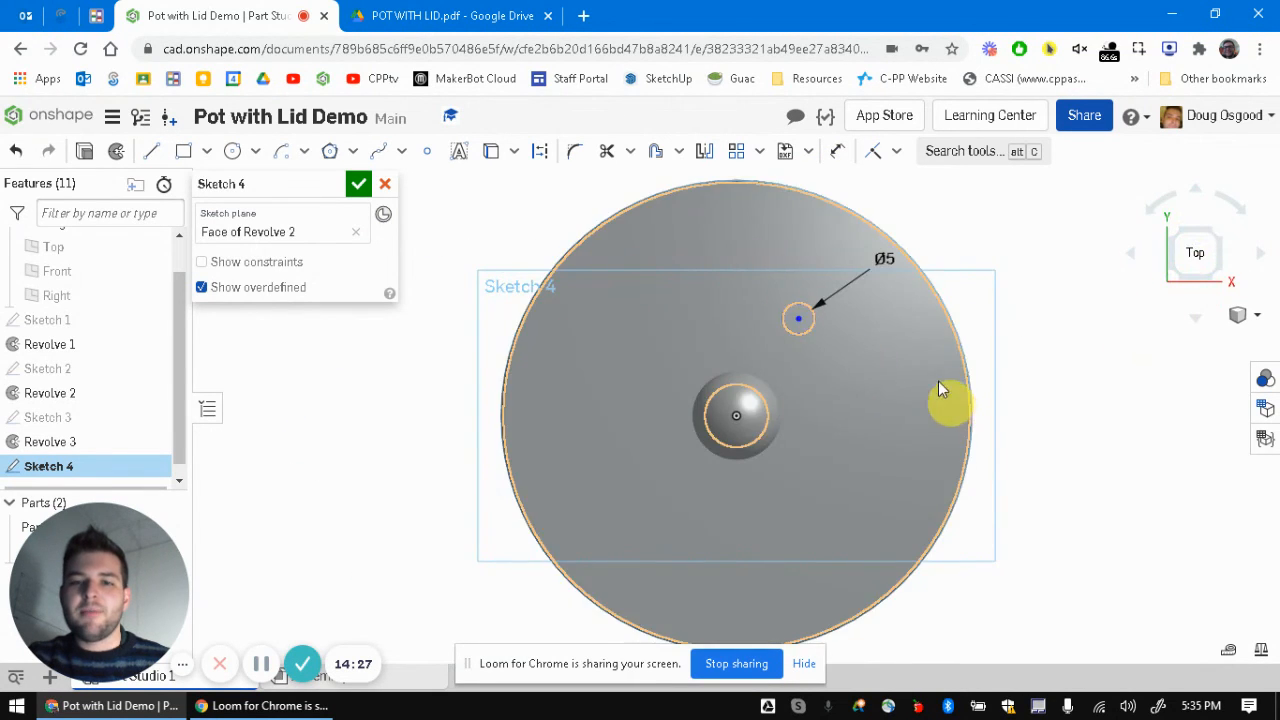
{"action": "mouse_move", "coordinate": [943, 391]}
{"action": "right_mouse_down"}
{"action": "mouse_move", "coordinate": [937, 294]}
{"action": "mouse_move", "coordinate": [940, 371]}
{"action": "right_mouse_up"}
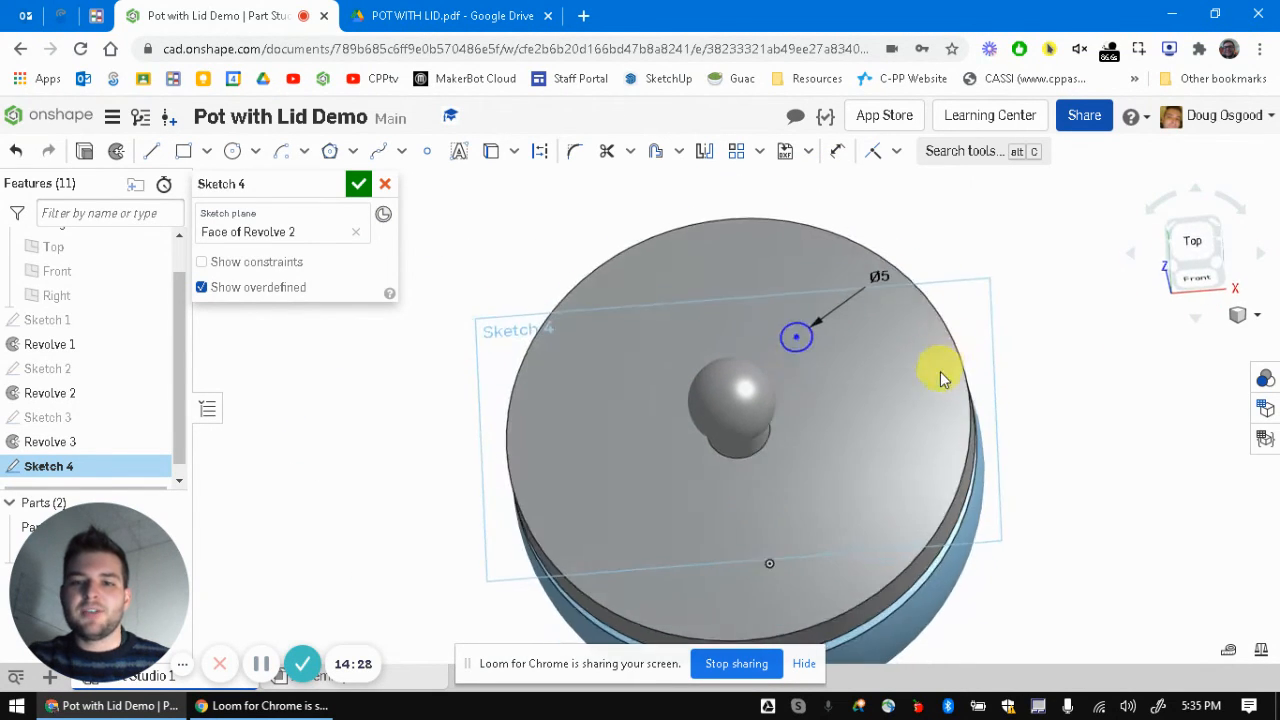
{"action": "left_click", "coordinate": [358, 186]}
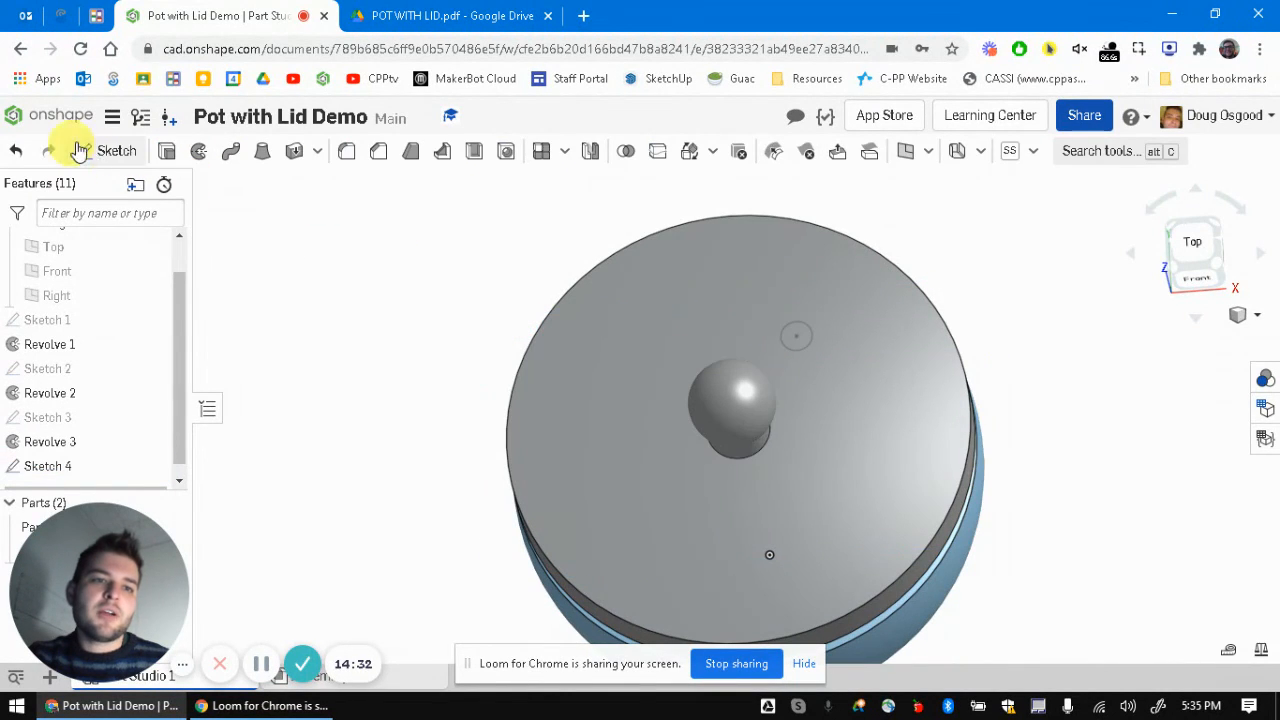
Step: Set up an Extrude of the hole circle as a Remove operation with the end type Through all
{"action": "left_click", "coordinate": [172, 152]}
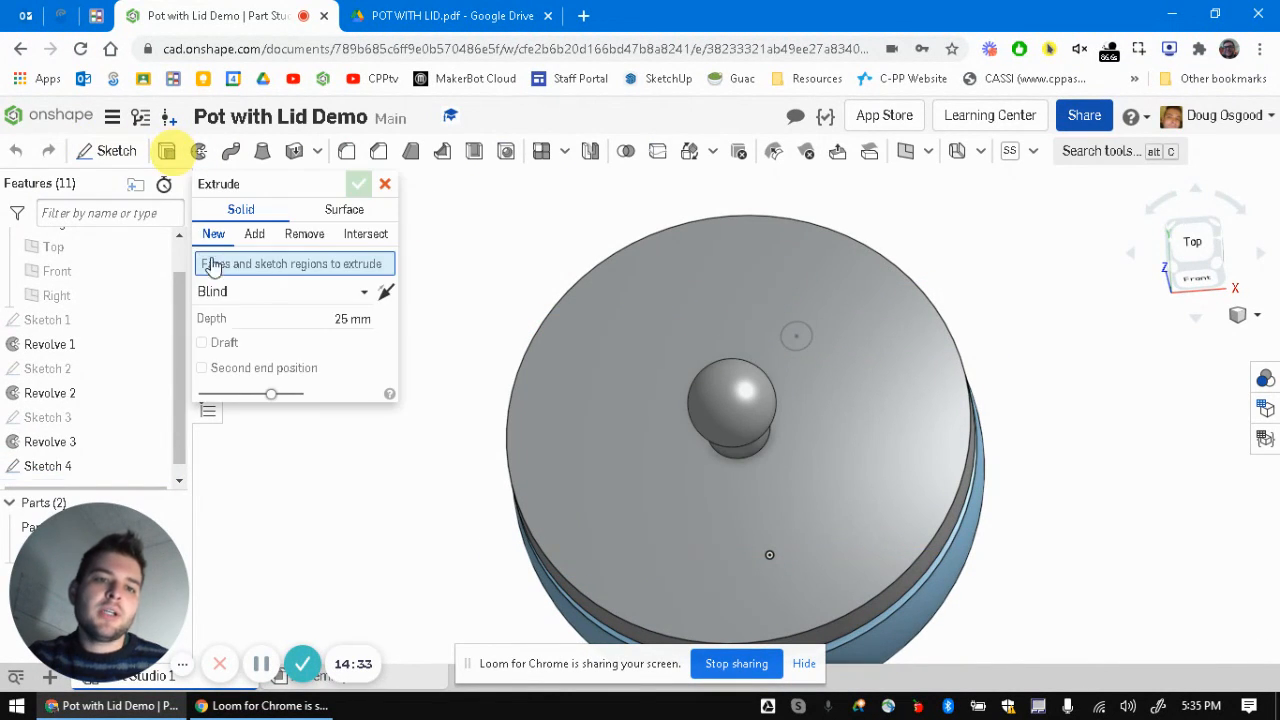
{"action": "left_click", "coordinate": [305, 234]}
{"action": "right_click_drag", "start_coordinate": [820, 363], "coordinate": [798, 347]}
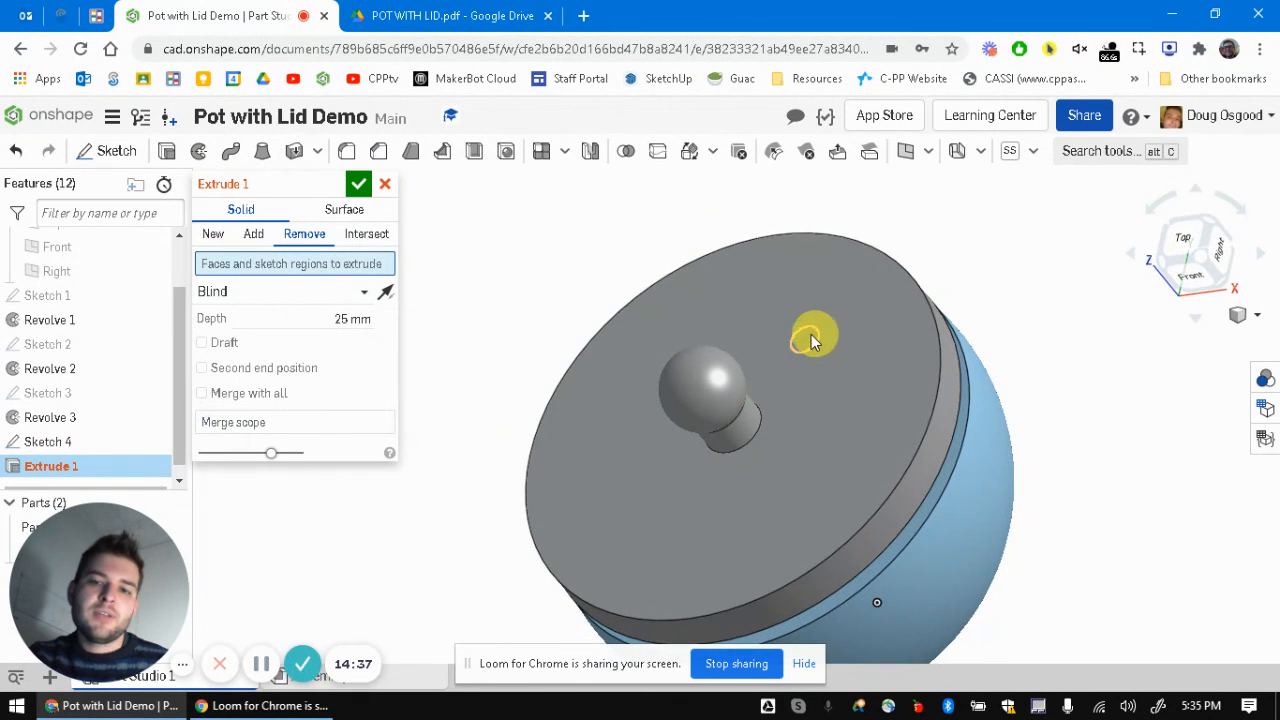
{"action": "left_click", "coordinate": [810, 337]}
{"action": "scroll", "coordinate": [887, 512], "scroll_direction": "down", "scroll_amount": 3}
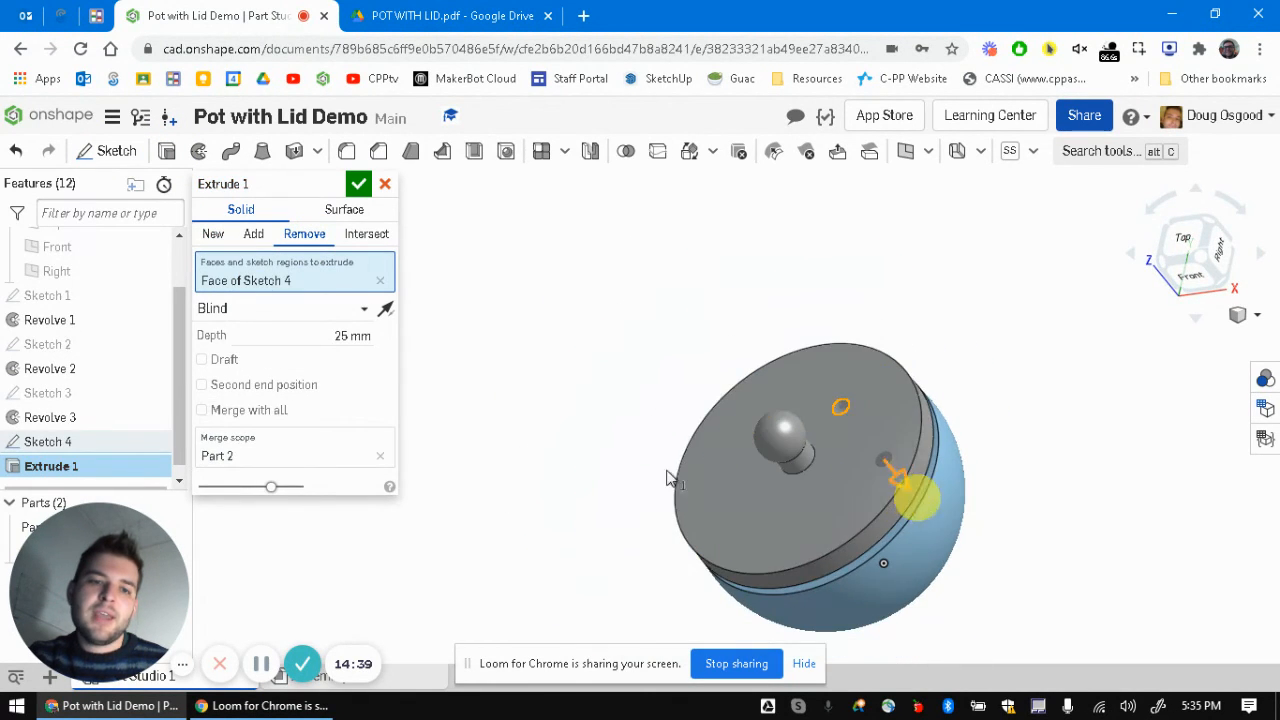
{"action": "left_click", "coordinate": [275, 309]}
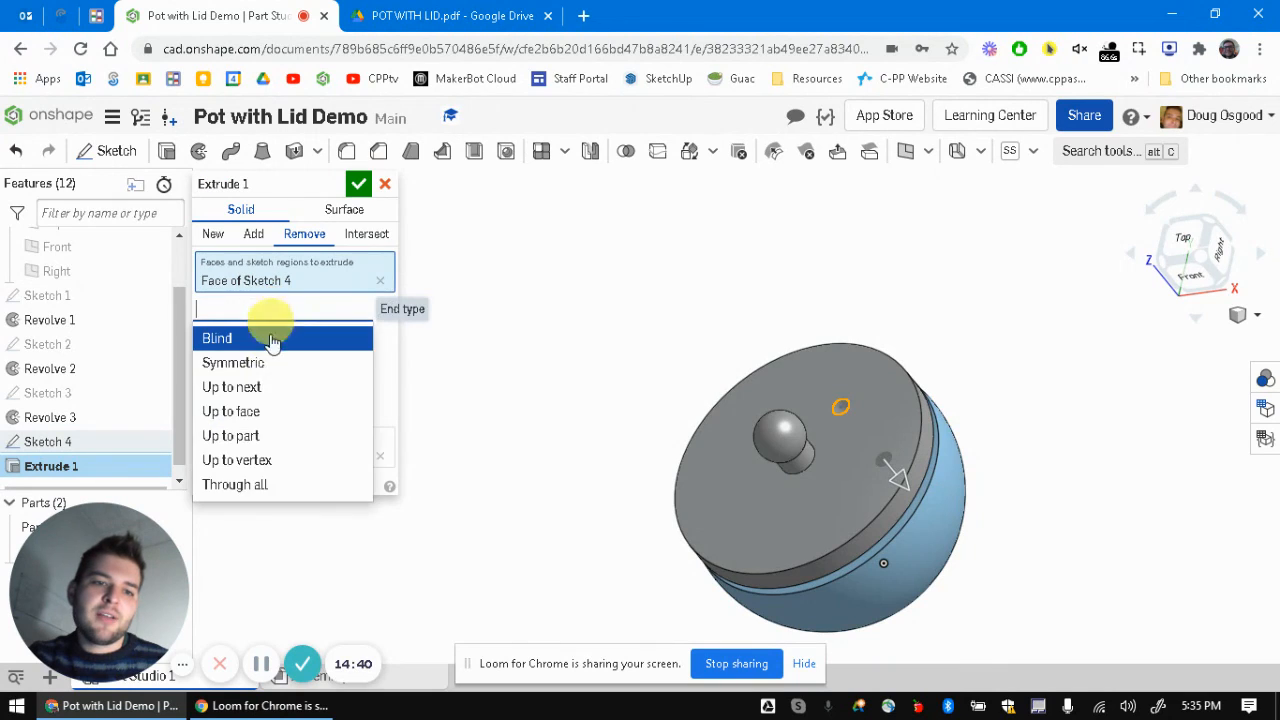
{"action": "left_click", "coordinate": [262, 485]}
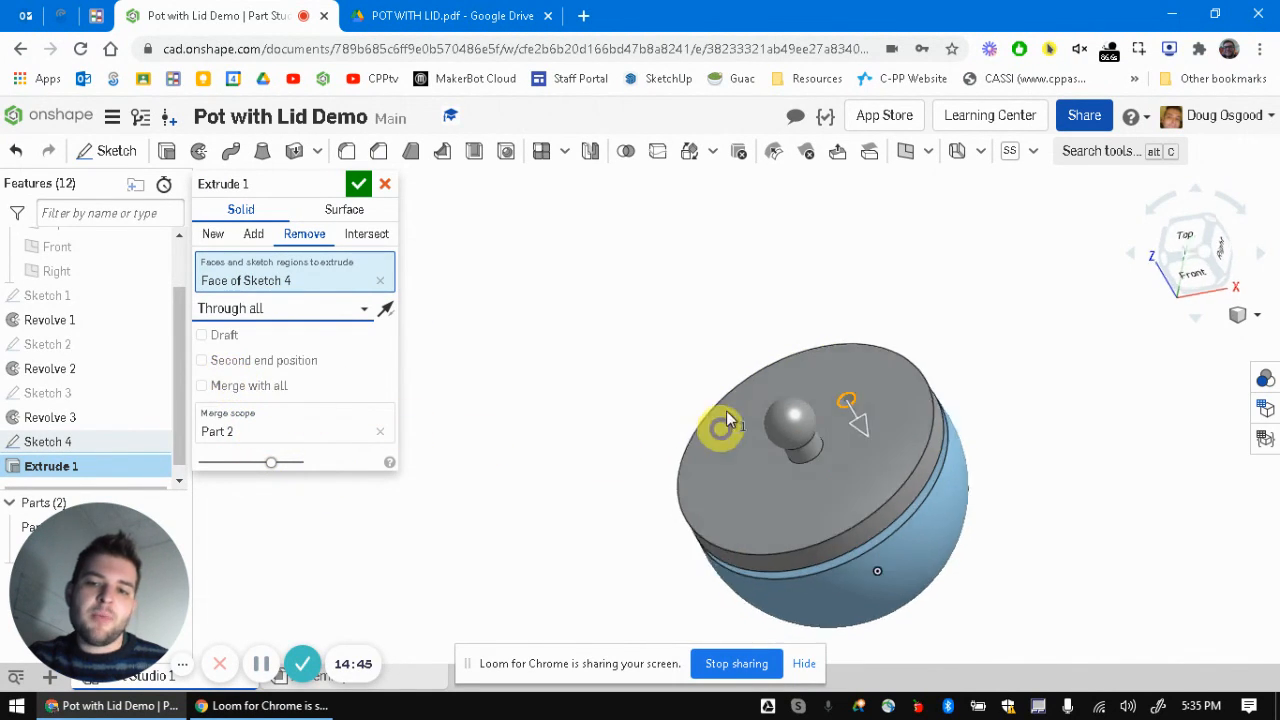
Step: Apply the hole cut to both lid and bowl with Merge with all, finish the Extrude, and inspect the pot from several angles
{"action": "right_click_drag", "start_coordinate": [723, 509], "coordinate": [898, 368]}
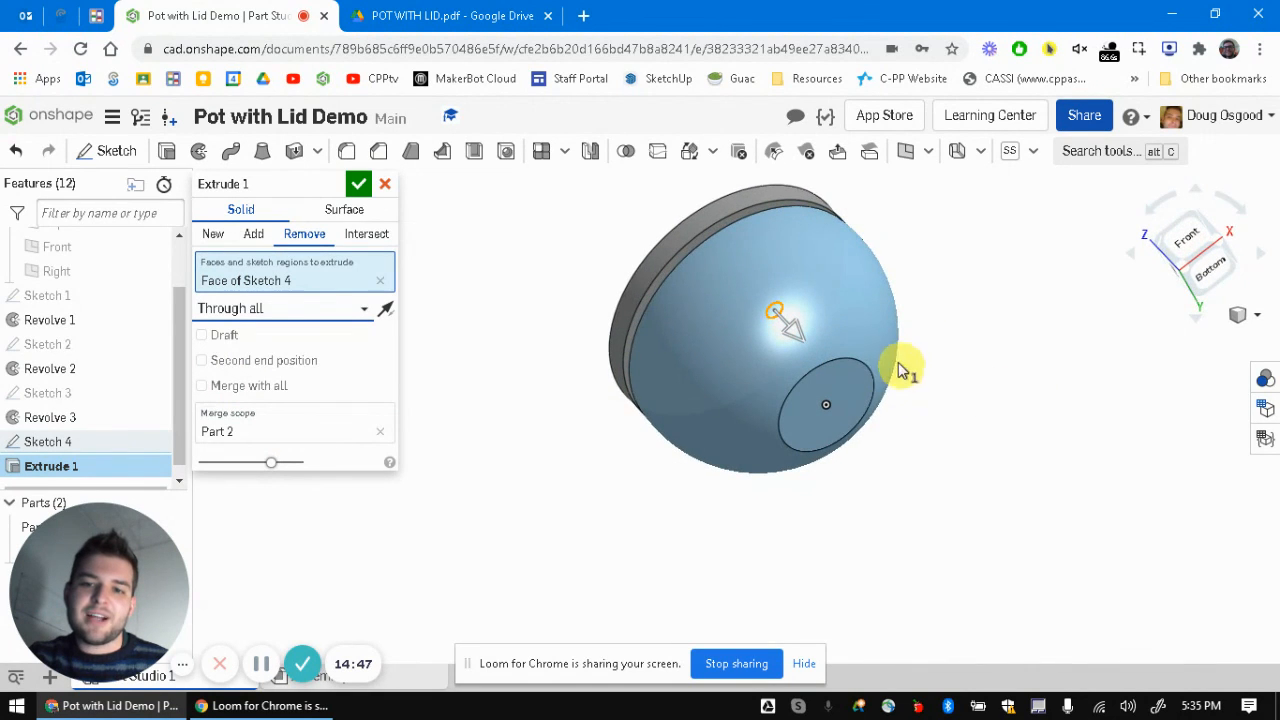
{"action": "right_click_drag", "start_coordinate": [503, 417], "coordinate": [686, 400]}
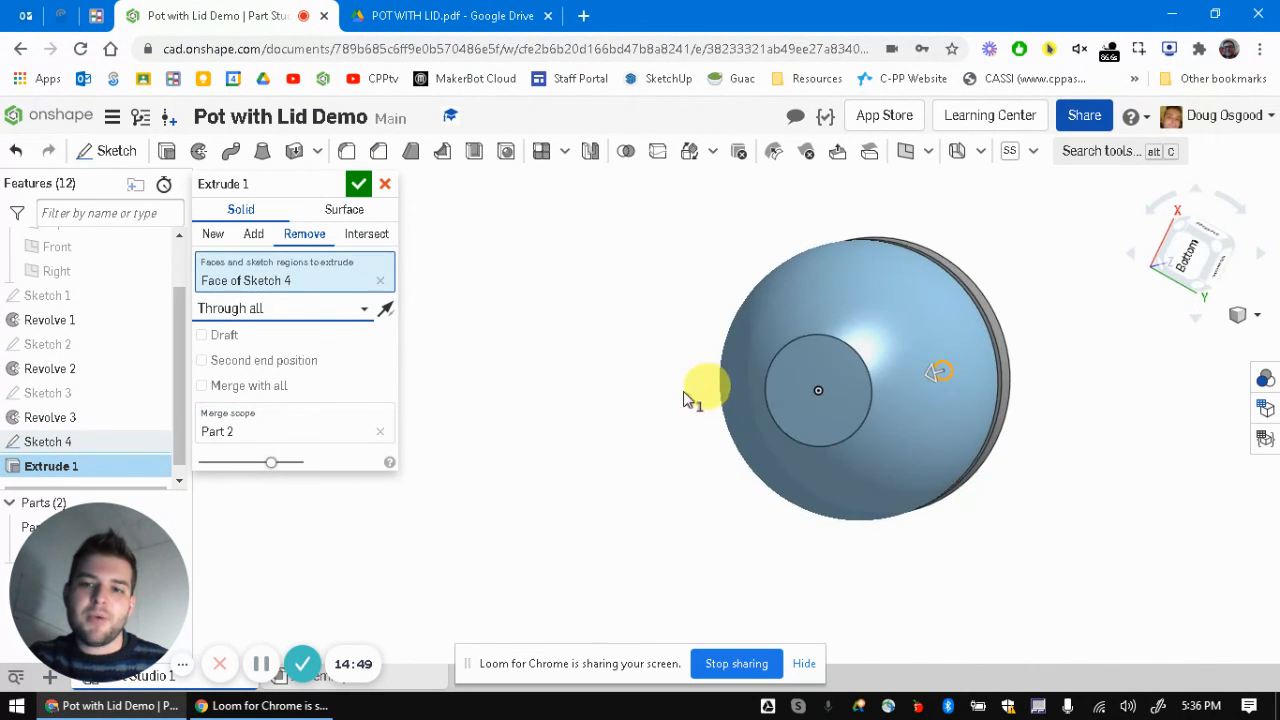
{"action": "left_click", "coordinate": [203, 386]}
{"action": "right_click_drag", "start_coordinate": [857, 466], "coordinate": [857, 422]}
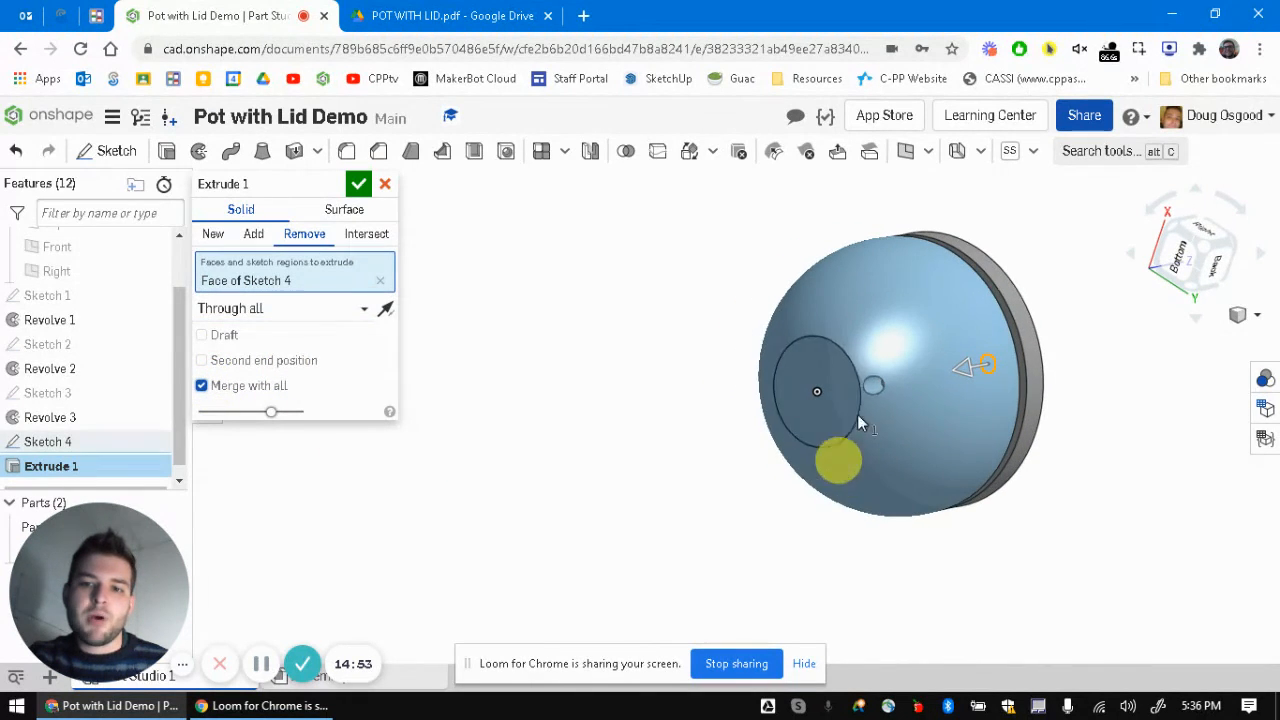
{"action": "left_click", "coordinate": [357, 187]}
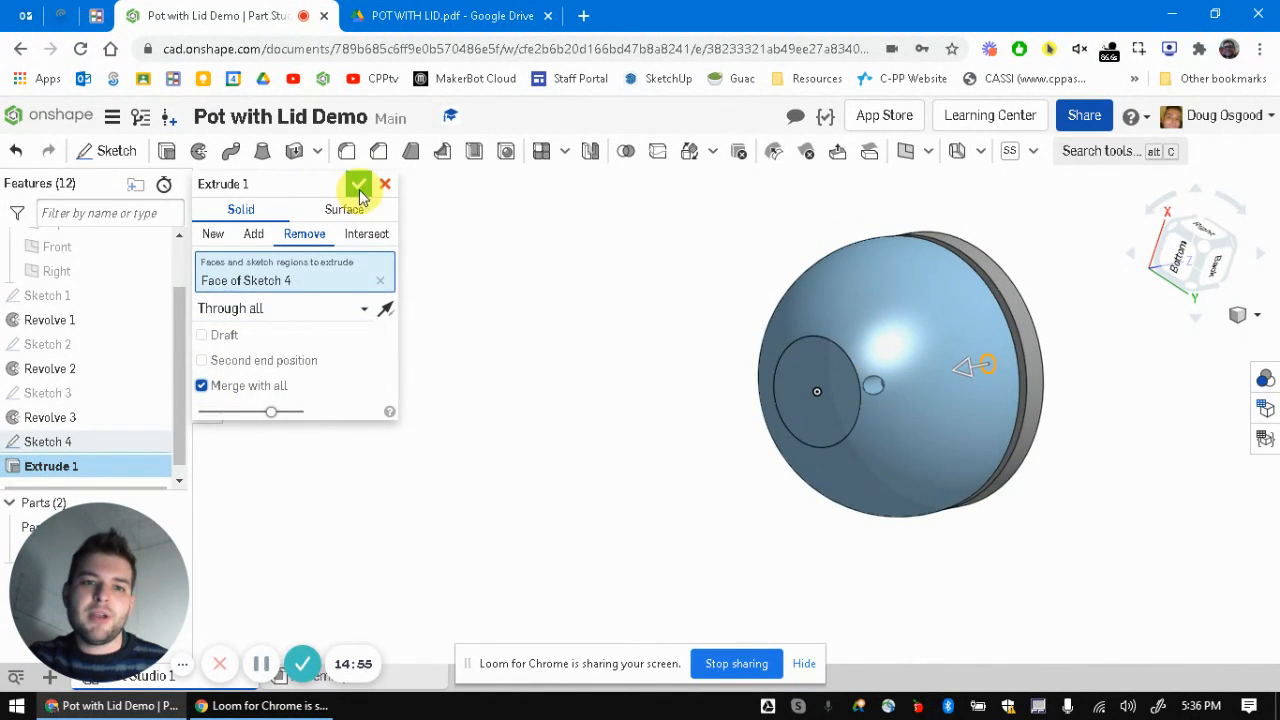
{"action": "right_click_drag", "start_coordinate": [455, 369], "coordinate": [849, 463]}
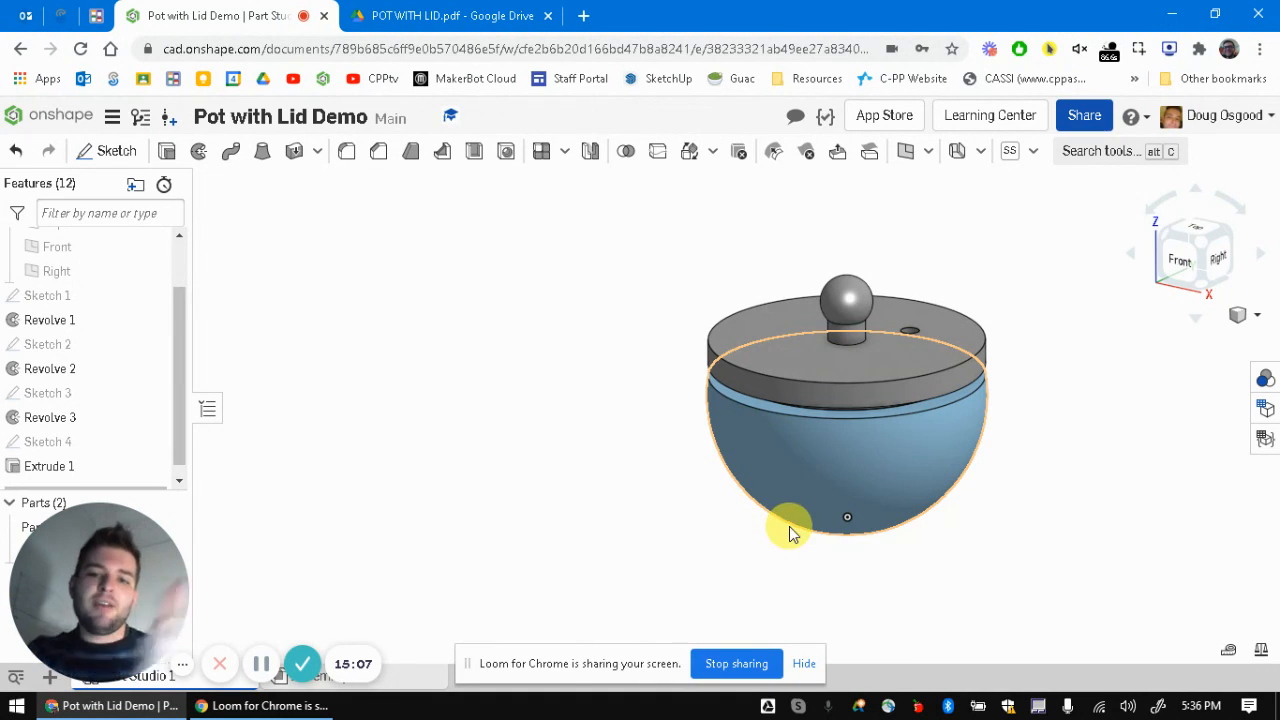
{"action": "right_click_drag", "start_coordinate": [614, 491], "coordinate": [697, 314]}
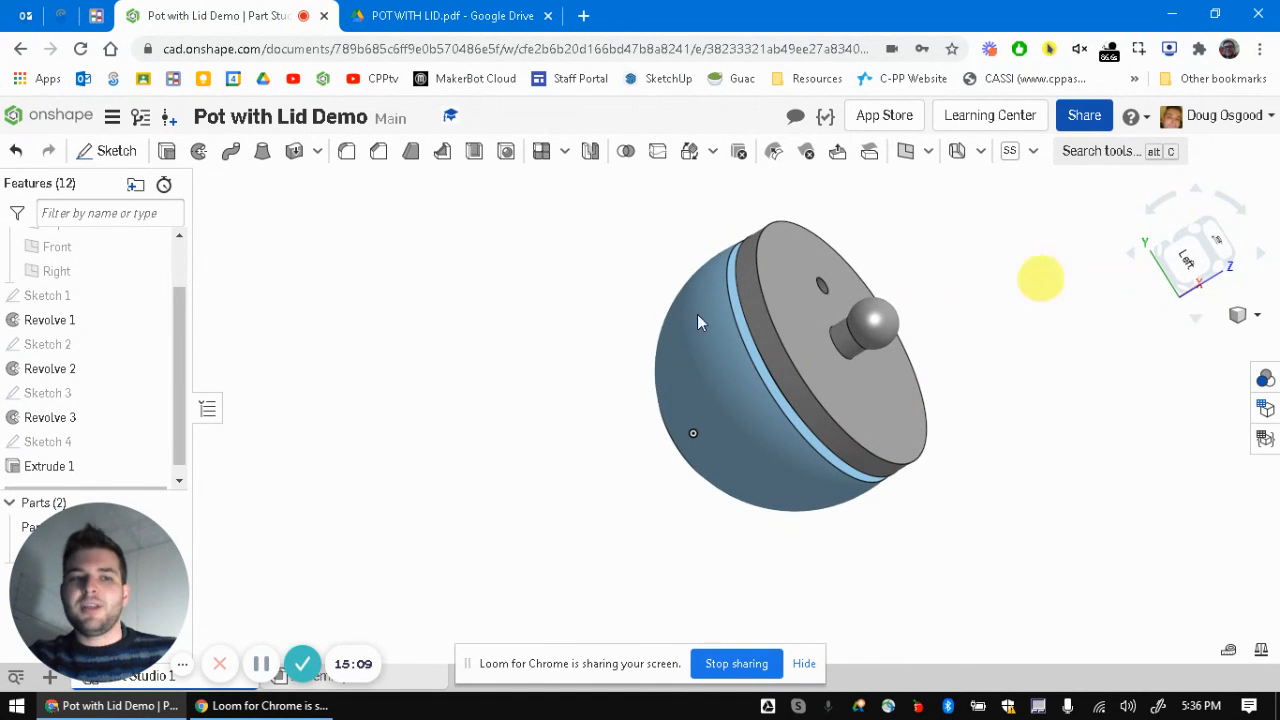